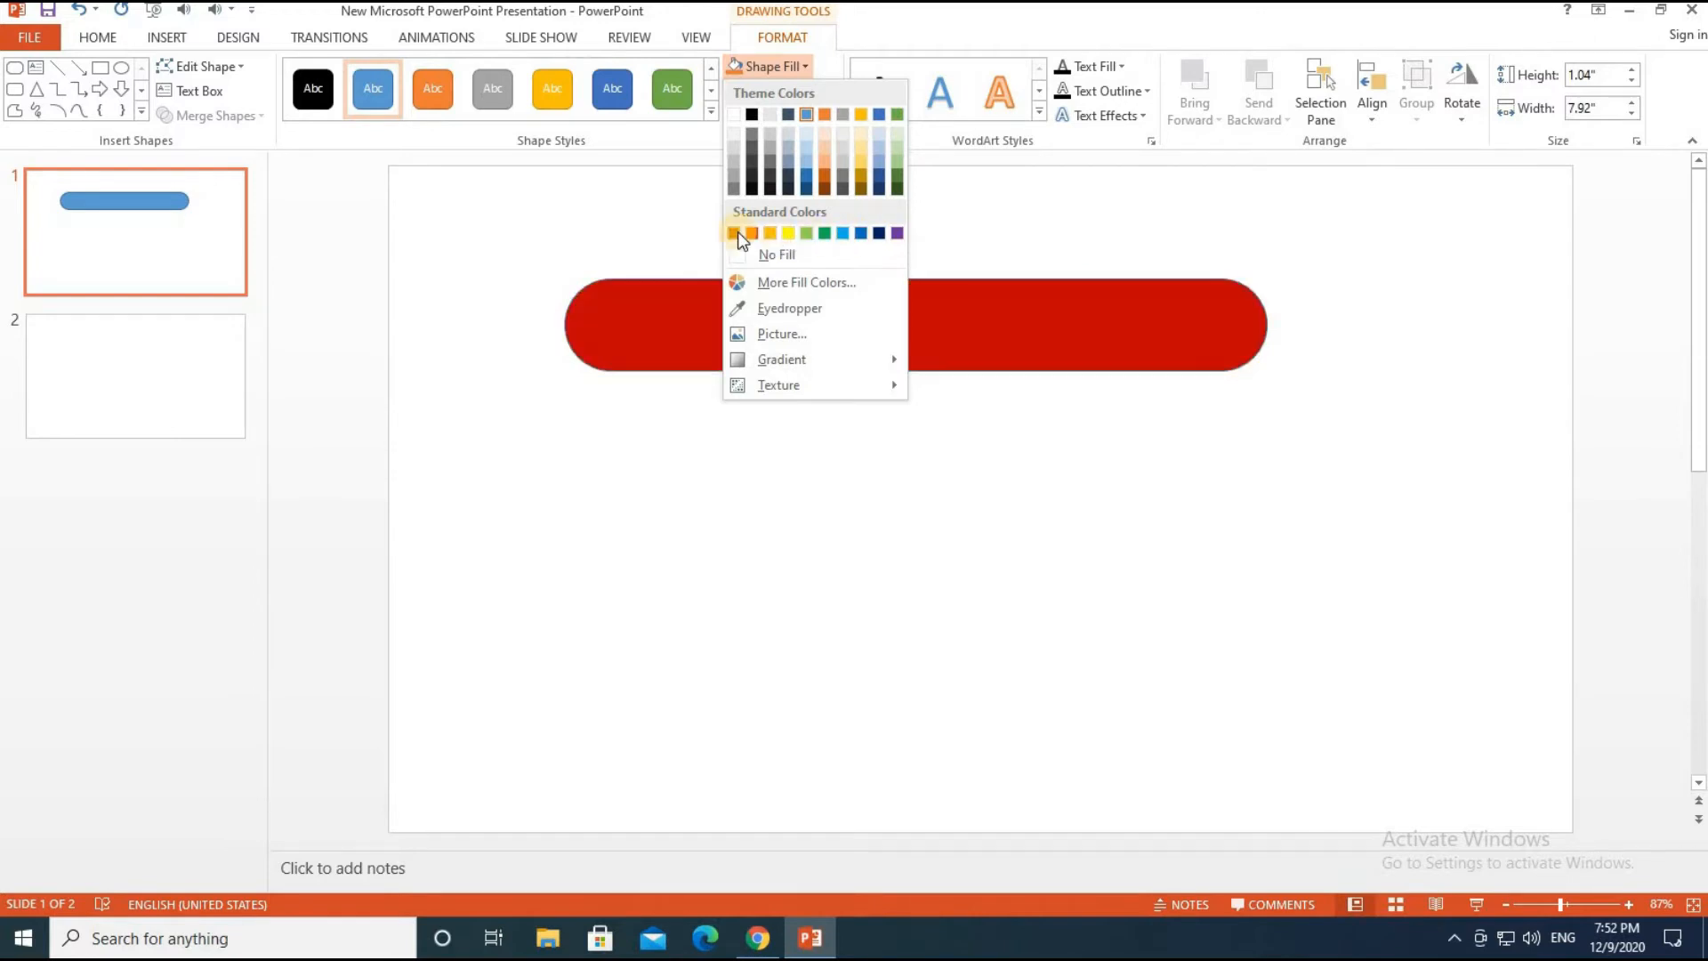
Fill the rounded bar with dark blue from the standard colour palette and remove its outline.
click(758, 283)
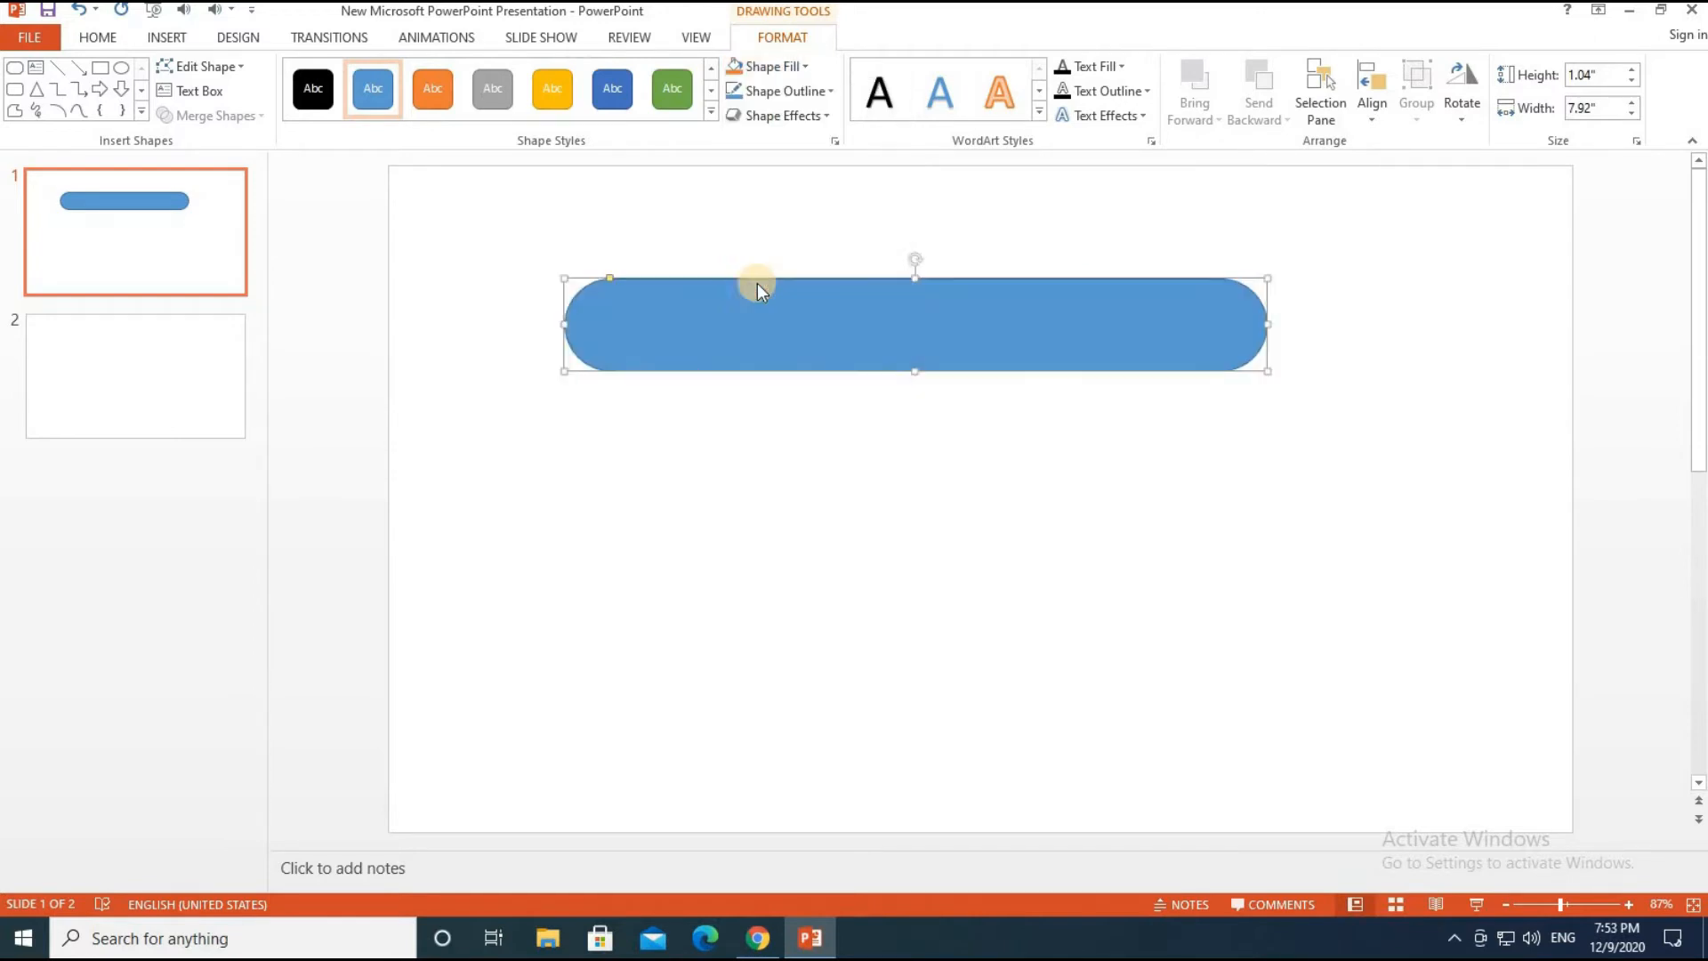
drag(701, 244, 209, 236)
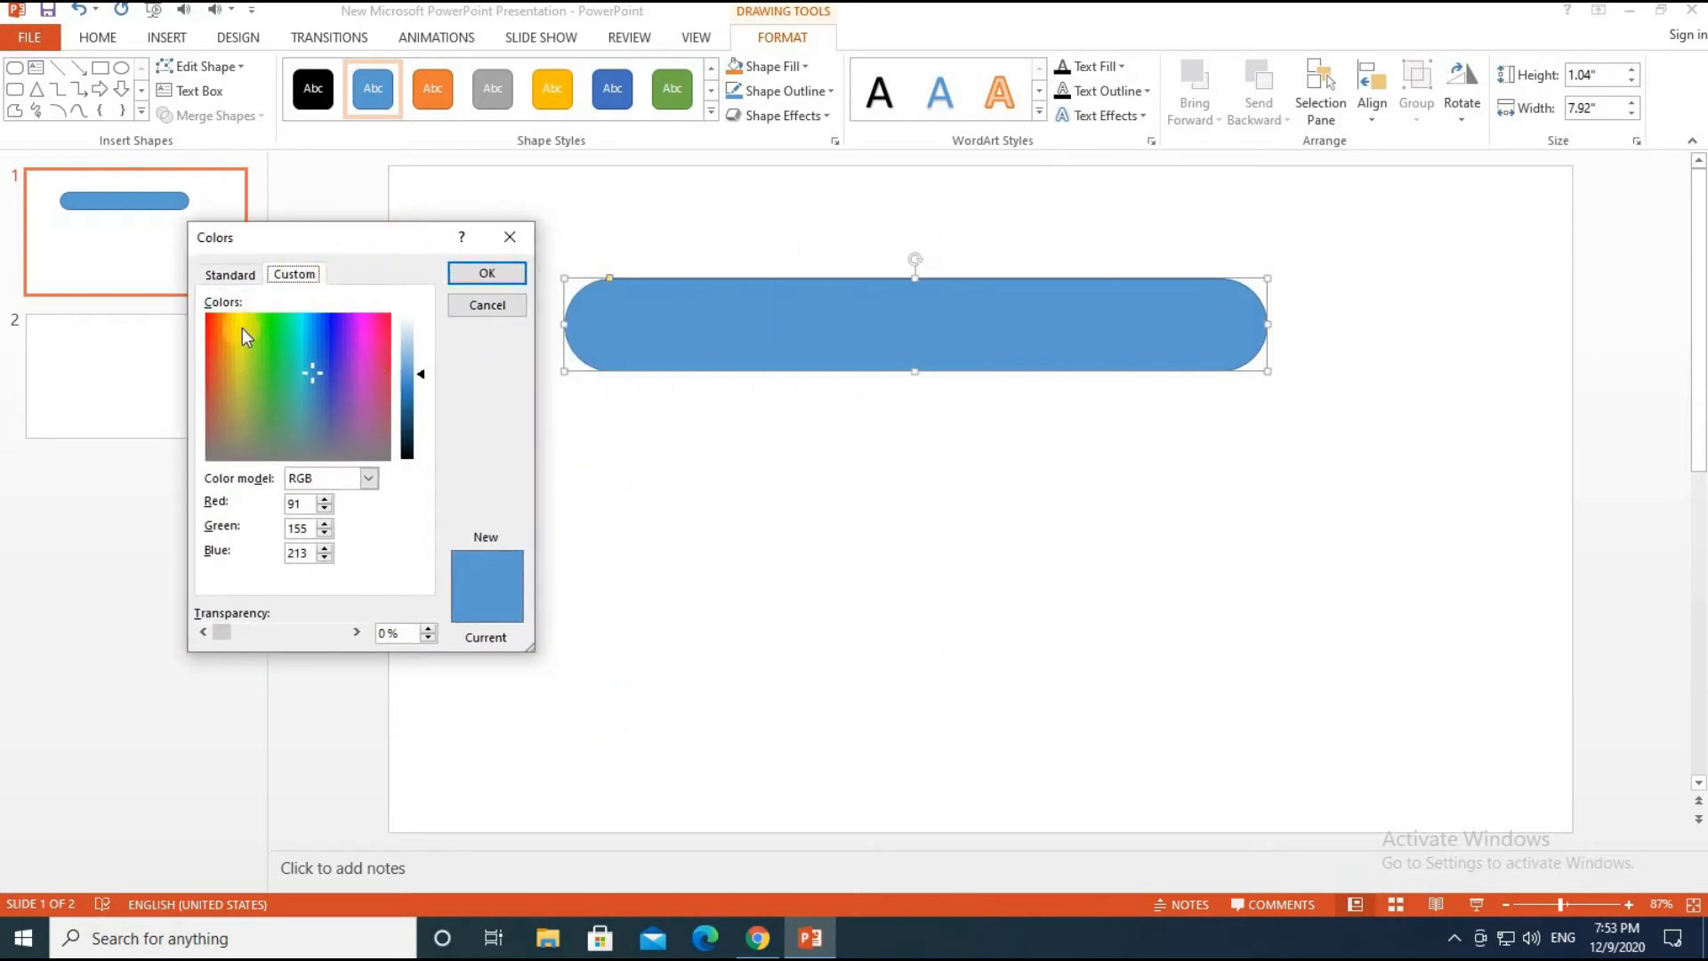
click(238, 274)
click(292, 360)
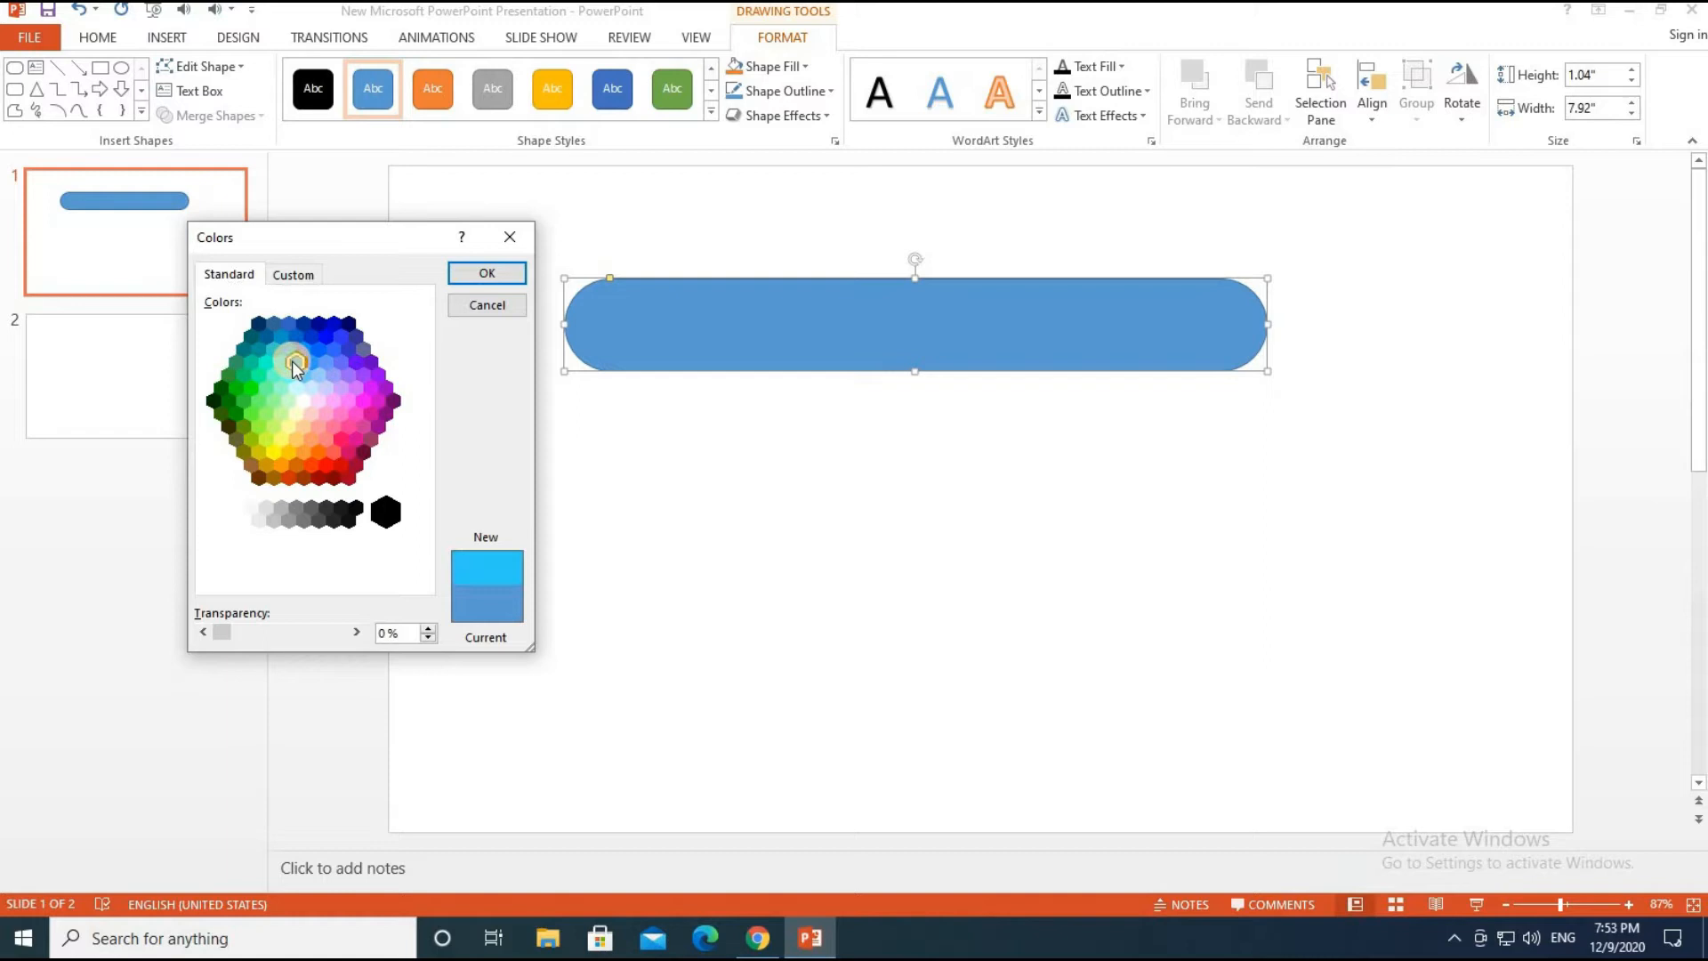
click(318, 355)
click(332, 326)
mouse_move(348, 376)
mouse_down()
mouse_move(364, 436)
mouse_move(351, 485)
mouse_move(332, 378)
mouse_up()
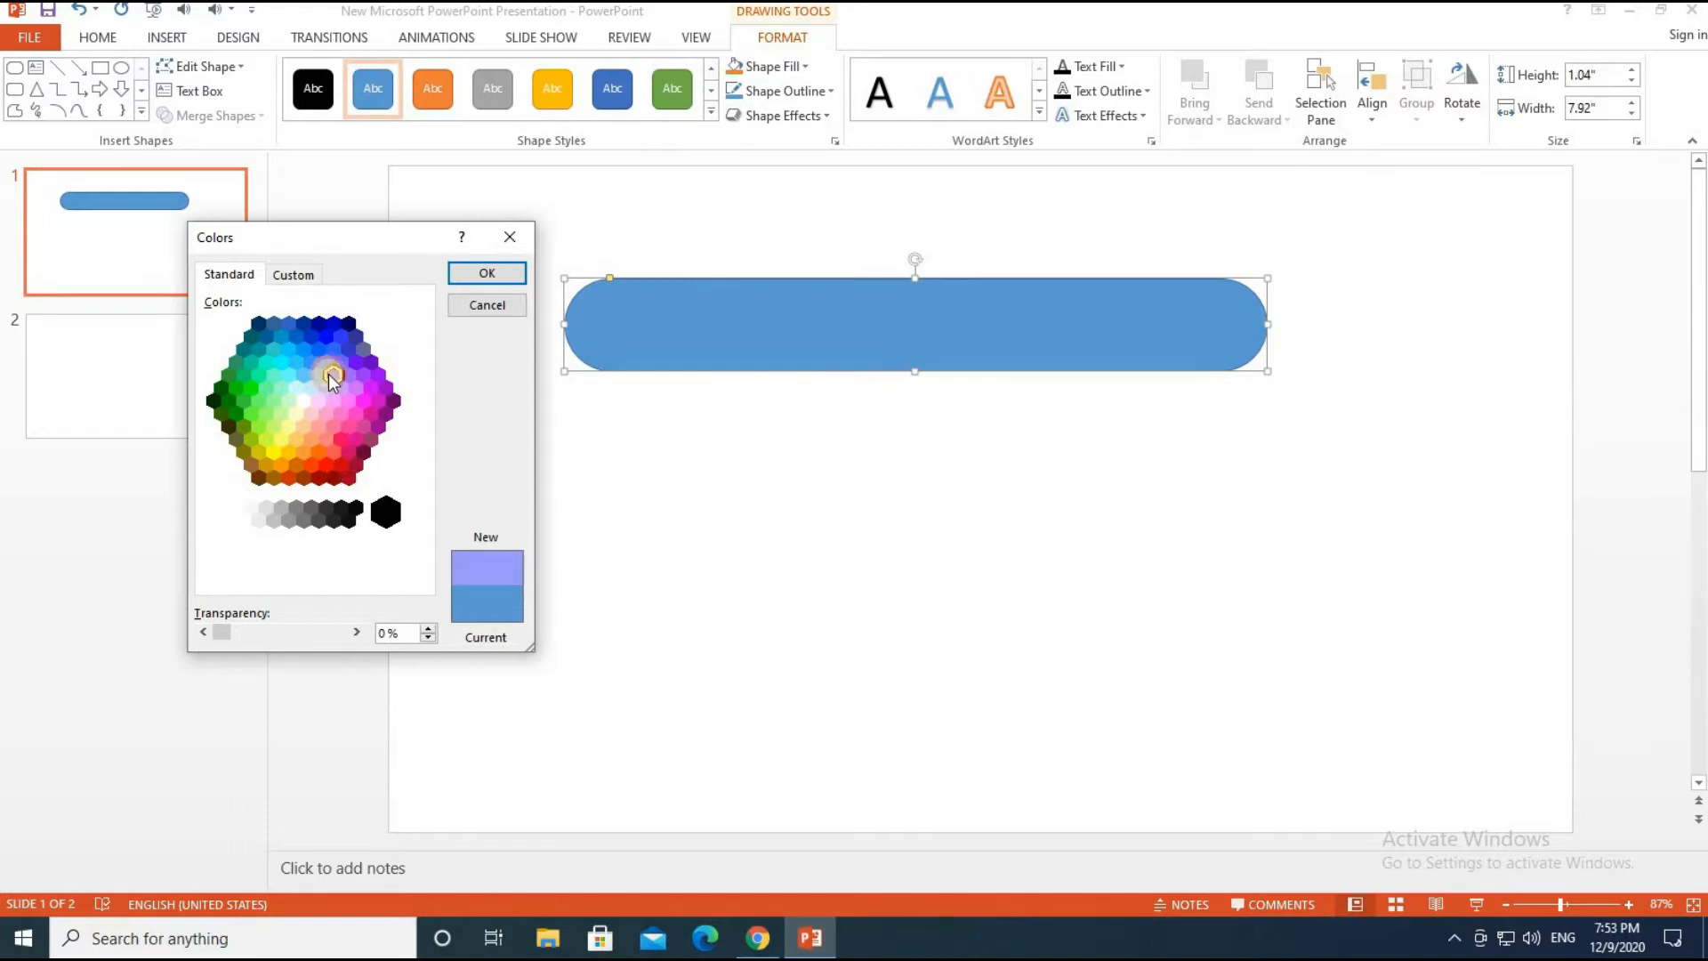
click(302, 402)
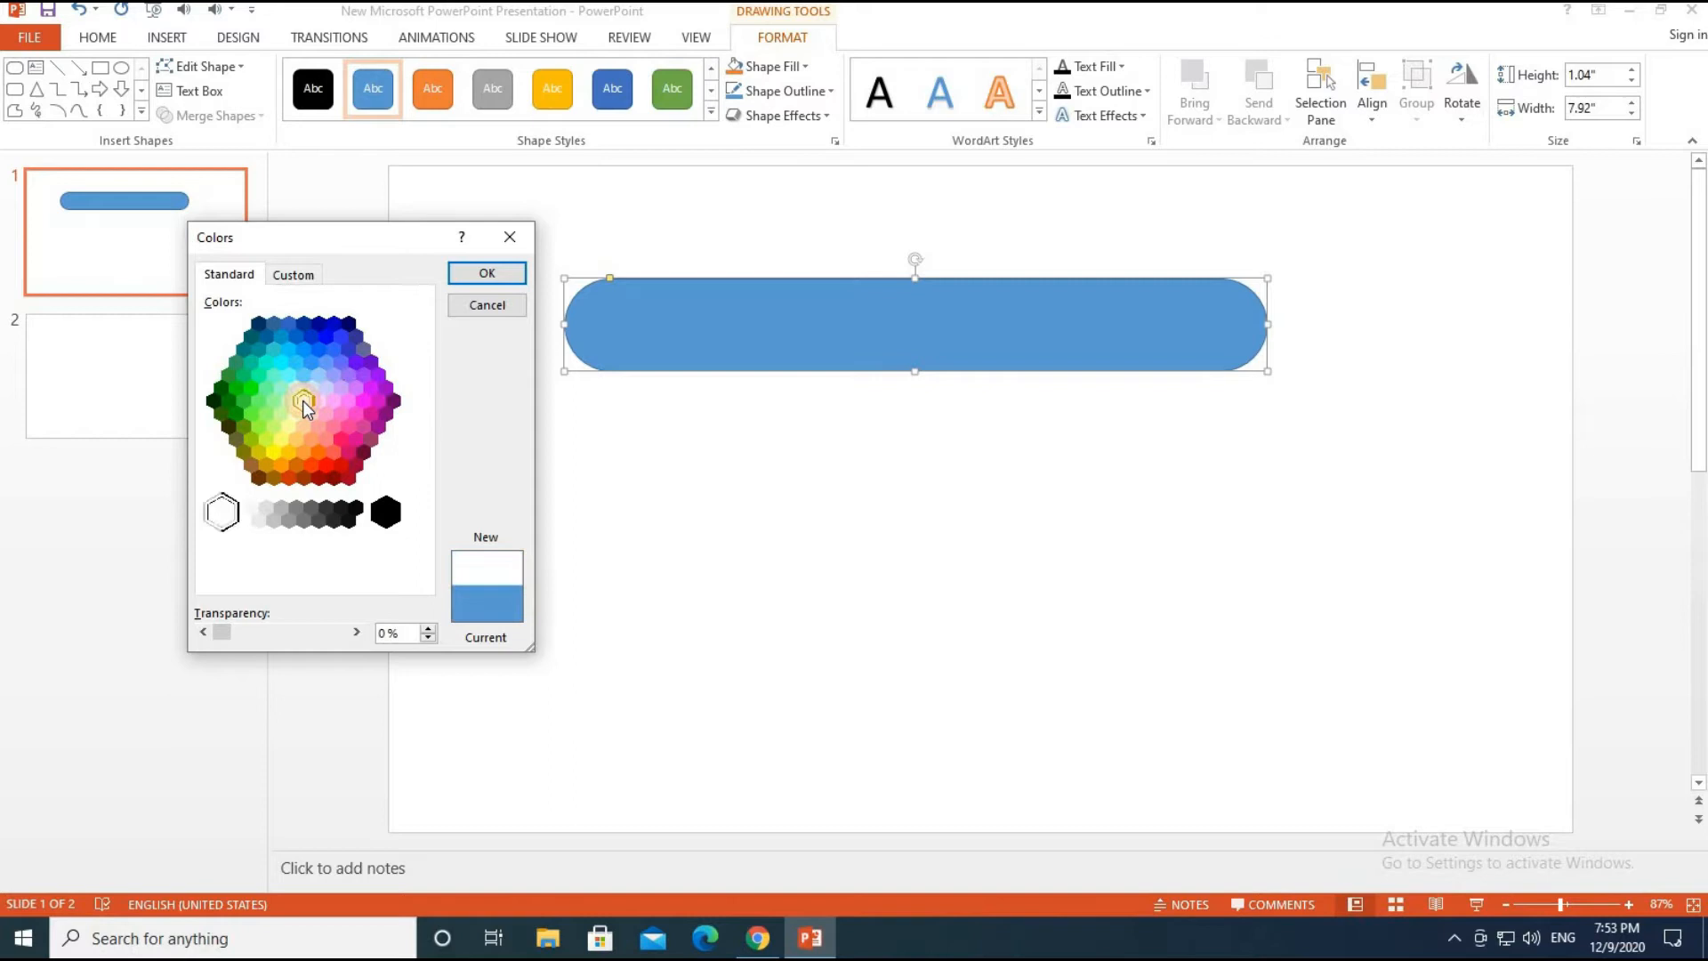
click(278, 359)
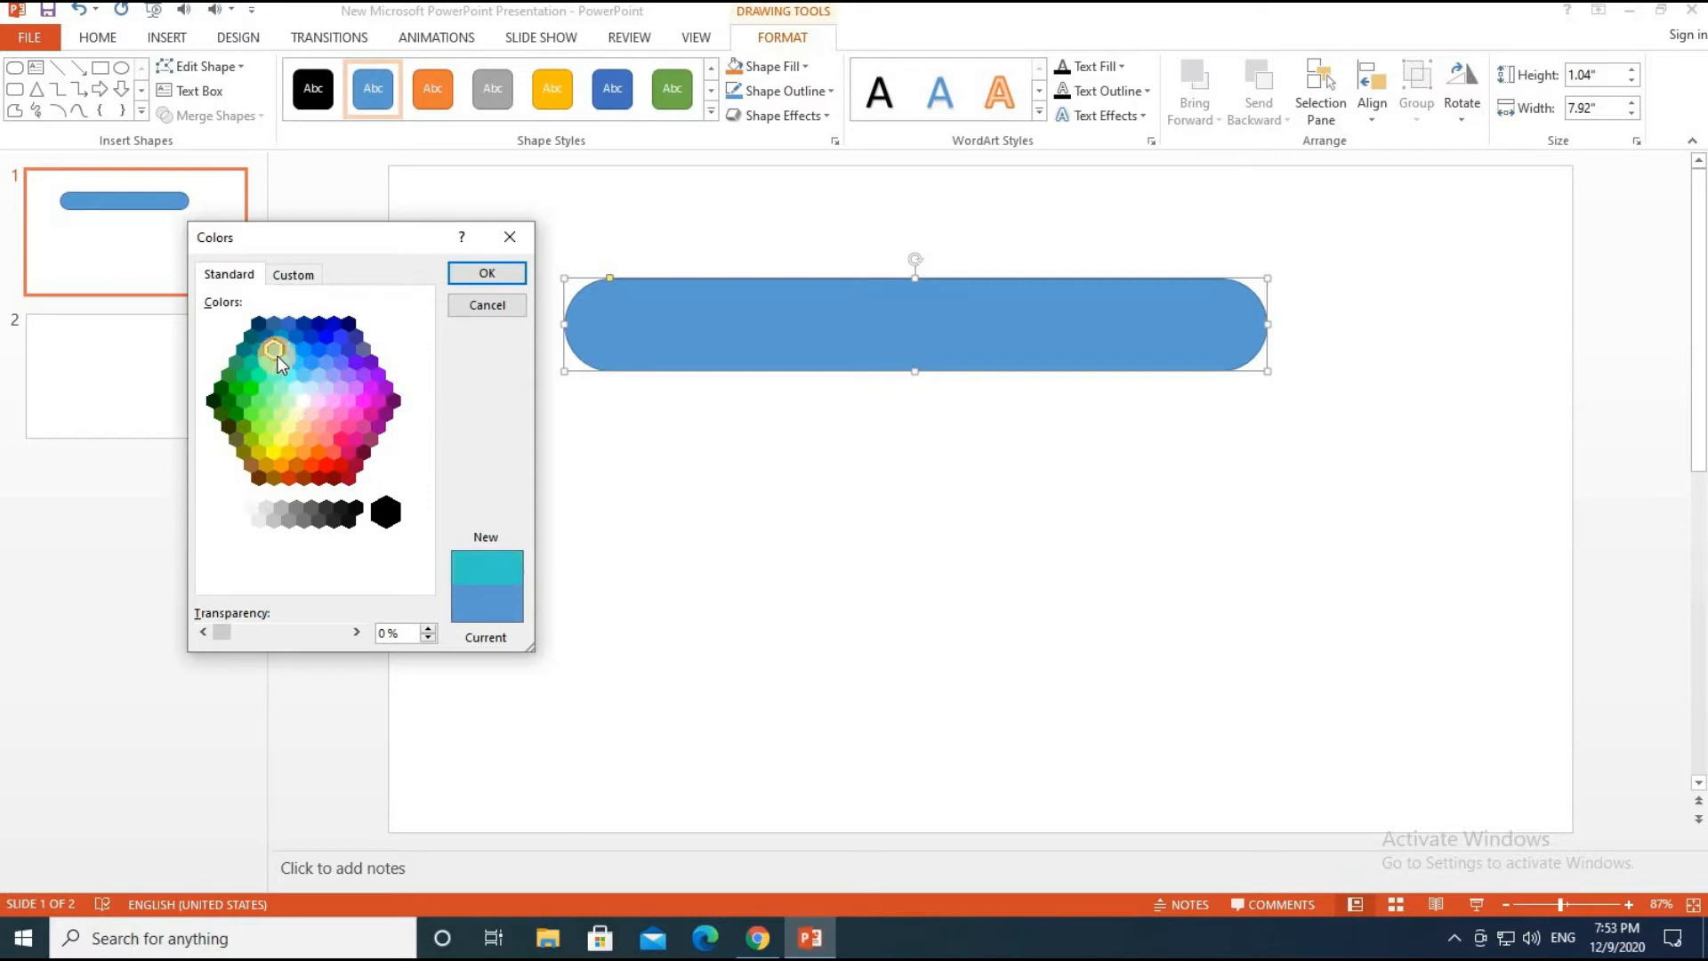
click(320, 345)
click(328, 352)
click(347, 342)
click(323, 331)
click(325, 326)
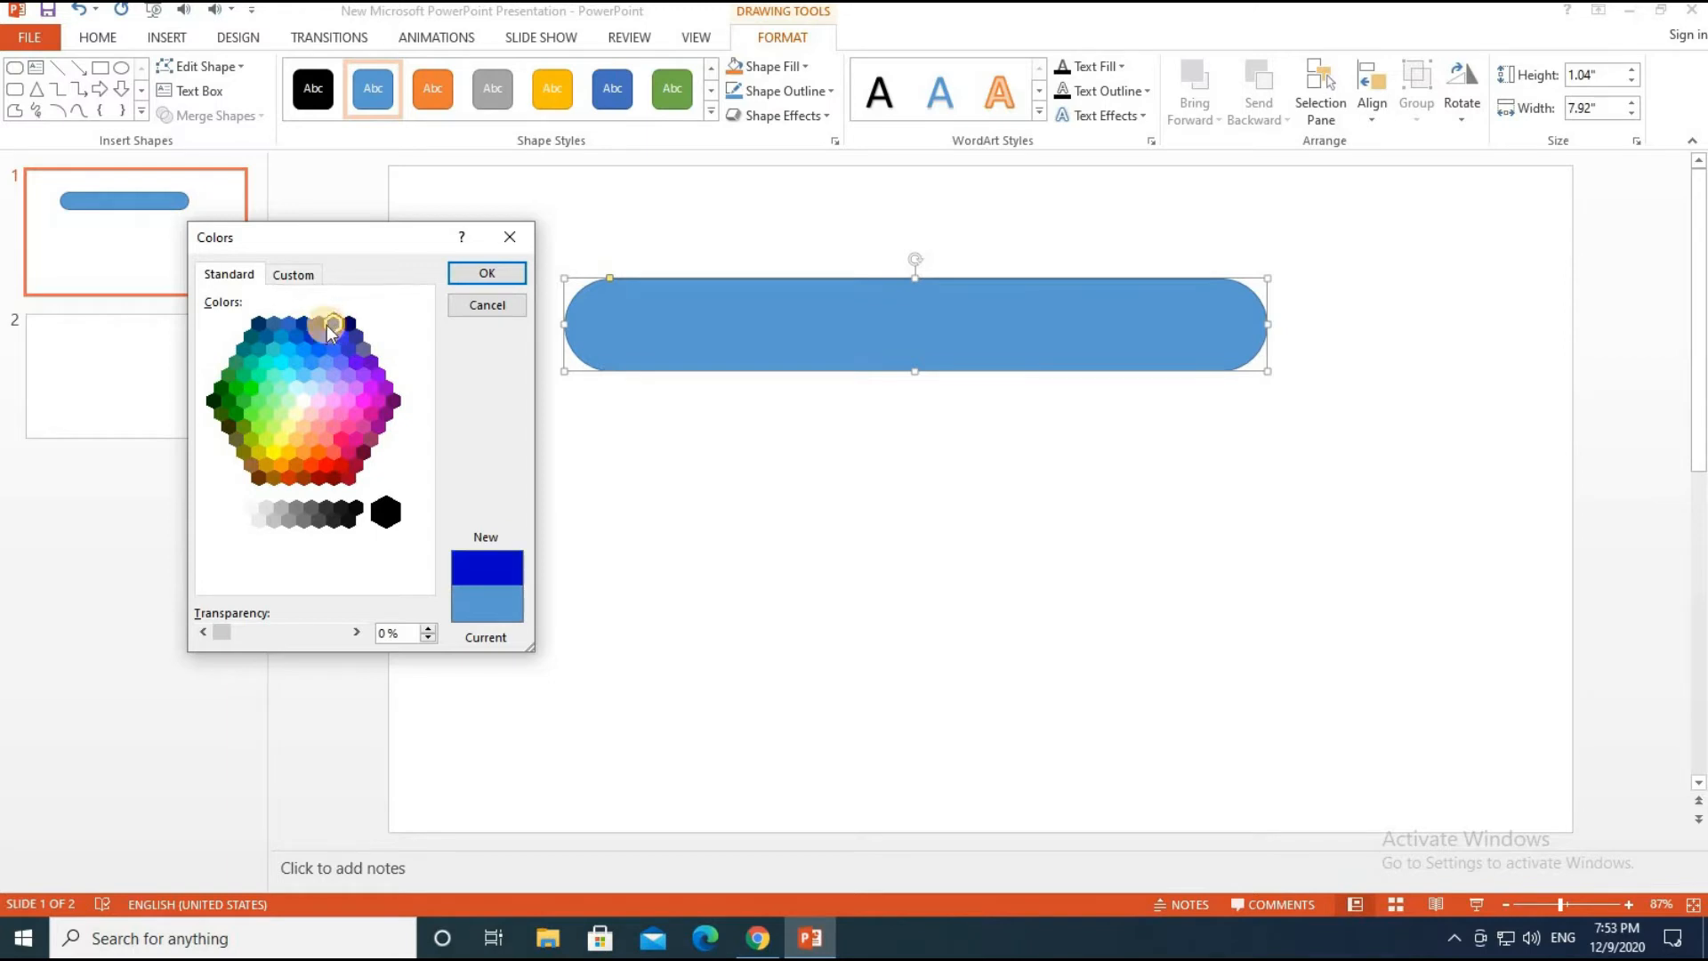
click(308, 338)
click(296, 338)
click(283, 337)
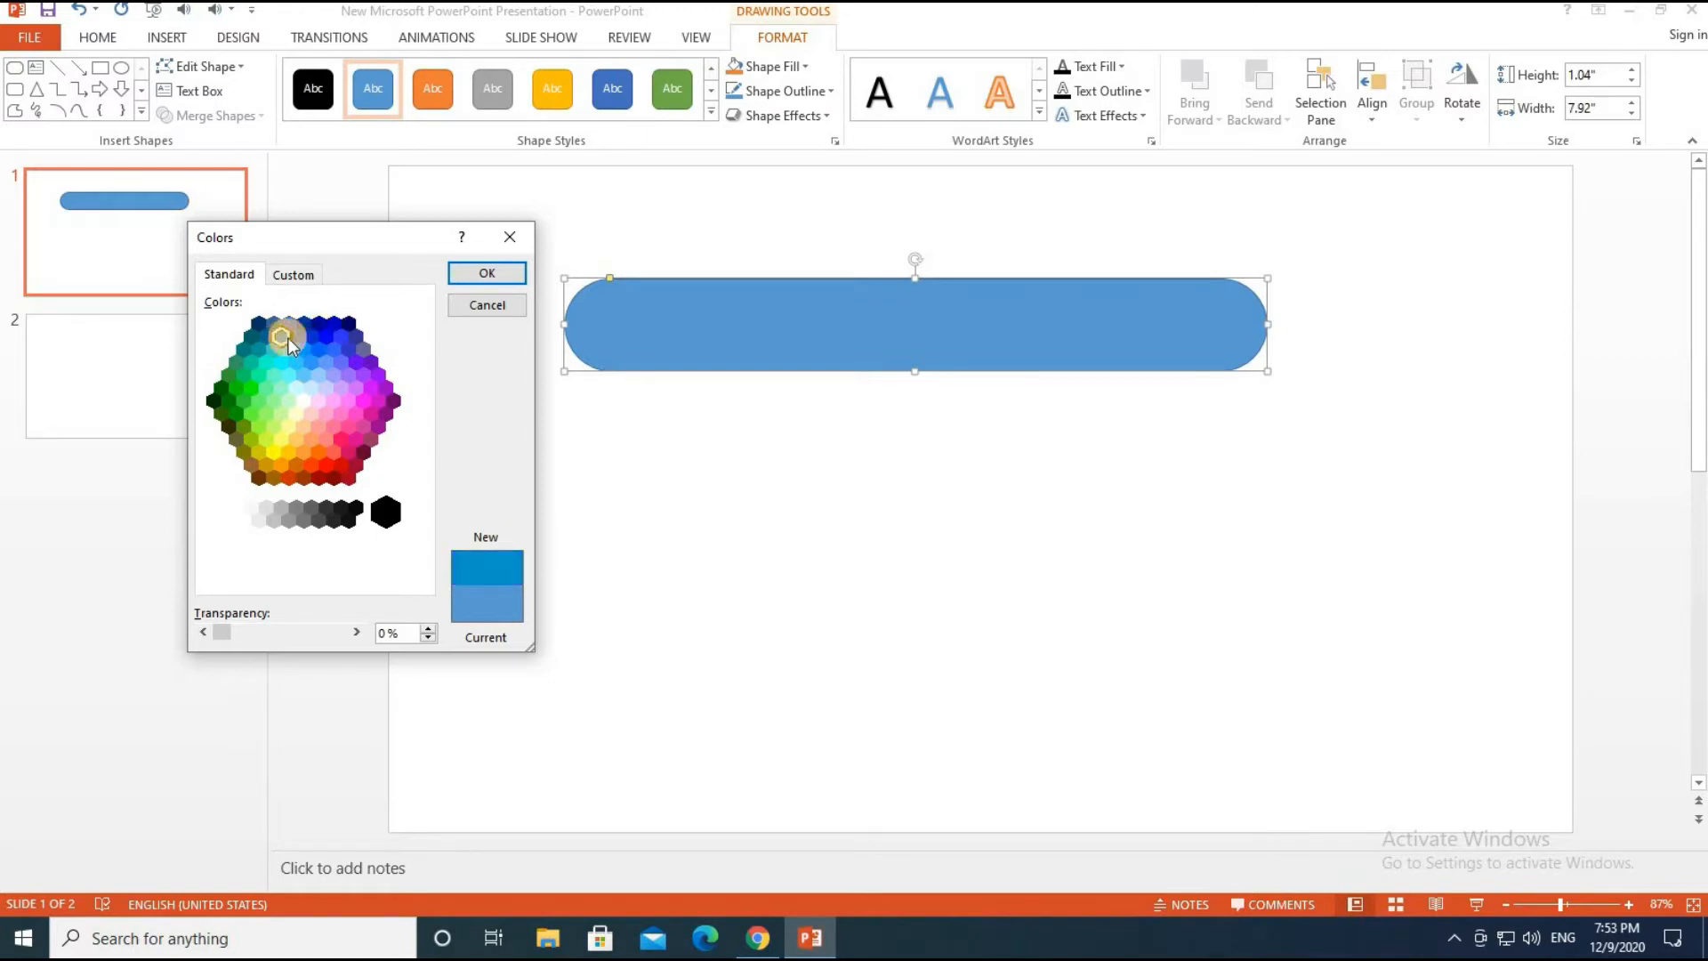
click(334, 323)
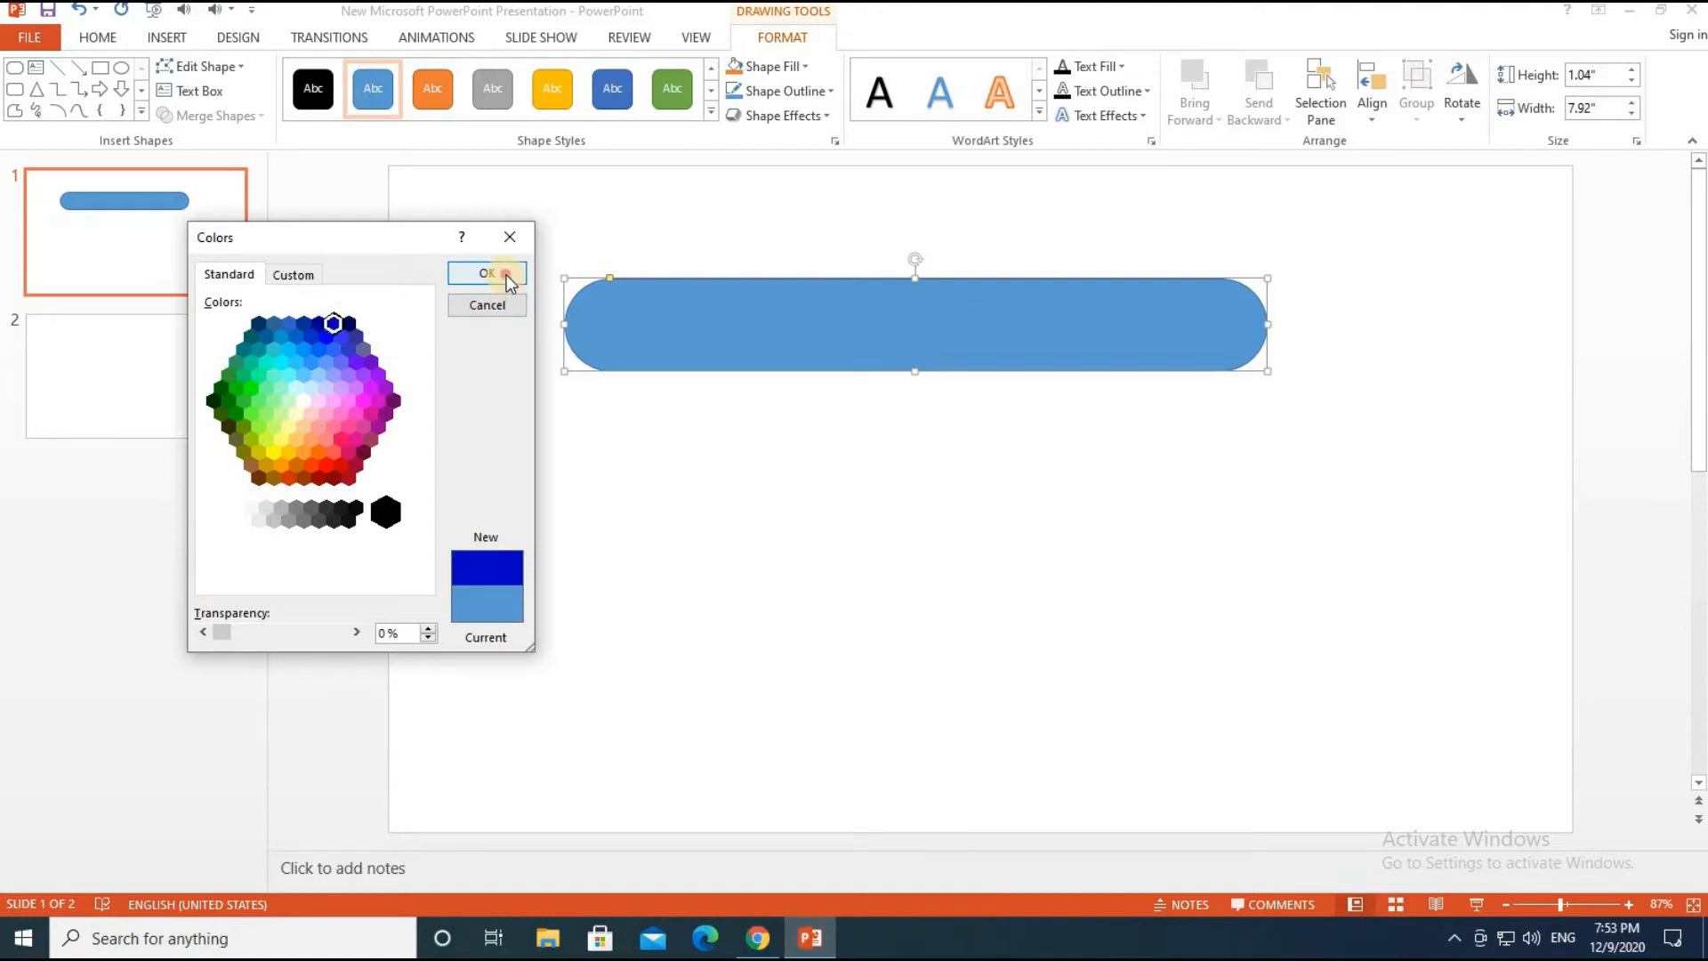
click(507, 277)
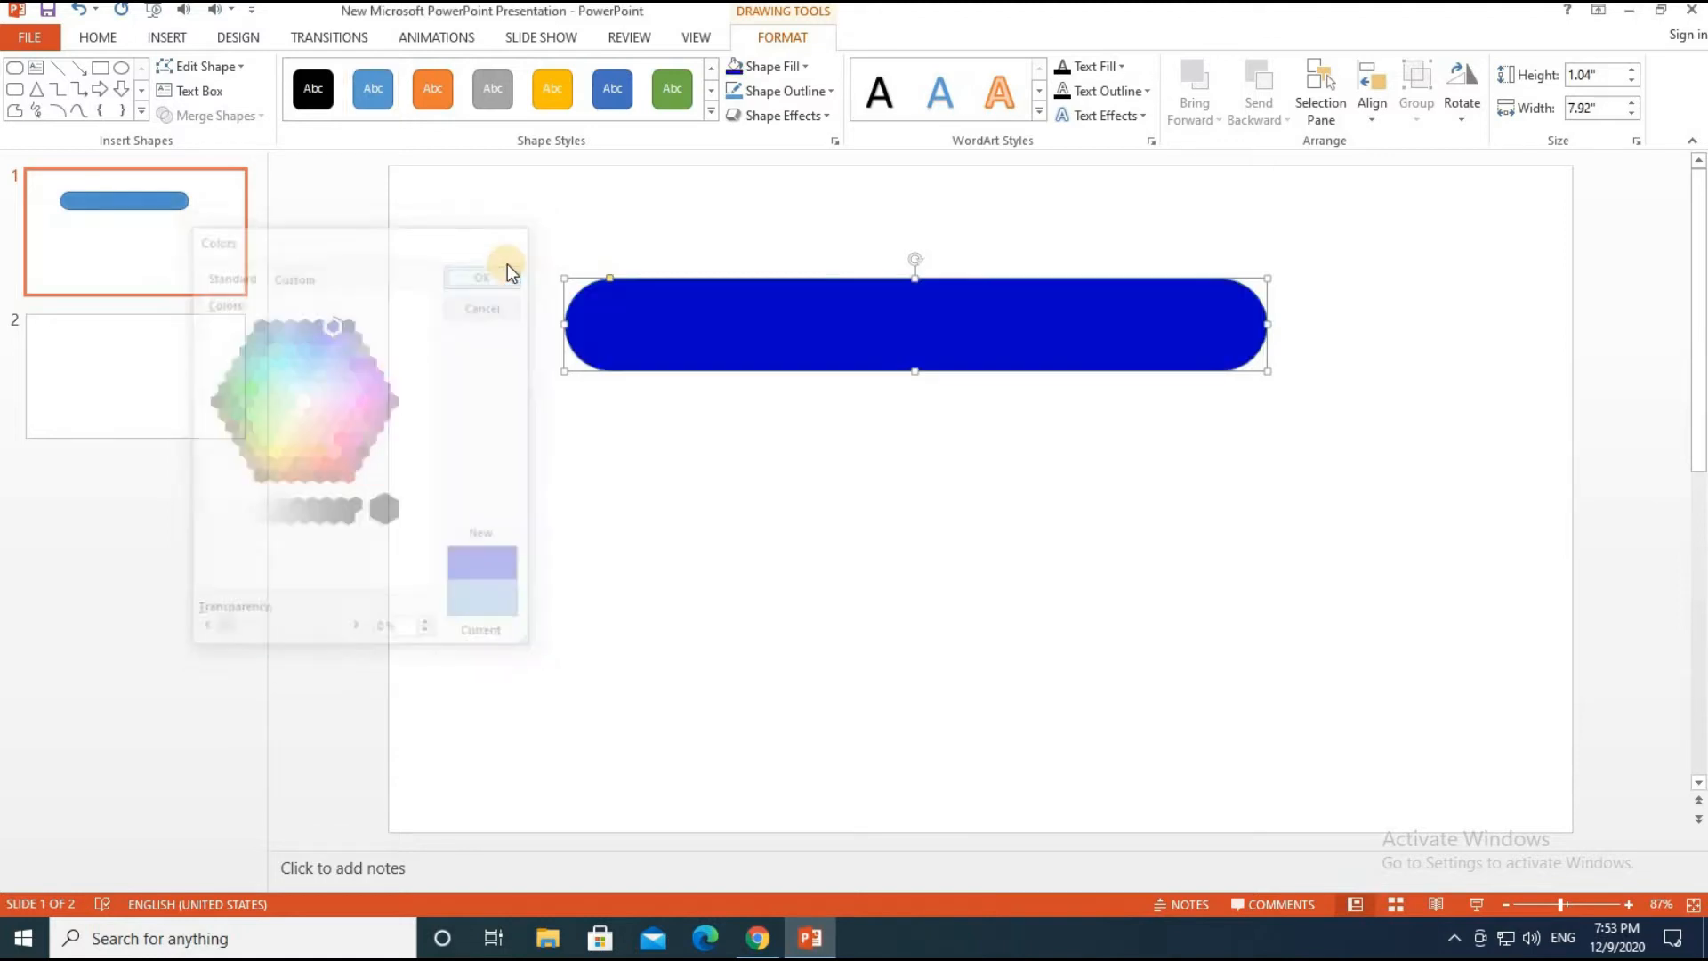
click(768, 86)
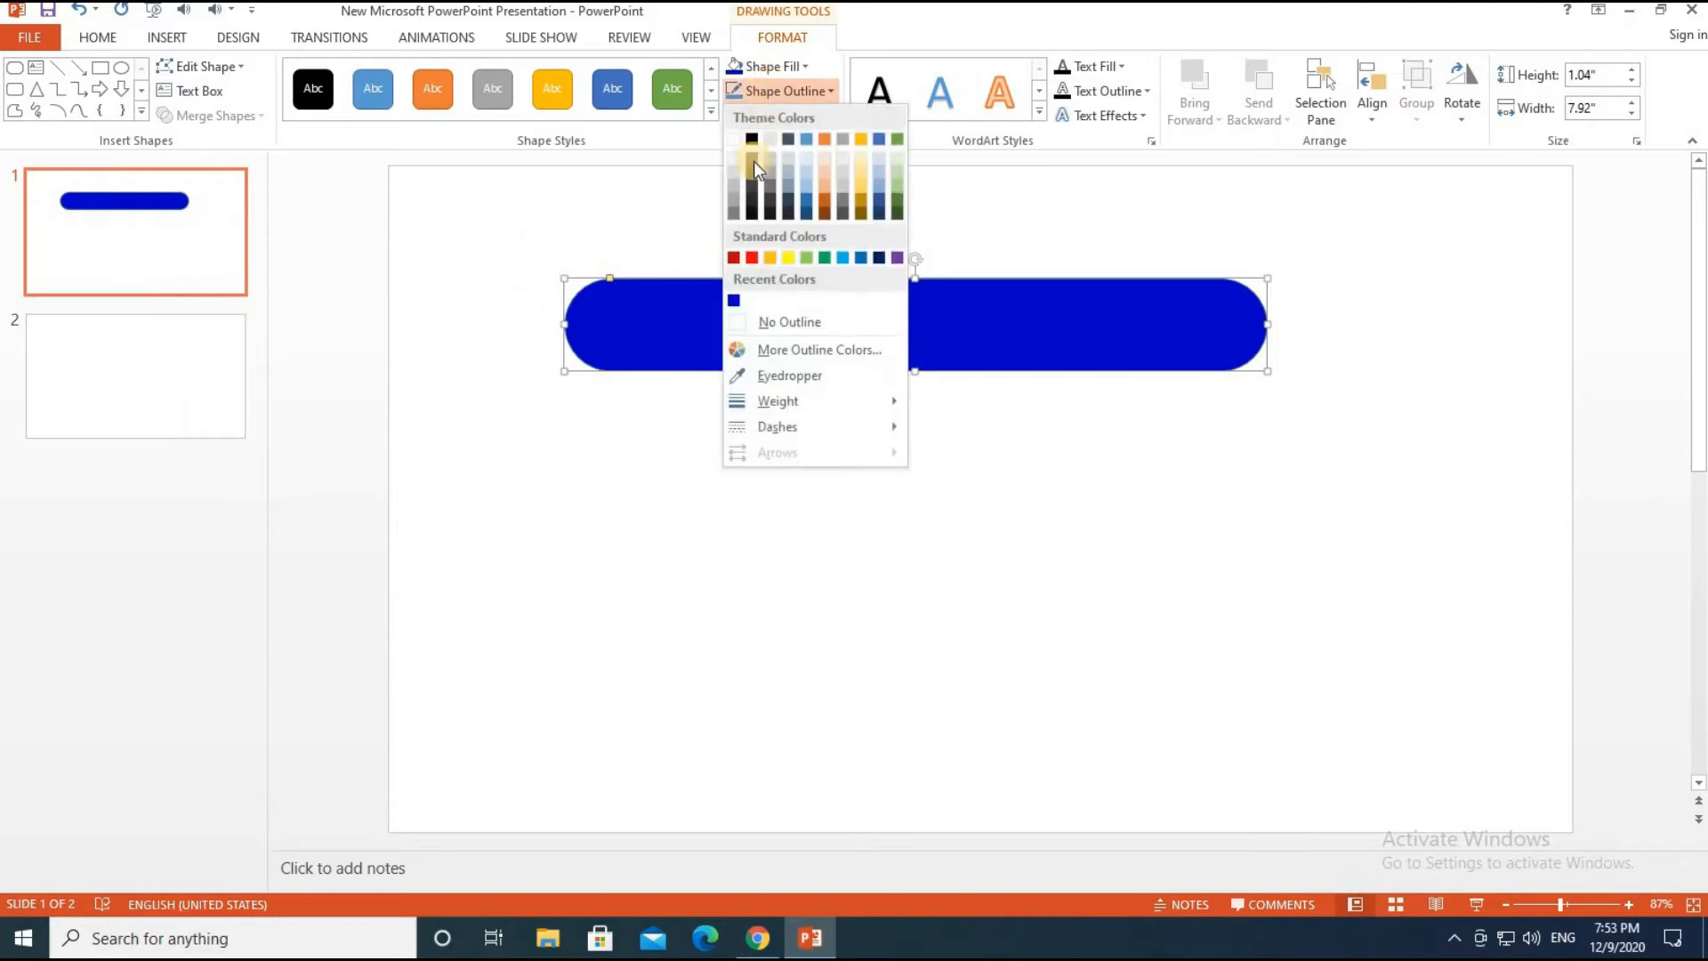
click(766, 325)
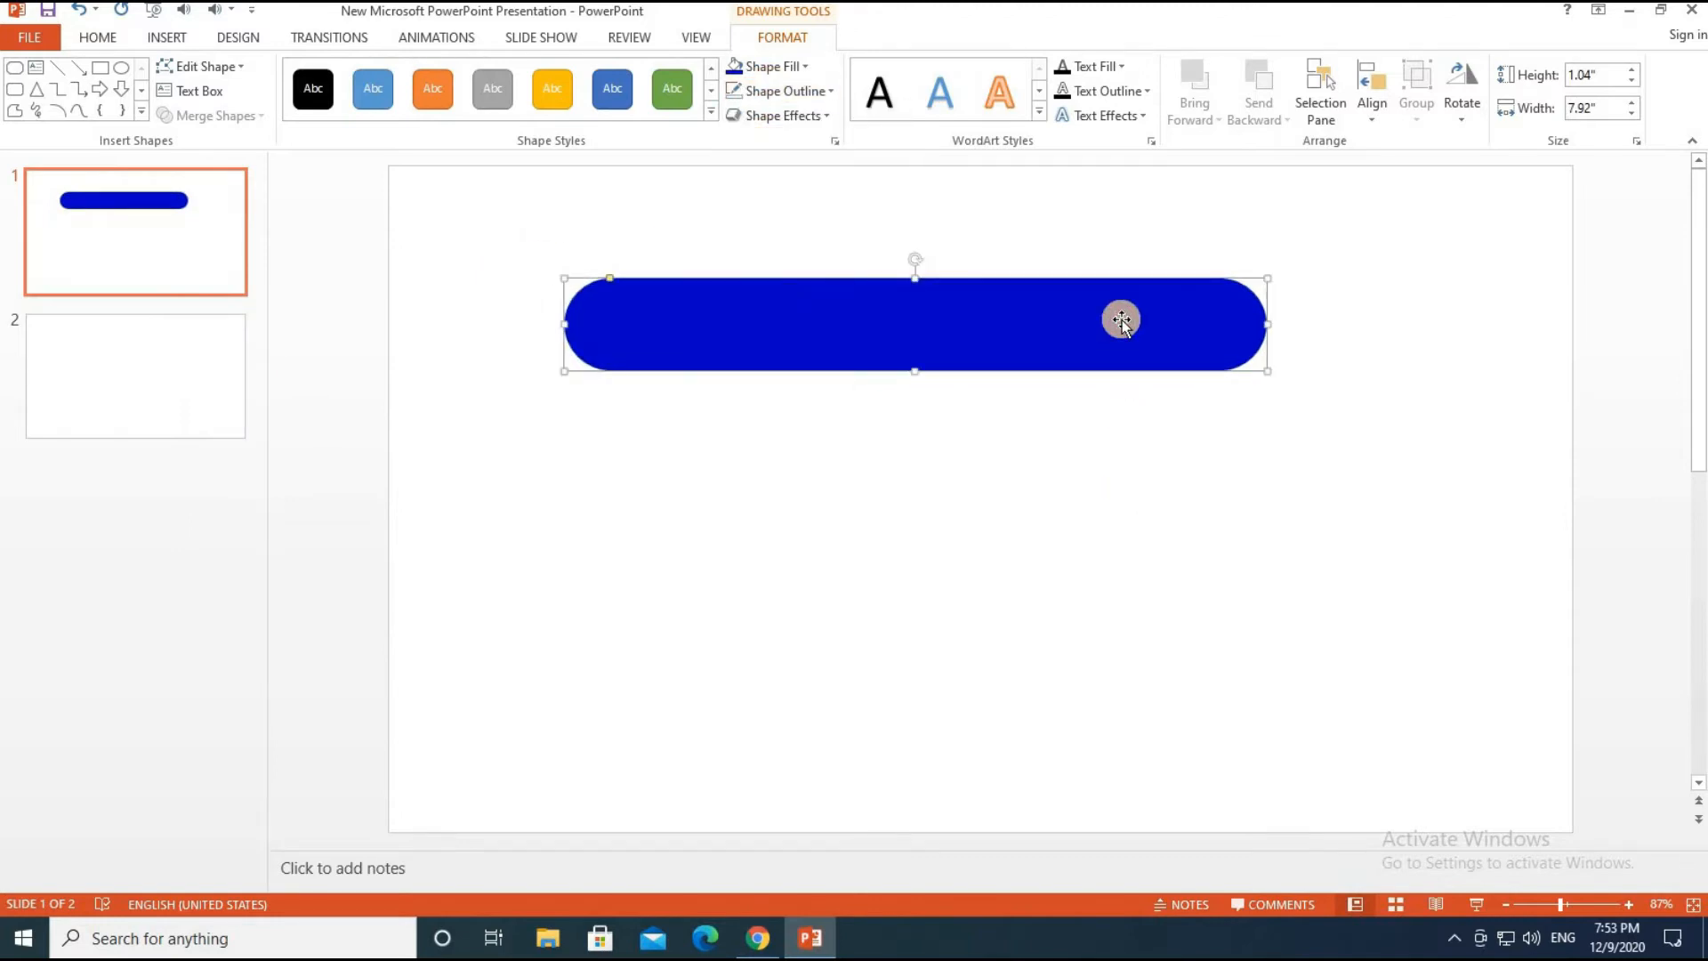
Tilt the bar so it rises diagonally to the right and copy it to make four parallel bars.
drag(1135, 317, 1245, 294)
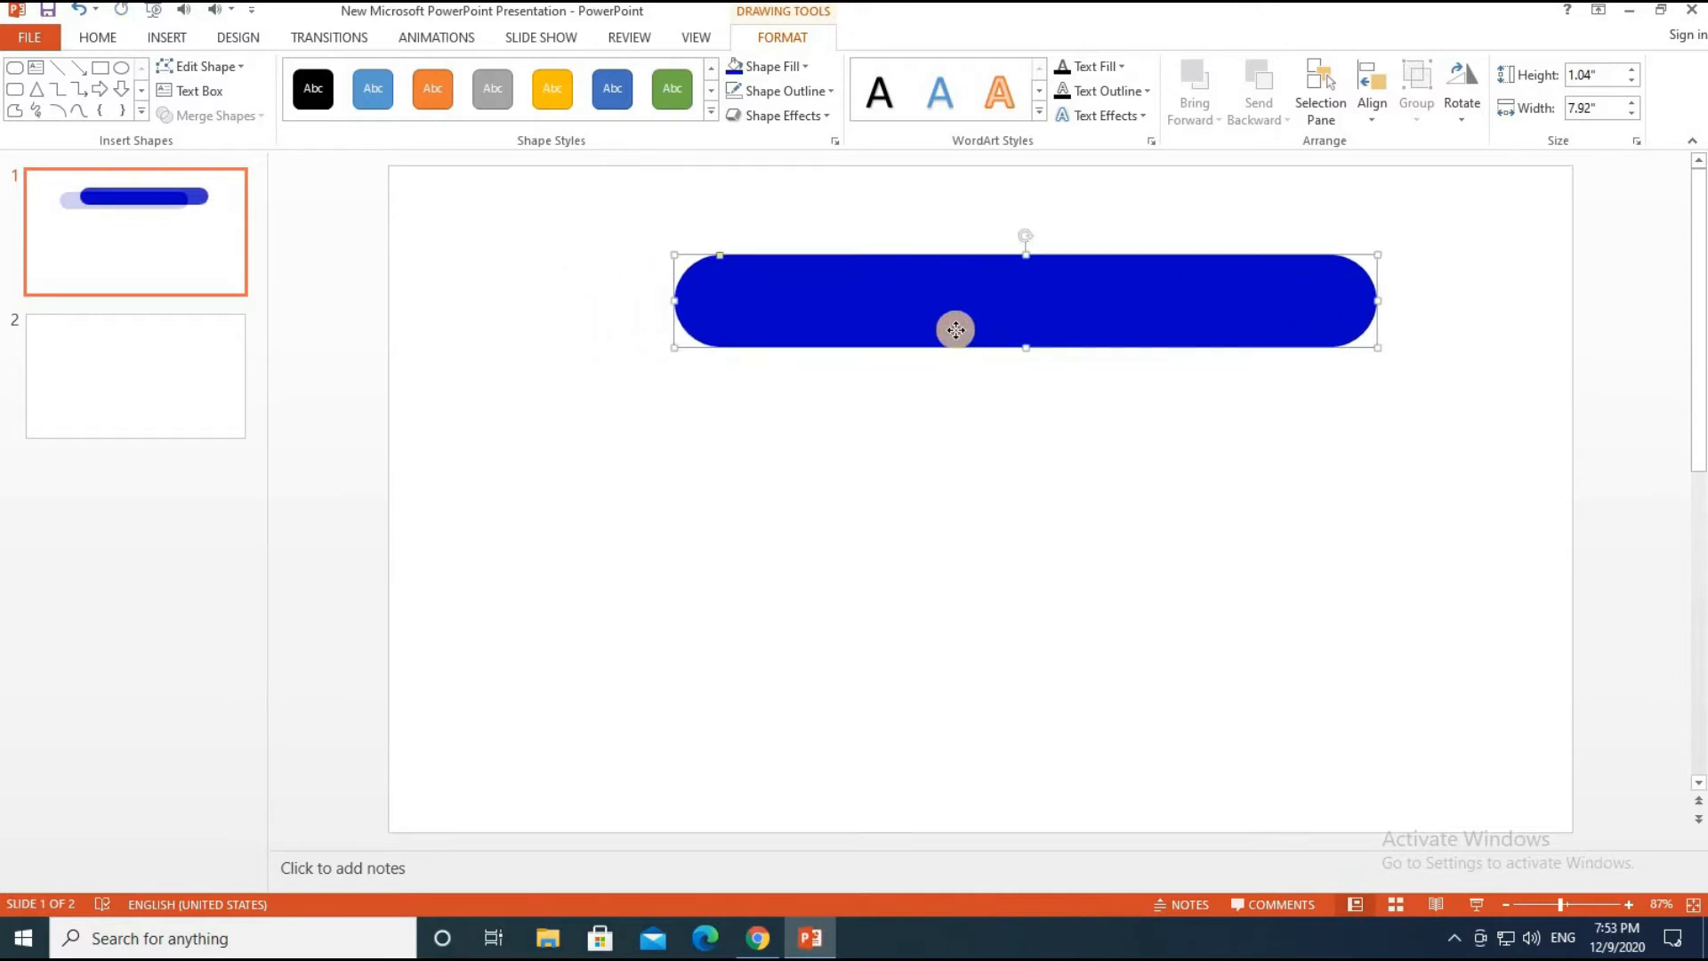
drag(1027, 233, 997, 242)
drag(1064, 293, 1225, 660)
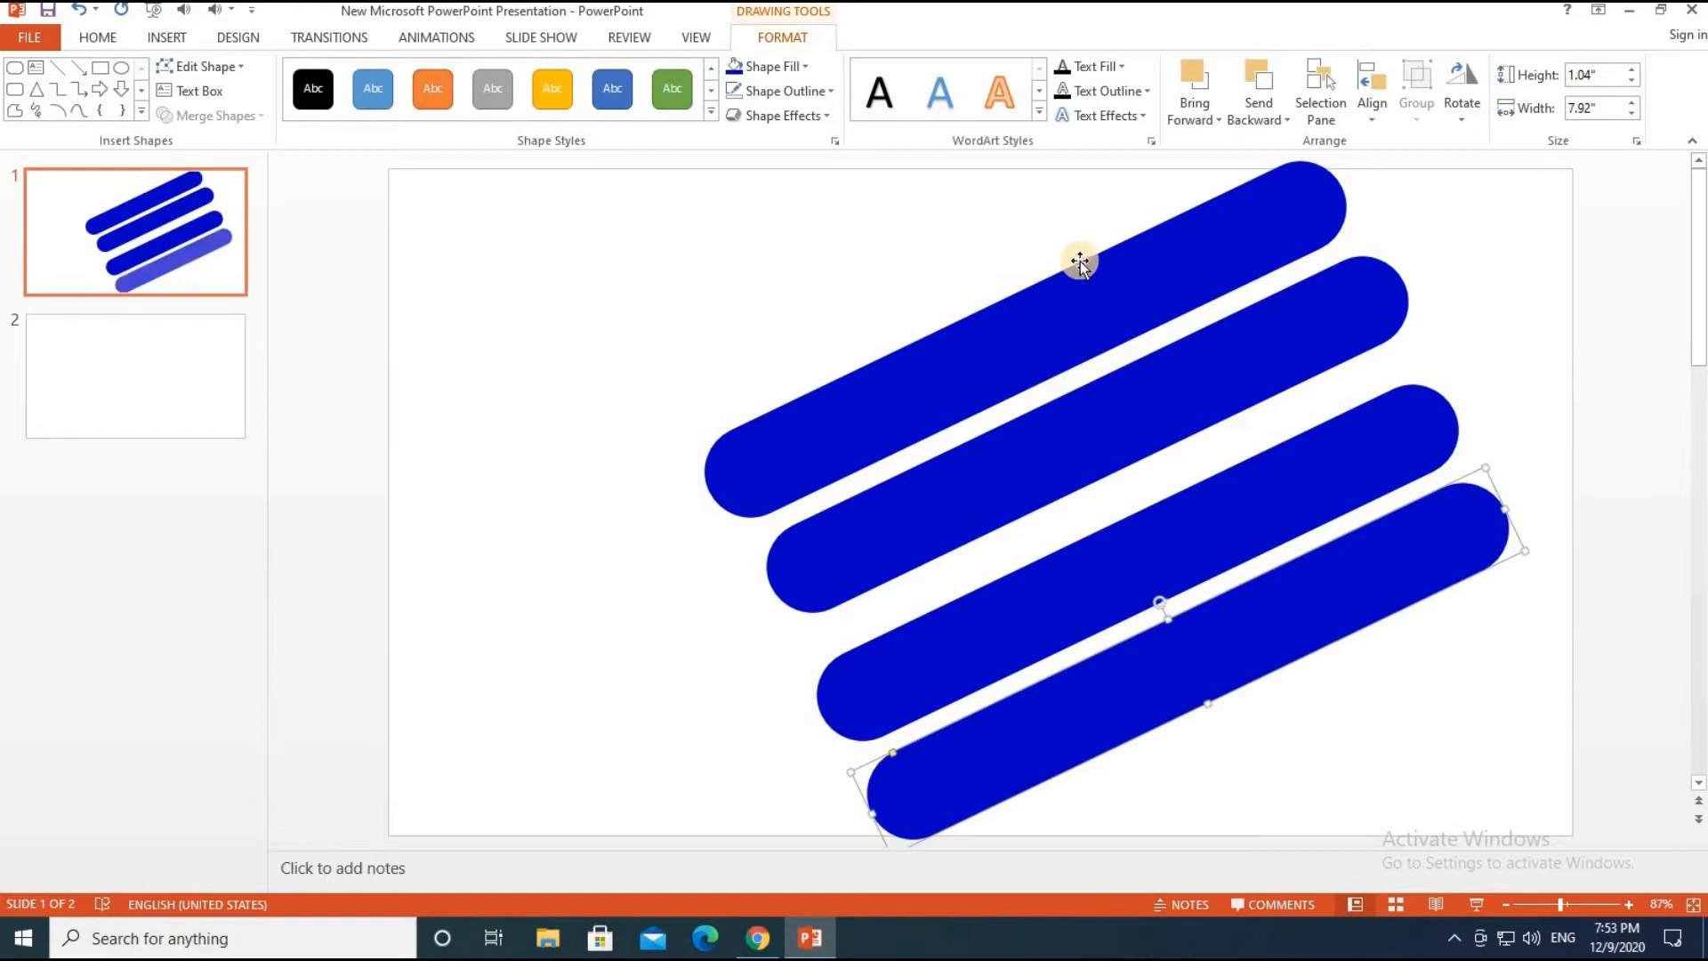
Rearrange the four diagonal bars so they step down the slide's right side and overhang its edge.
drag(1112, 285, 1375, 258)
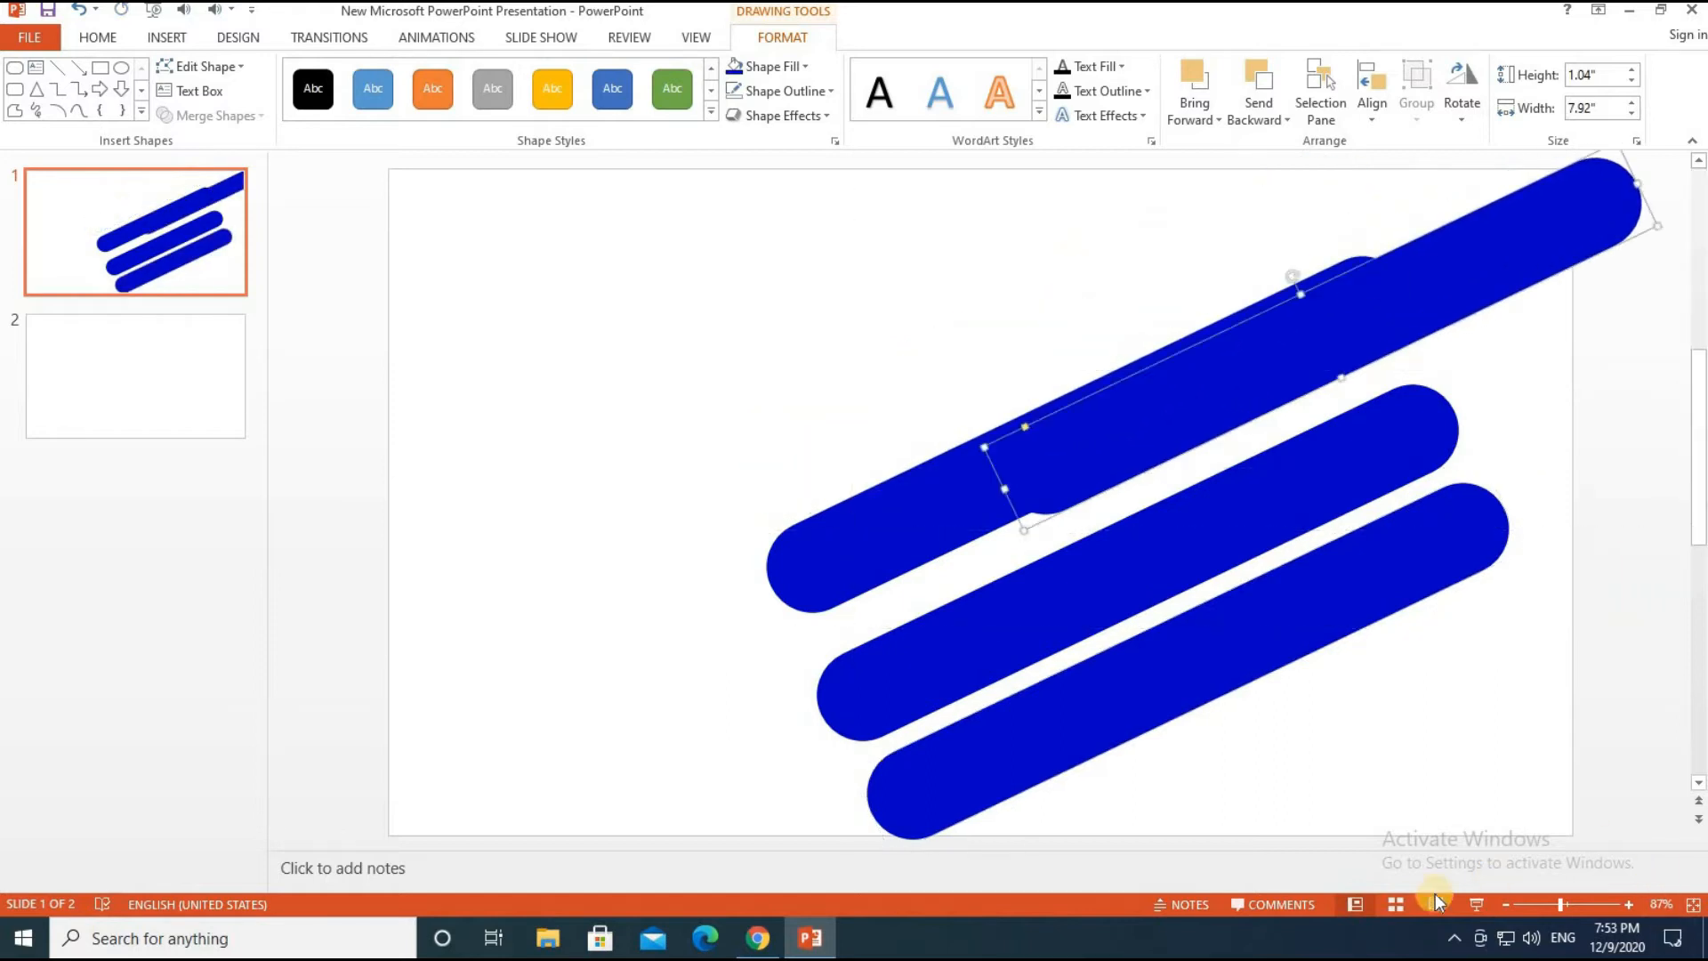
click(1505, 905)
click(1505, 904)
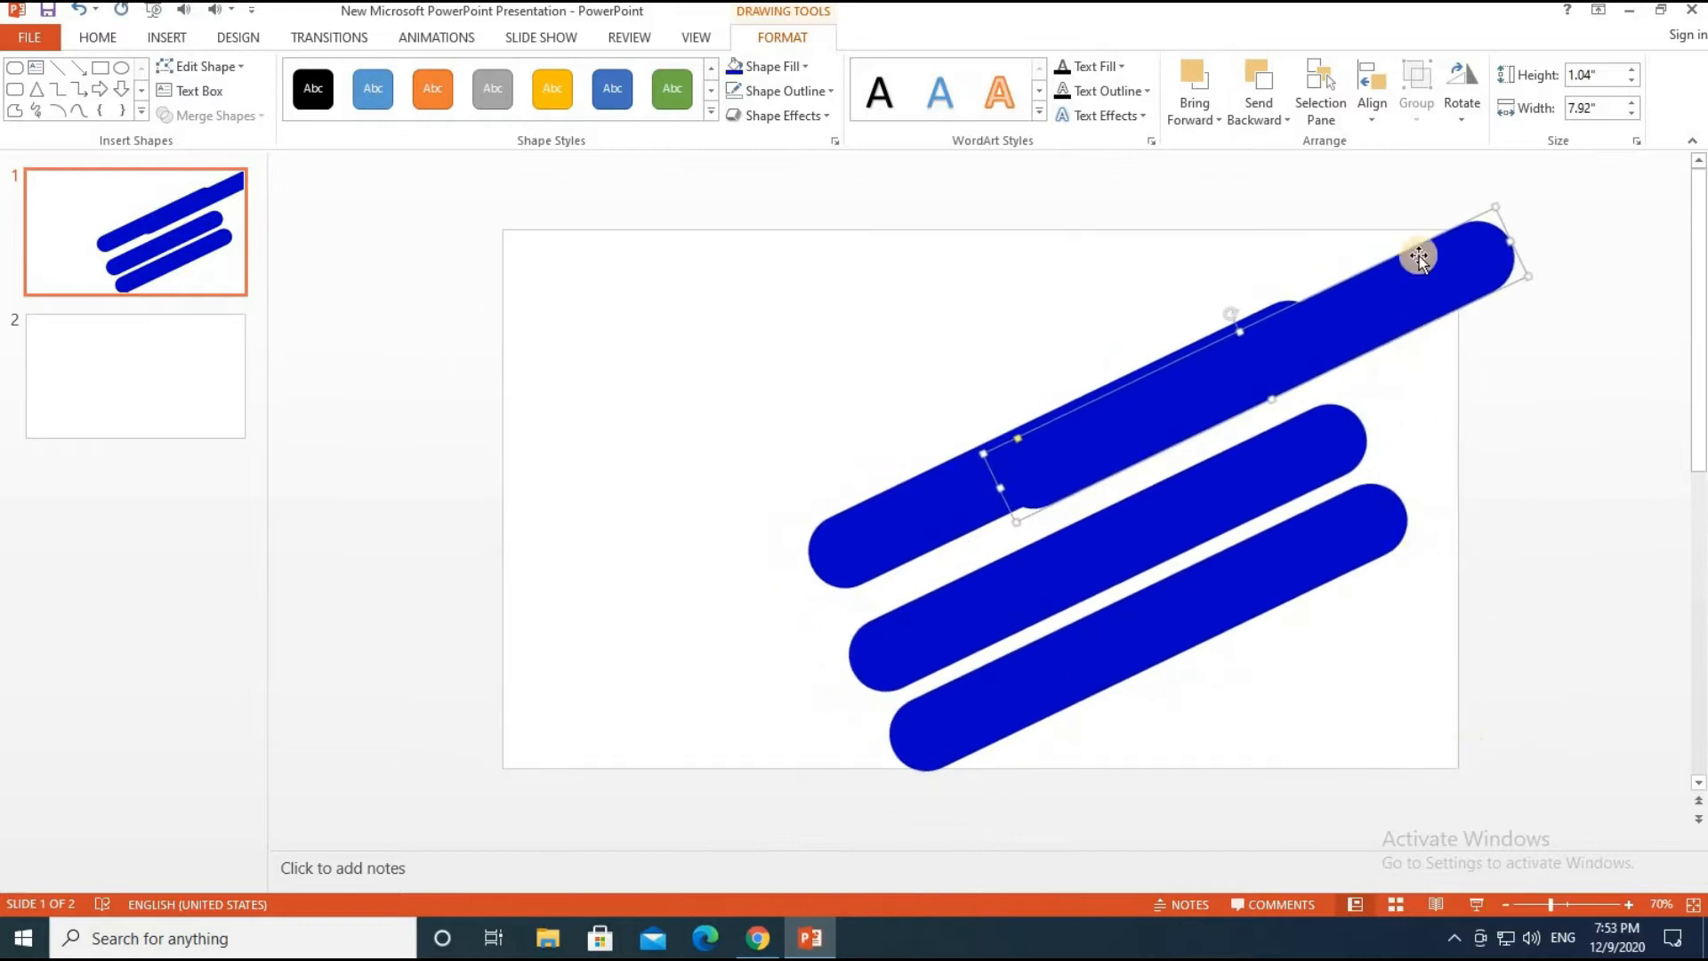
drag(1312, 351, 1244, 435)
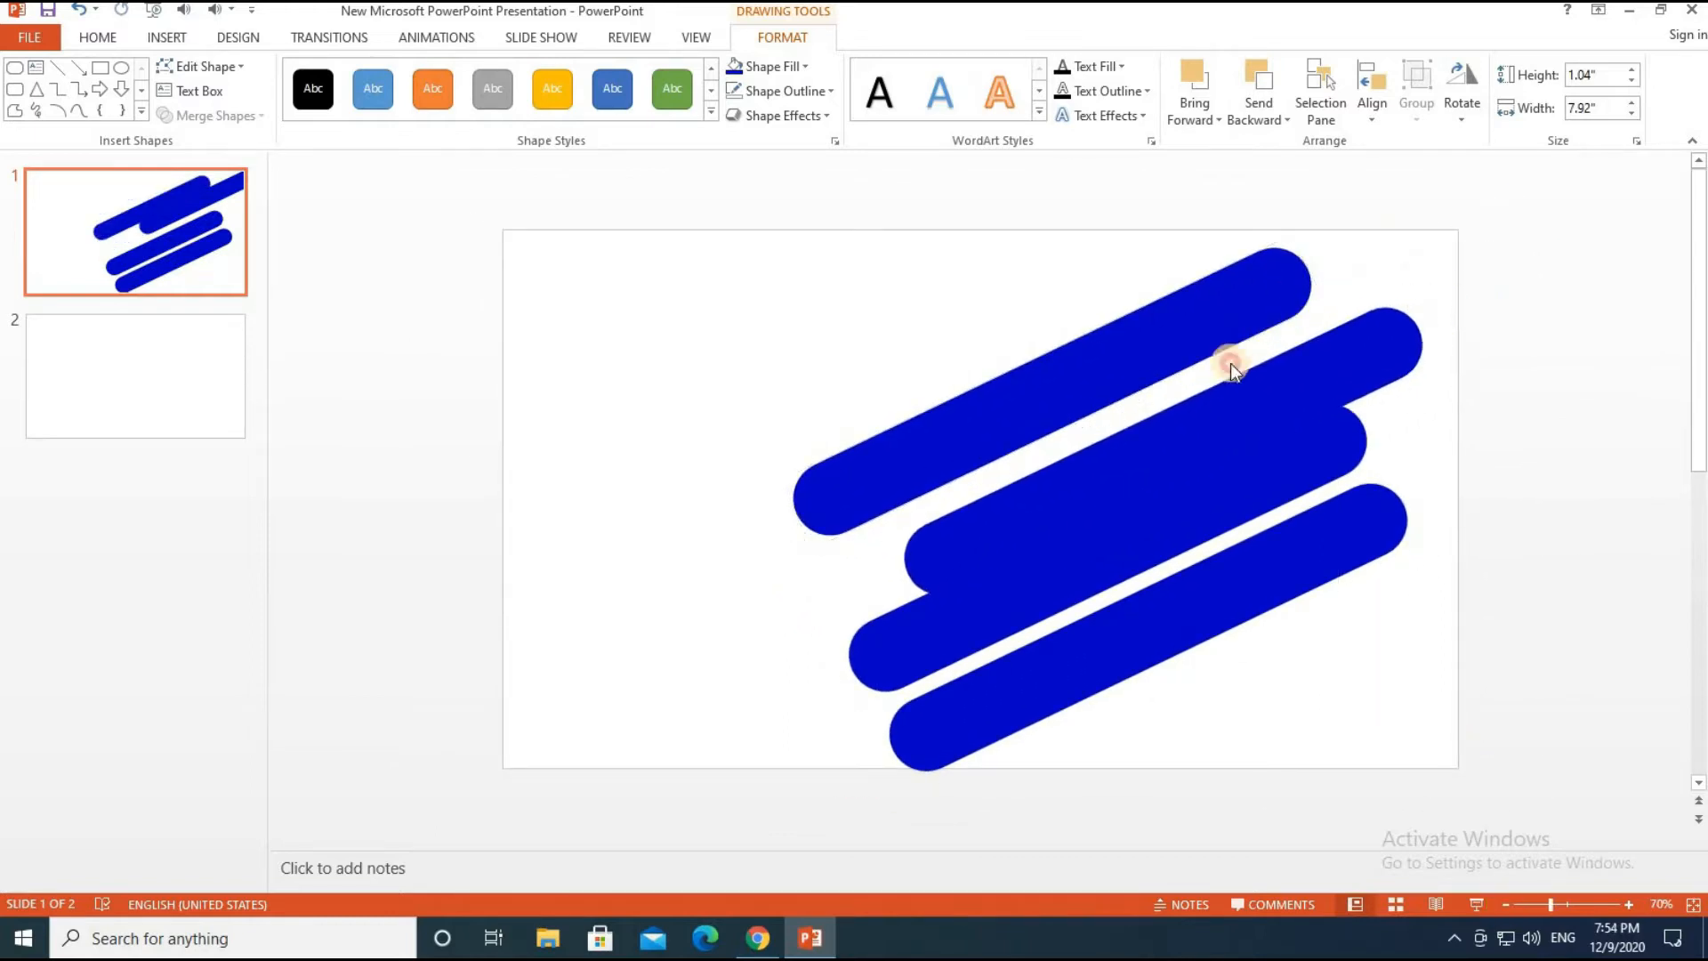
drag(1215, 313, 1505, 185)
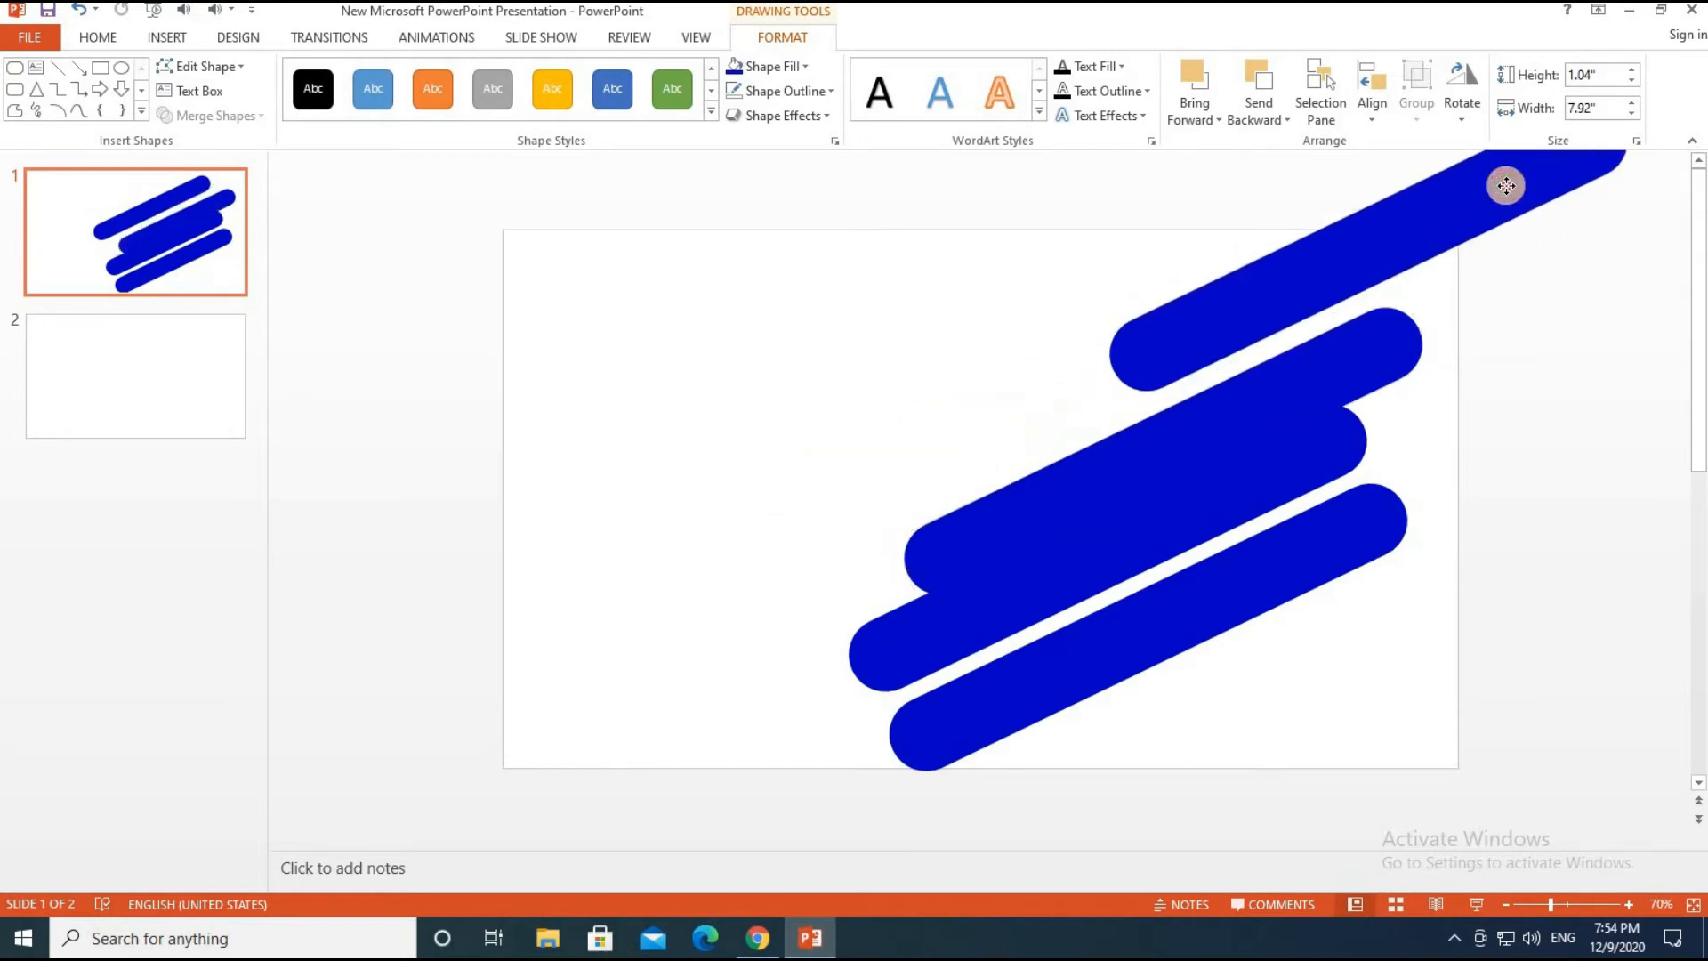
scroll(1418, 320, up, 1)
drag(1331, 453, 1471, 360)
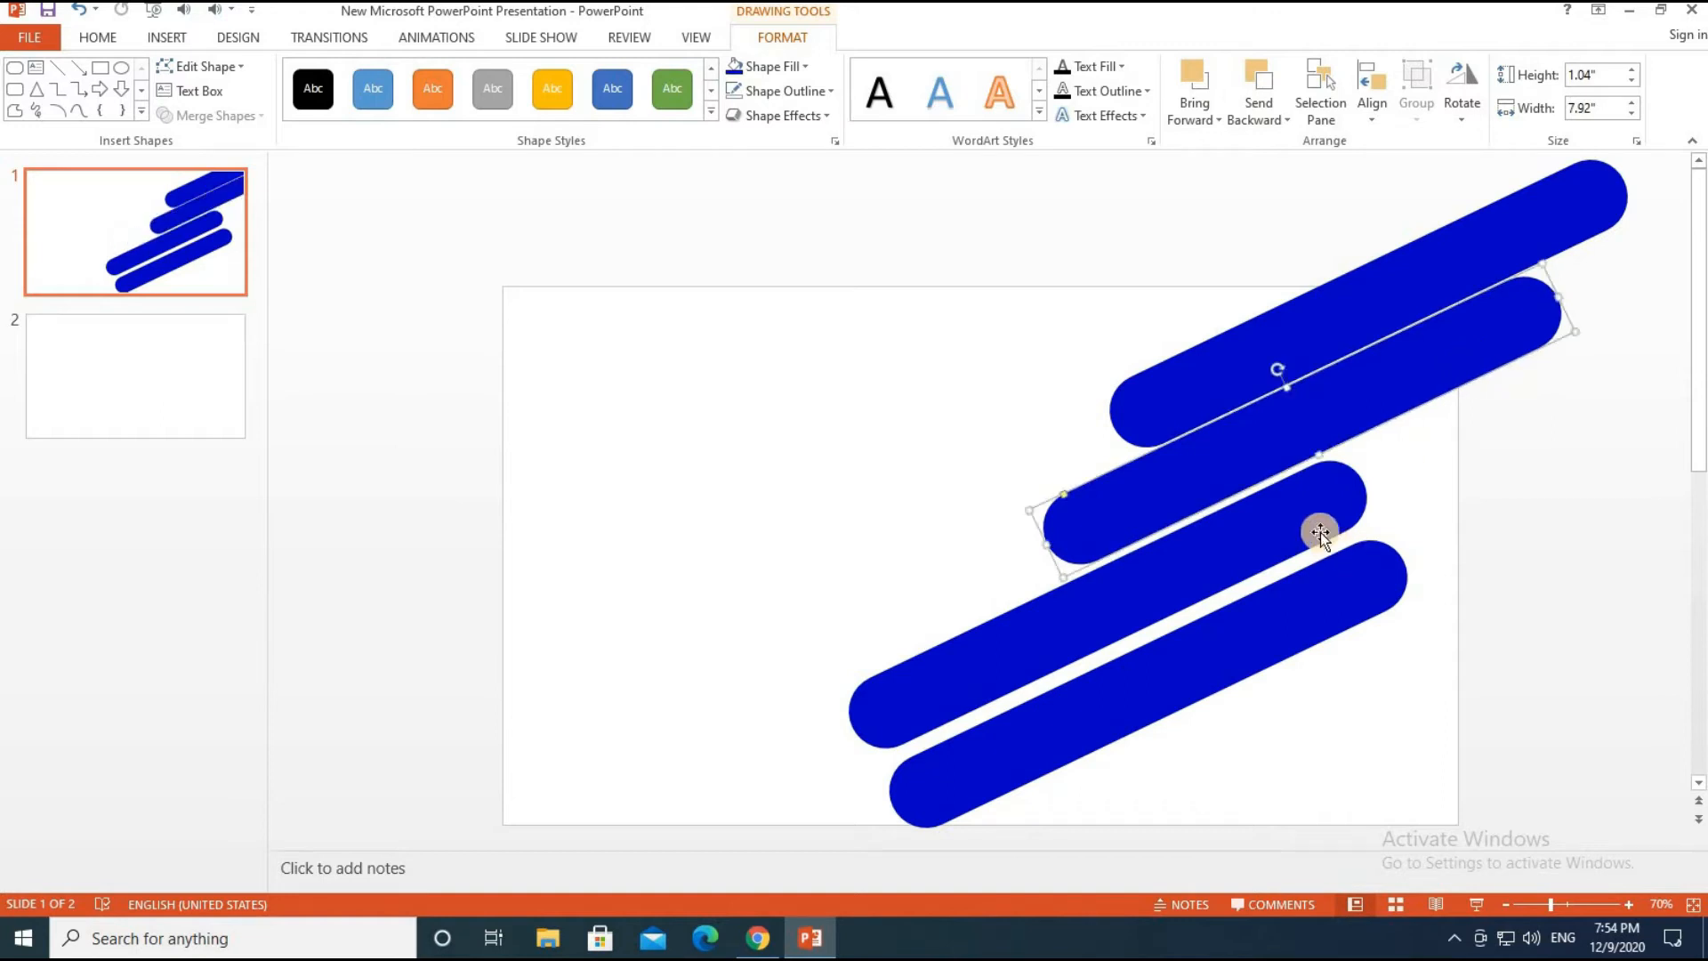
drag(1385, 513, 1441, 467)
drag(1344, 620, 1480, 527)
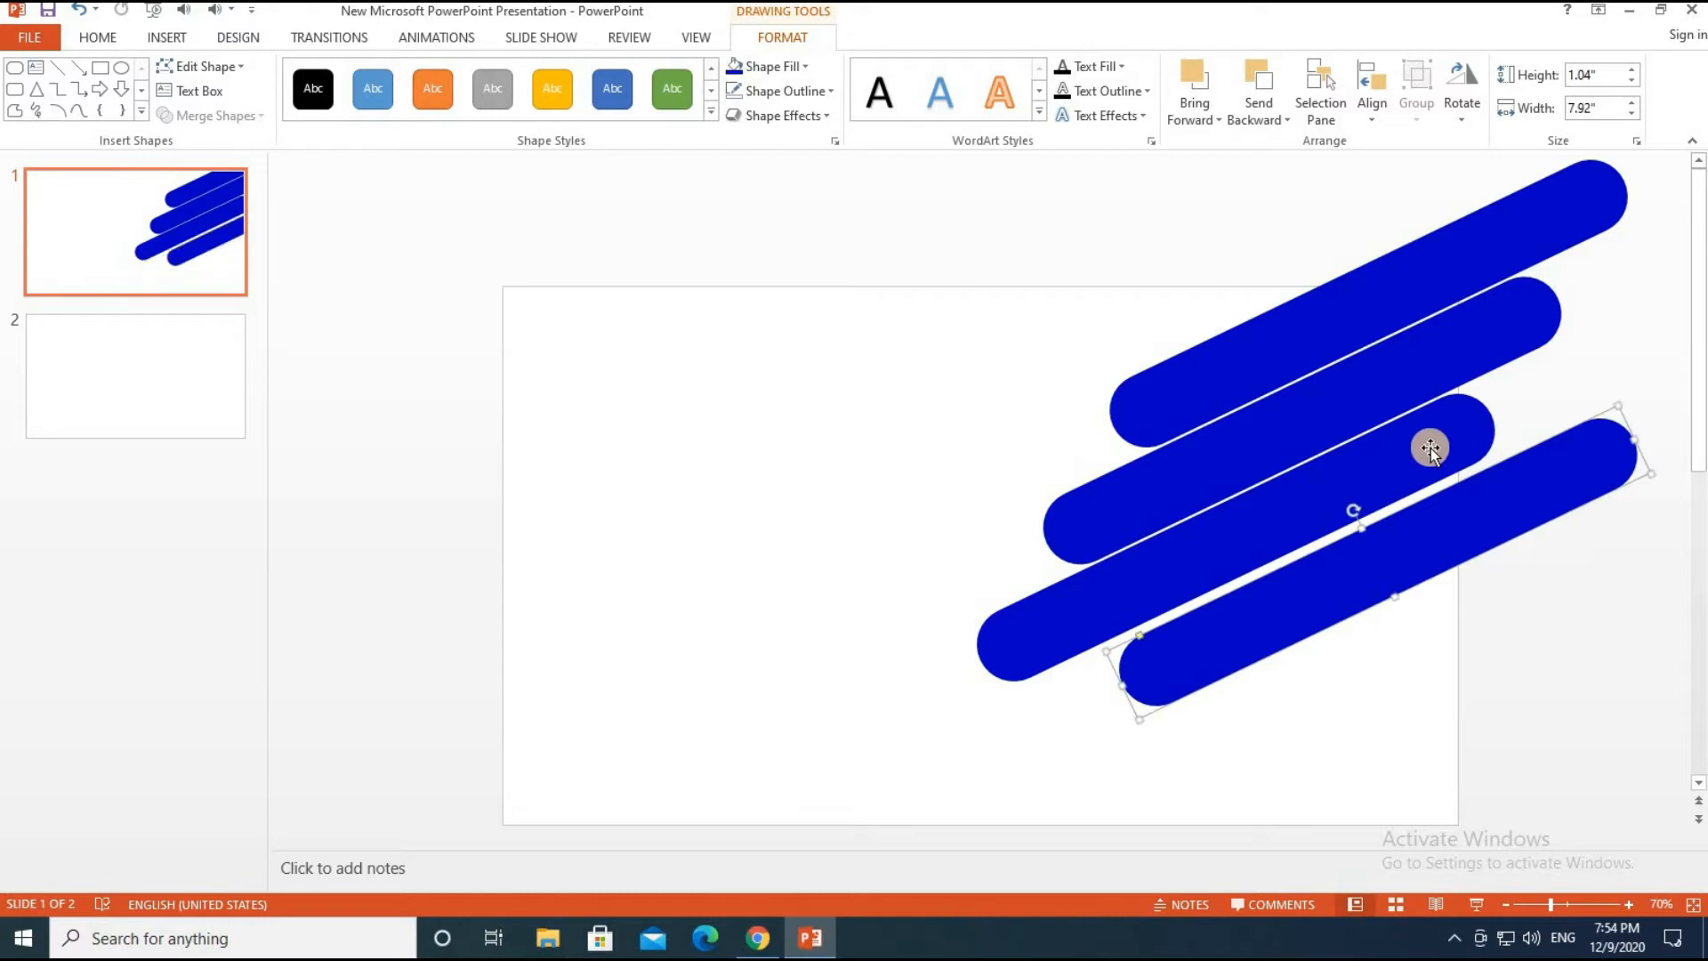
Fine-tune the positions of the diagonal bars so they sit close together with thin gaps and staggered ends.
drag(1418, 446, 1455, 427)
drag(1319, 312, 1296, 334)
drag(1241, 651, 1226, 612)
drag(1235, 340, 1227, 343)
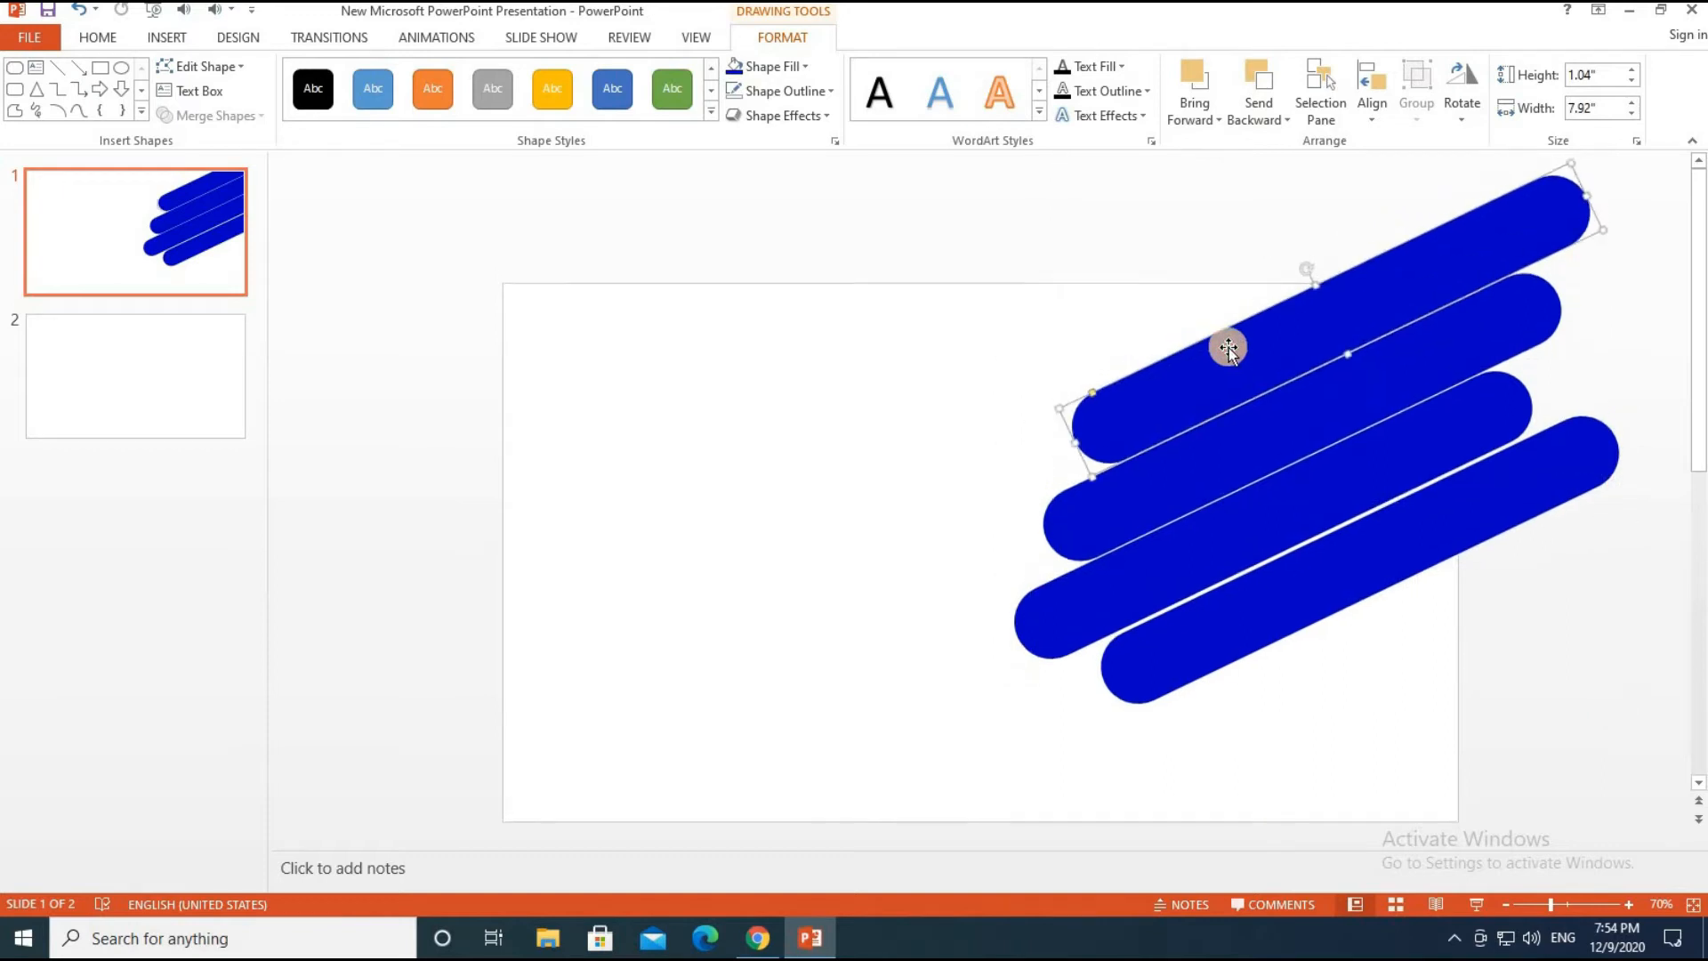
Preview the slide with the diagonal bars as a full-screen slide show and end the show.
click(1466, 899)
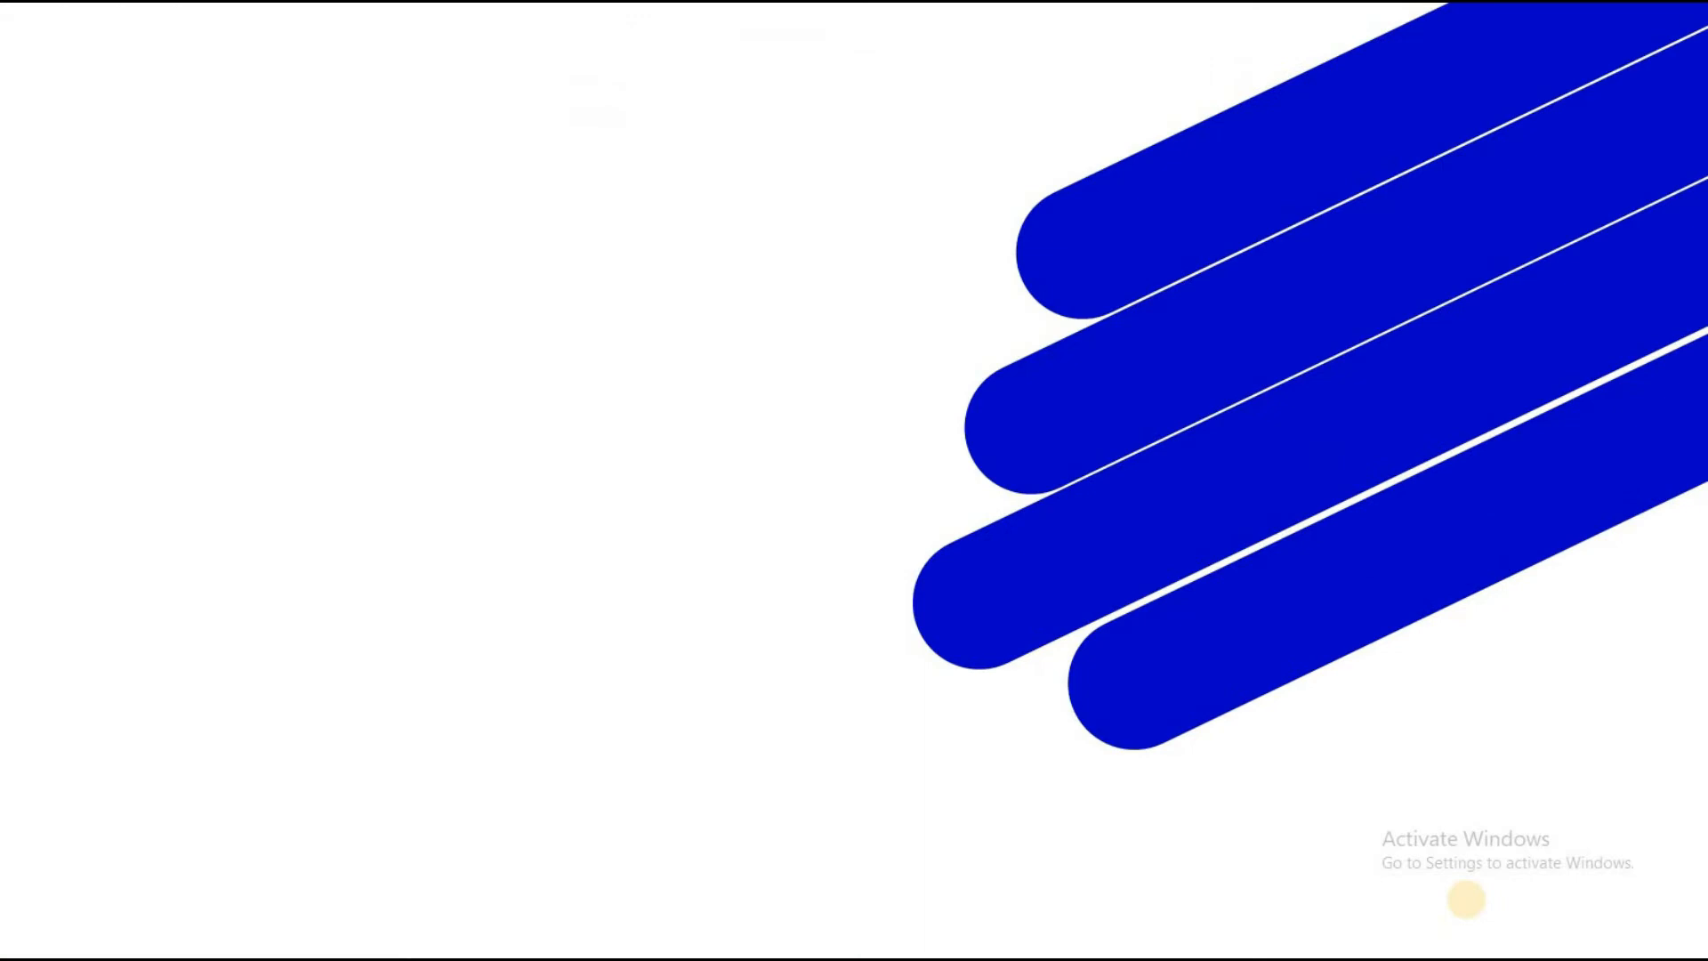
right_click(626, 565)
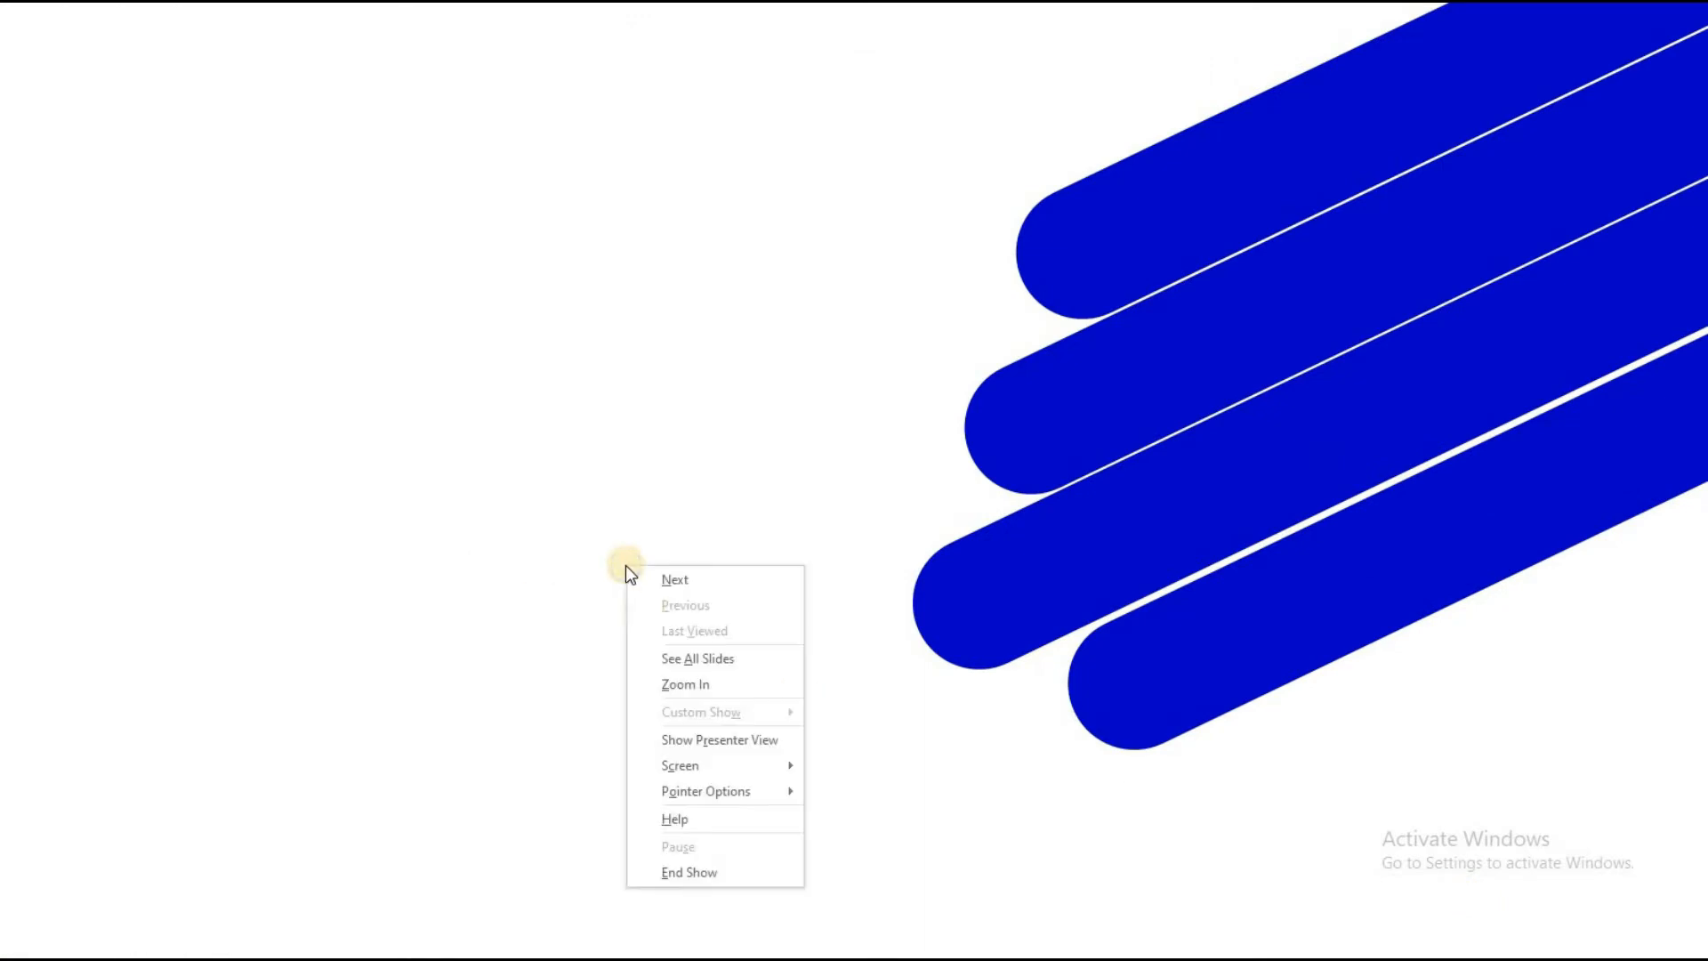
click(695, 875)
Readjust the spacing and stagger of the four diagonal bars on the slide's right side.
drag(1197, 382, 1174, 368)
drag(1162, 671, 1171, 654)
drag(1224, 346, 1212, 363)
drag(1137, 582, 1124, 568)
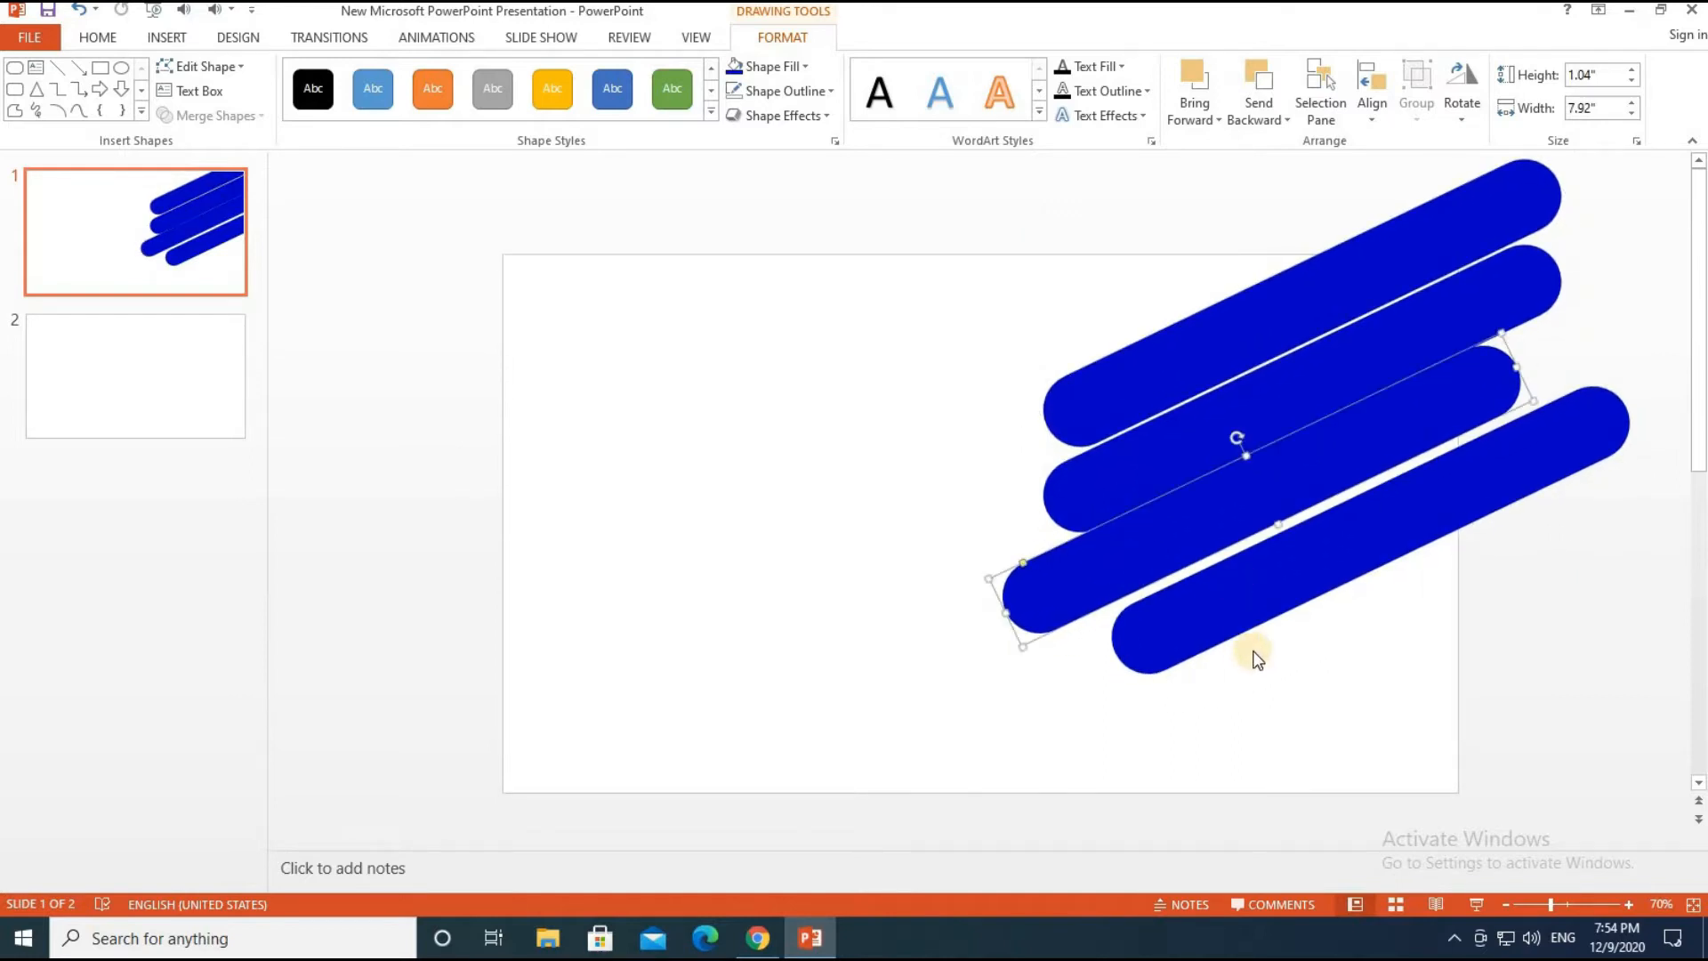
Try copying the two lower bars to the slide's upper left and delete the copies.
drag(1230, 614, 766, 461)
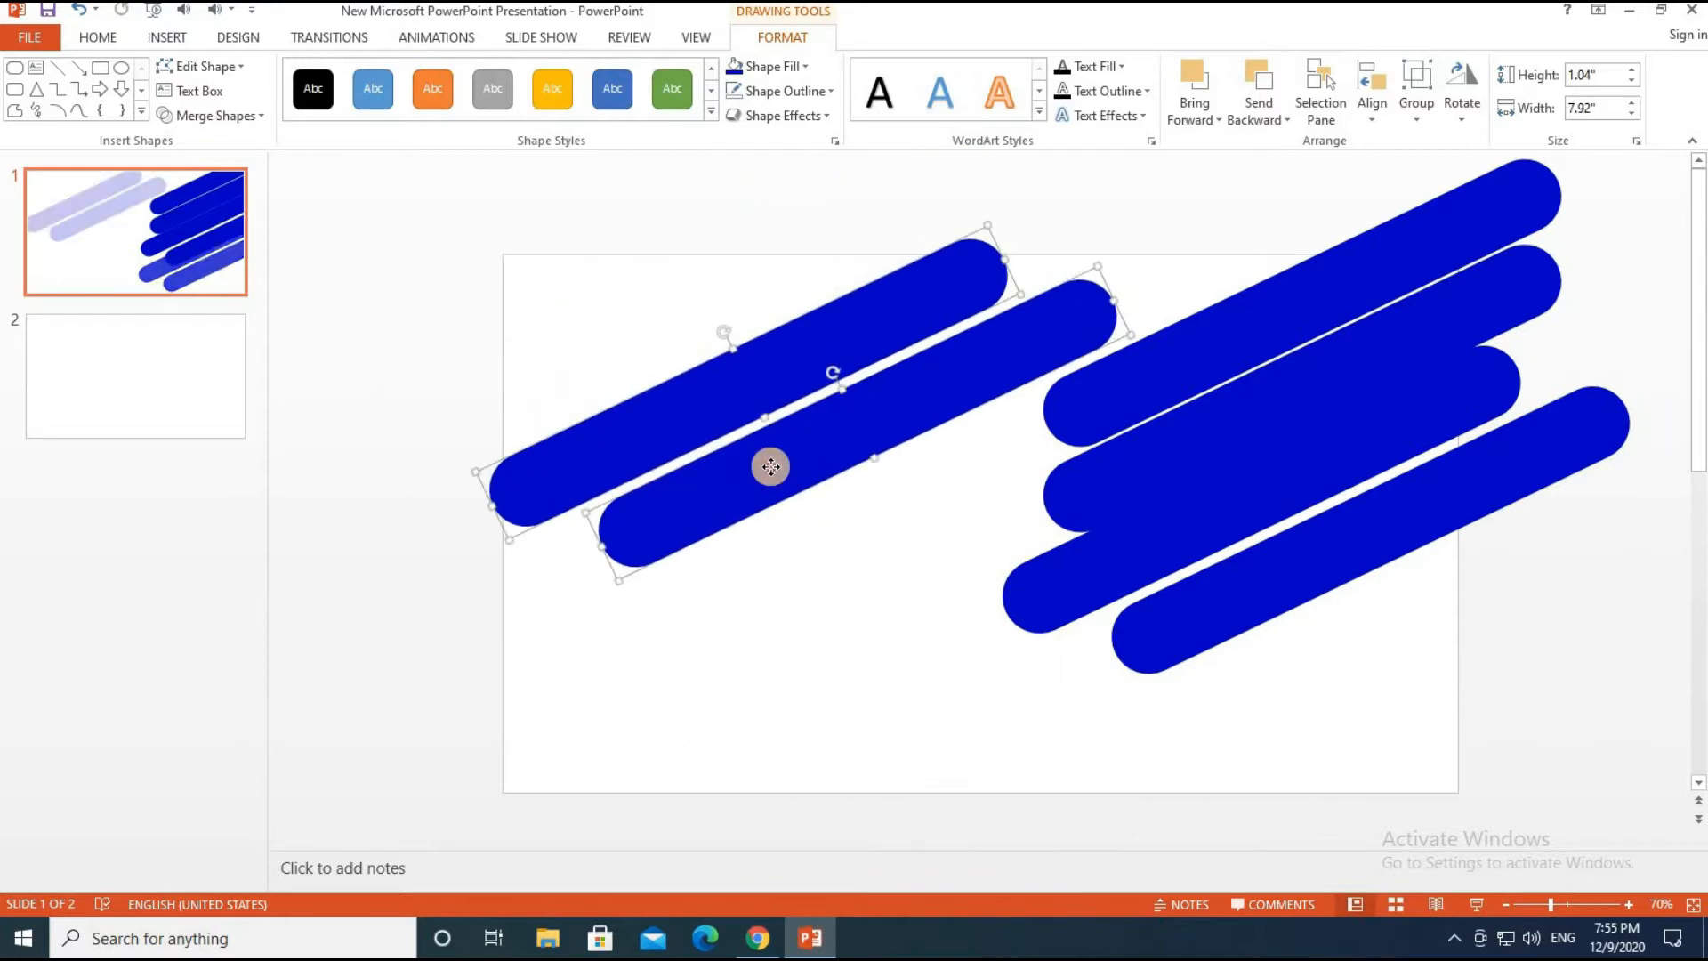
key(Delete)
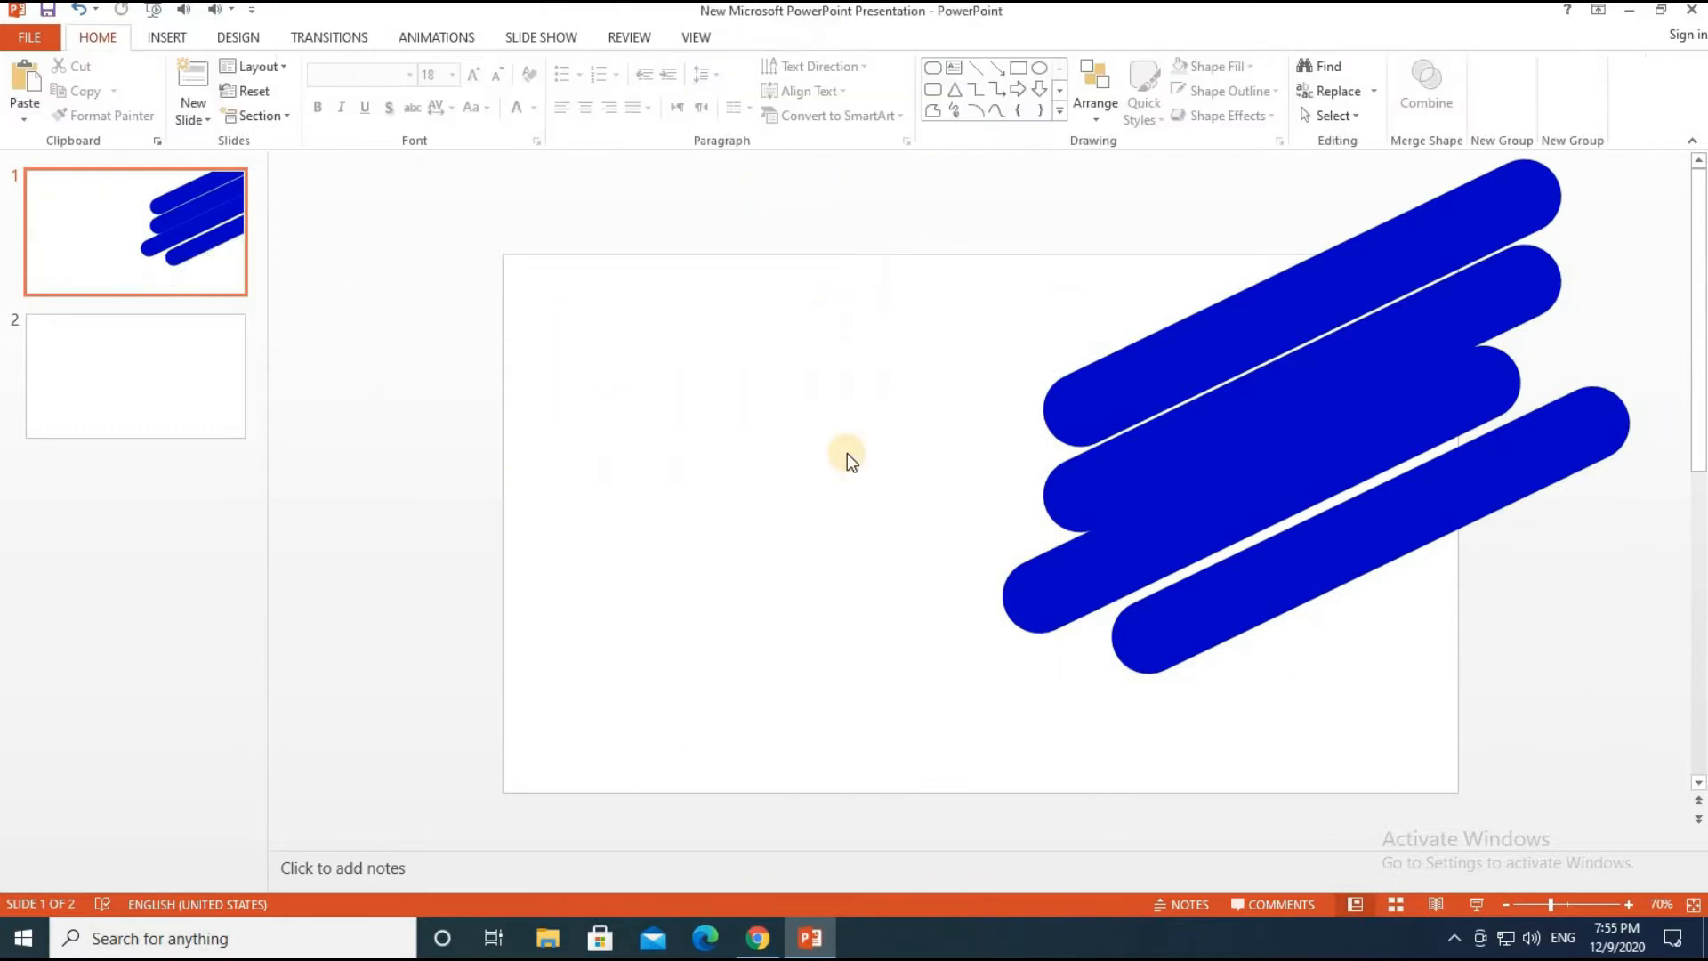
Add a fifth parallel bar below the others by copying the bottom bar, and space out the lower bars.
drag(1272, 574, 1256, 645)
drag(1251, 534, 1258, 499)
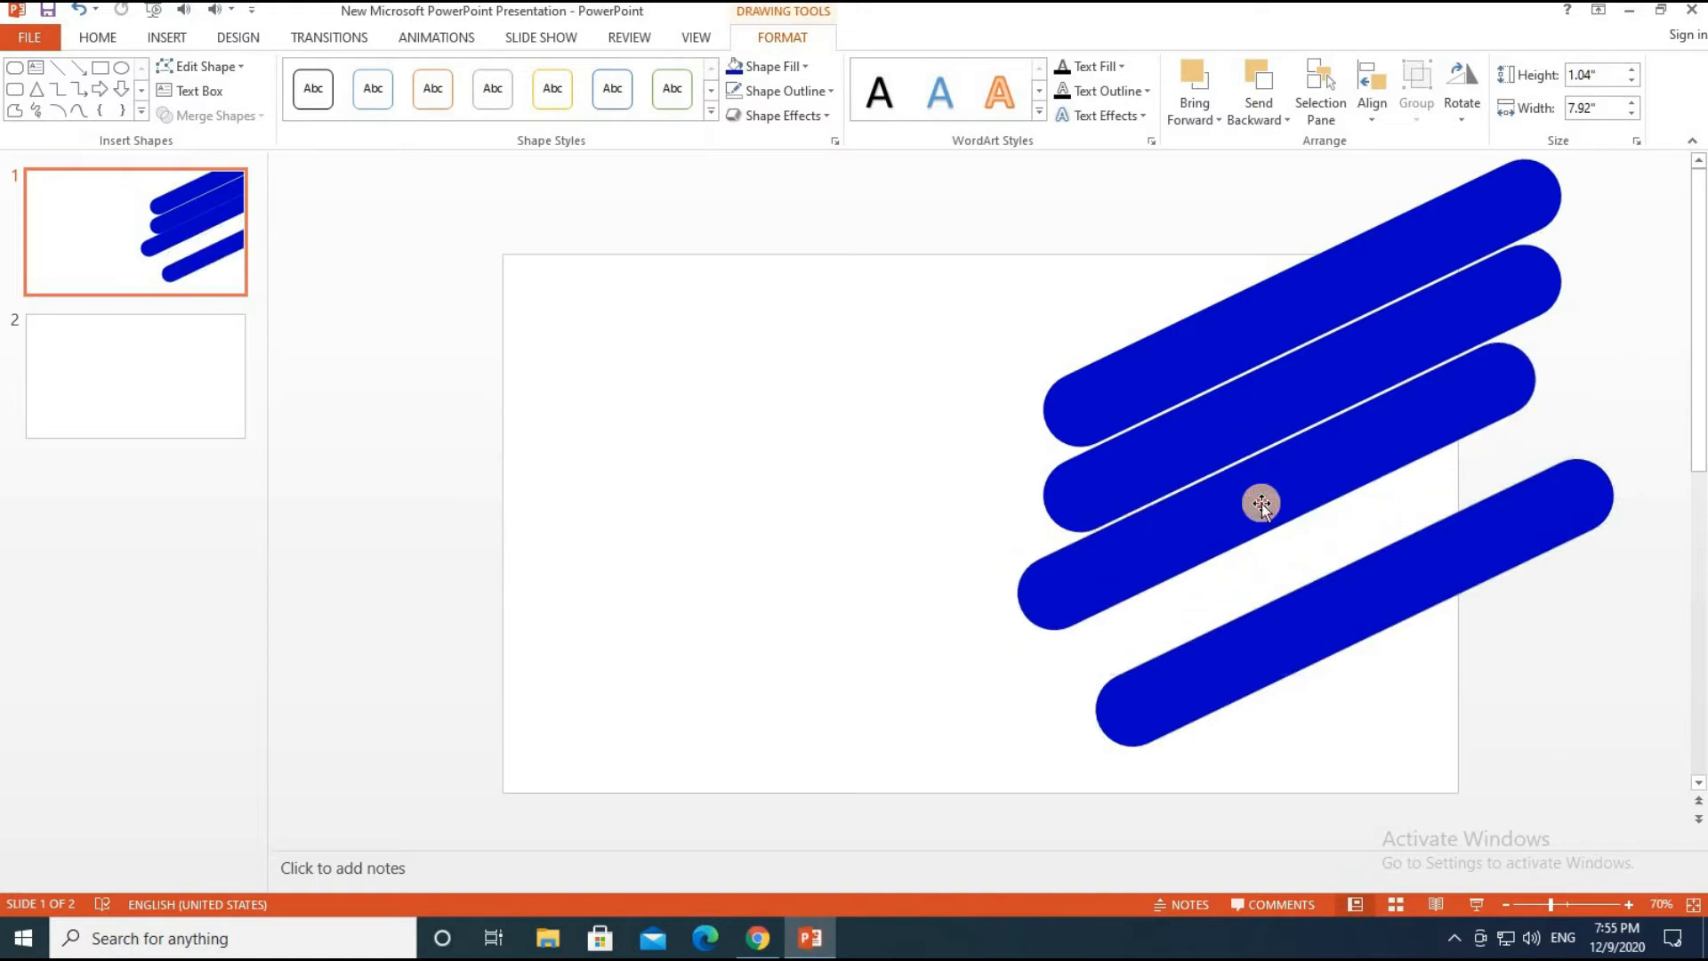
drag(1315, 651, 1313, 726)
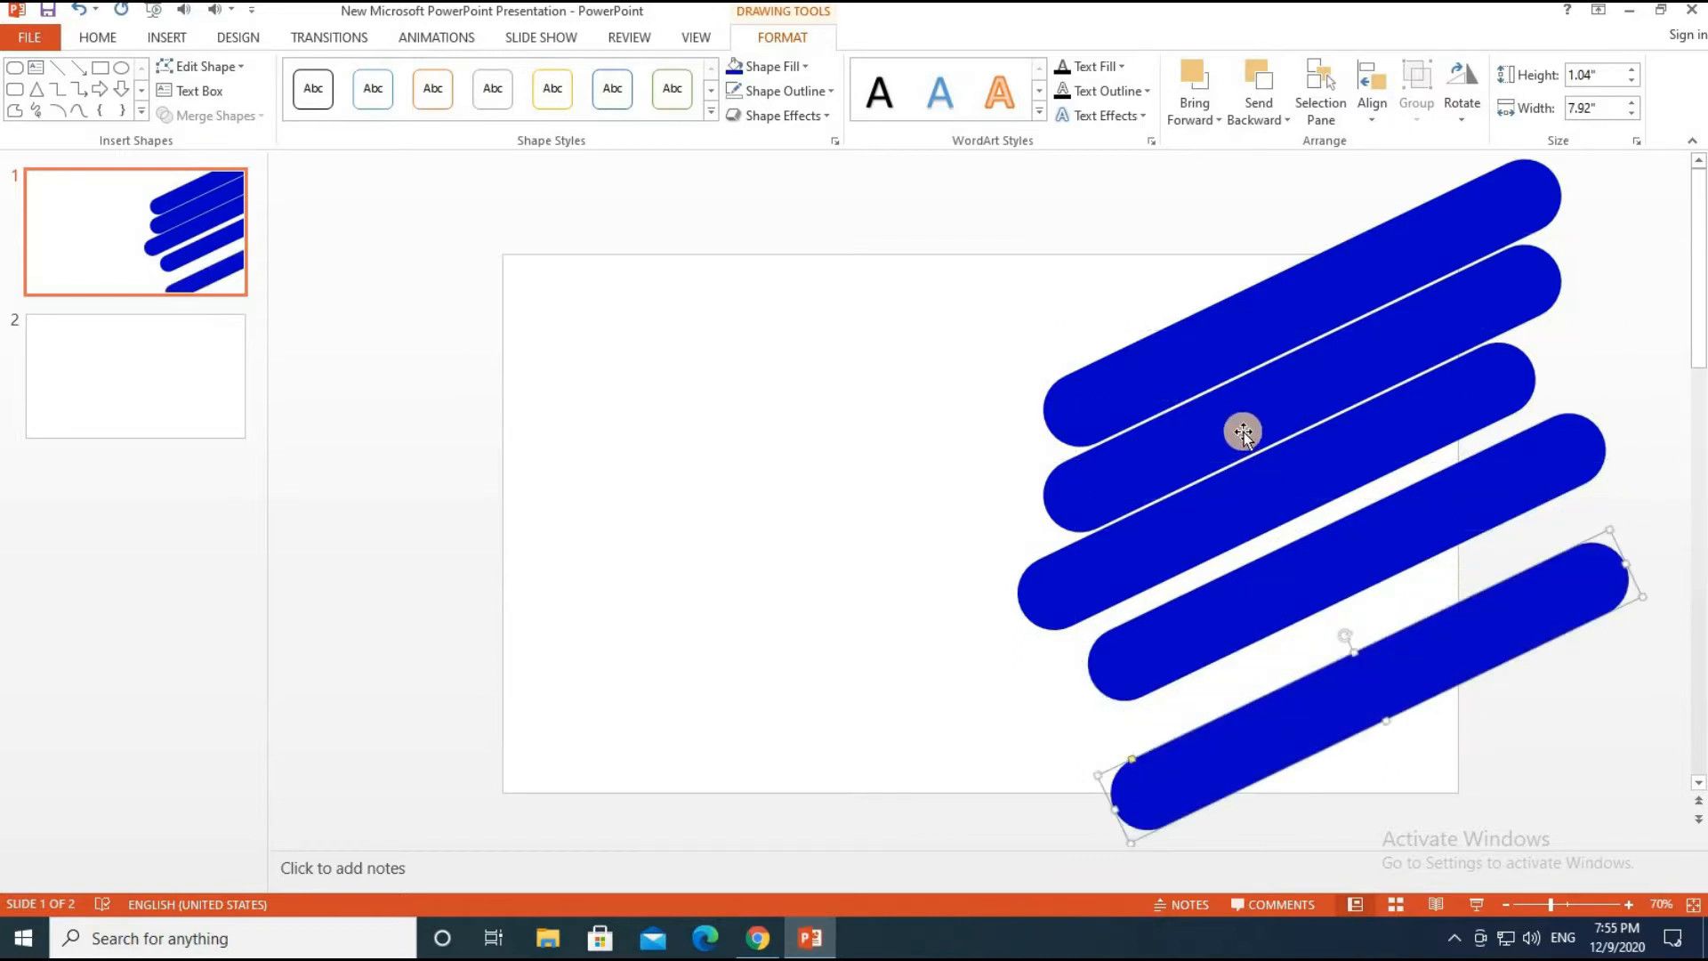
drag(1277, 590, 1278, 579)
drag(1379, 686, 1404, 630)
Slide the third bar down-left along its diagonal and shift the top bar up-right to stagger the stack.
drag(1044, 590, 895, 657)
drag(1243, 555, 1245, 555)
drag(1448, 285, 1448, 285)
mouse_move(1321, 287)
mouse_down()
mouse_move(1254, 312)
mouse_move(1323, 282)
mouse_move(1299, 282)
mouse_up()
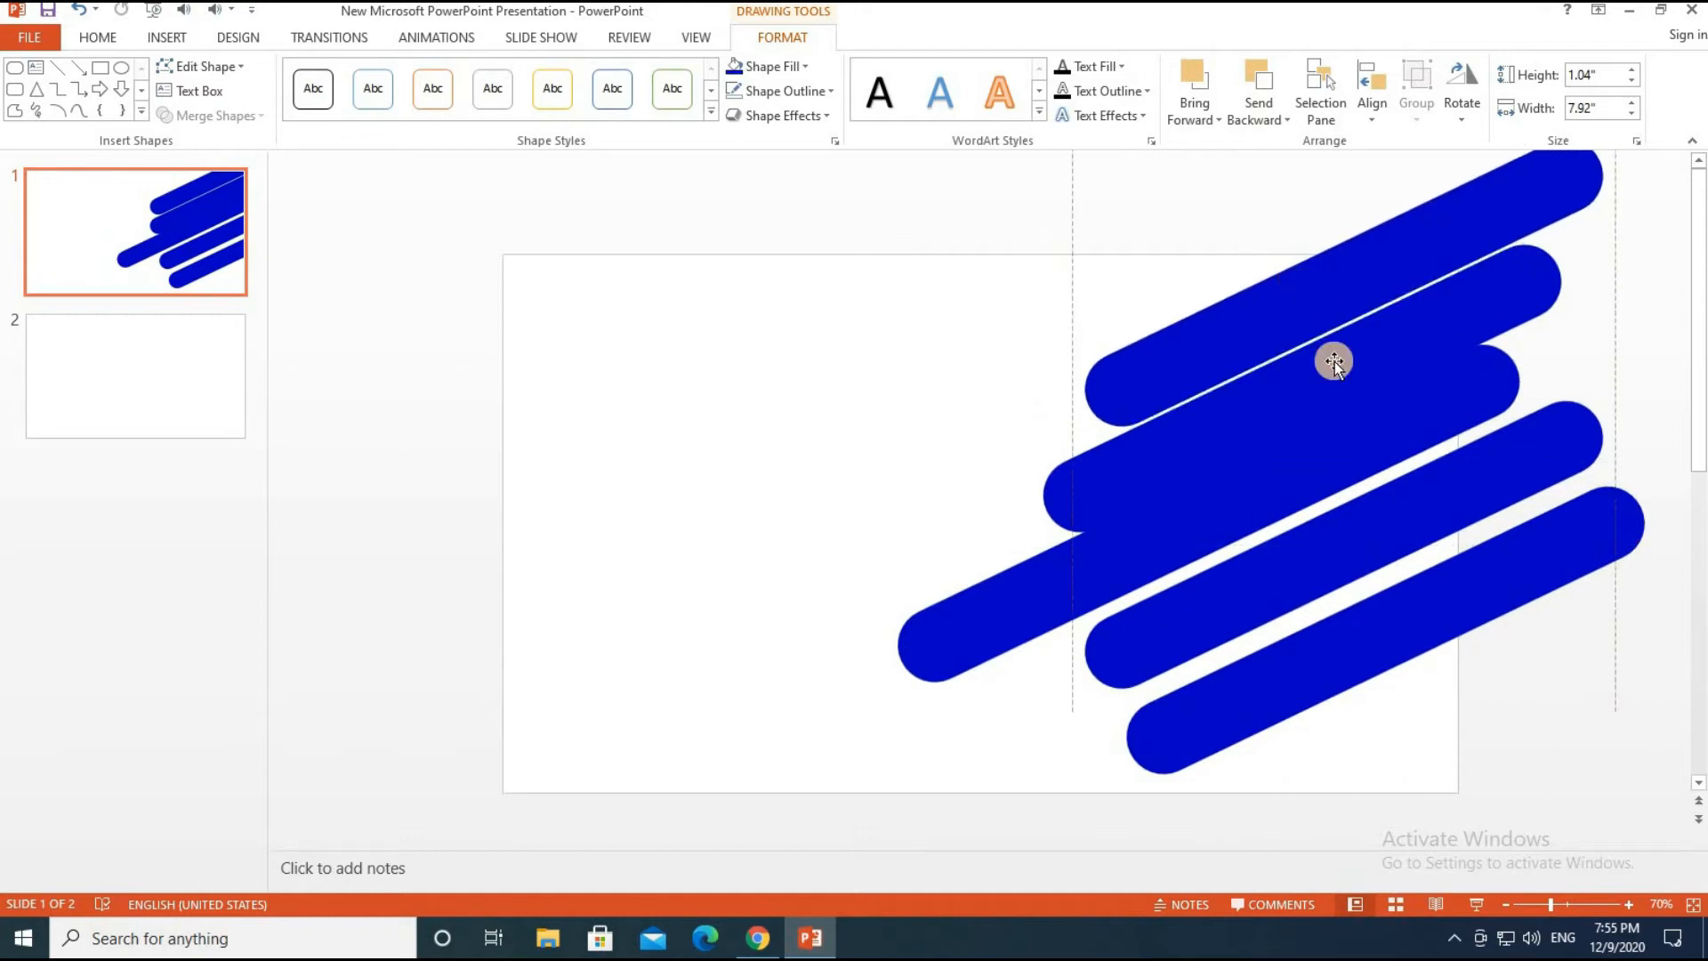
drag(1422, 531, 1431, 527)
Reposition the five bars into a tight staggered diagonal stack, with the third bar reaching furthest into the slide.
drag(1272, 419, 1204, 357)
drag(1228, 442, 1227, 442)
drag(1251, 545, 1331, 484)
click(1283, 632)
drag(1231, 637, 1231, 617)
click(1262, 708)
drag(1273, 756, 1323, 703)
drag(1258, 502, 1267, 509)
Nudge the fourth and fifth bars slightly upward to even out the narrow gaps between them.
click(1262, 587)
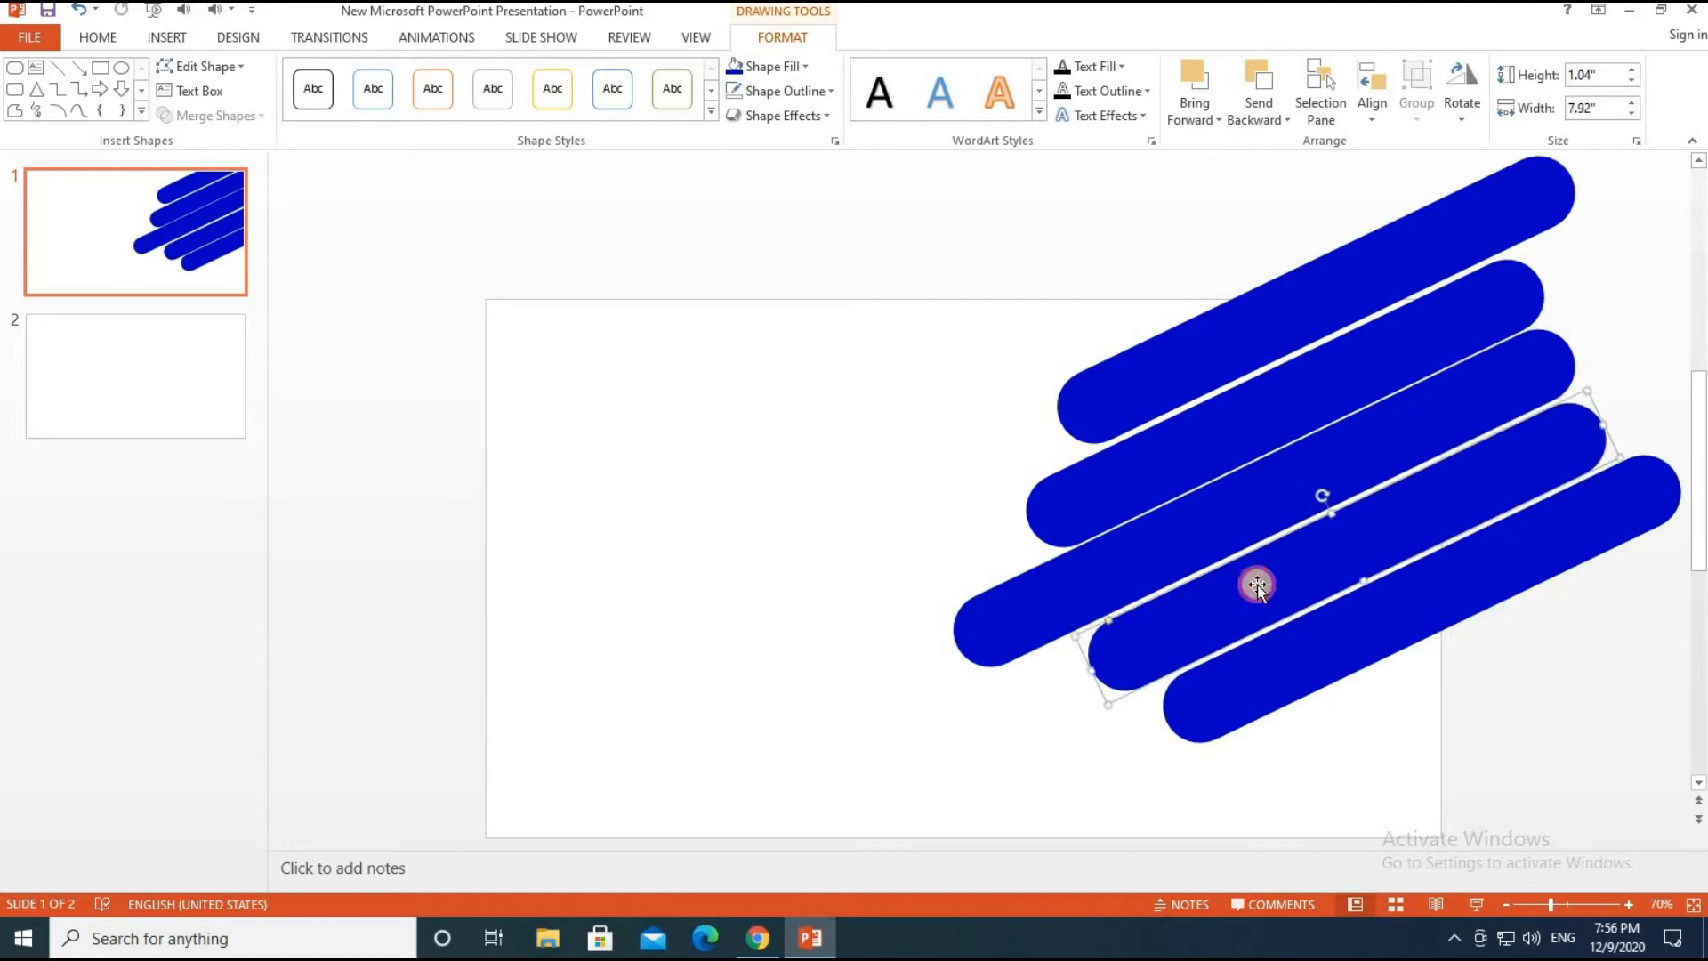
key(ctrl+Up)
key(ctrl+Up)
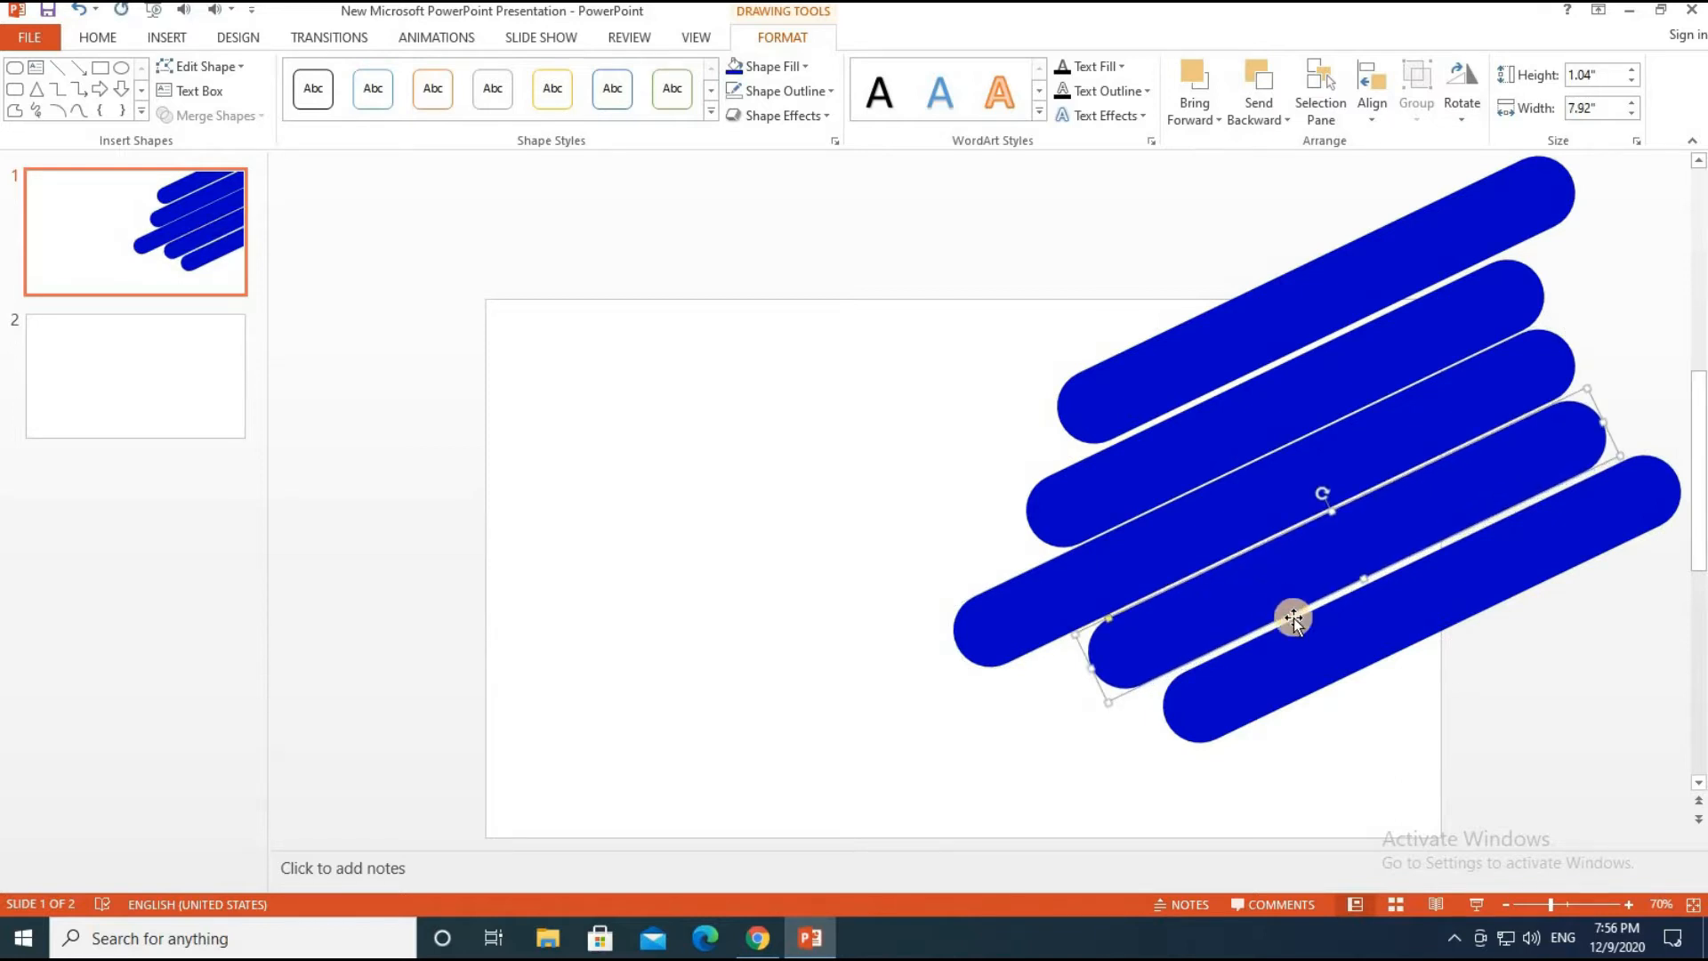
click(1309, 679)
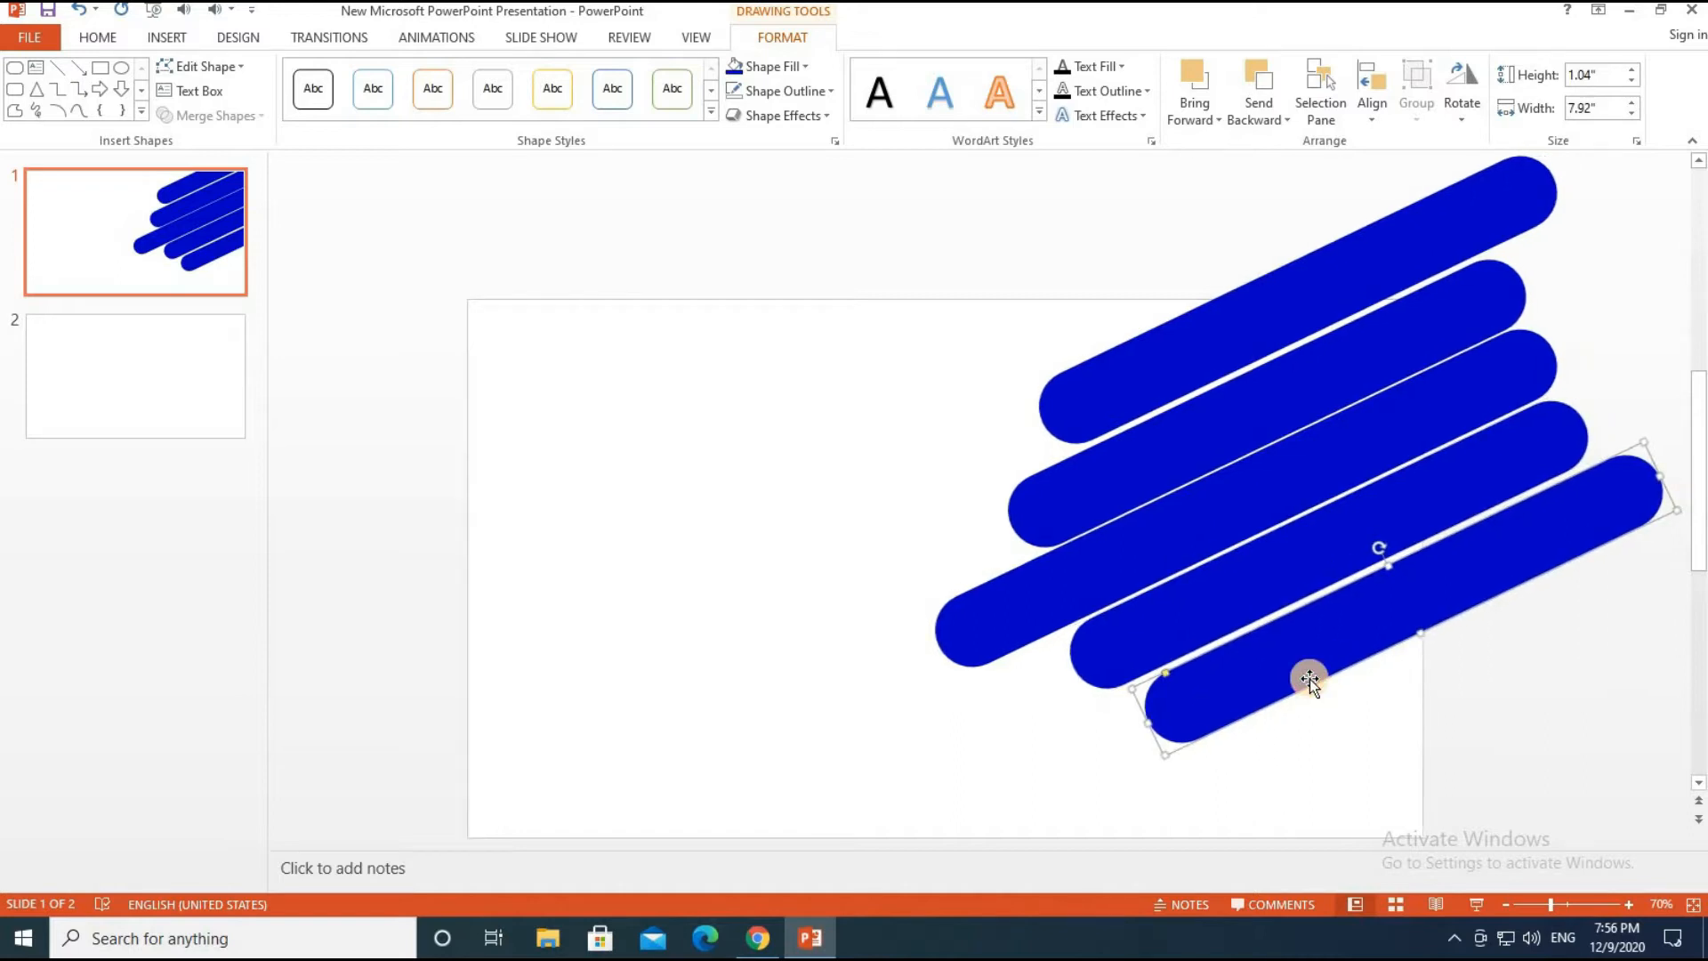
key(ctrl+Up)
key(ctrl+Up)
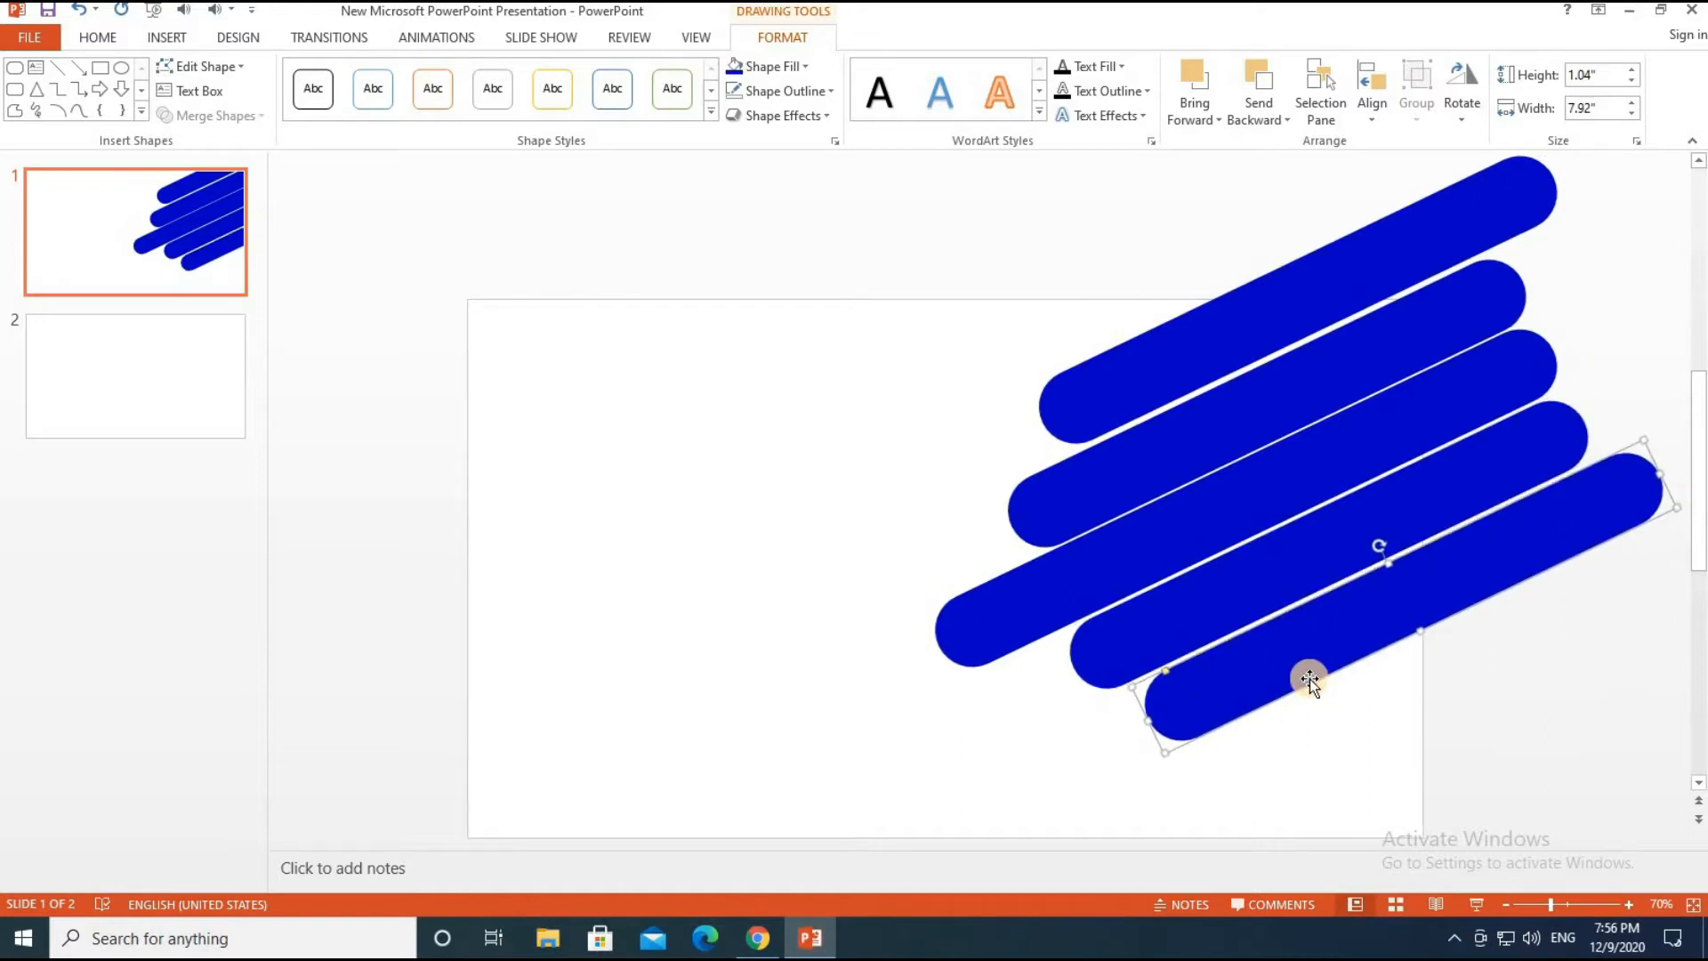
Nudge the top bar slightly downward toward the second bar.
click(1162, 351)
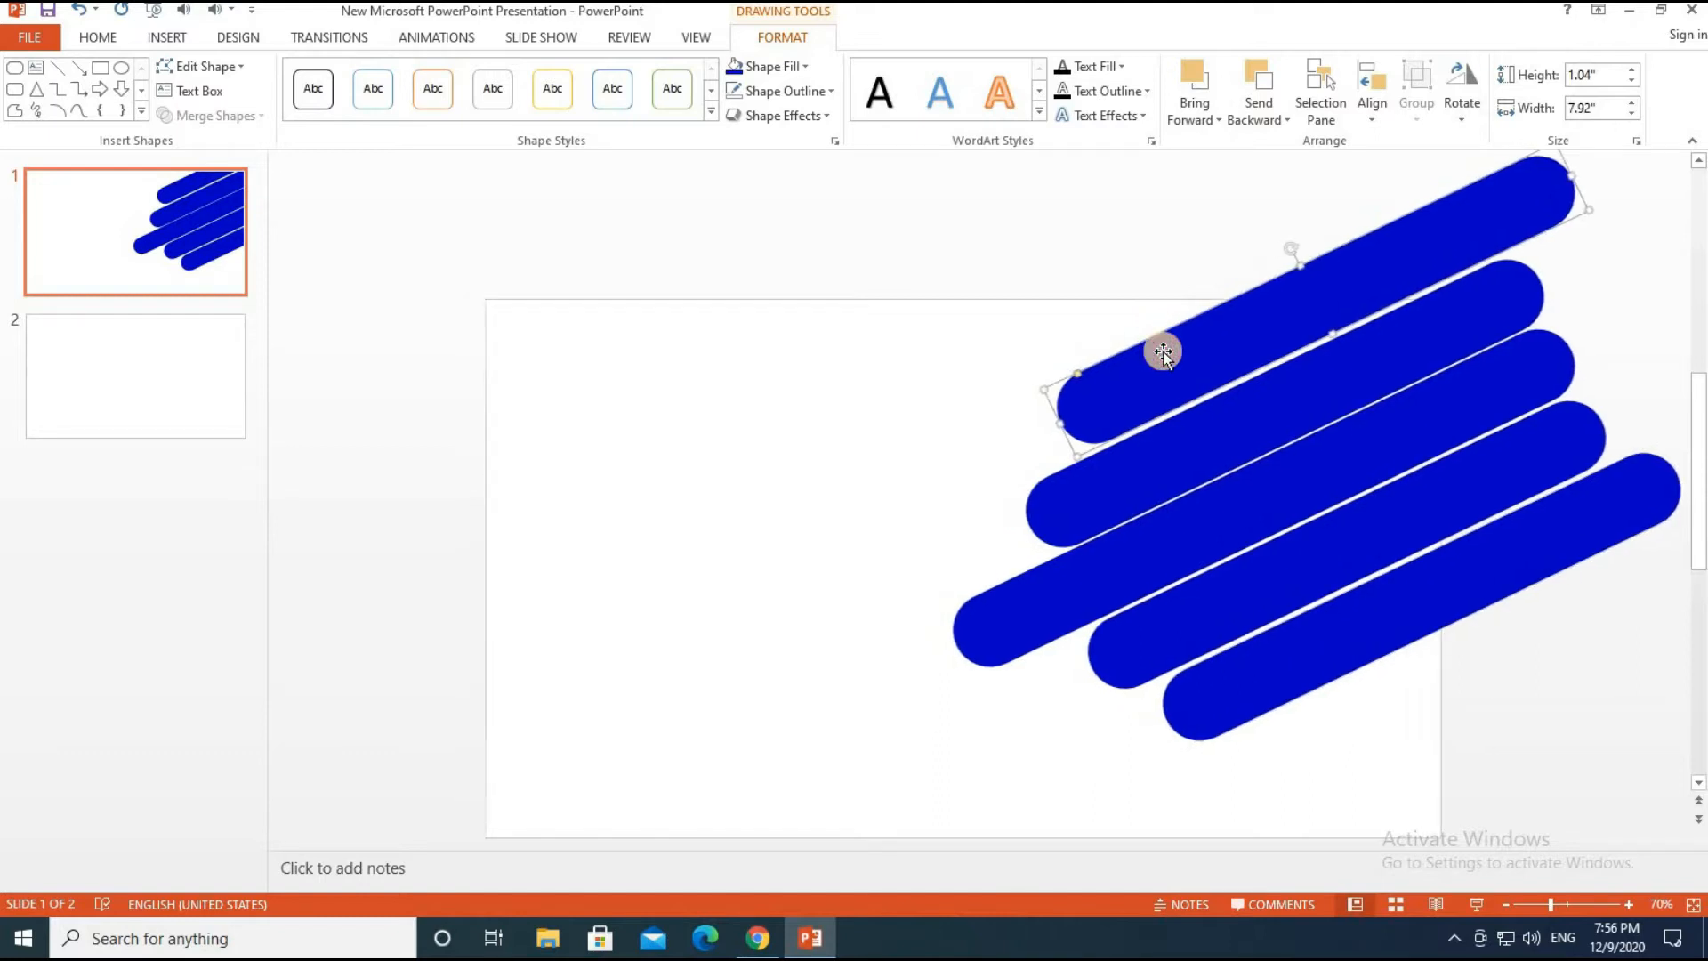
key(ctrl+Down)
key(ctrl+Down)
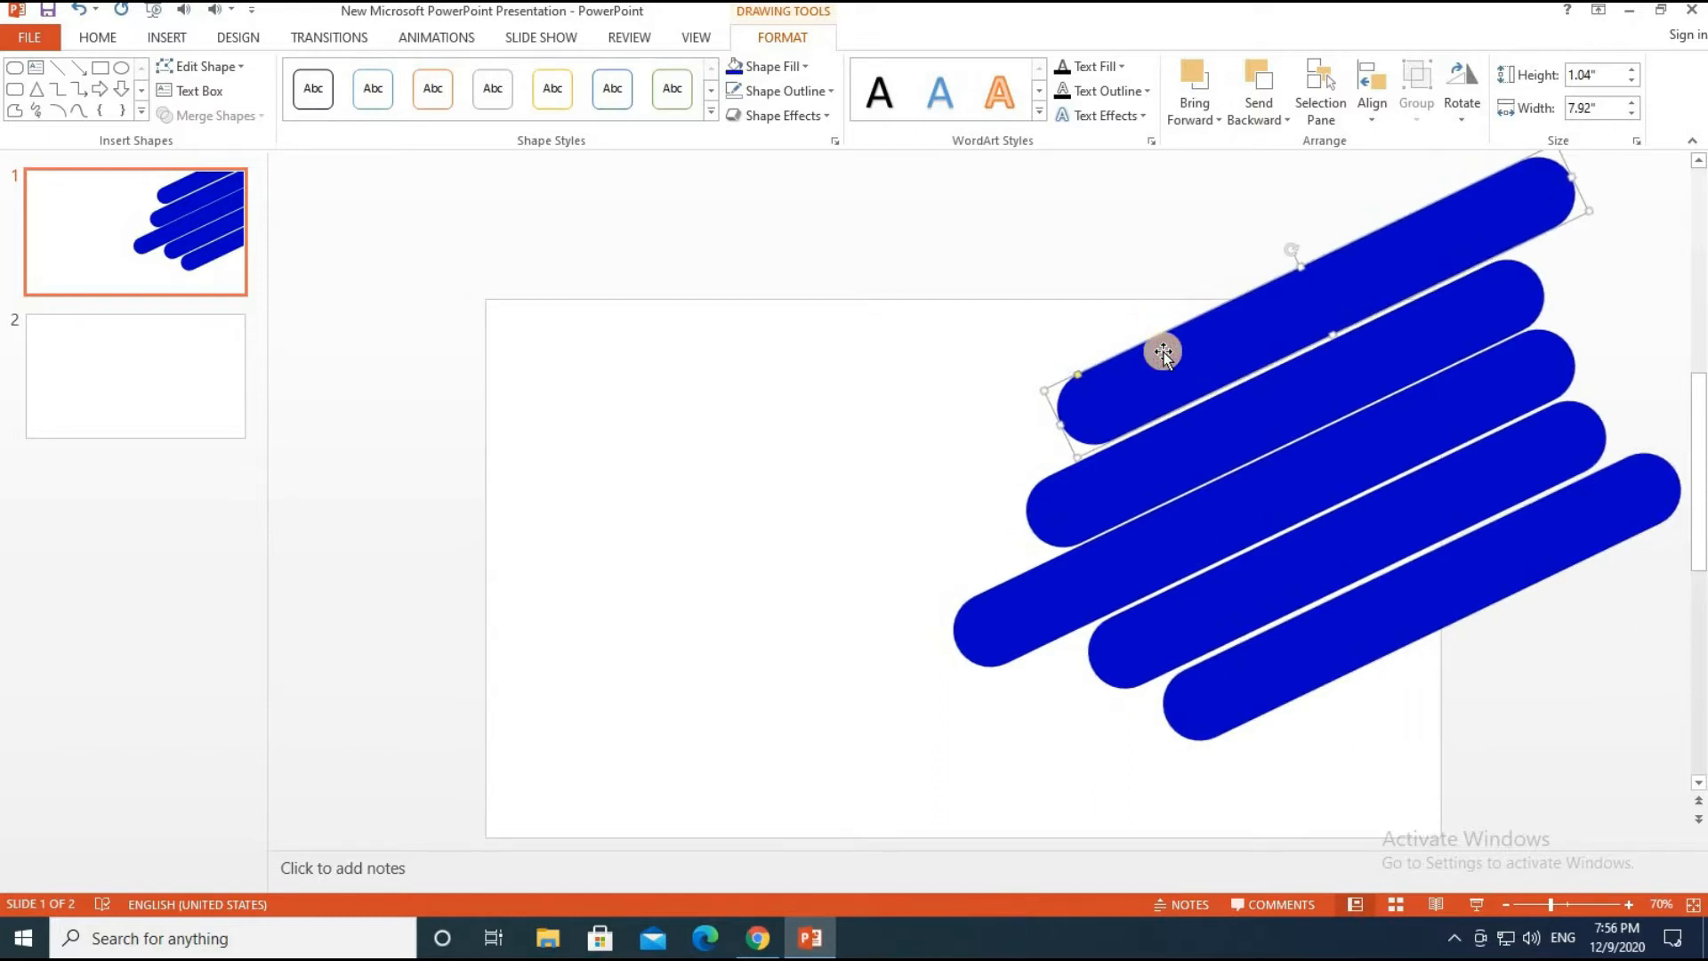
Preview the first slide full screen as a slide show, then end the show.
click(461, 553)
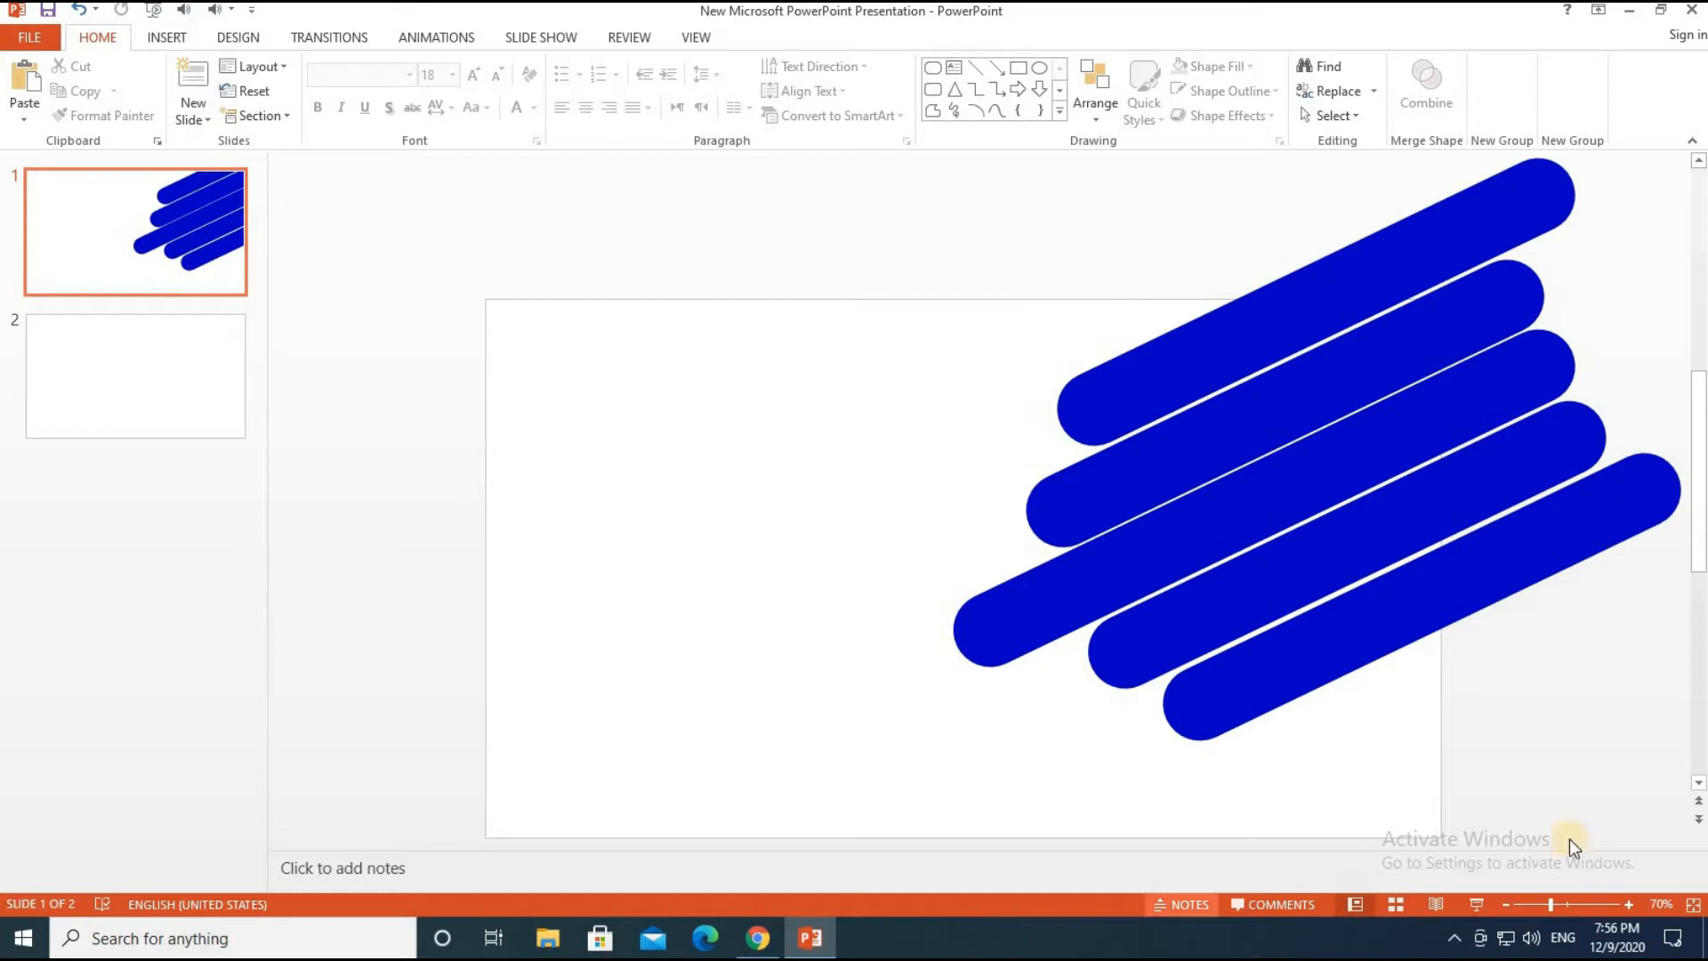
click(1474, 905)
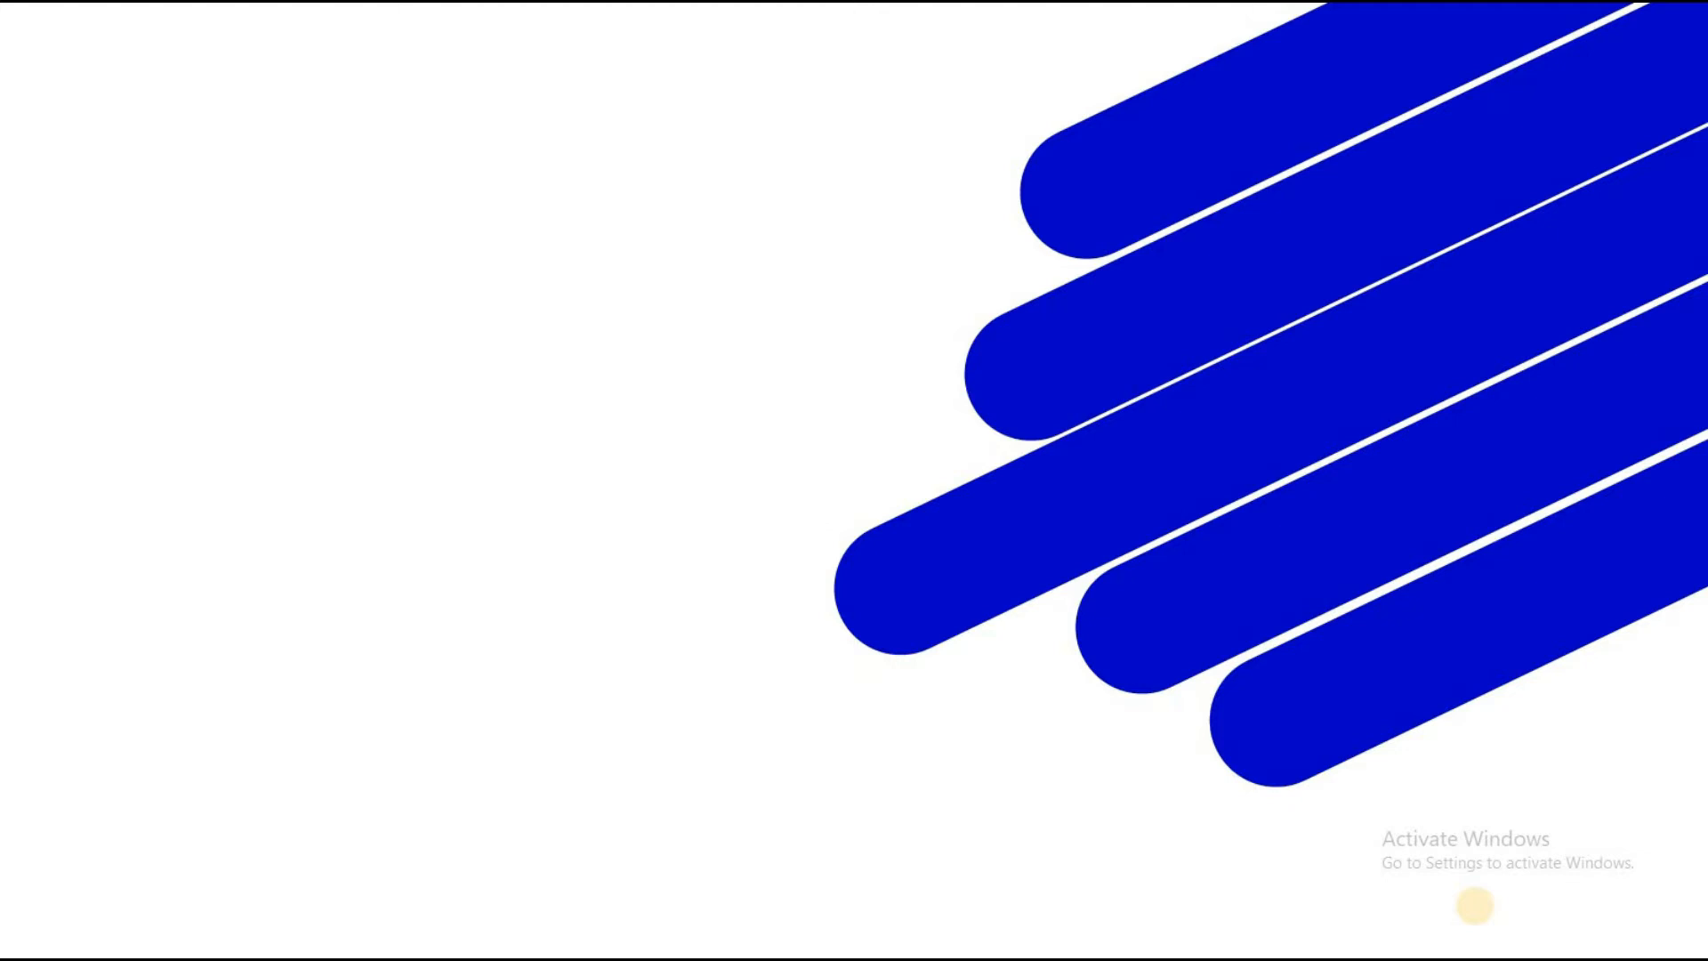
right_click(779, 518)
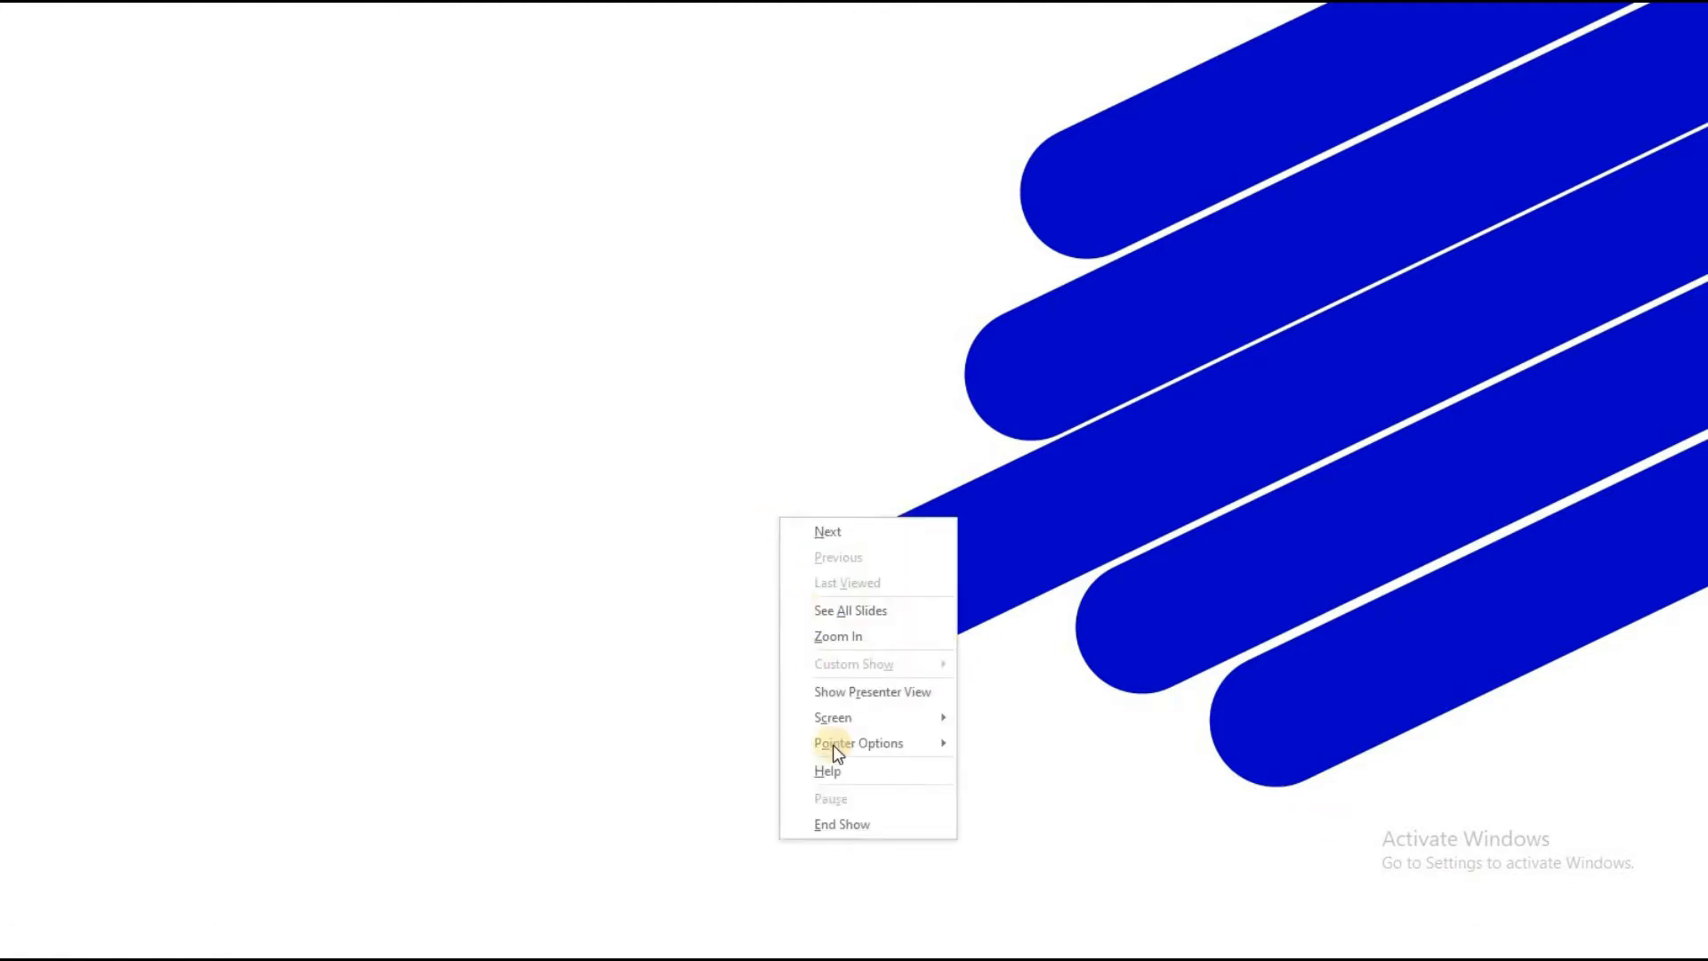
click(844, 825)
Select all five diagonal blue bars and group them into a single object.
drag(989, 323, 1535, 717)
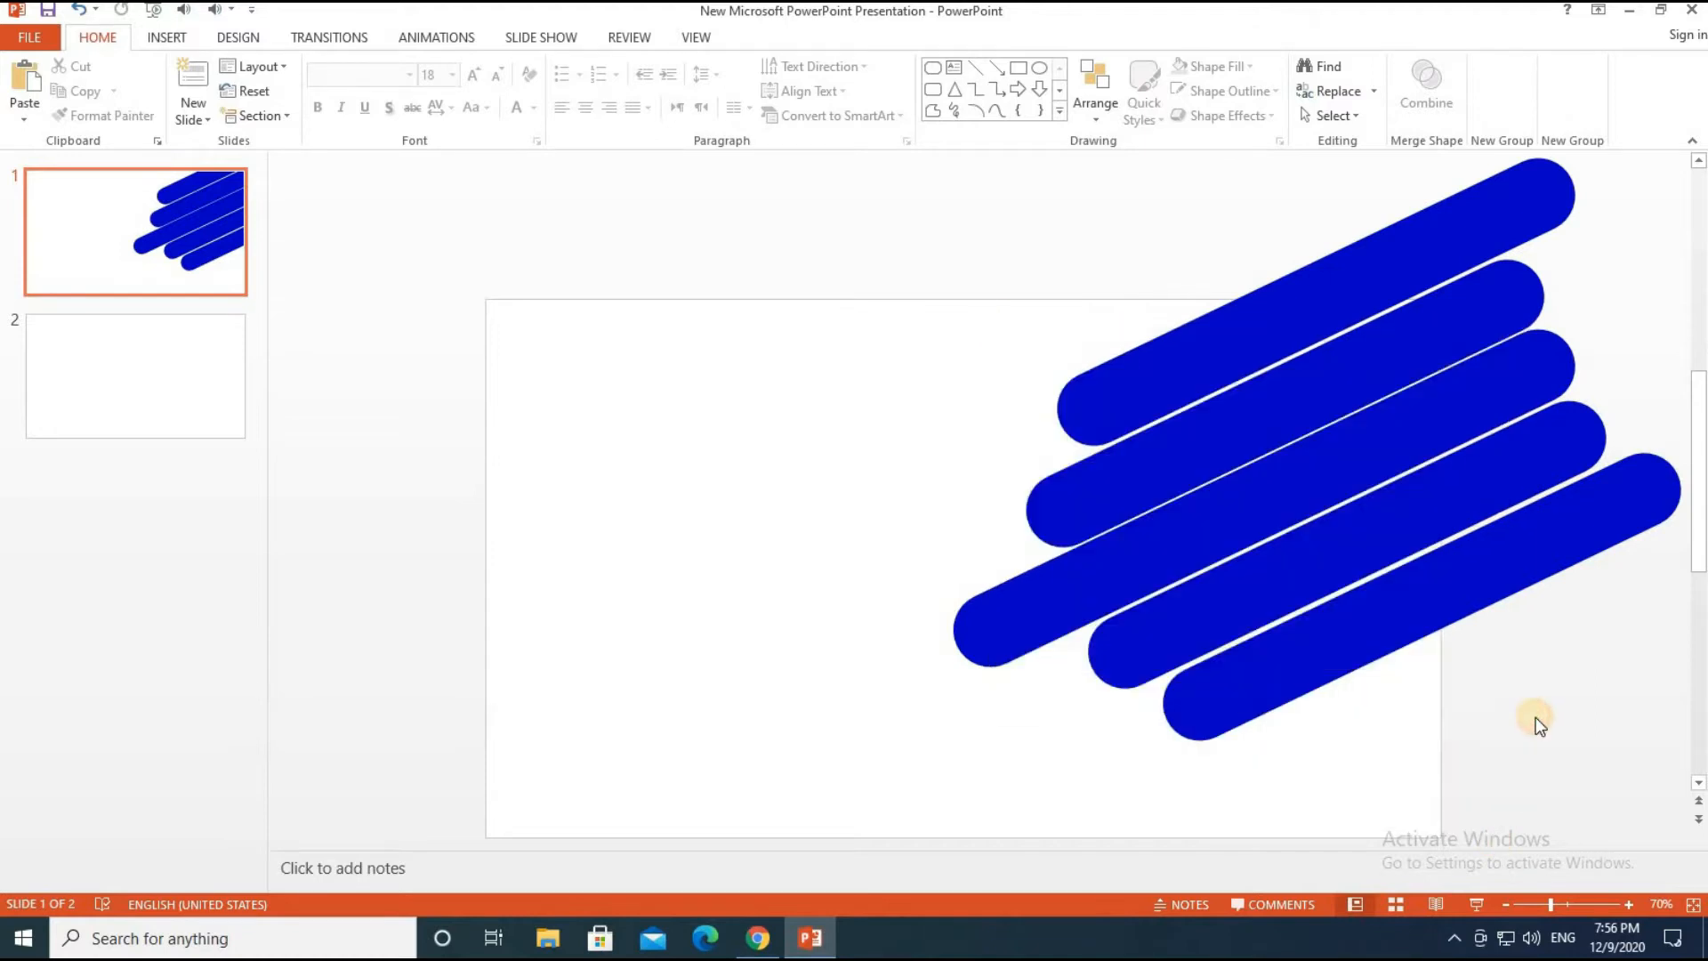
click(1149, 366)
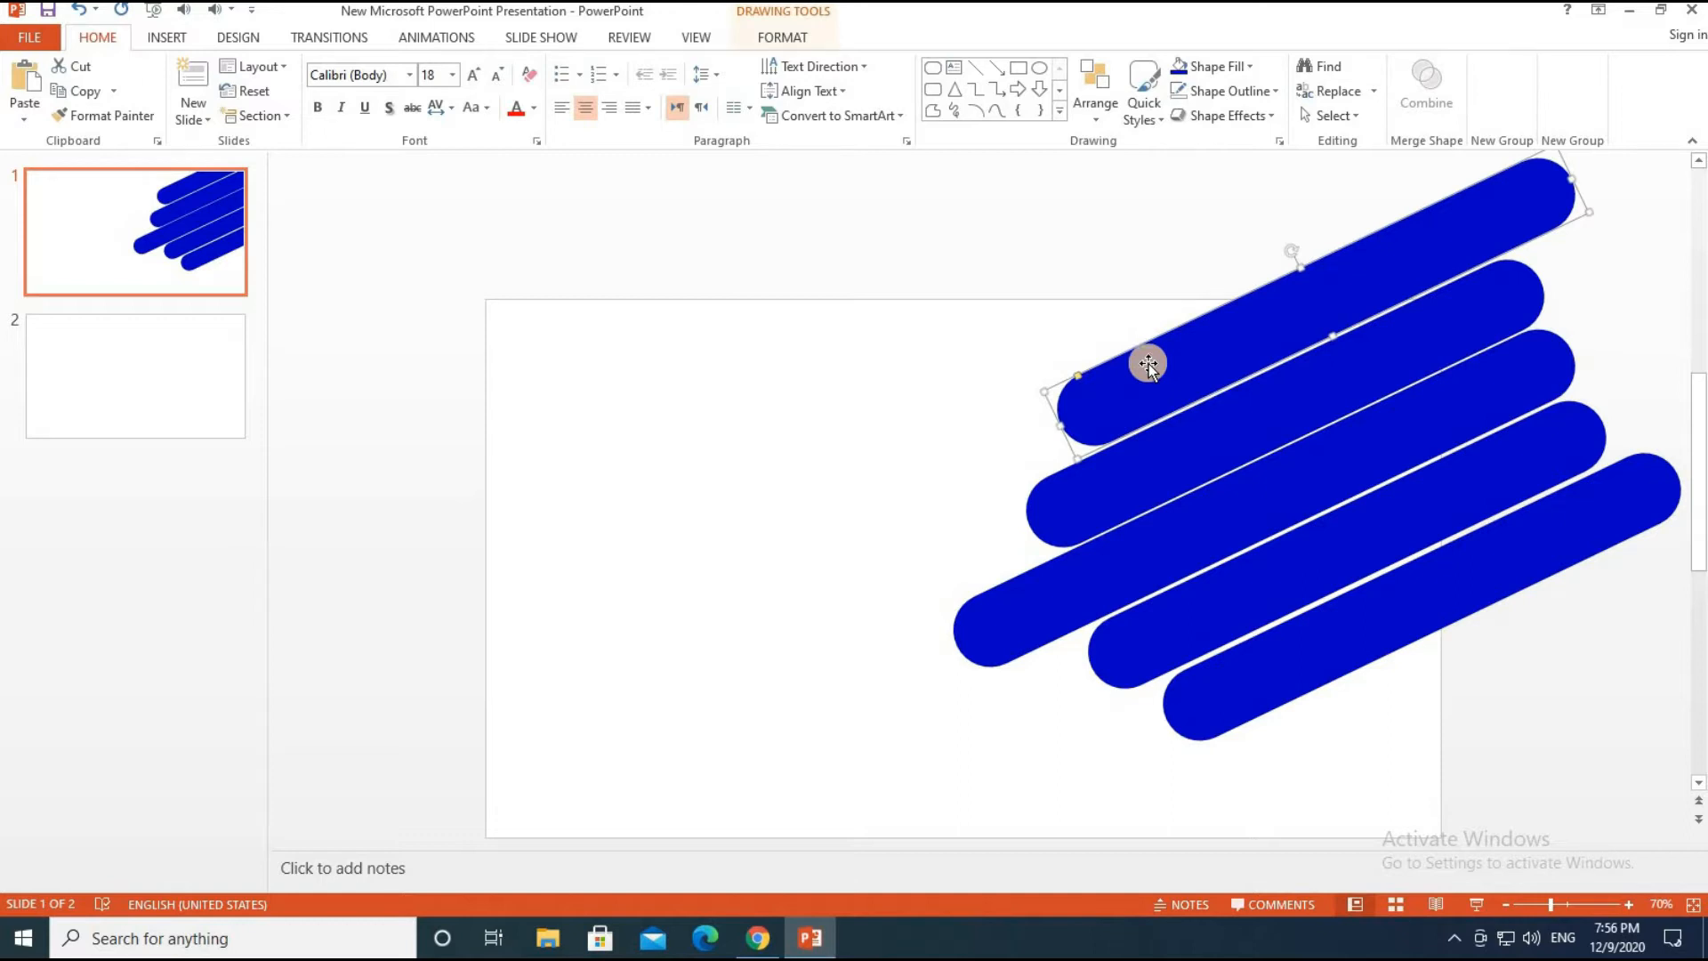
shift+click(1205, 450)
shift+click(1228, 517)
shift+click(1296, 659)
shift+click(1112, 595)
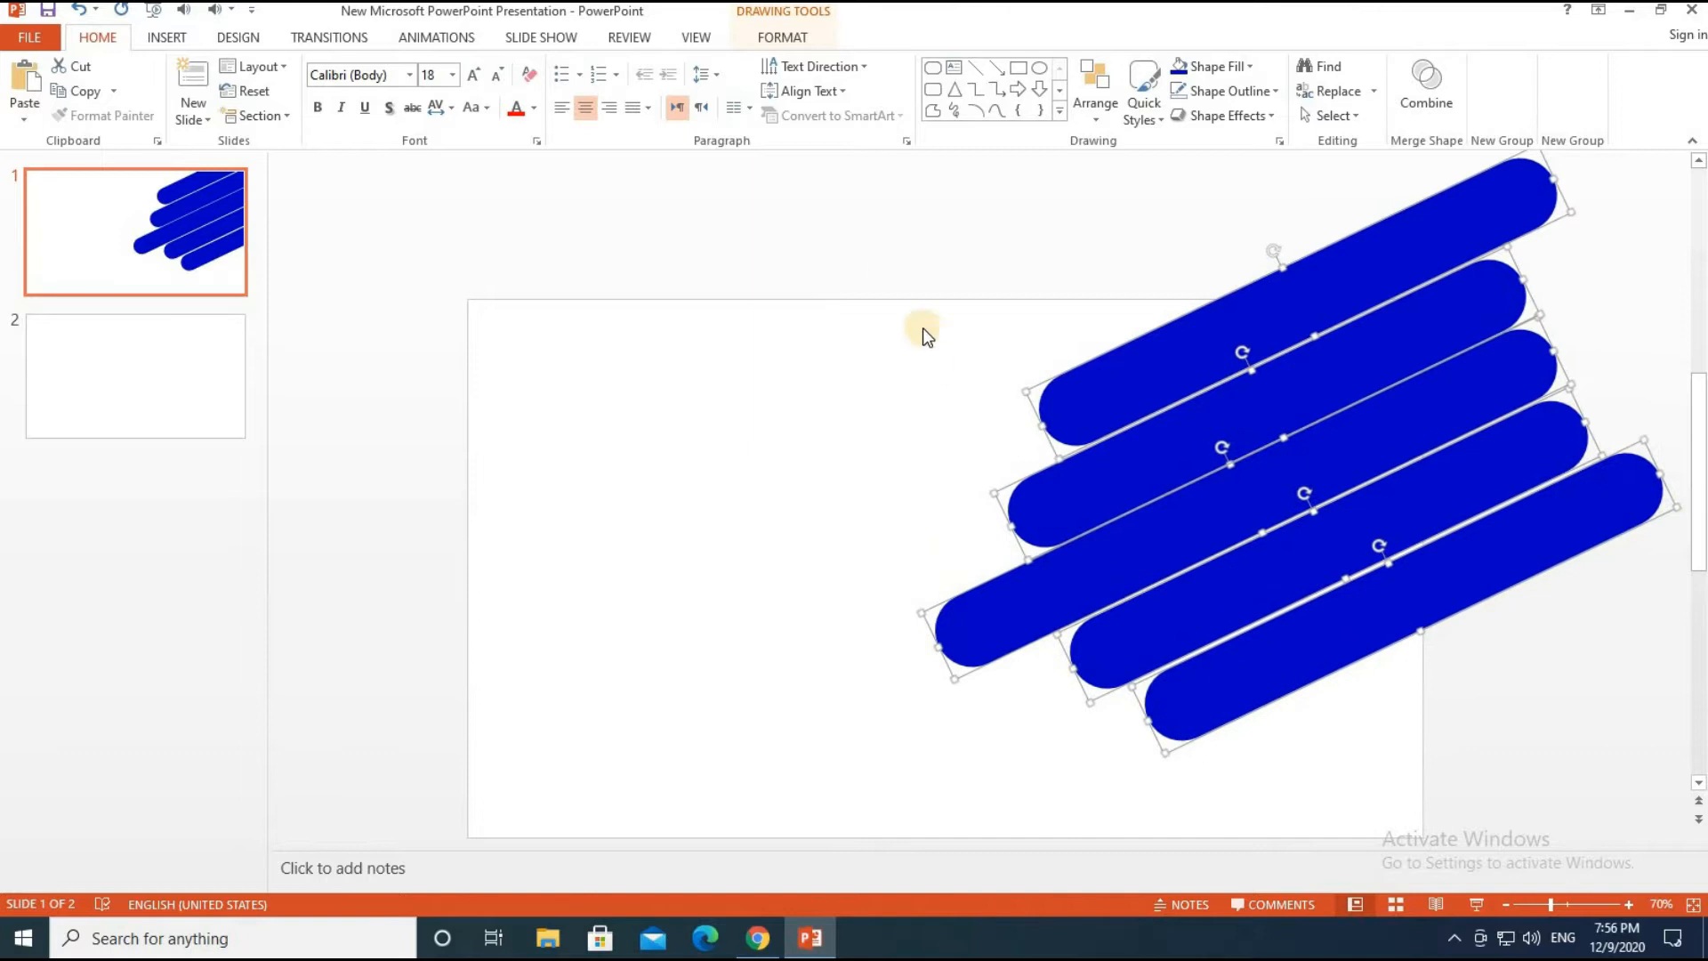
drag(898, 322, 1512, 841)
right_click(1198, 413)
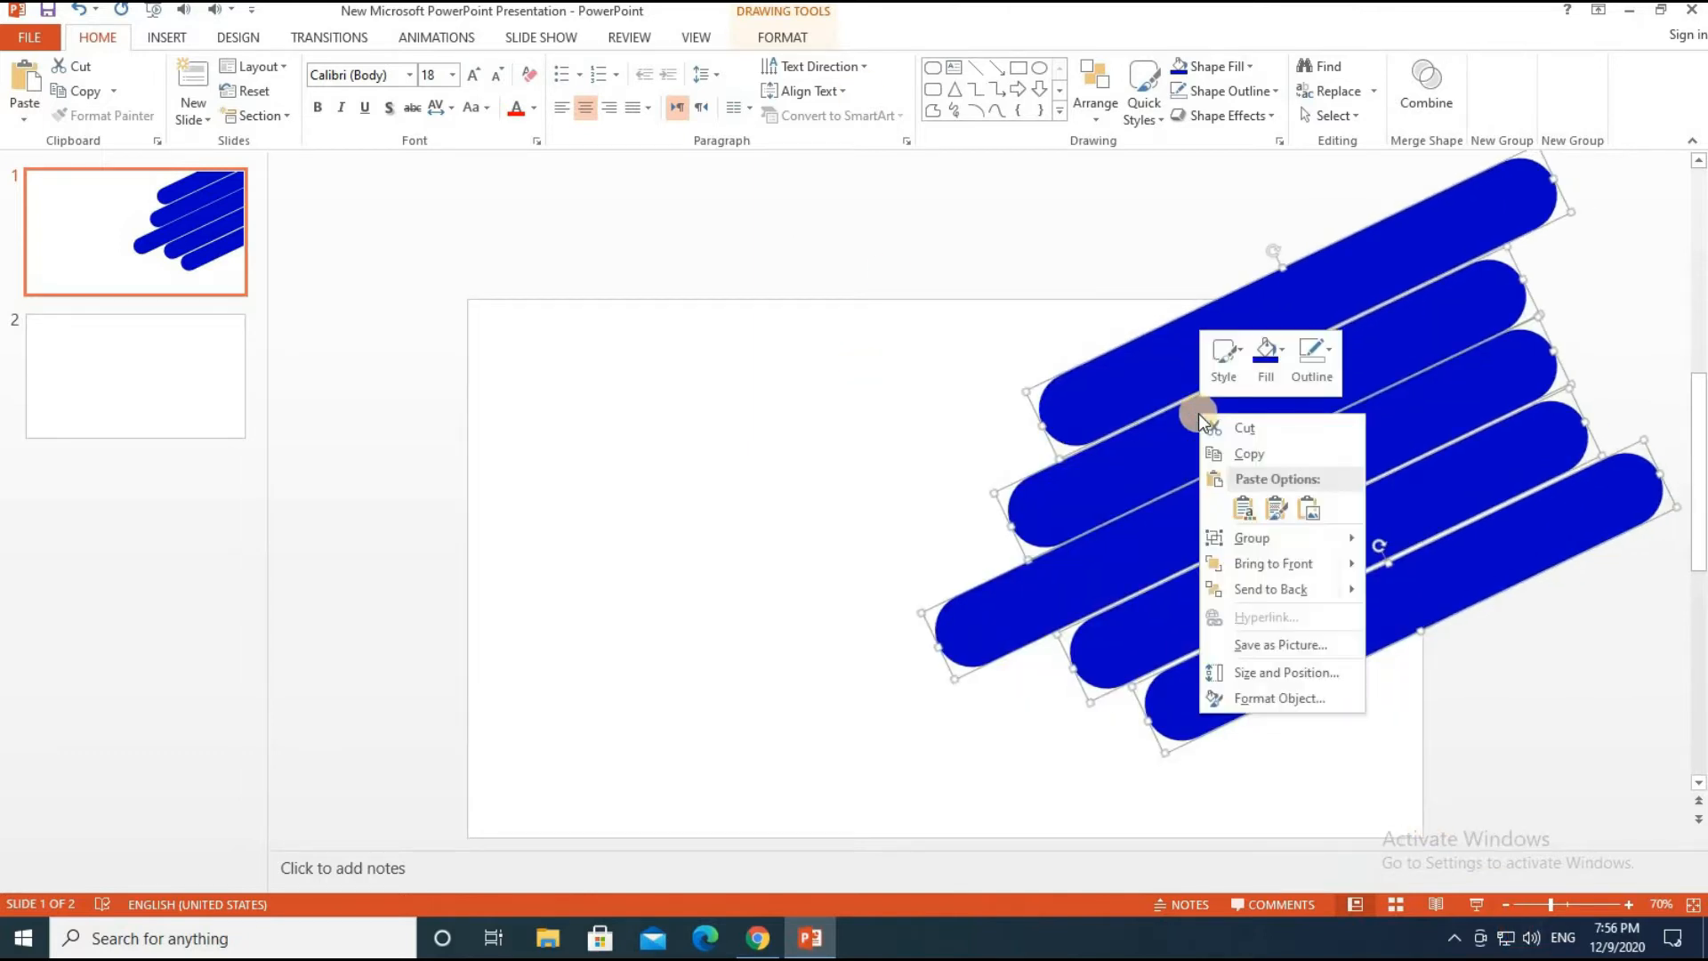
mouse_move(1272, 542)
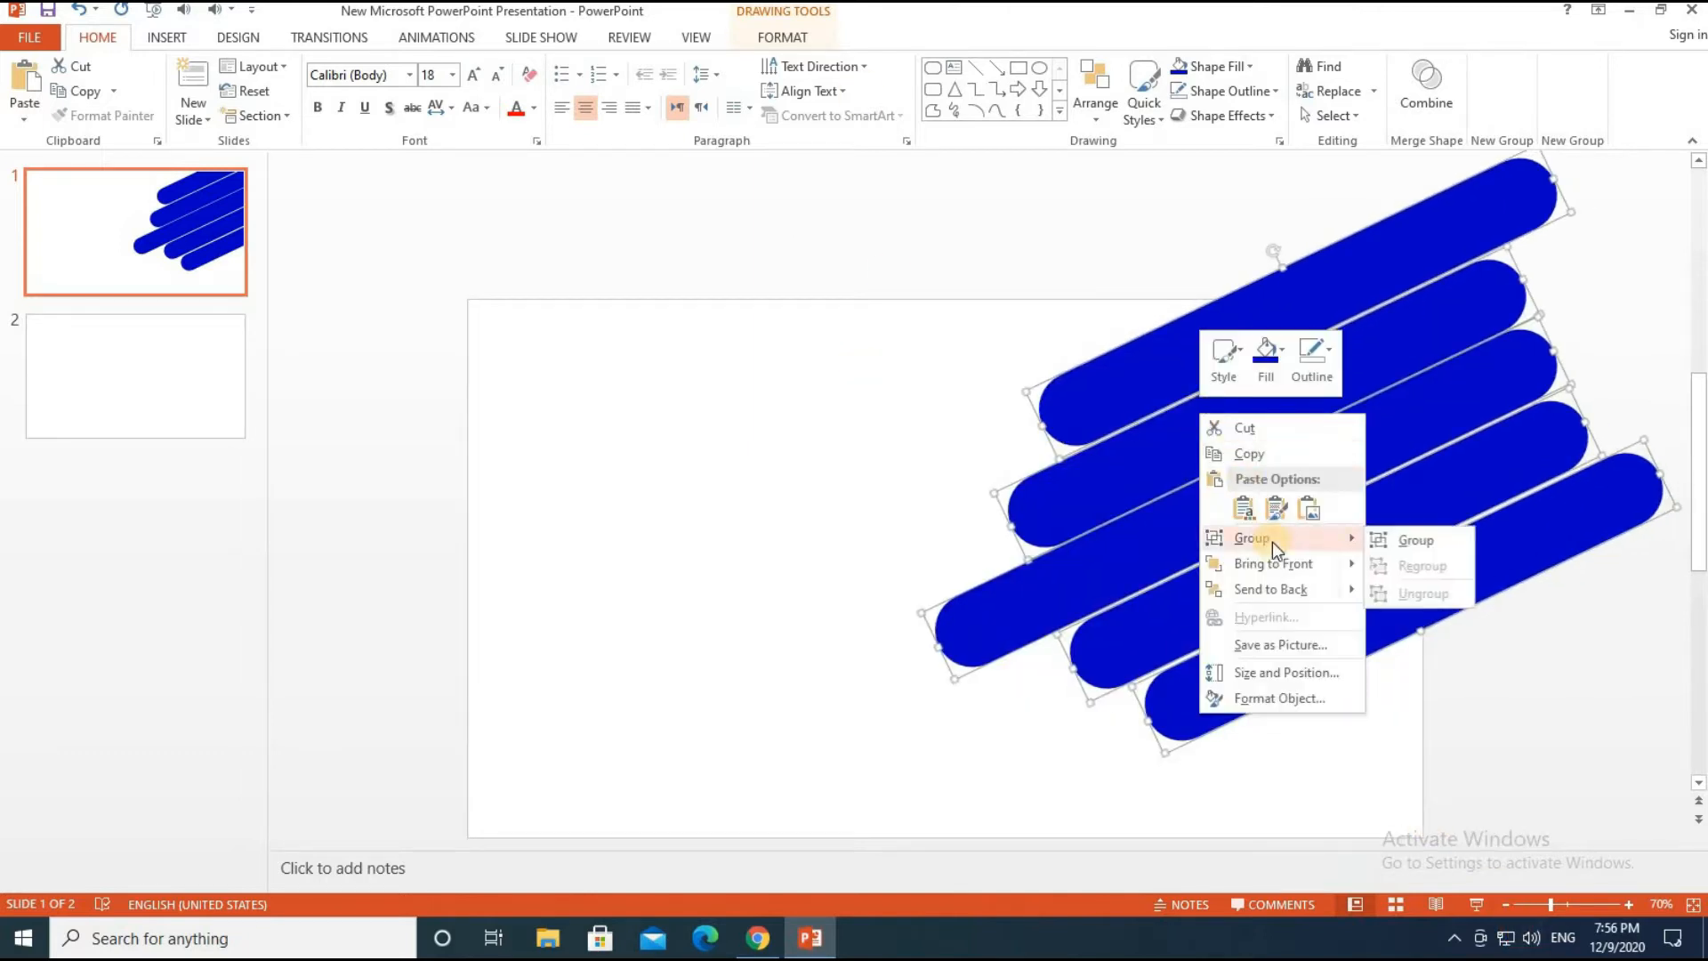
click(1378, 539)
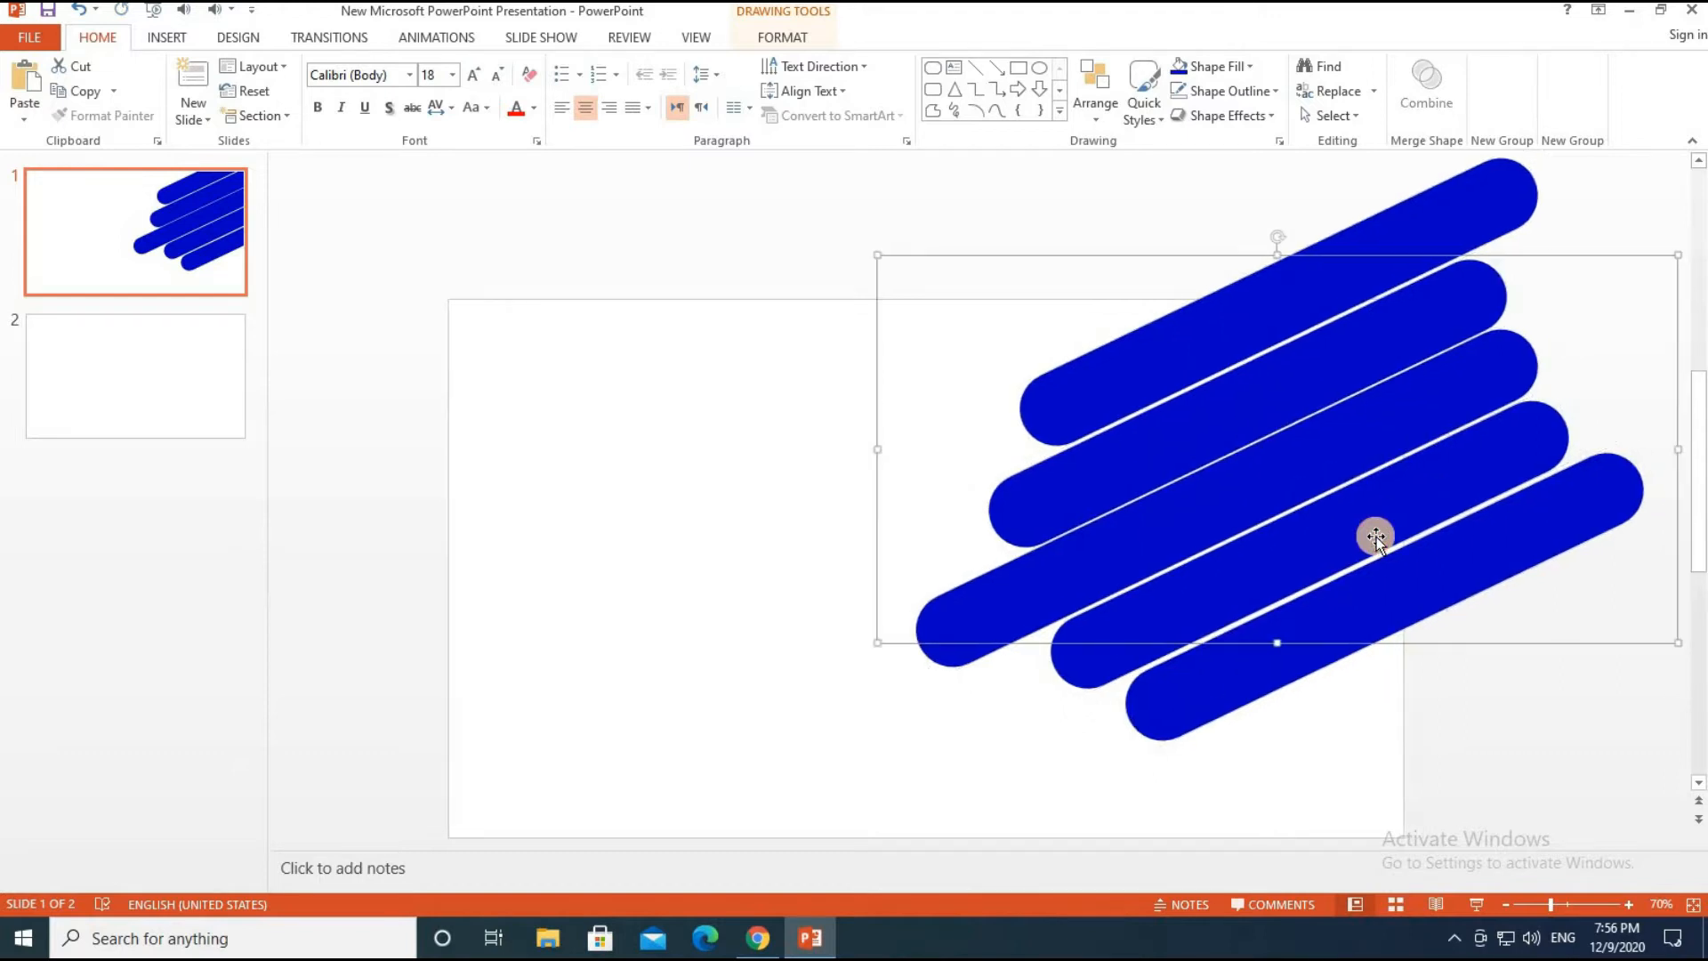
right_click(1213, 466)
key(Escape)
click(785, 39)
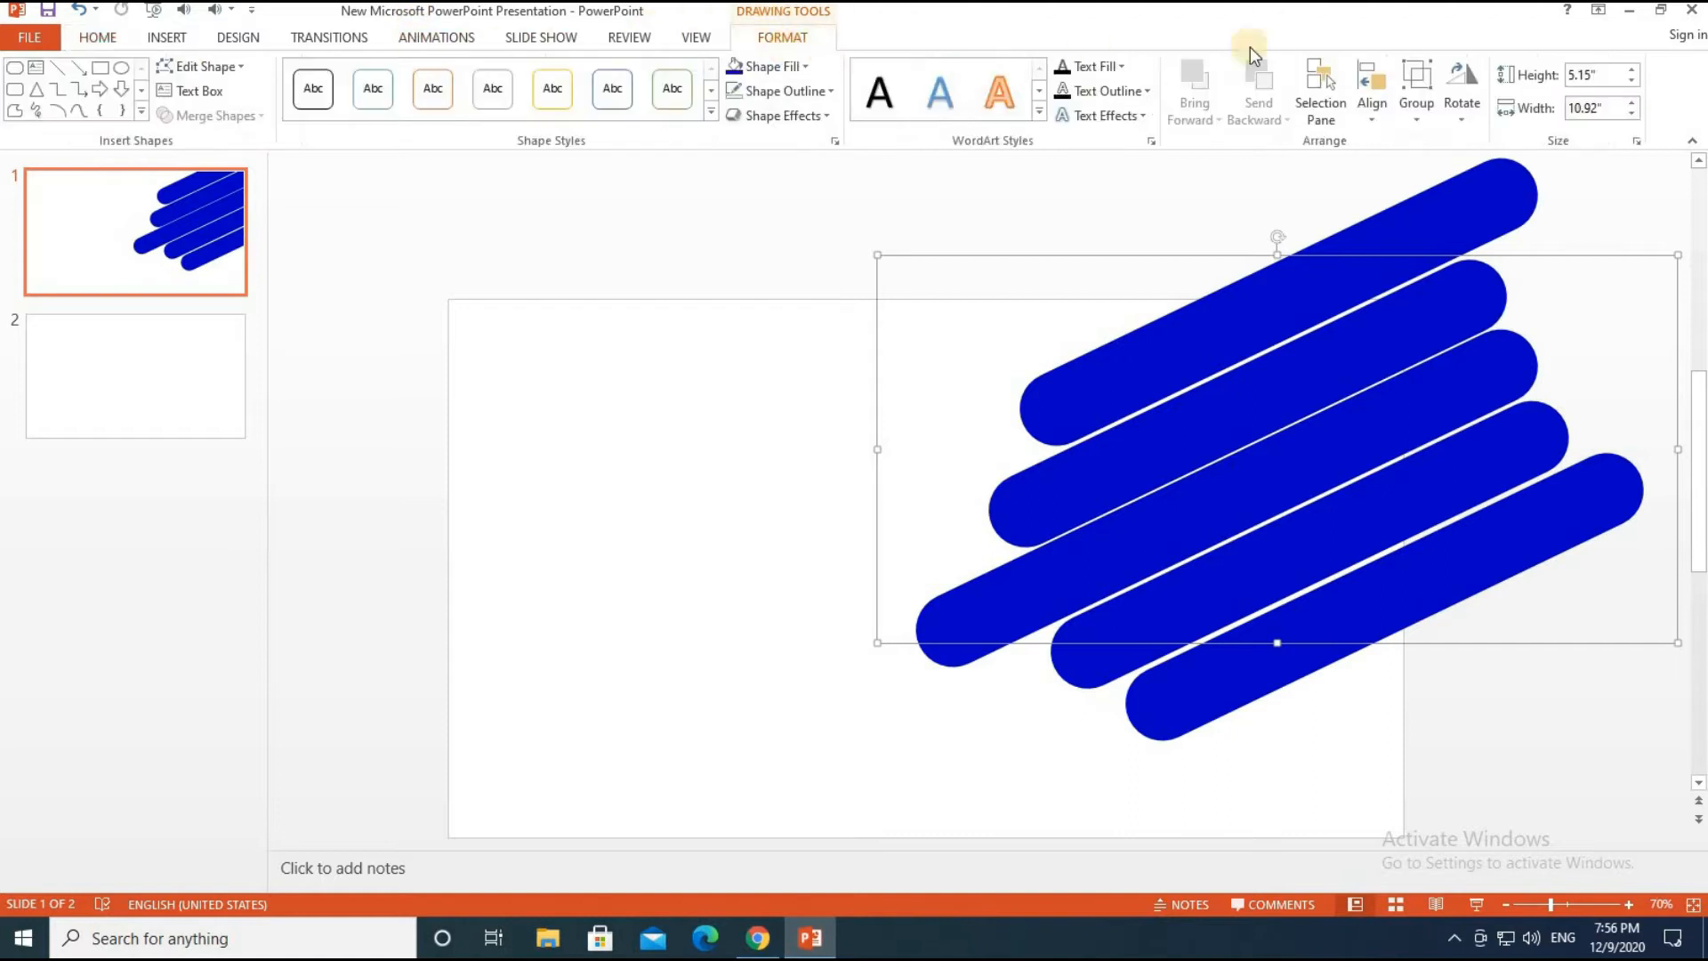
click(1204, 510)
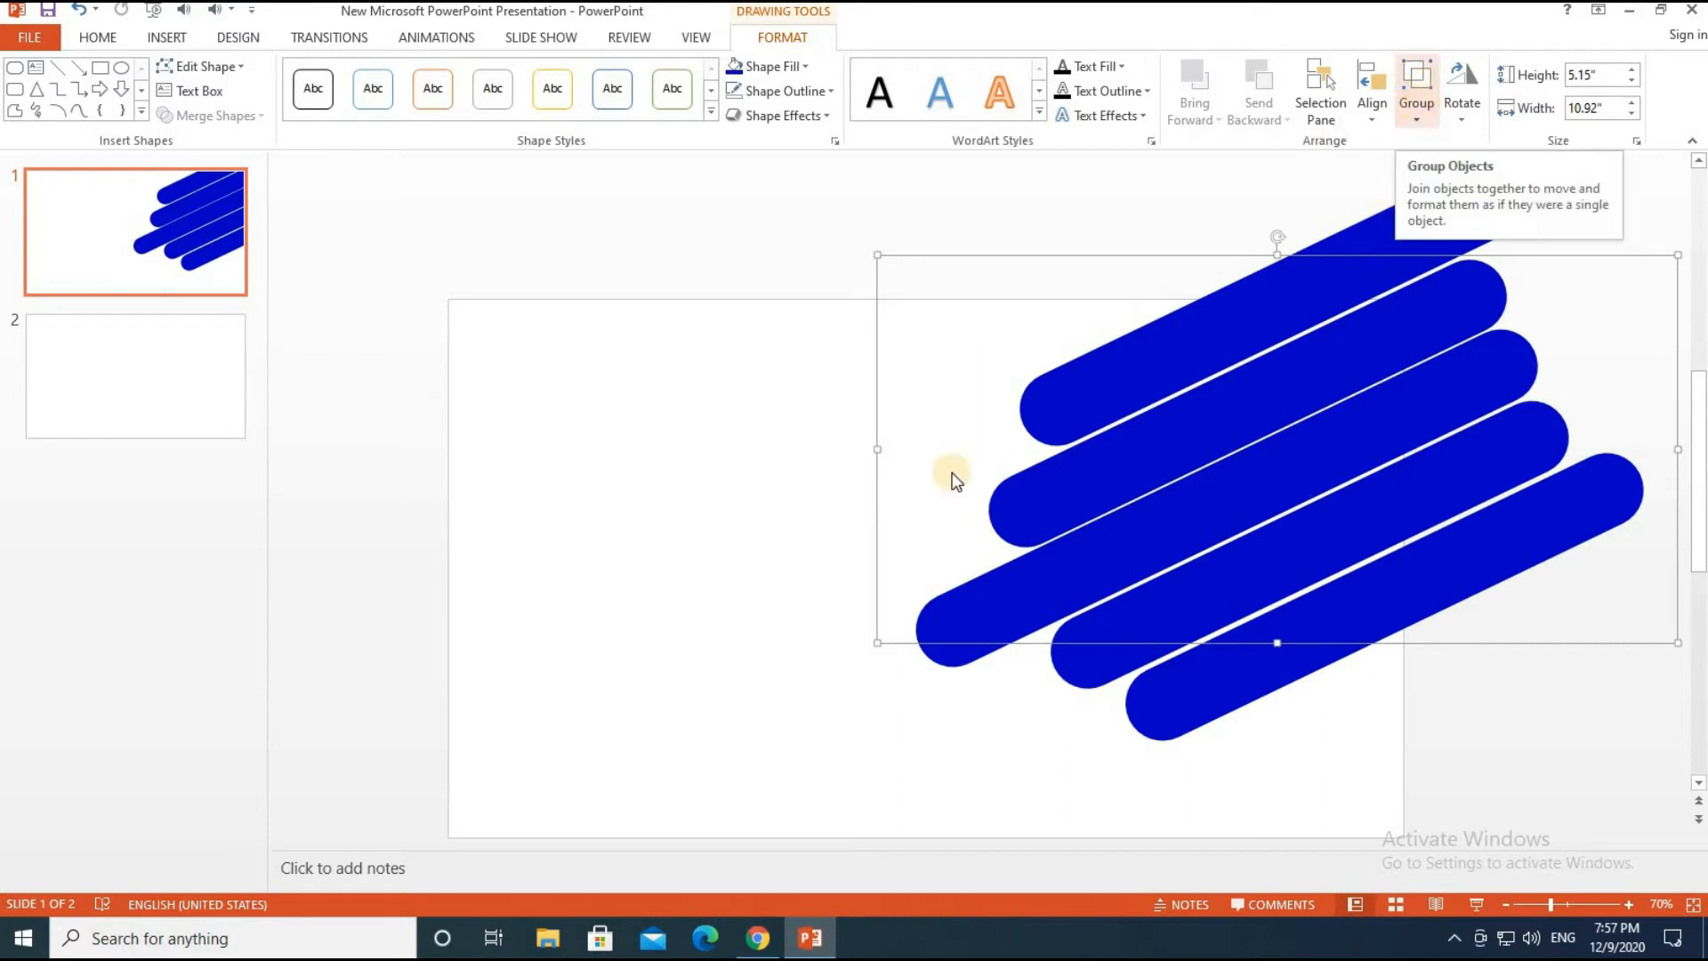
Reselect the grouped bars and nudge the whole group very slightly upward.
click(525, 562)
click(1241, 537)
mouse_move(1241, 537)
mouse_down()
mouse_move(682, 537)
mouse_move(694, 510)
mouse_move(1474, 544)
mouse_move(1201, 534)
mouse_move(1262, 524)
mouse_move(1242, 534)
mouse_up()
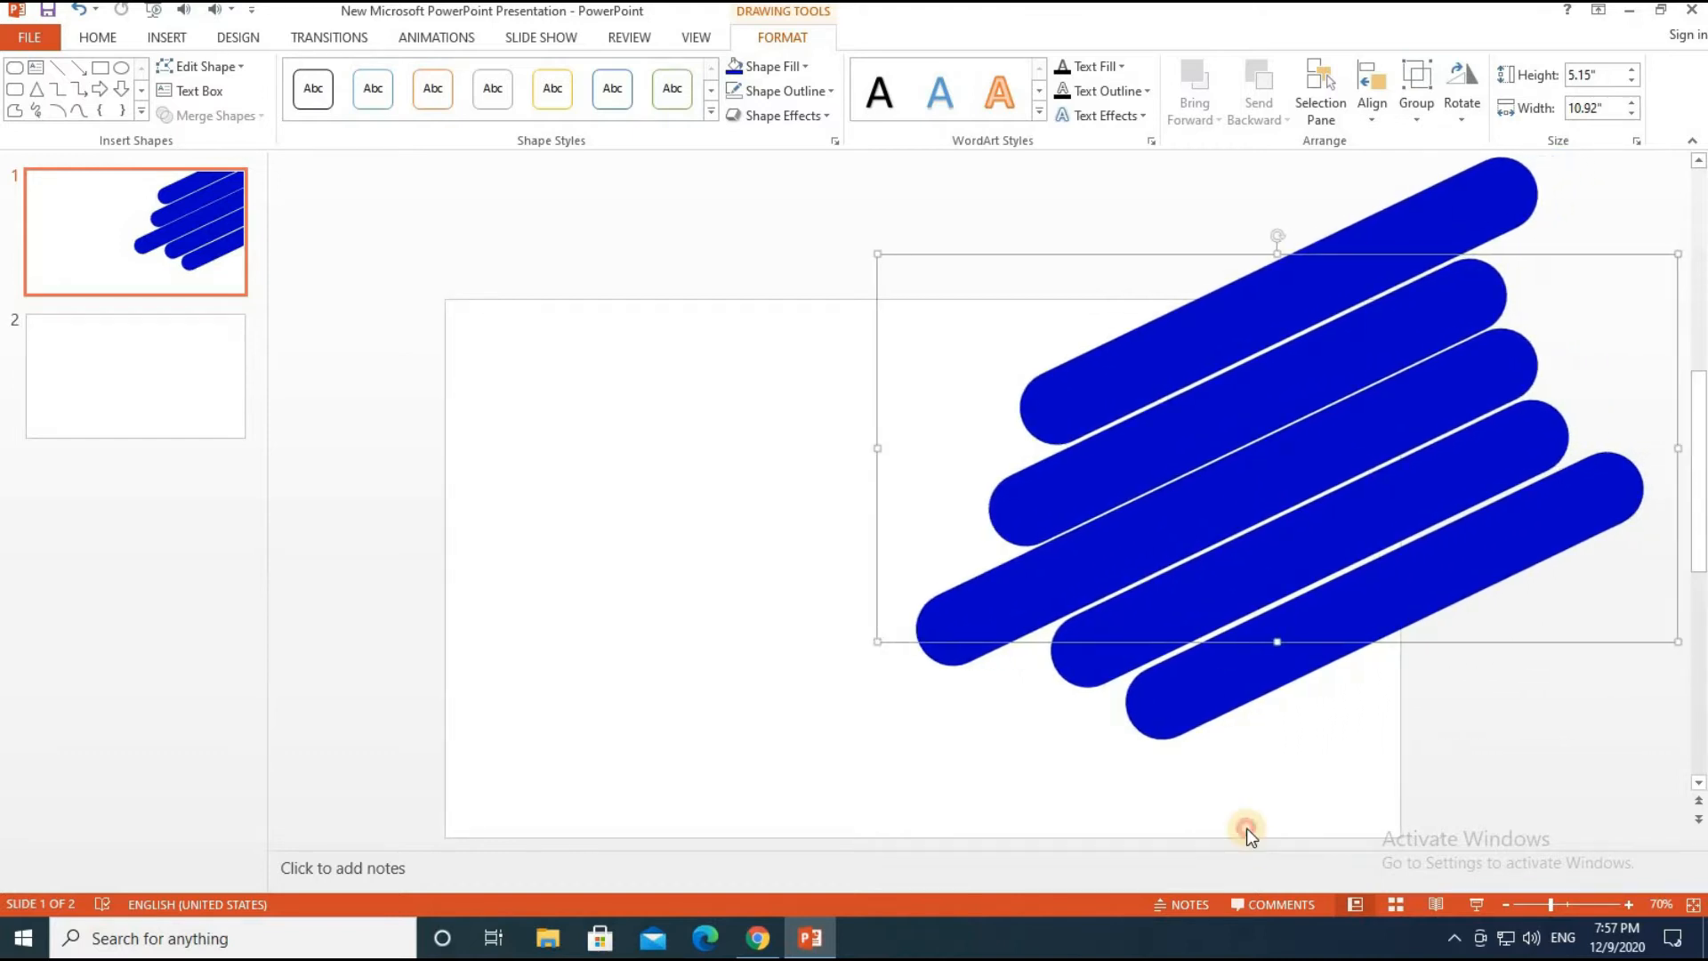
click(1246, 828)
Run the slide show to check the grouped bars at full screen and return to editing.
click(1473, 904)
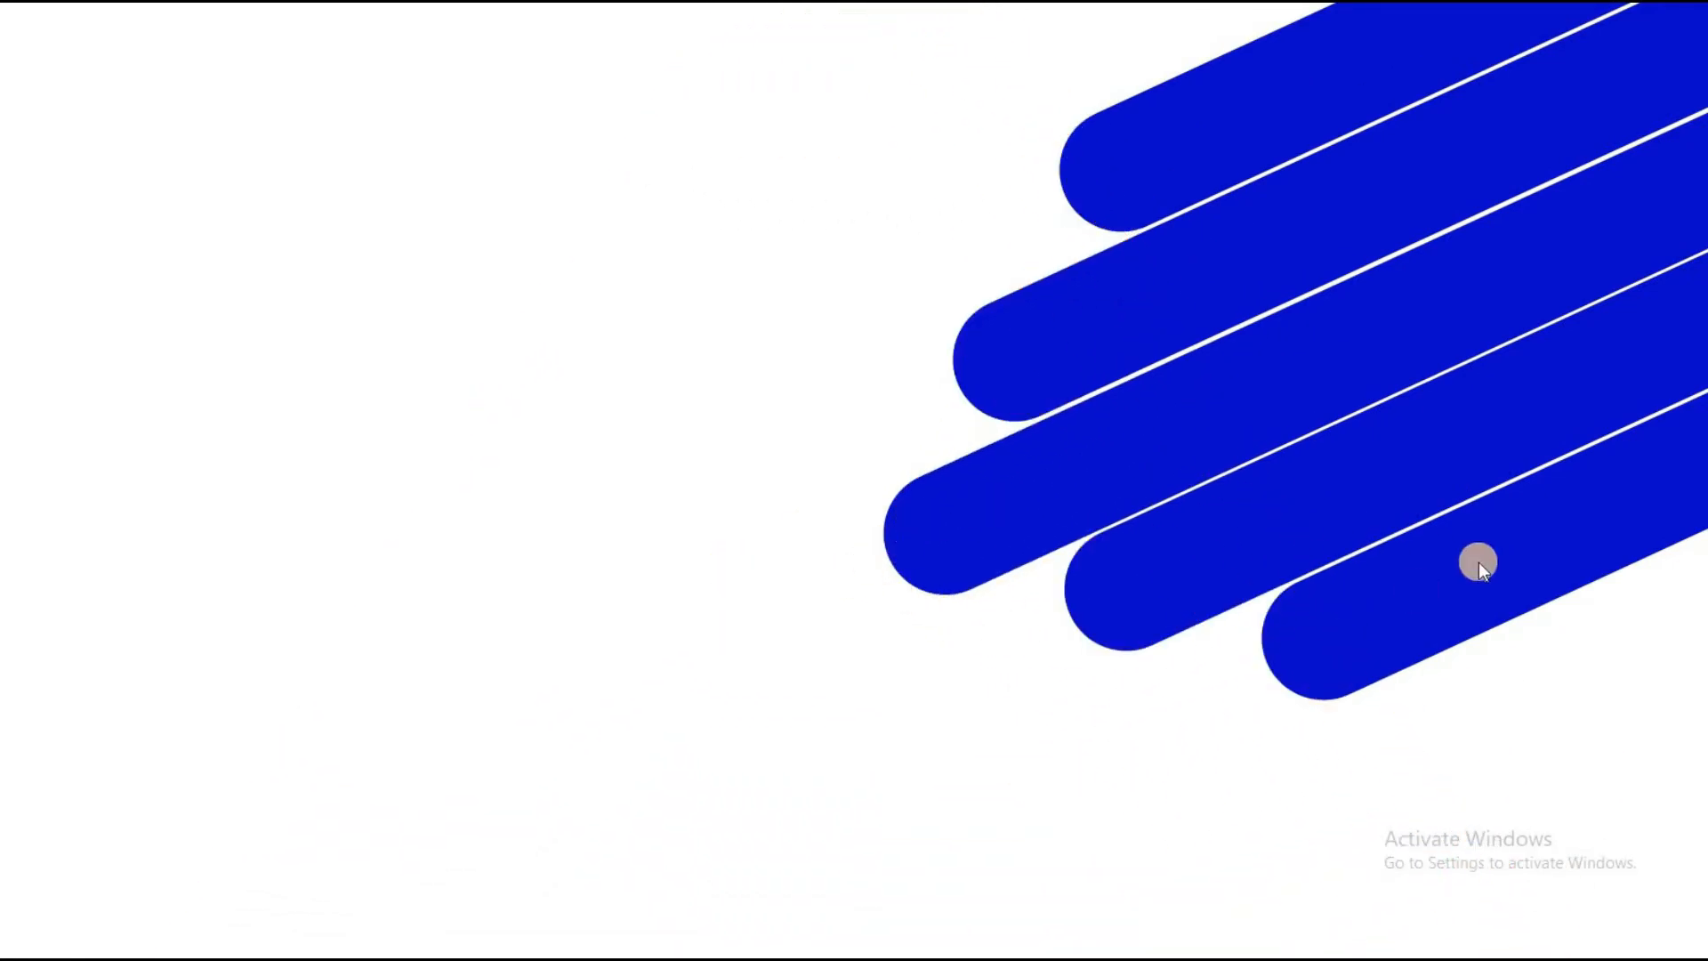
right_click(1112, 658)
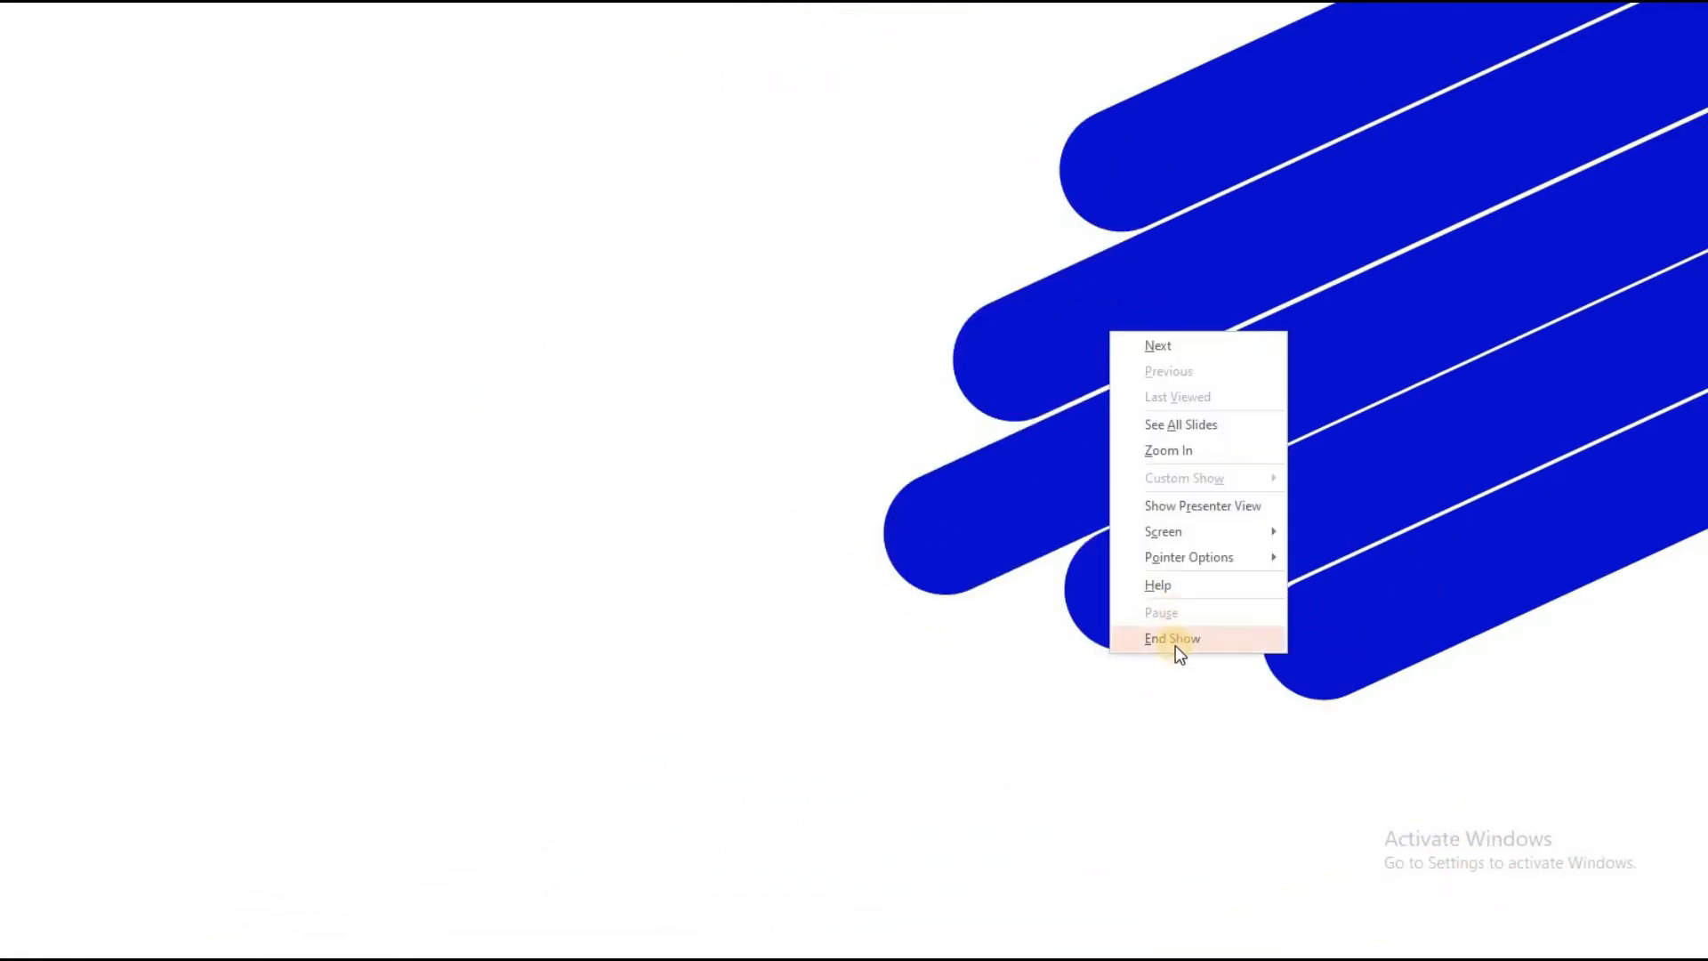
click(1175, 644)
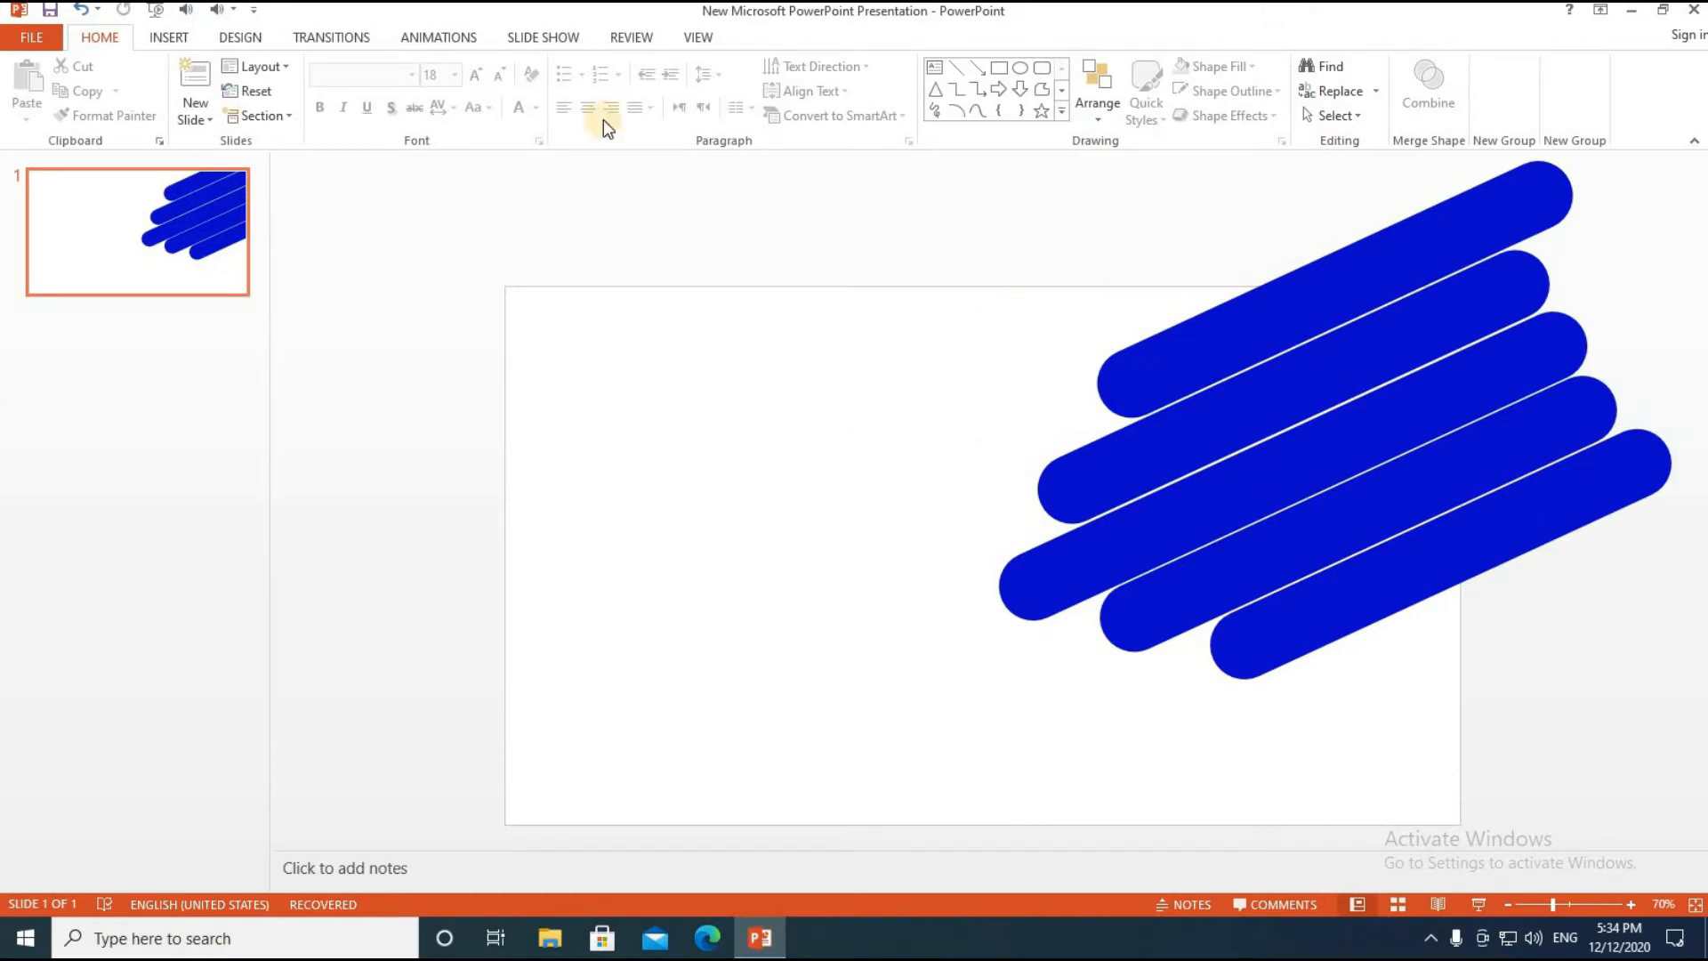
Select the grouped bars on the slide and bring up their shape formatting options.
click(1178, 484)
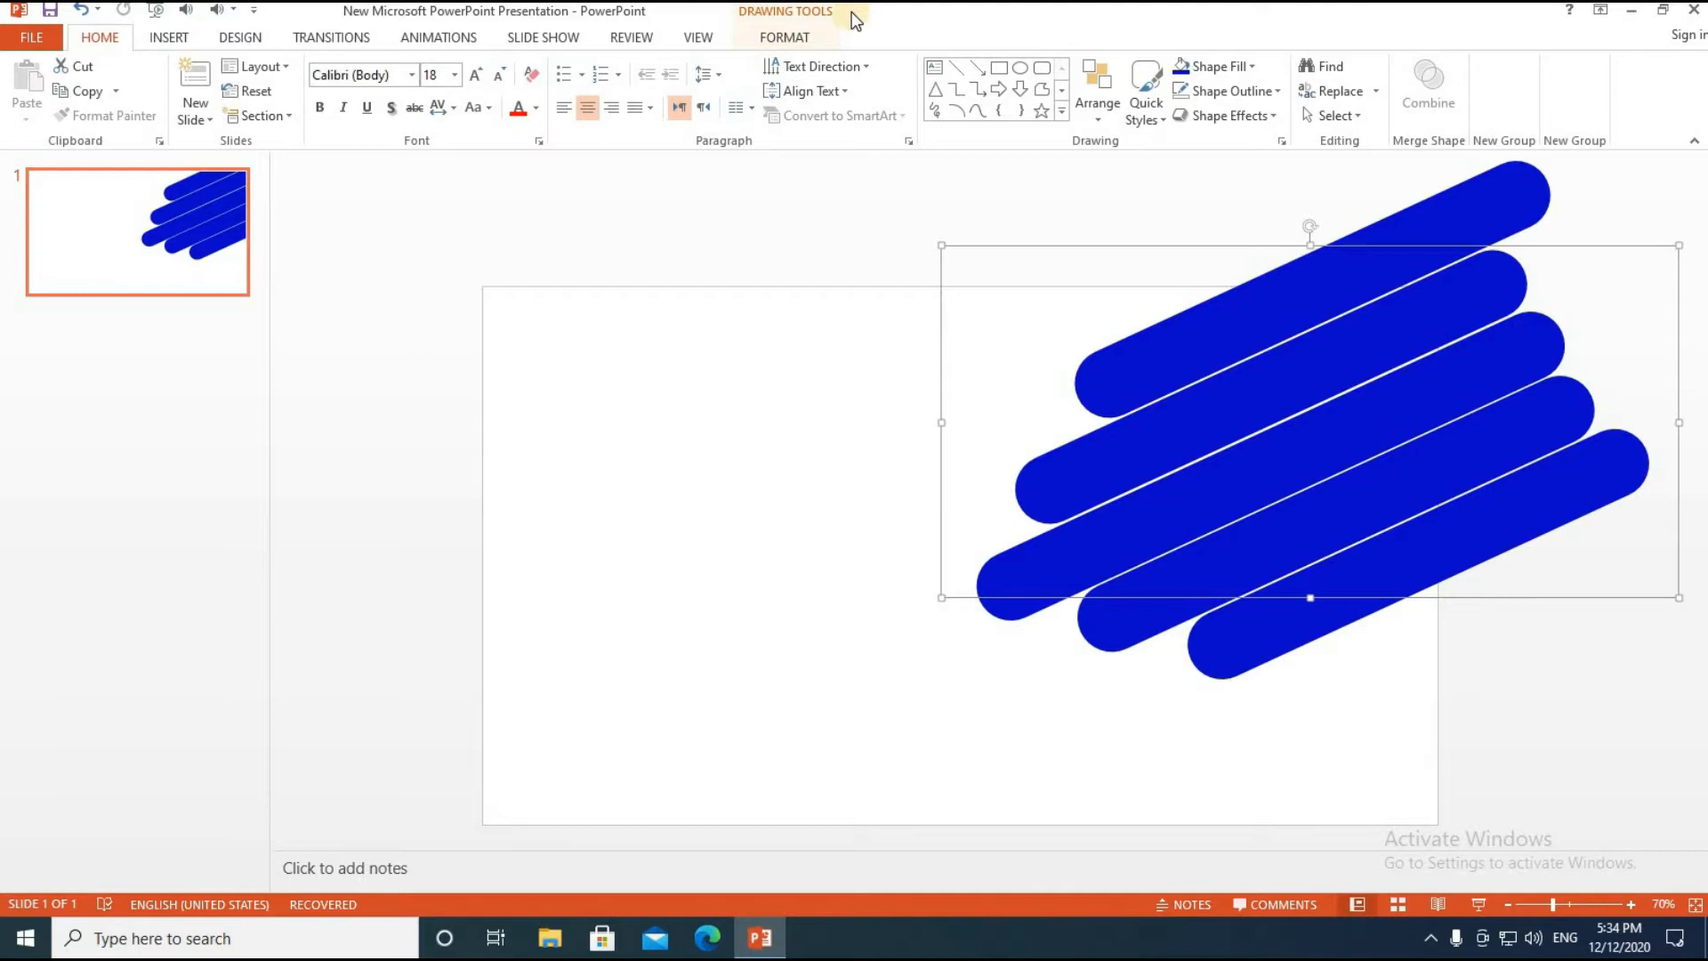
click(750, 506)
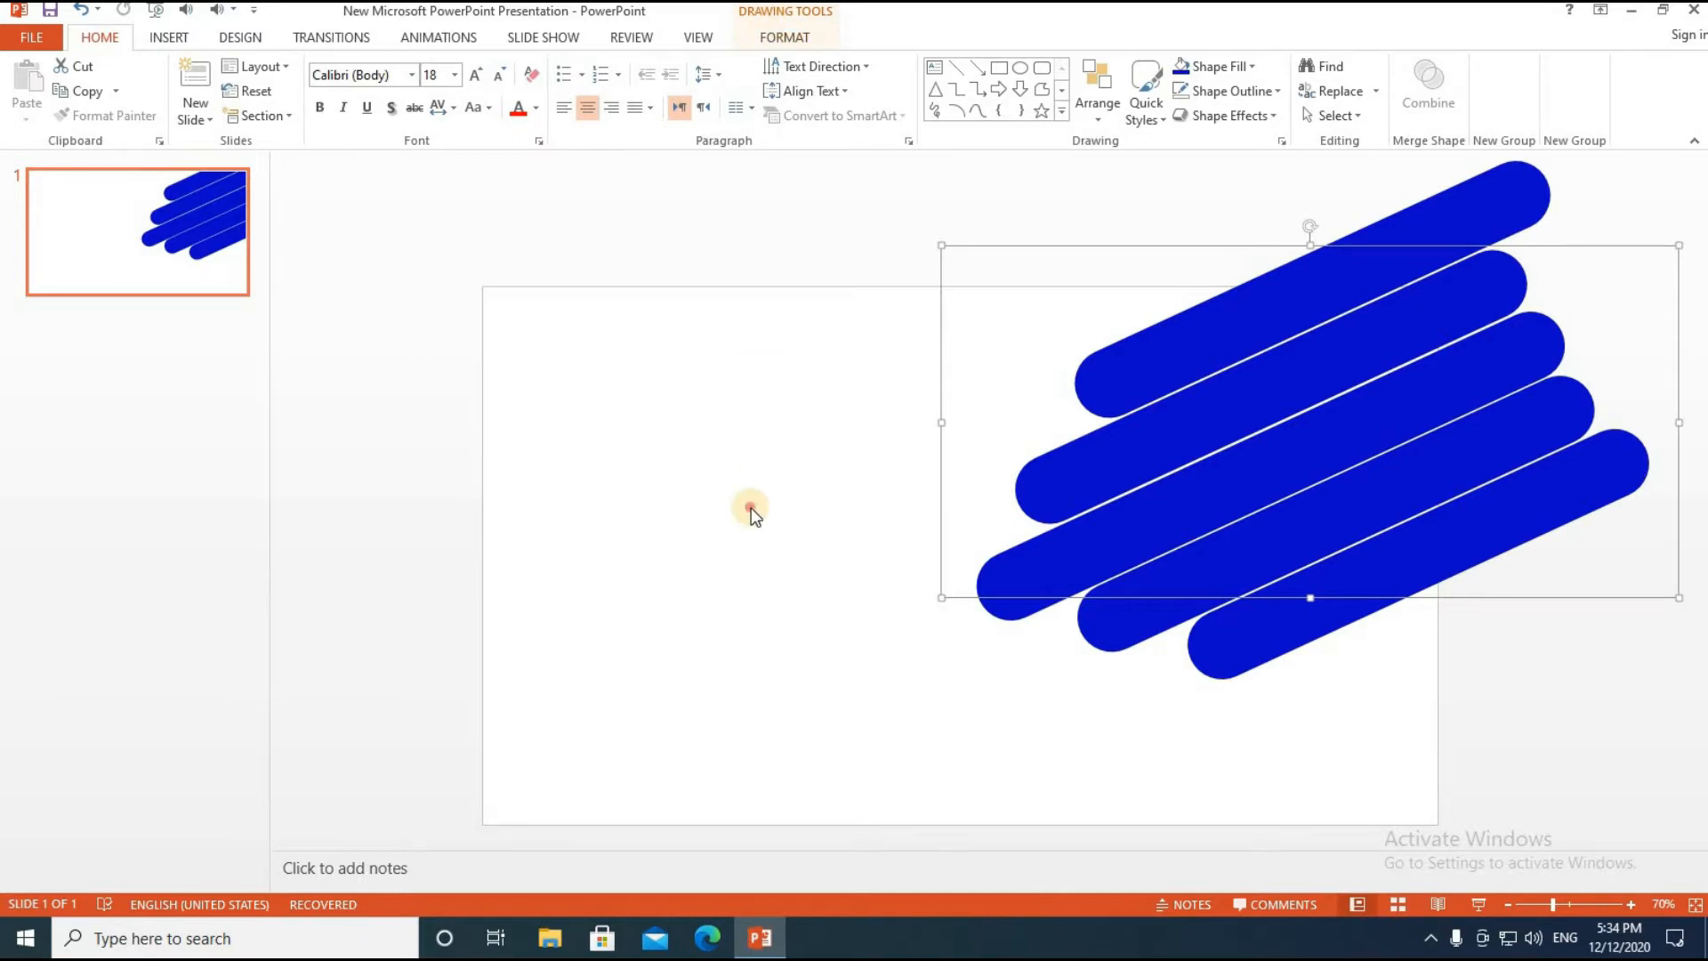
click(1322, 487)
click(811, 39)
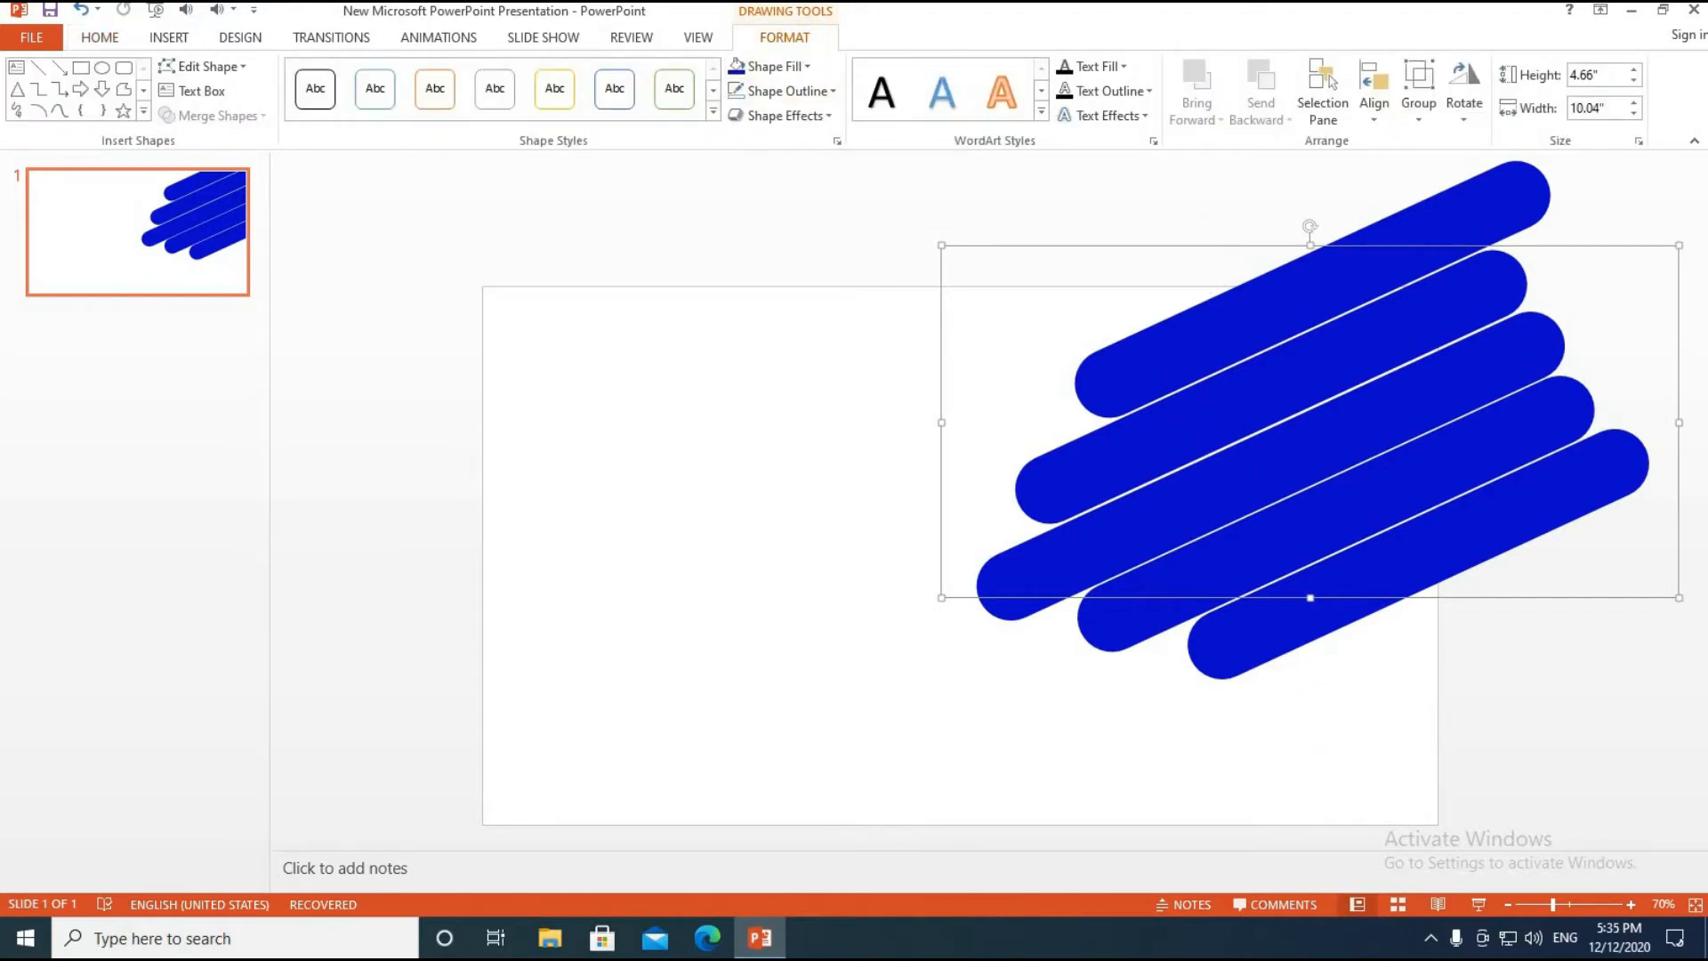
click(750, 69)
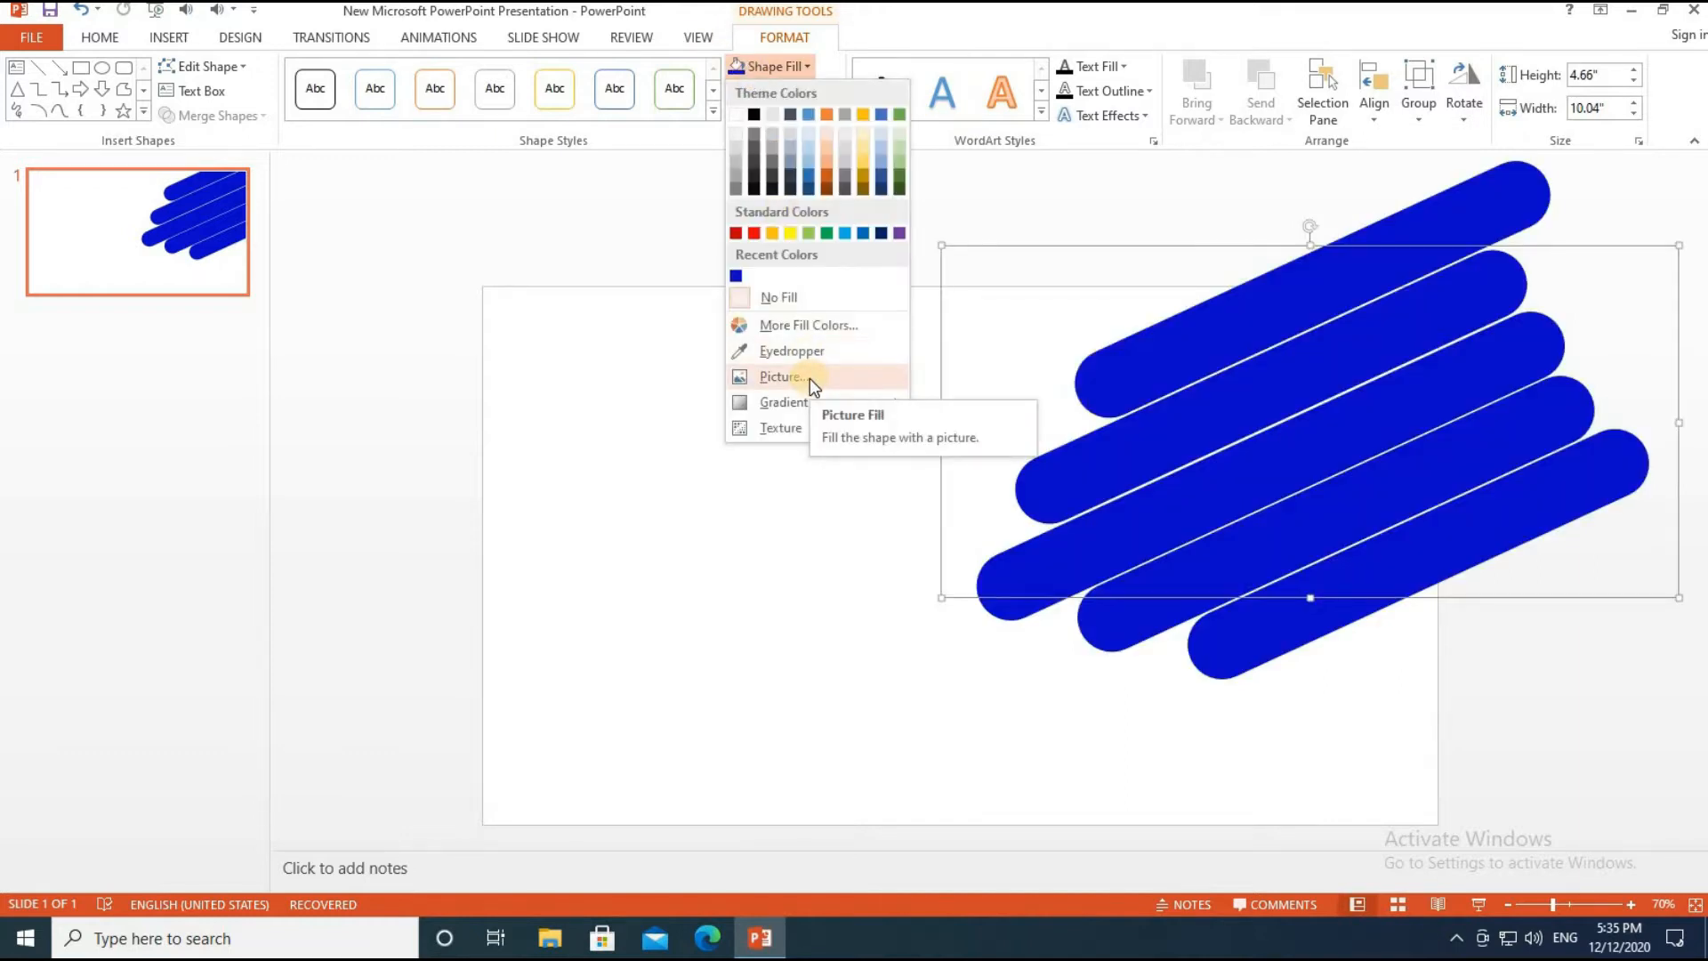
click(810, 377)
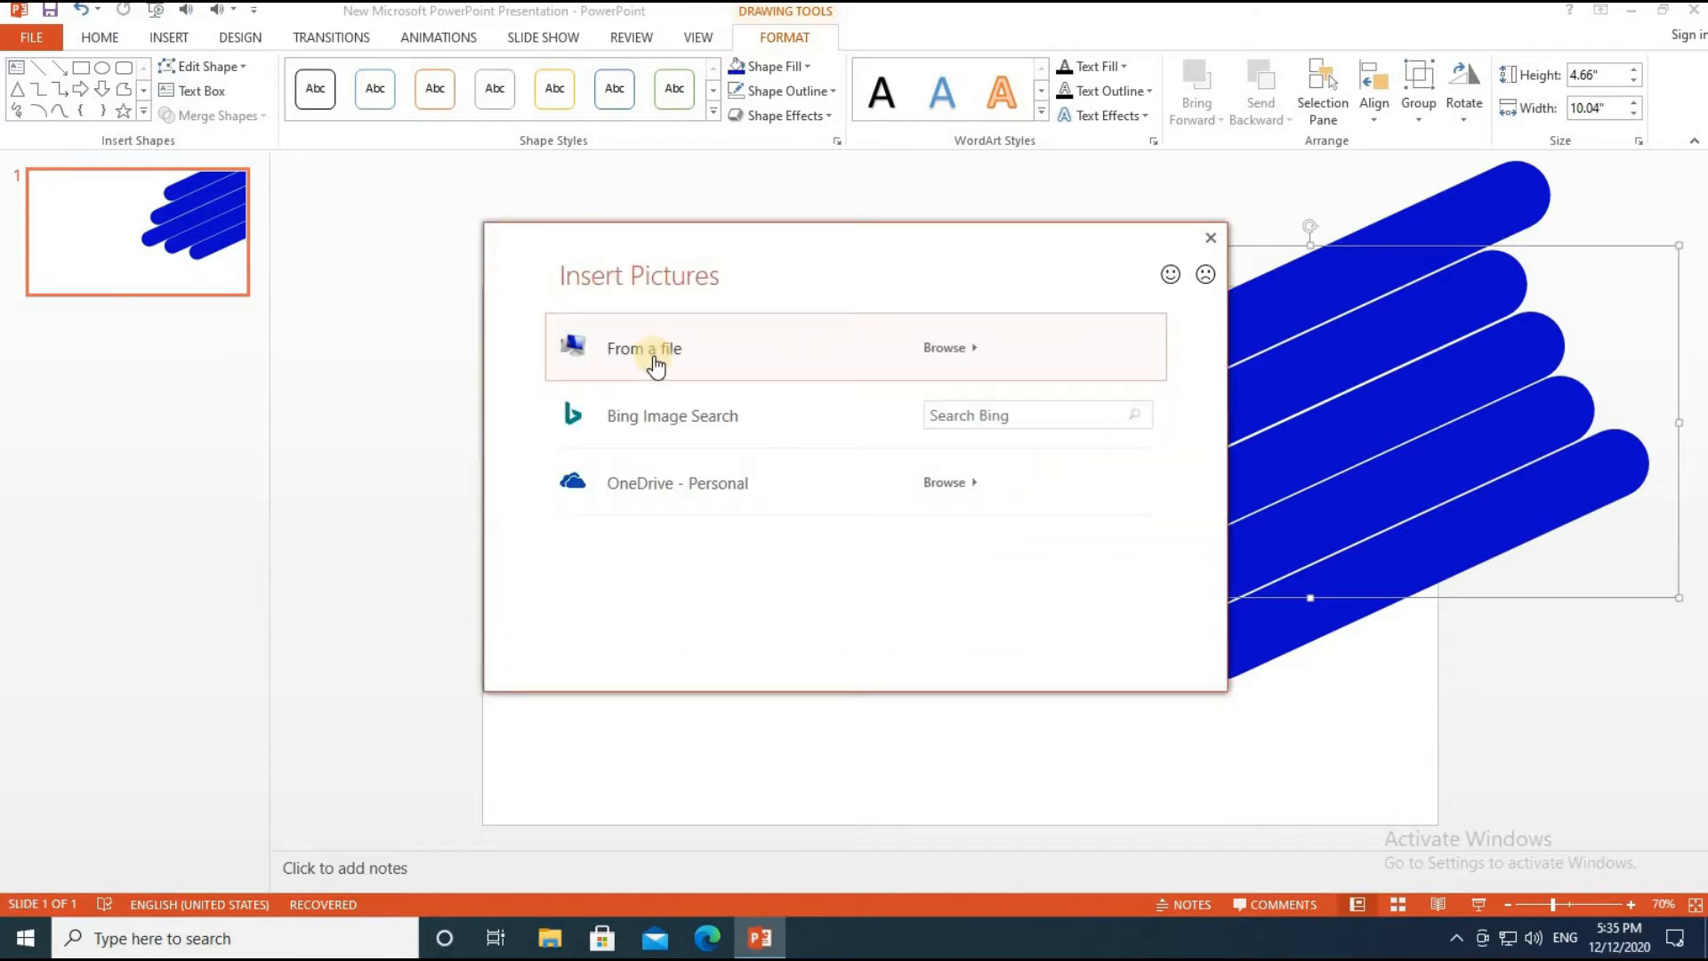
click(656, 365)
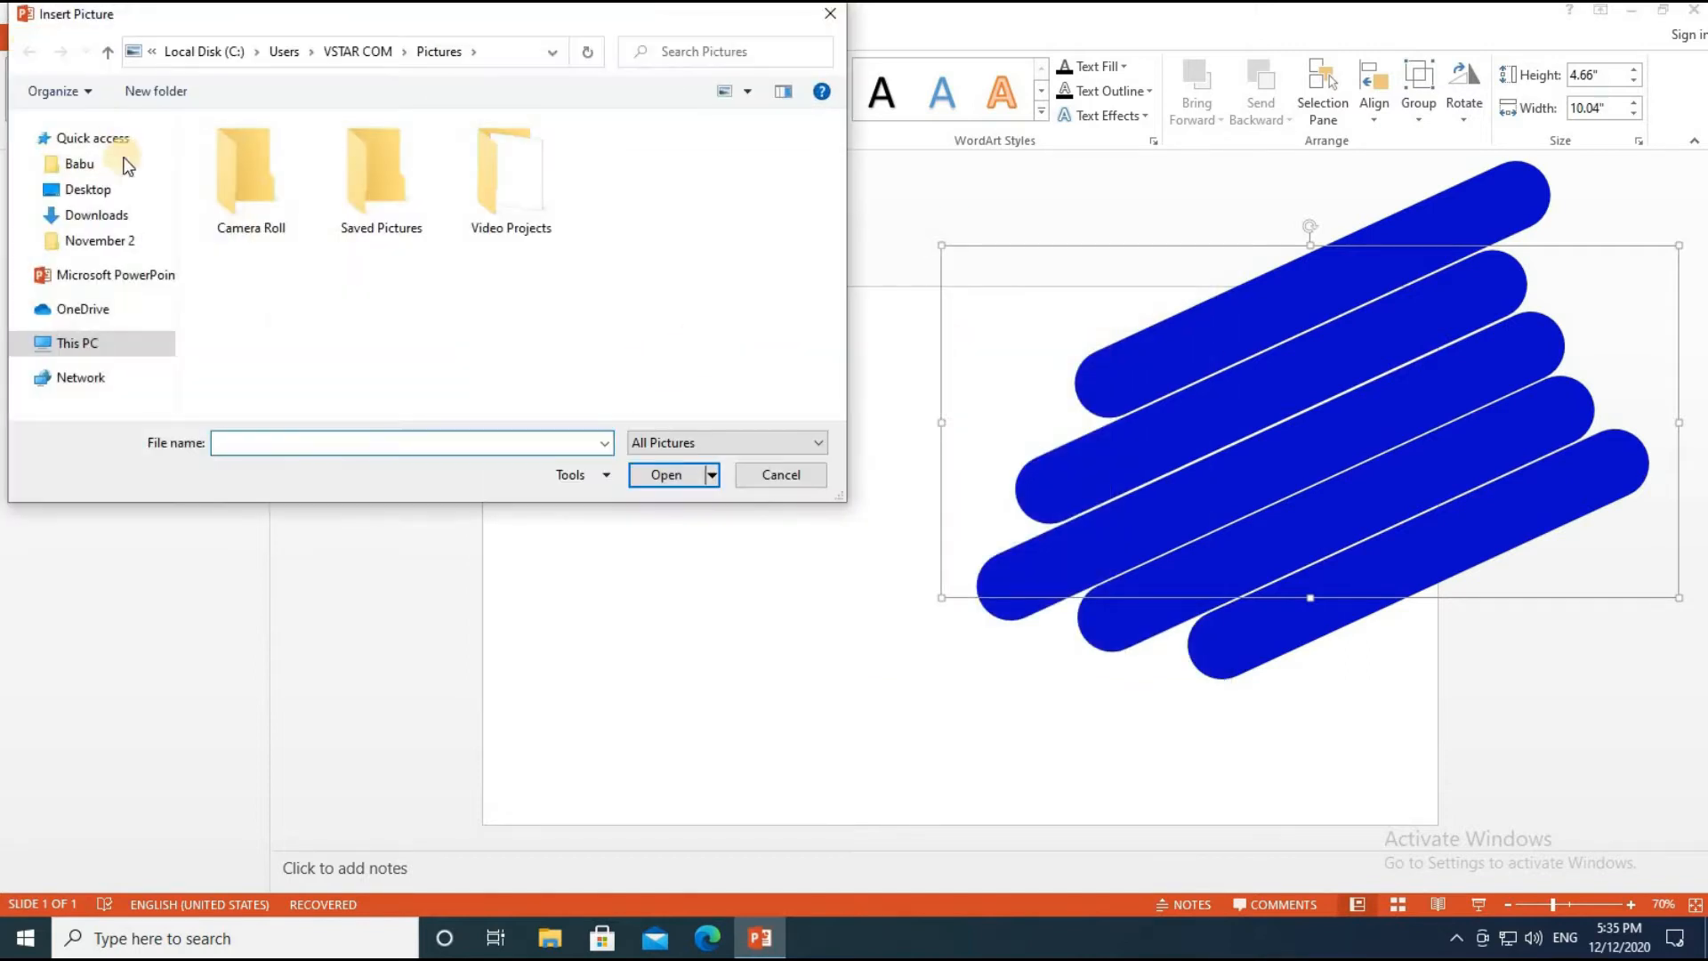
click(114, 203)
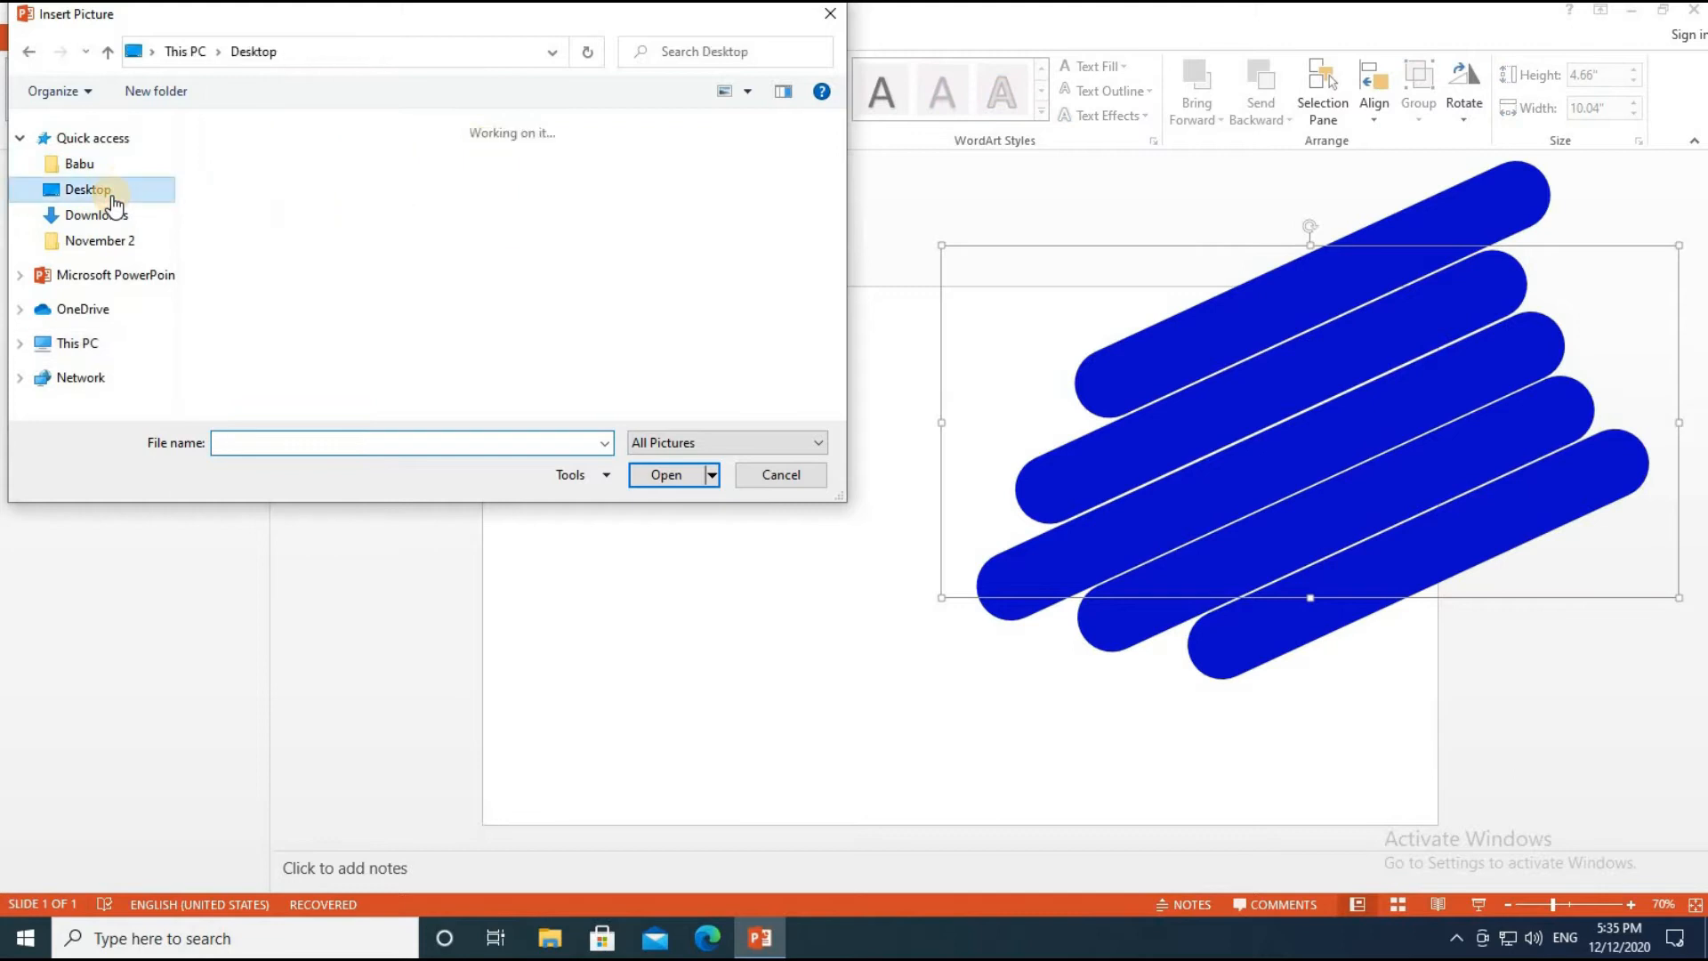
scroll(722, 327, down, 3)
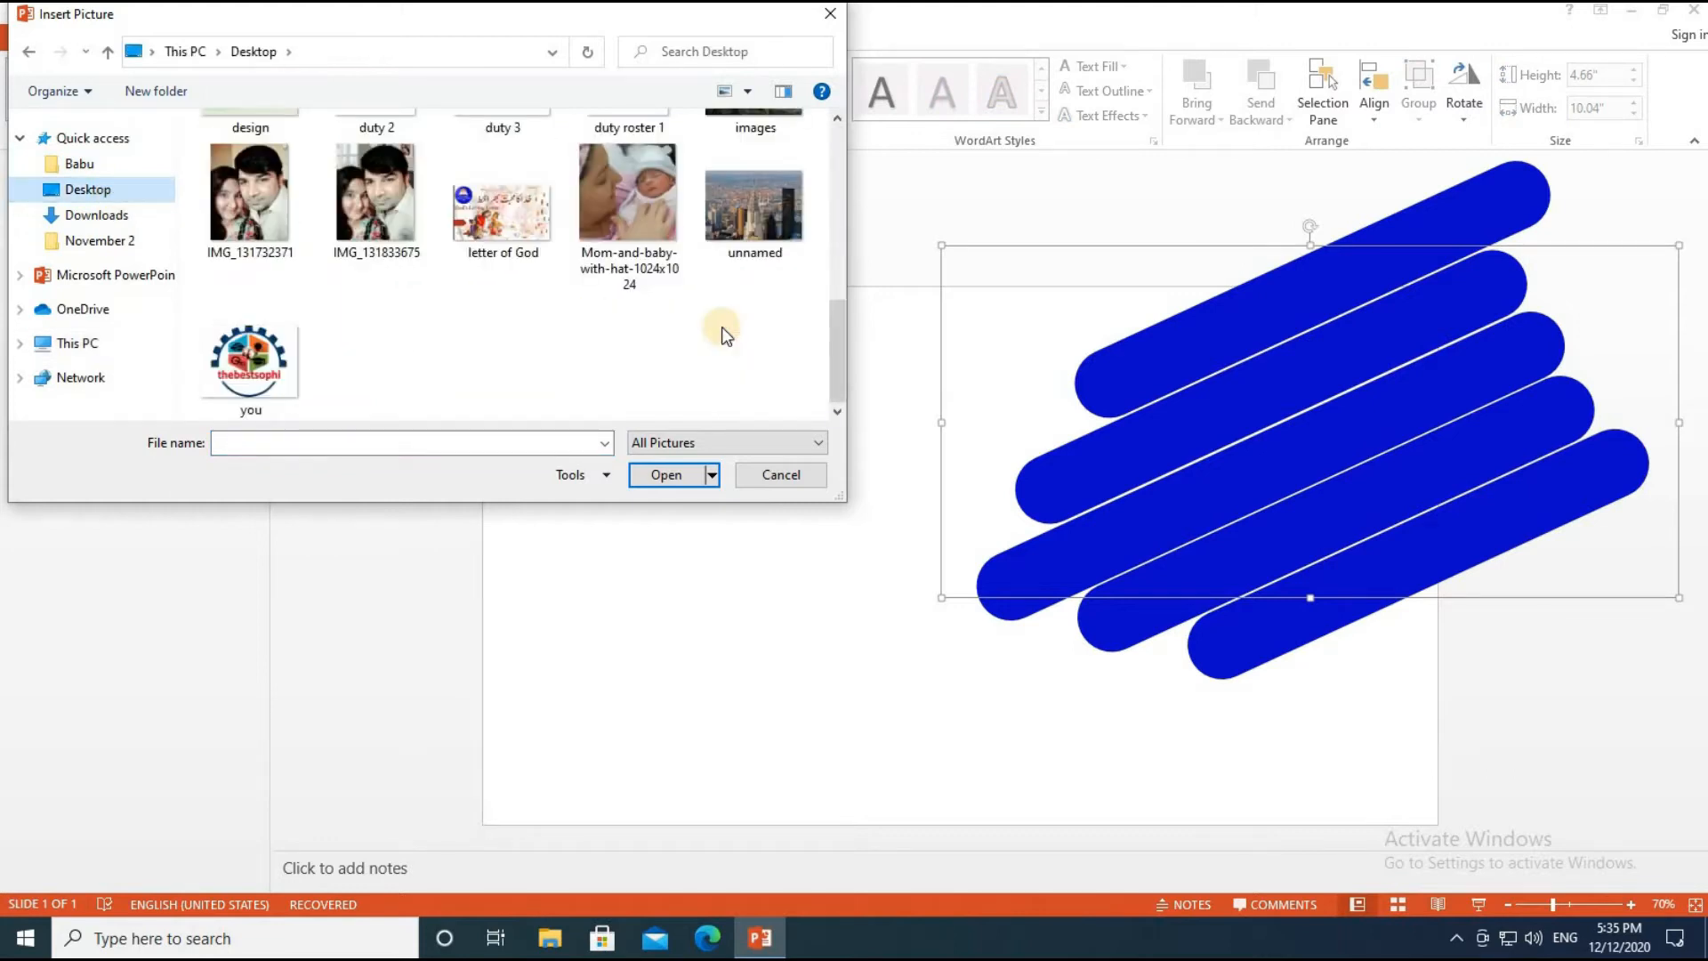
scroll(722, 328, up, 3)
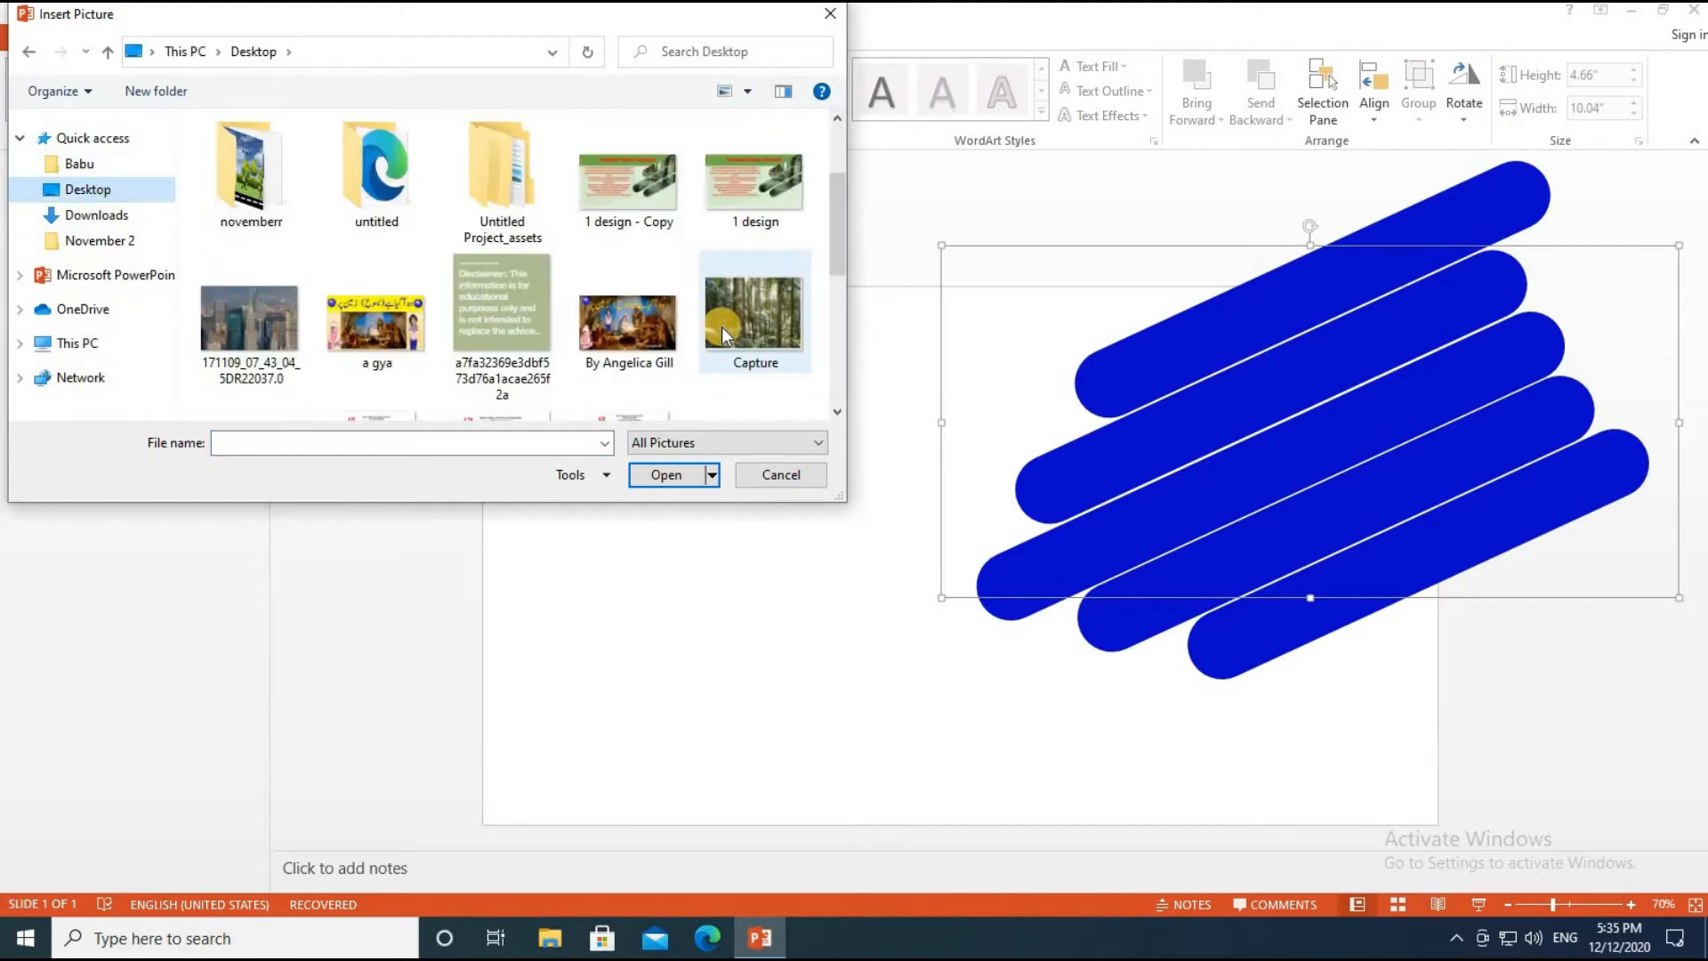
scroll(722, 327, up, 1)
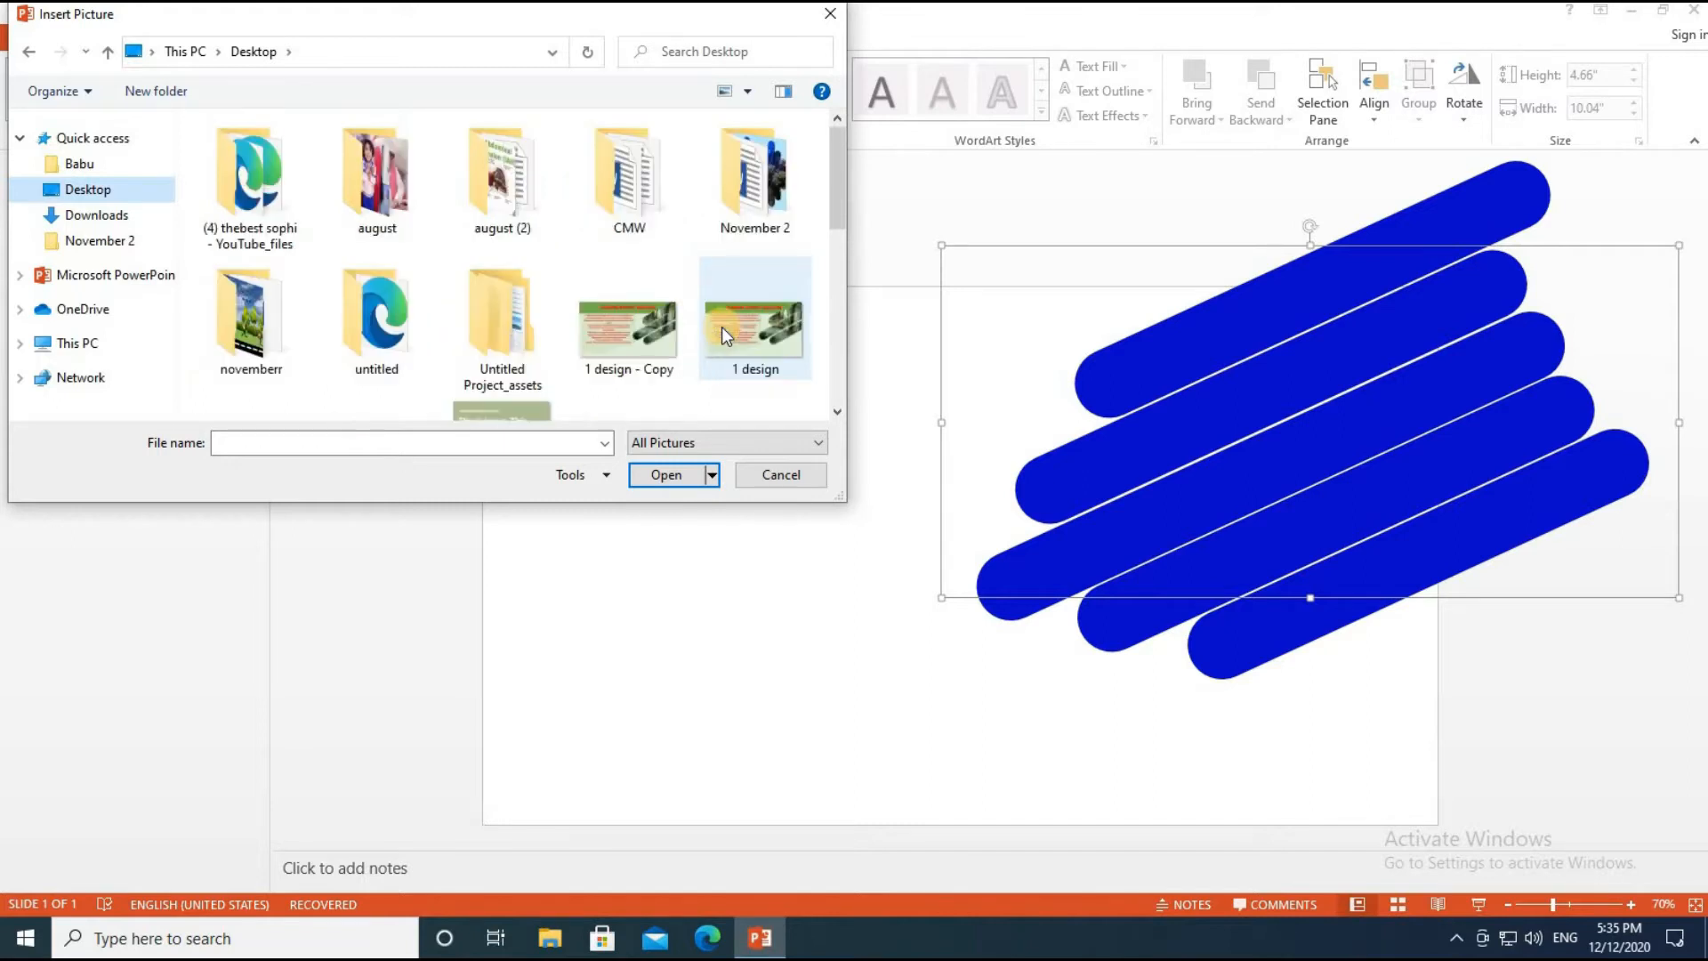
scroll(723, 327, down, 1)
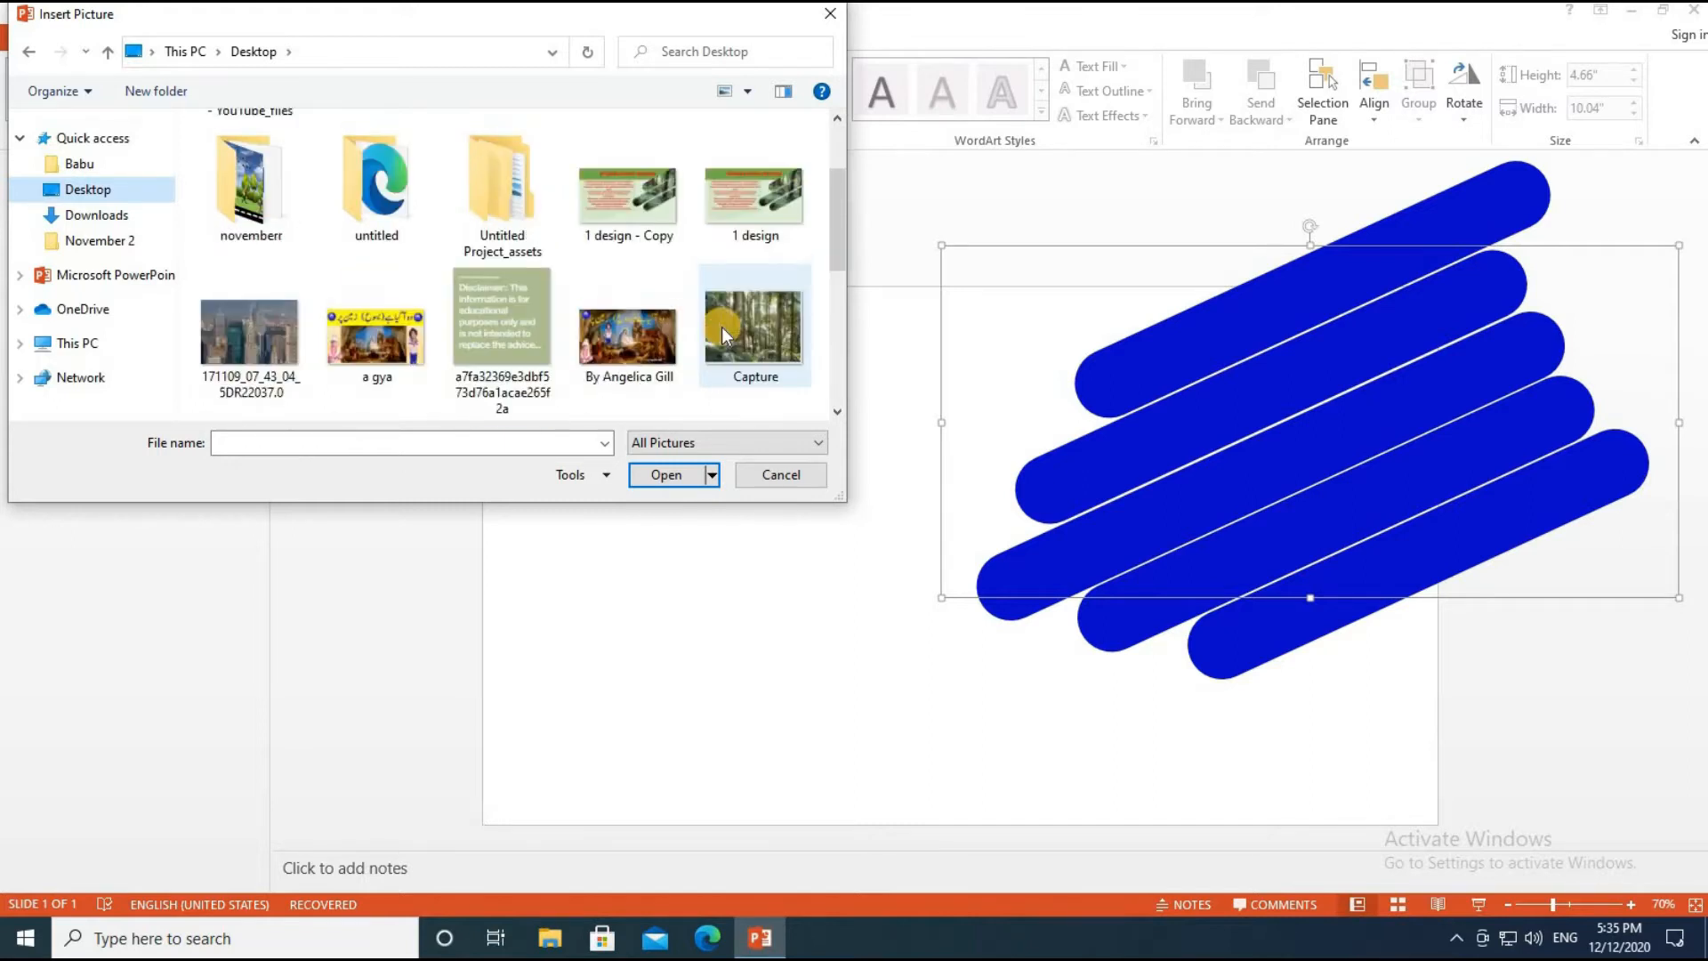
scroll(722, 327, up, 1)
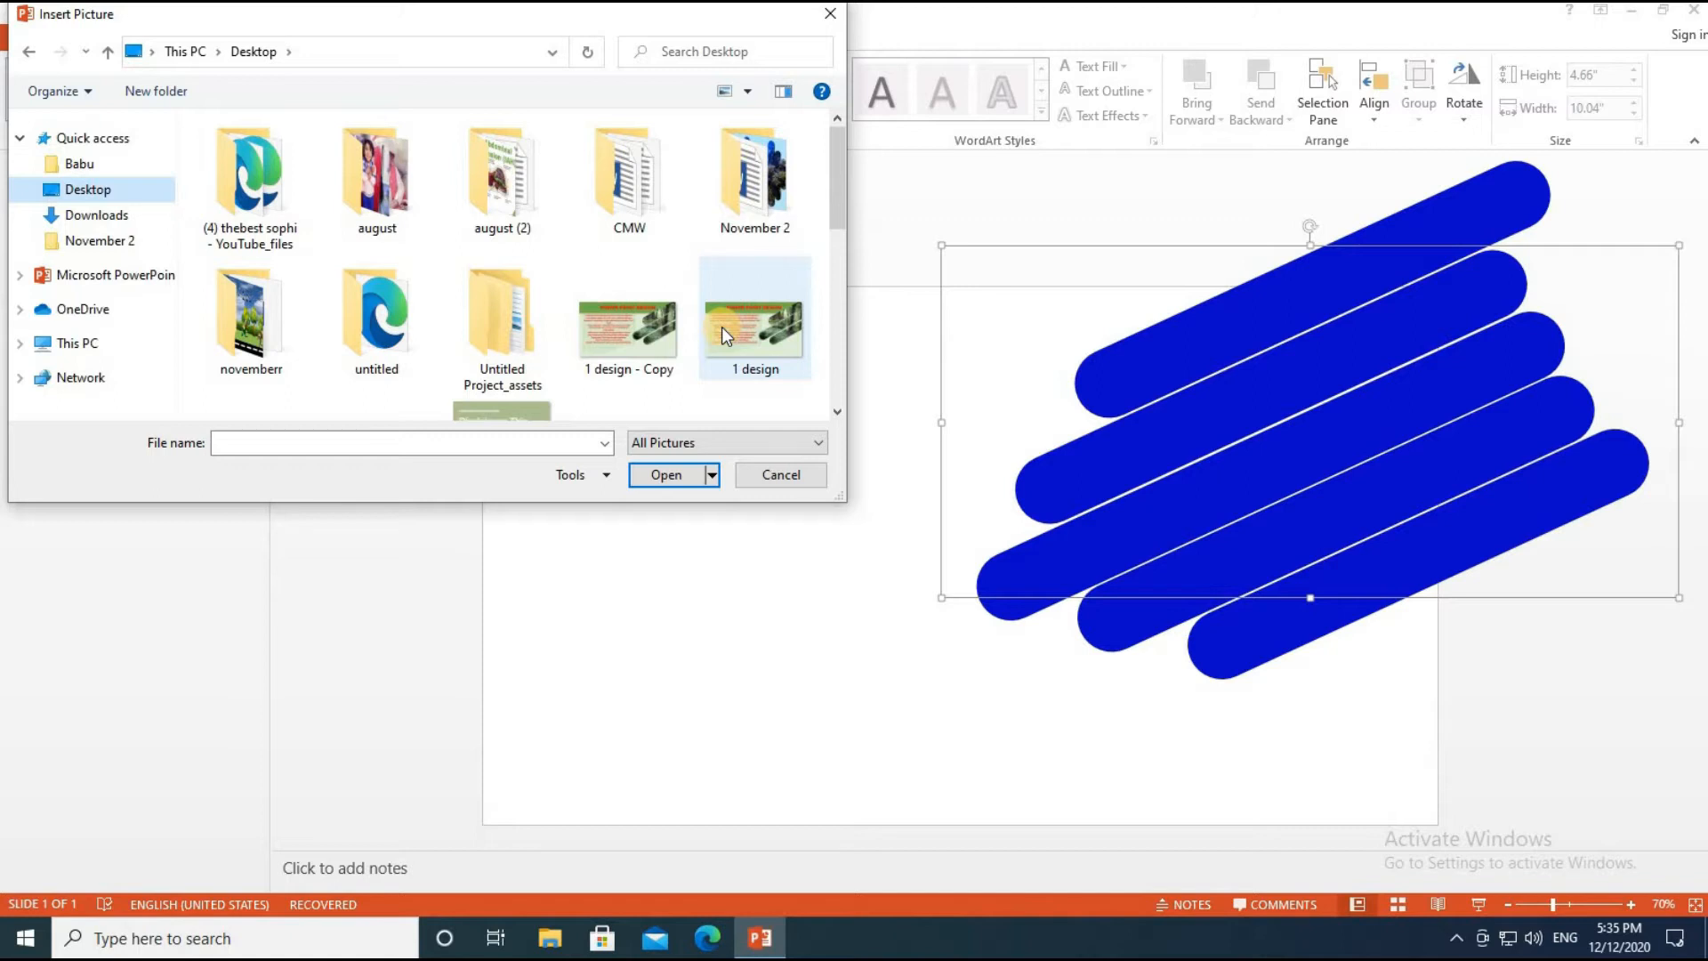
double_click(761, 189)
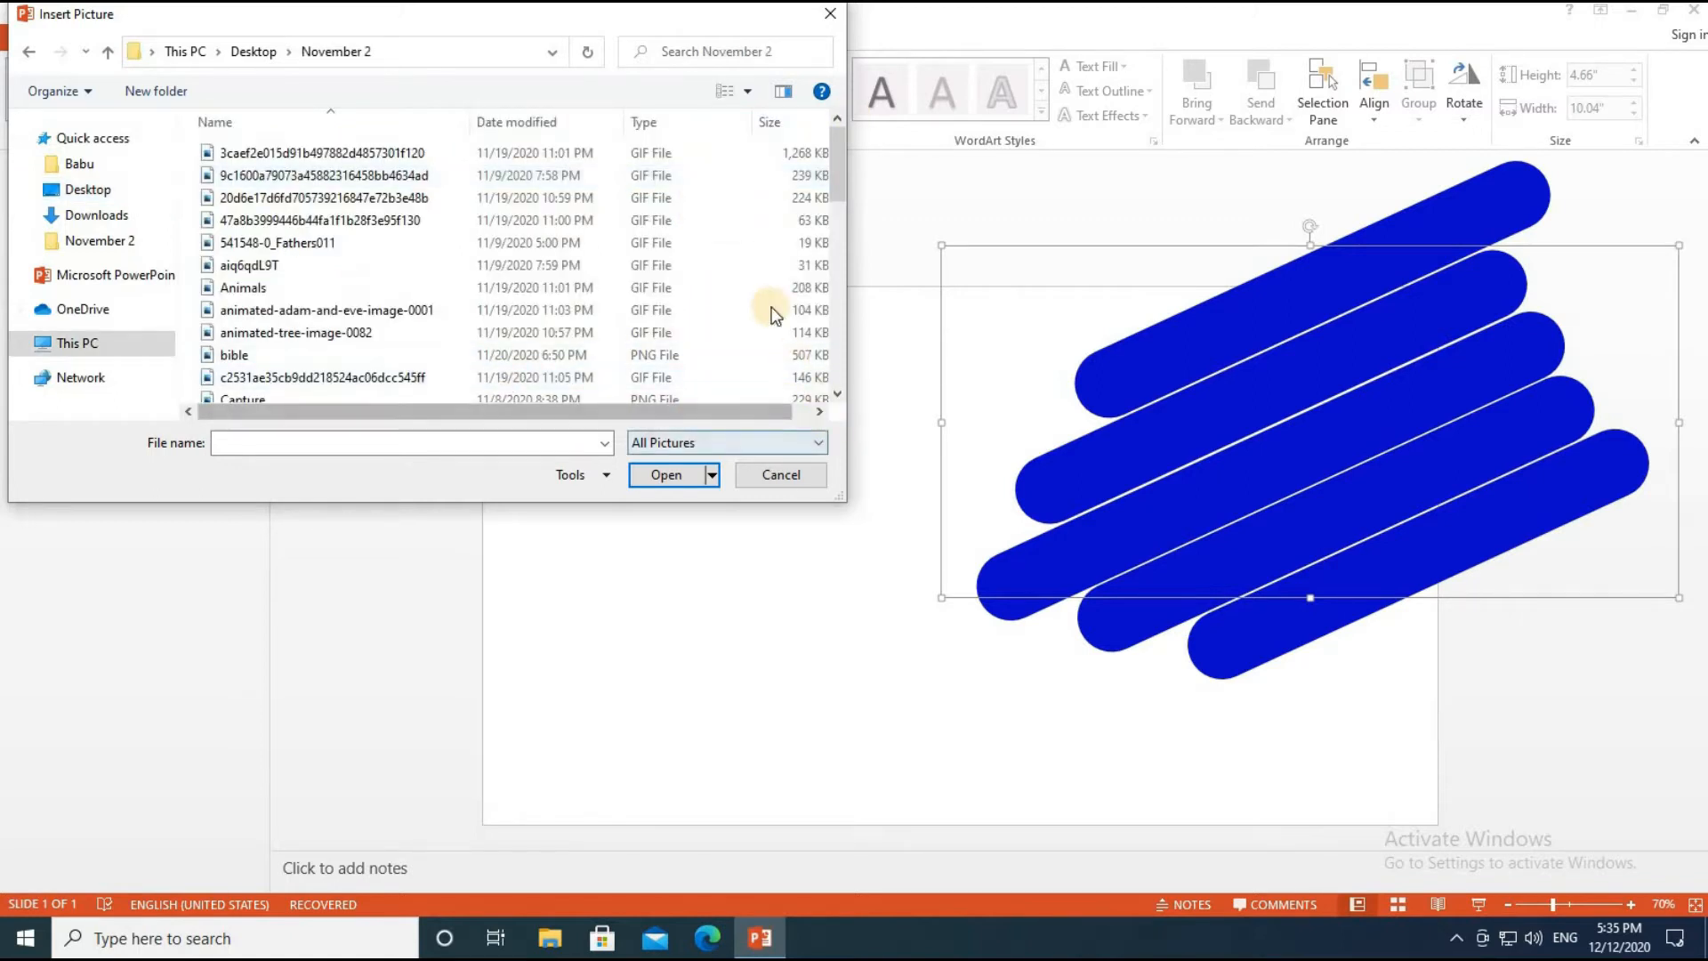
click(750, 89)
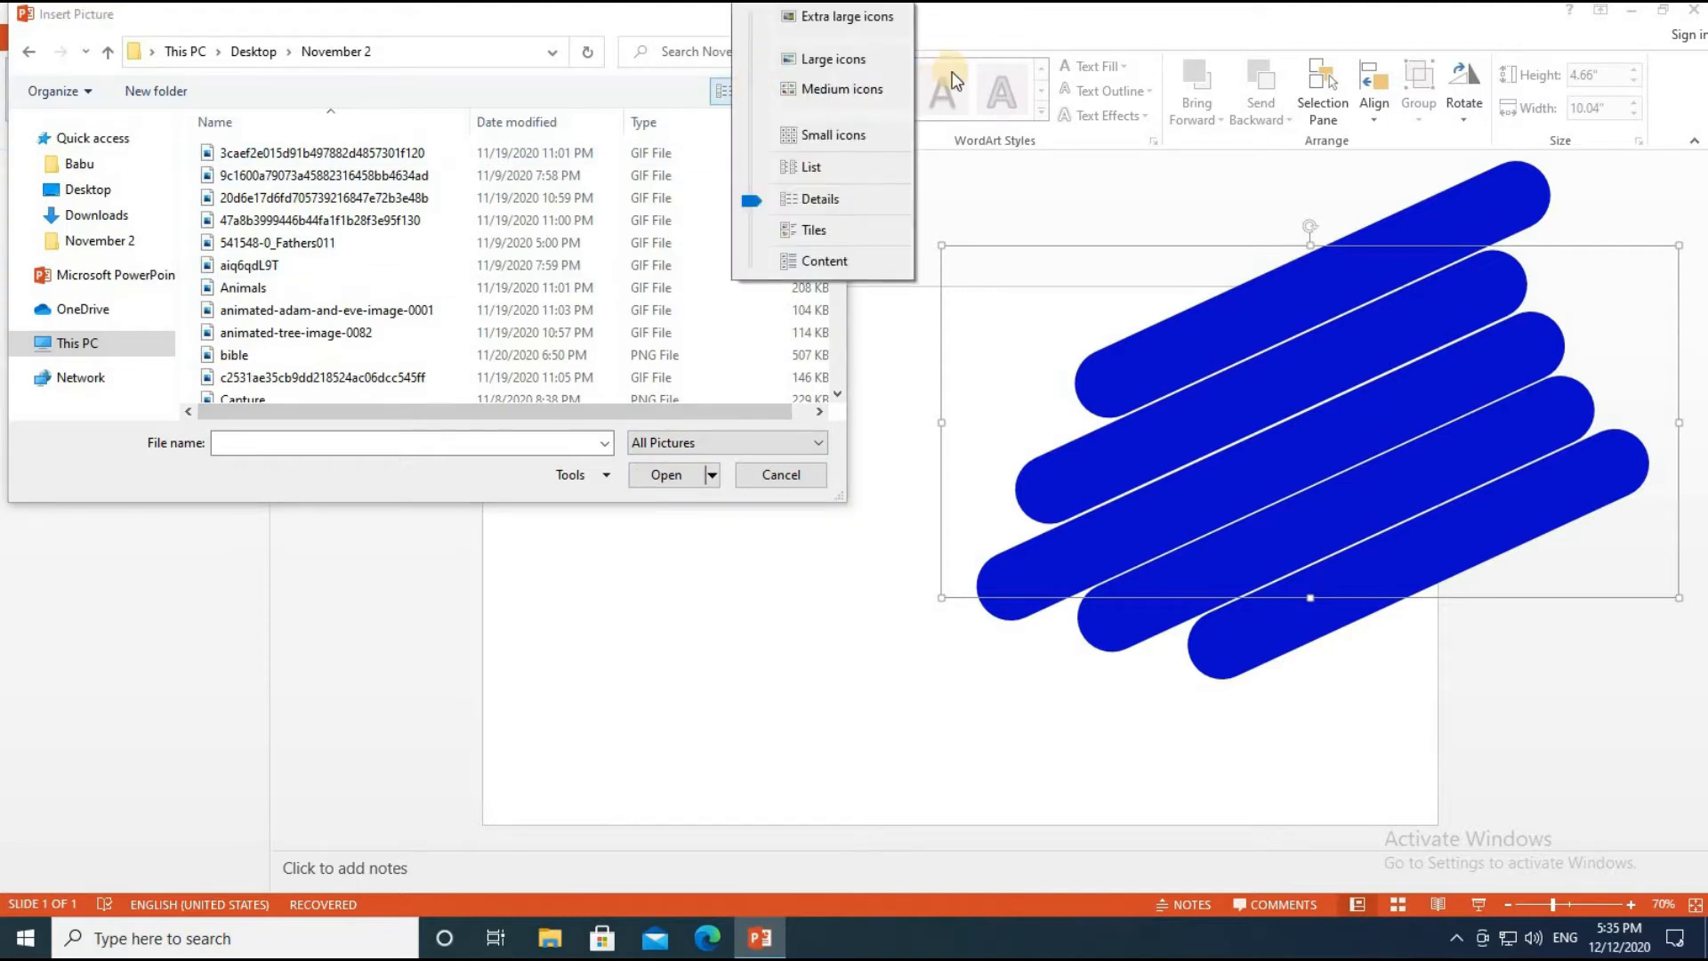
click(856, 63)
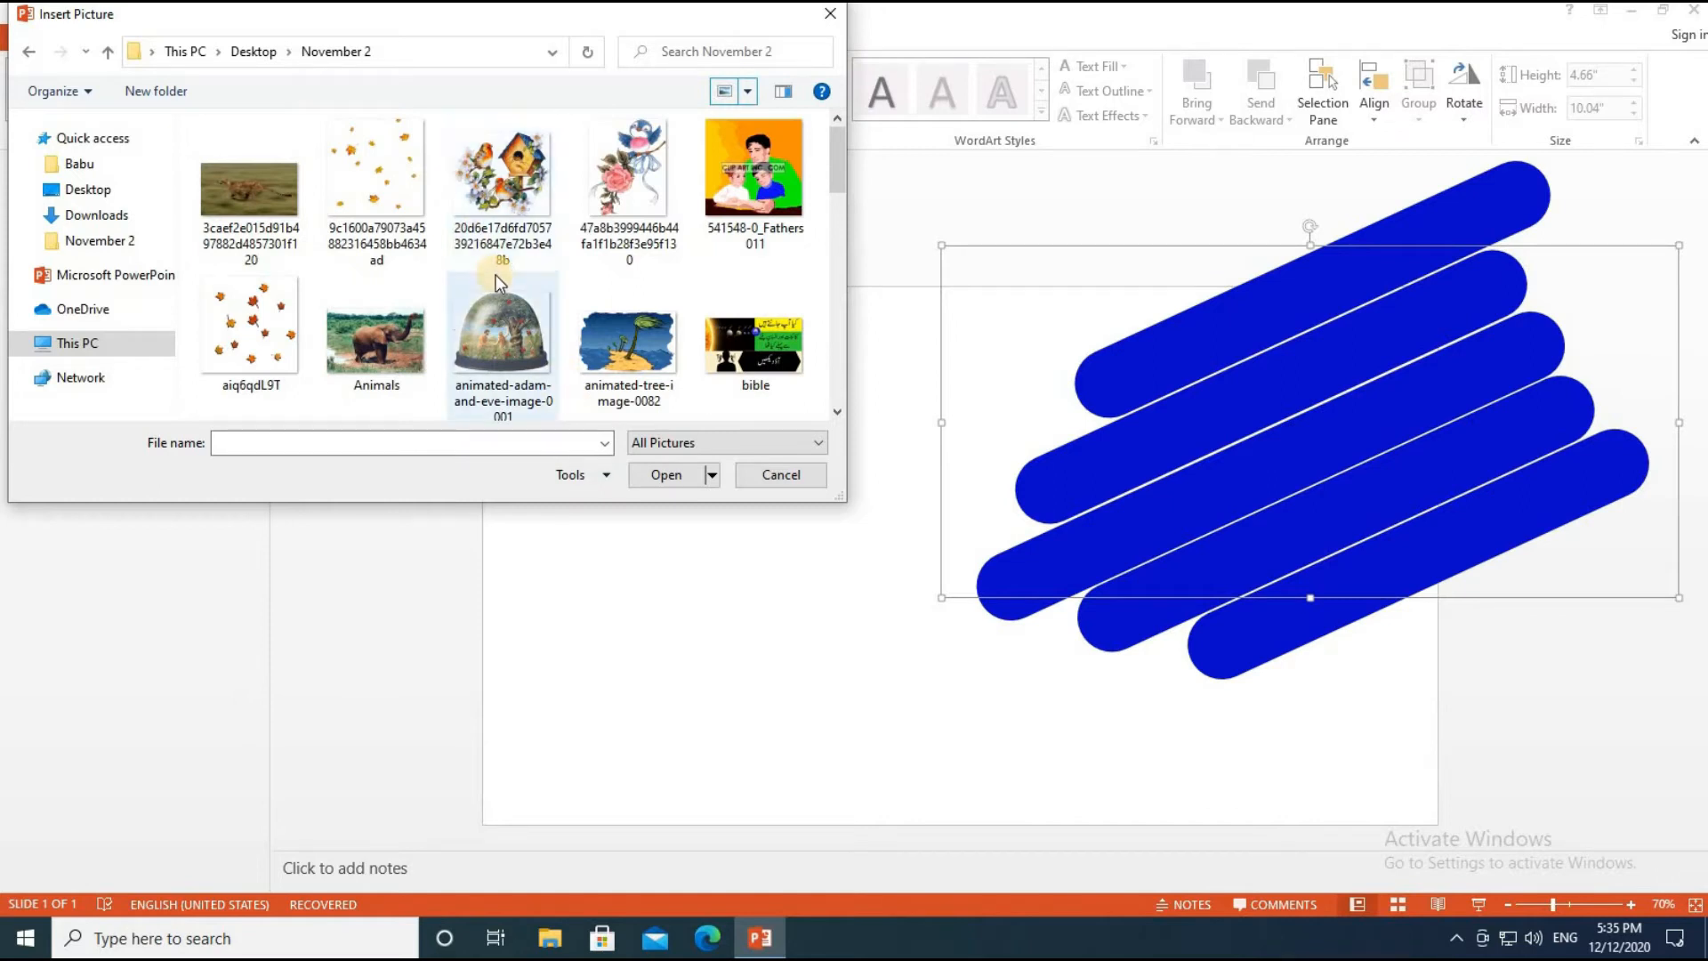
scroll(494, 275, down, 3)
scroll(495, 283, down, 3)
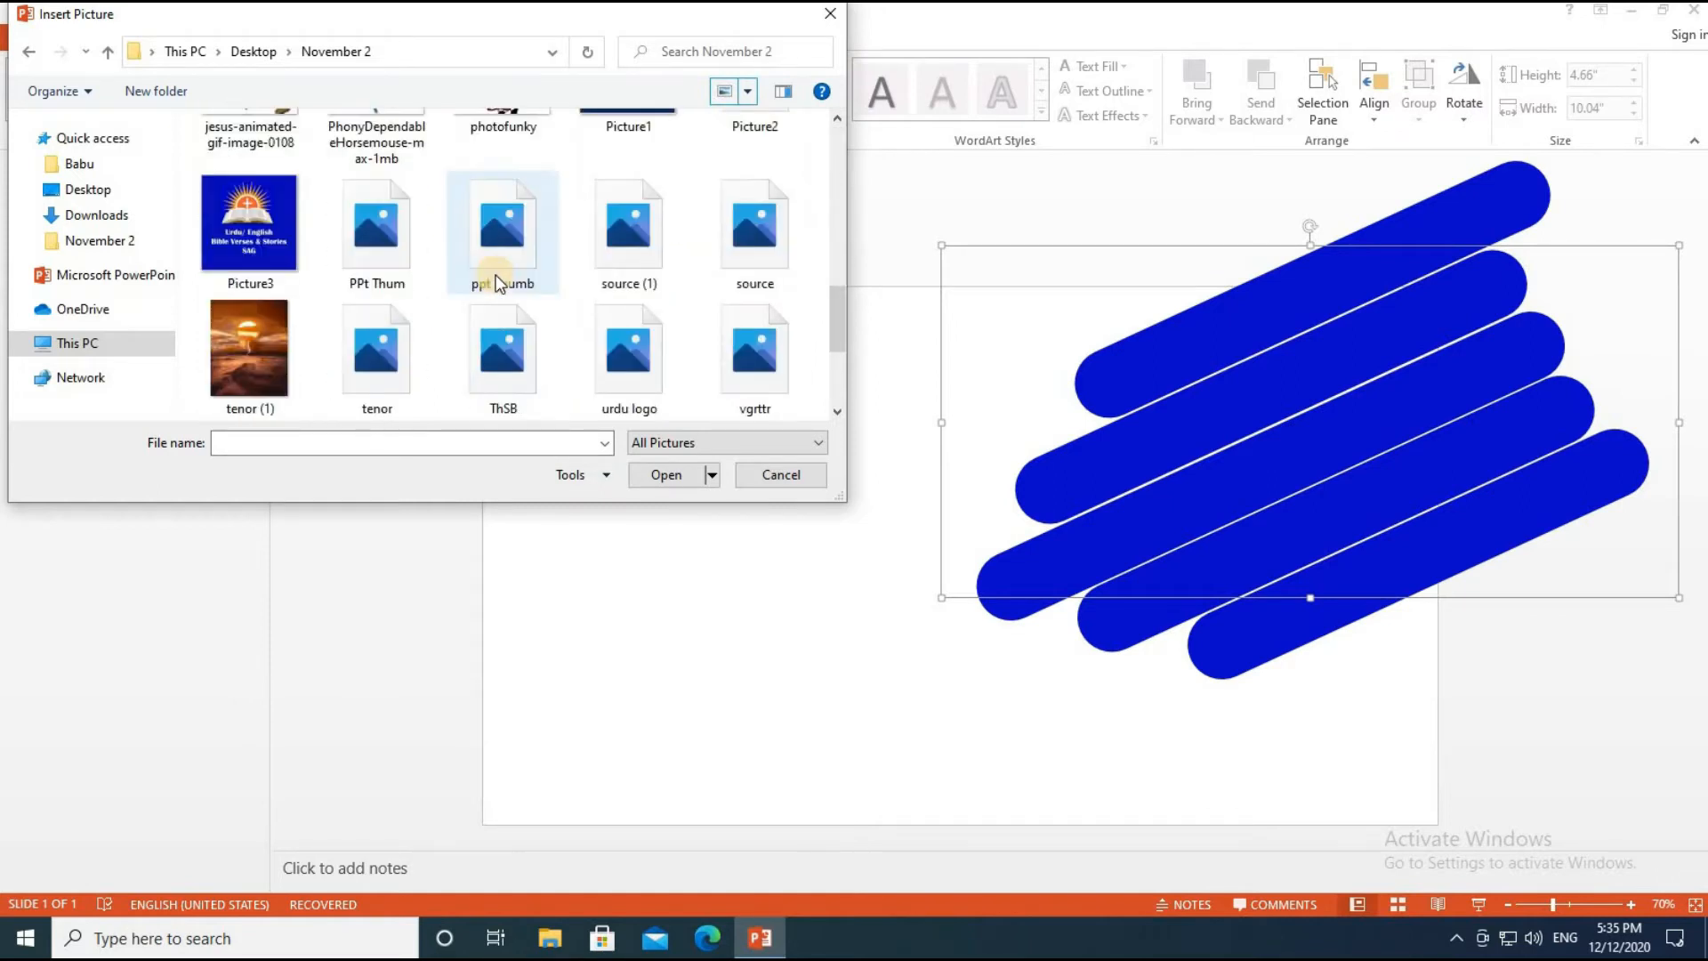
scroll(498, 282, down, 2)
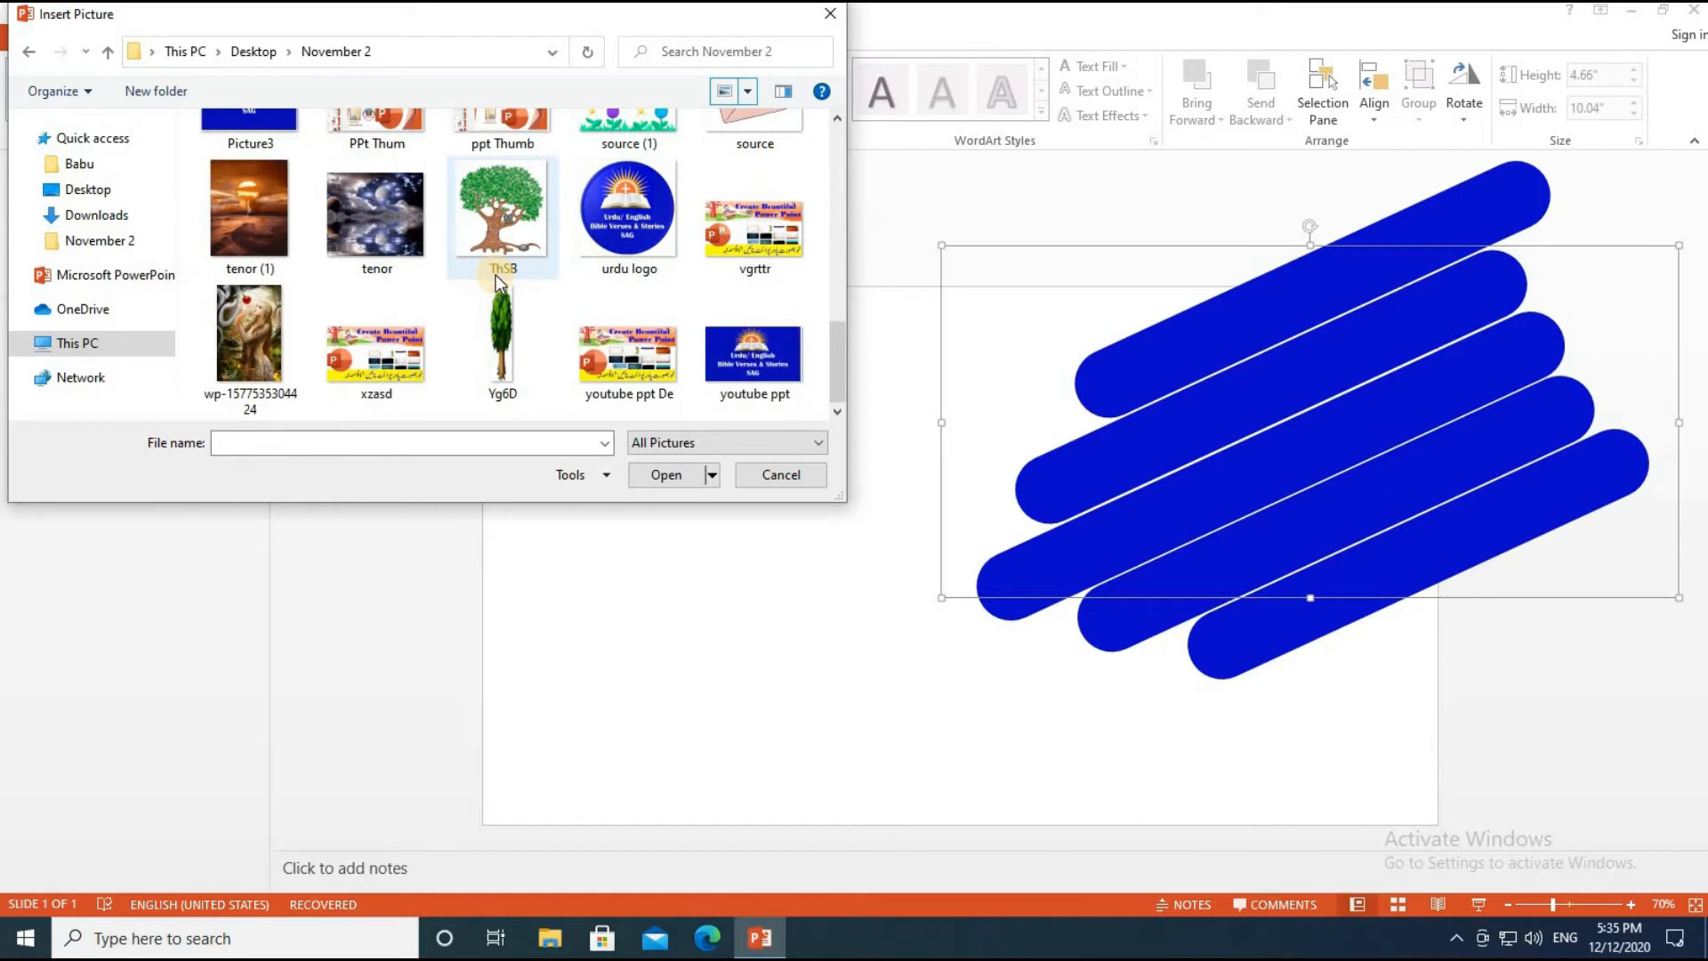
scroll(494, 275, up, 10)
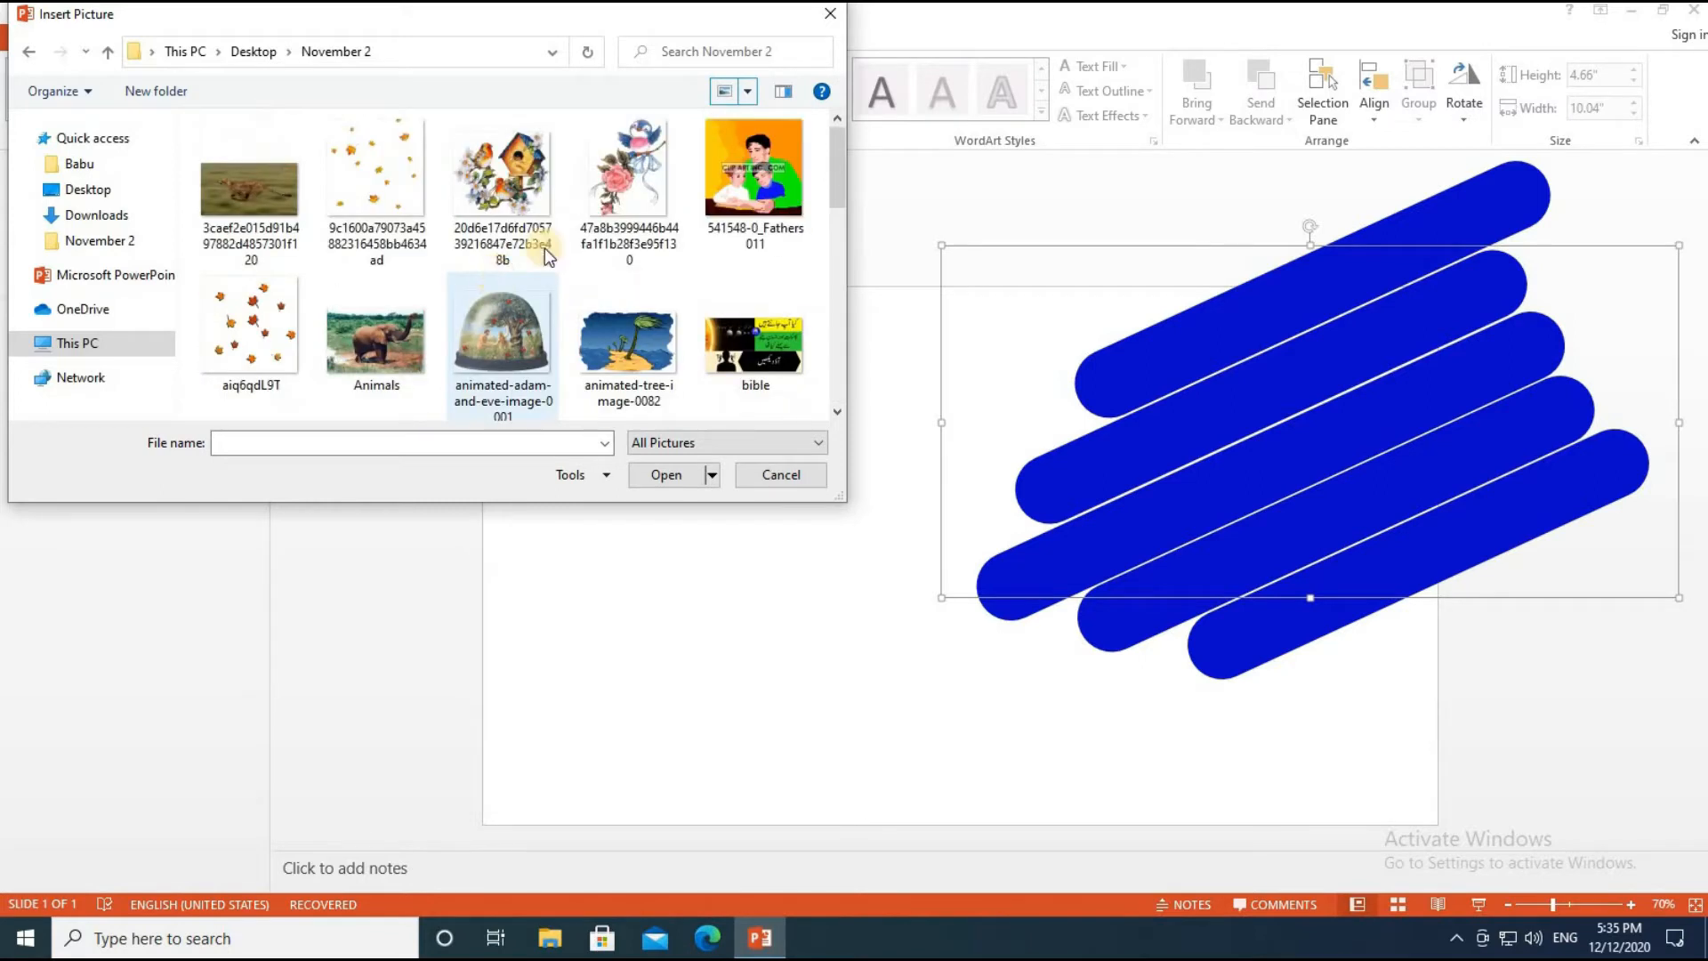
click(834, 16)
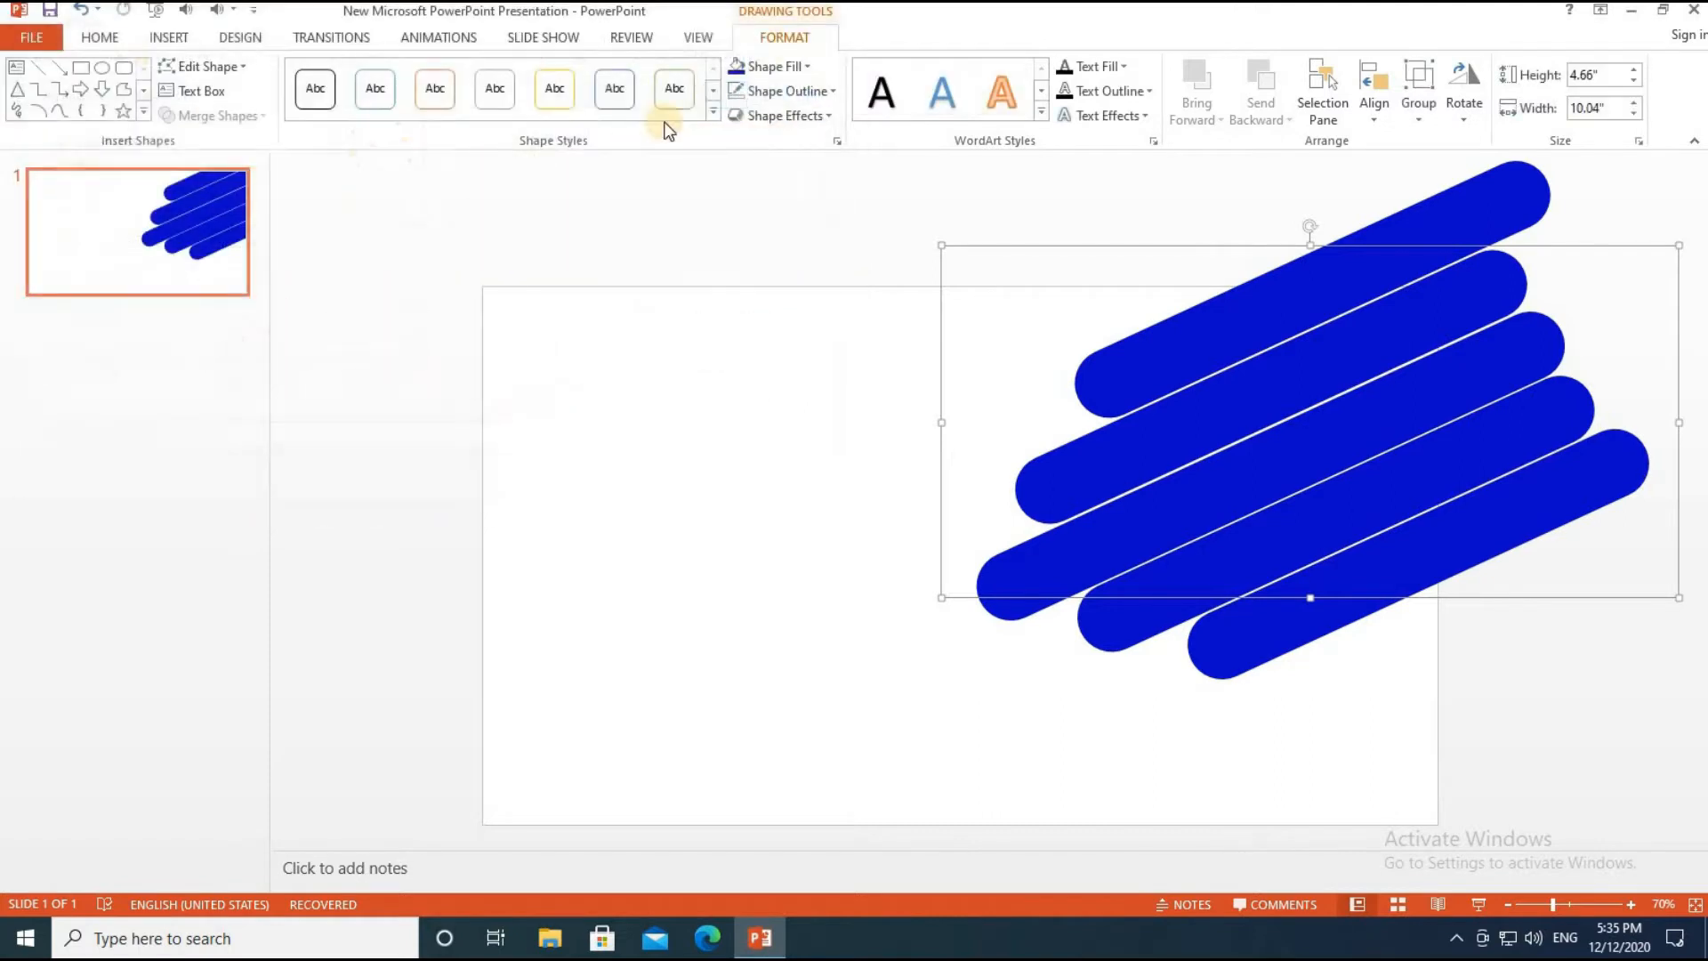
Start a picture fill for the grouped bars and search Bing Image Search for "fishes".
click(812, 72)
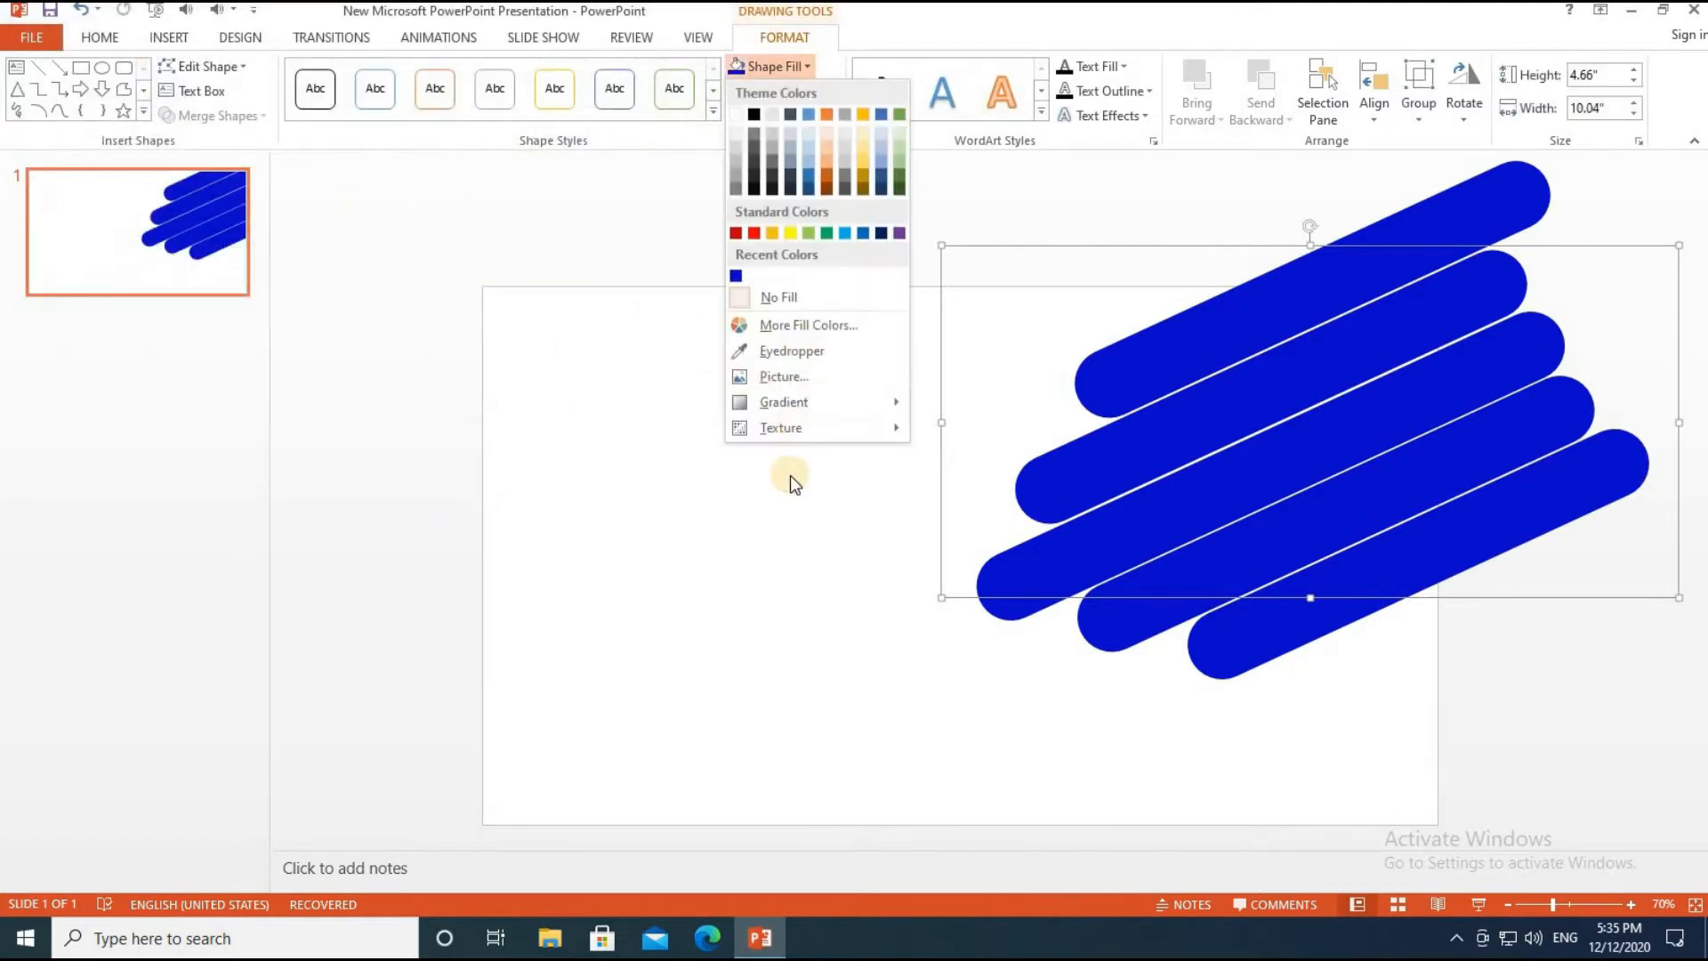
click(791, 379)
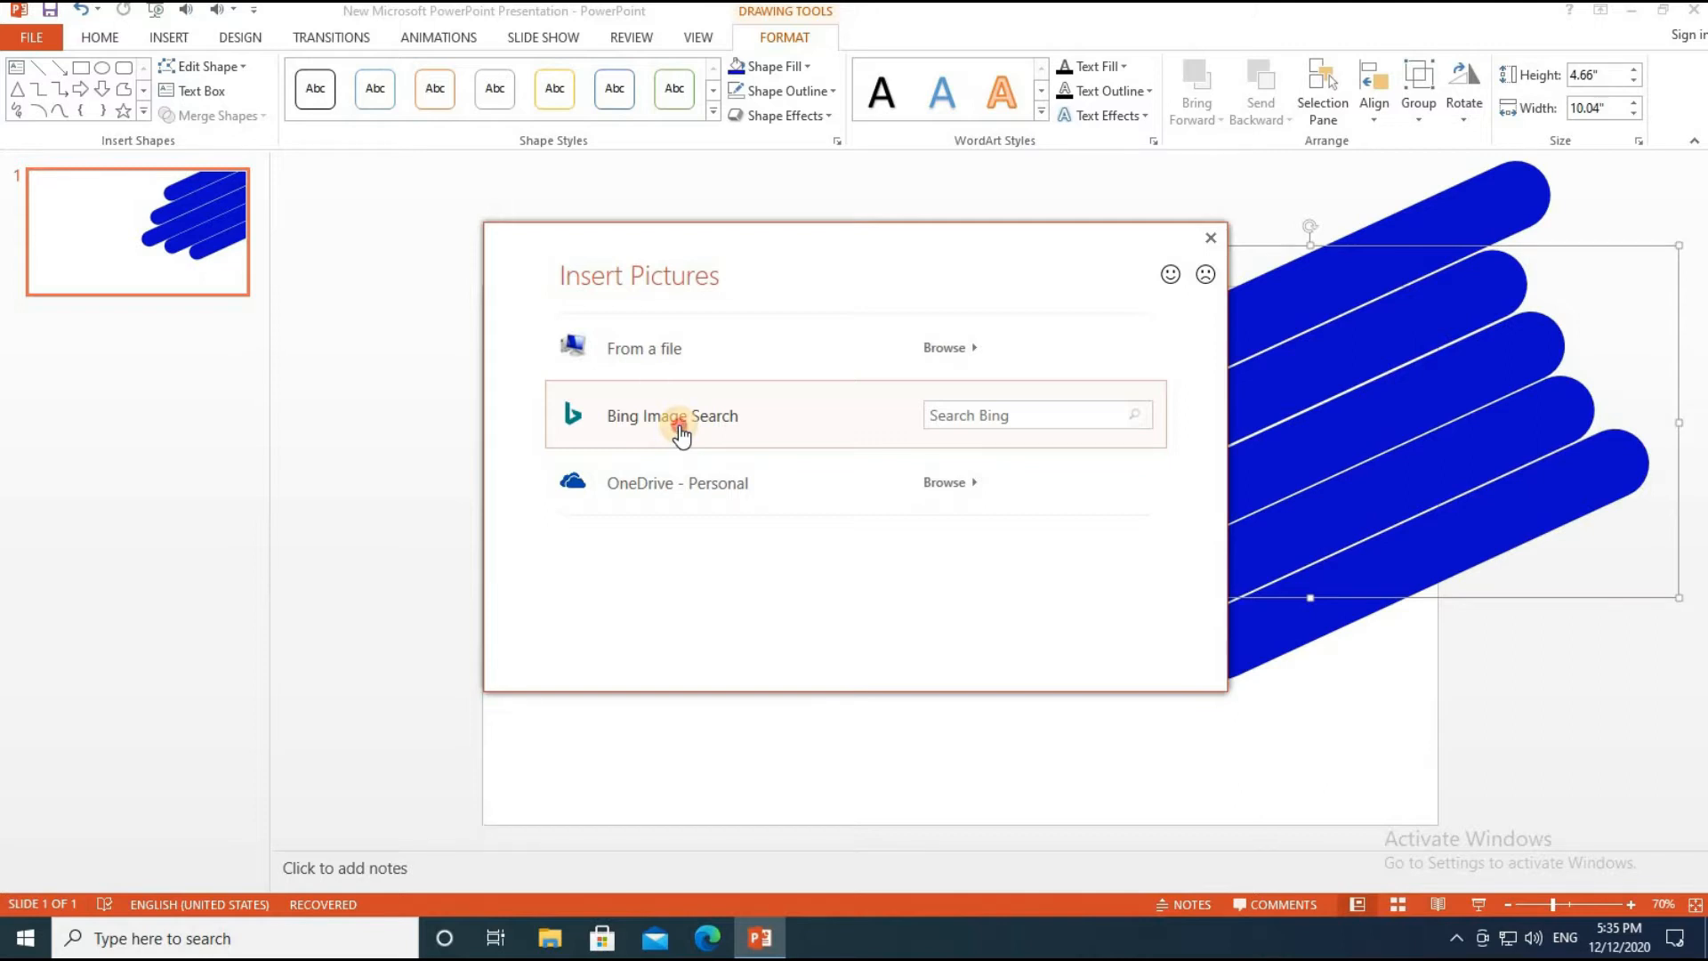
click(680, 425)
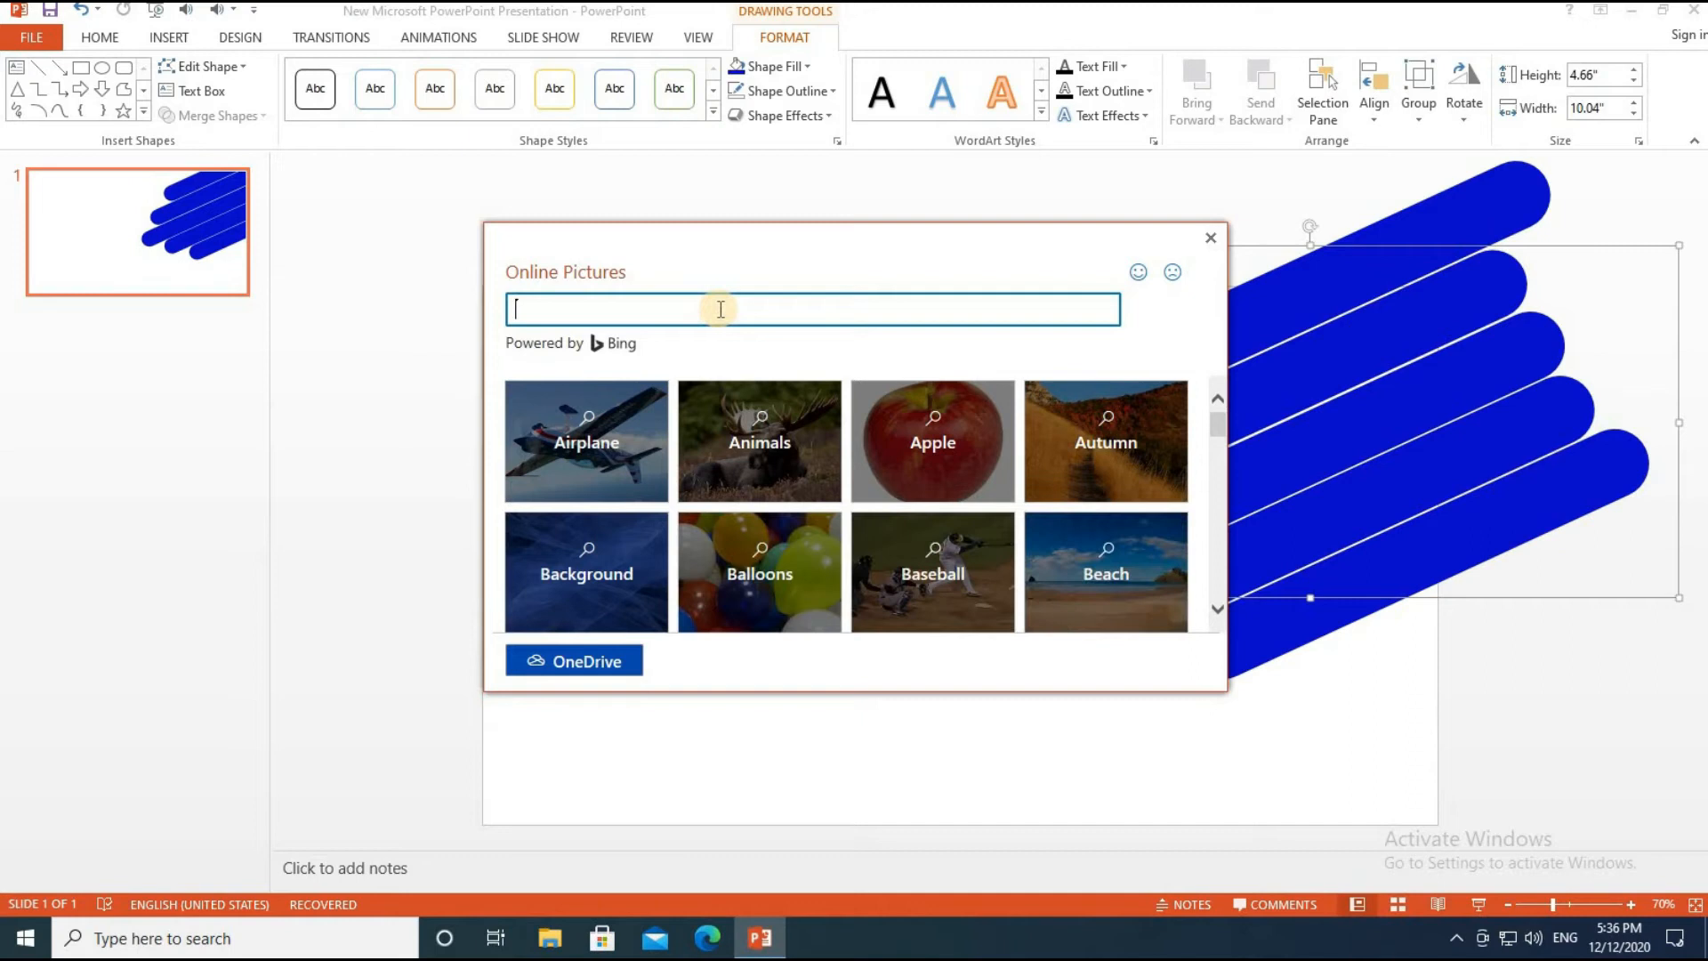
text(fishes)
key(Return)
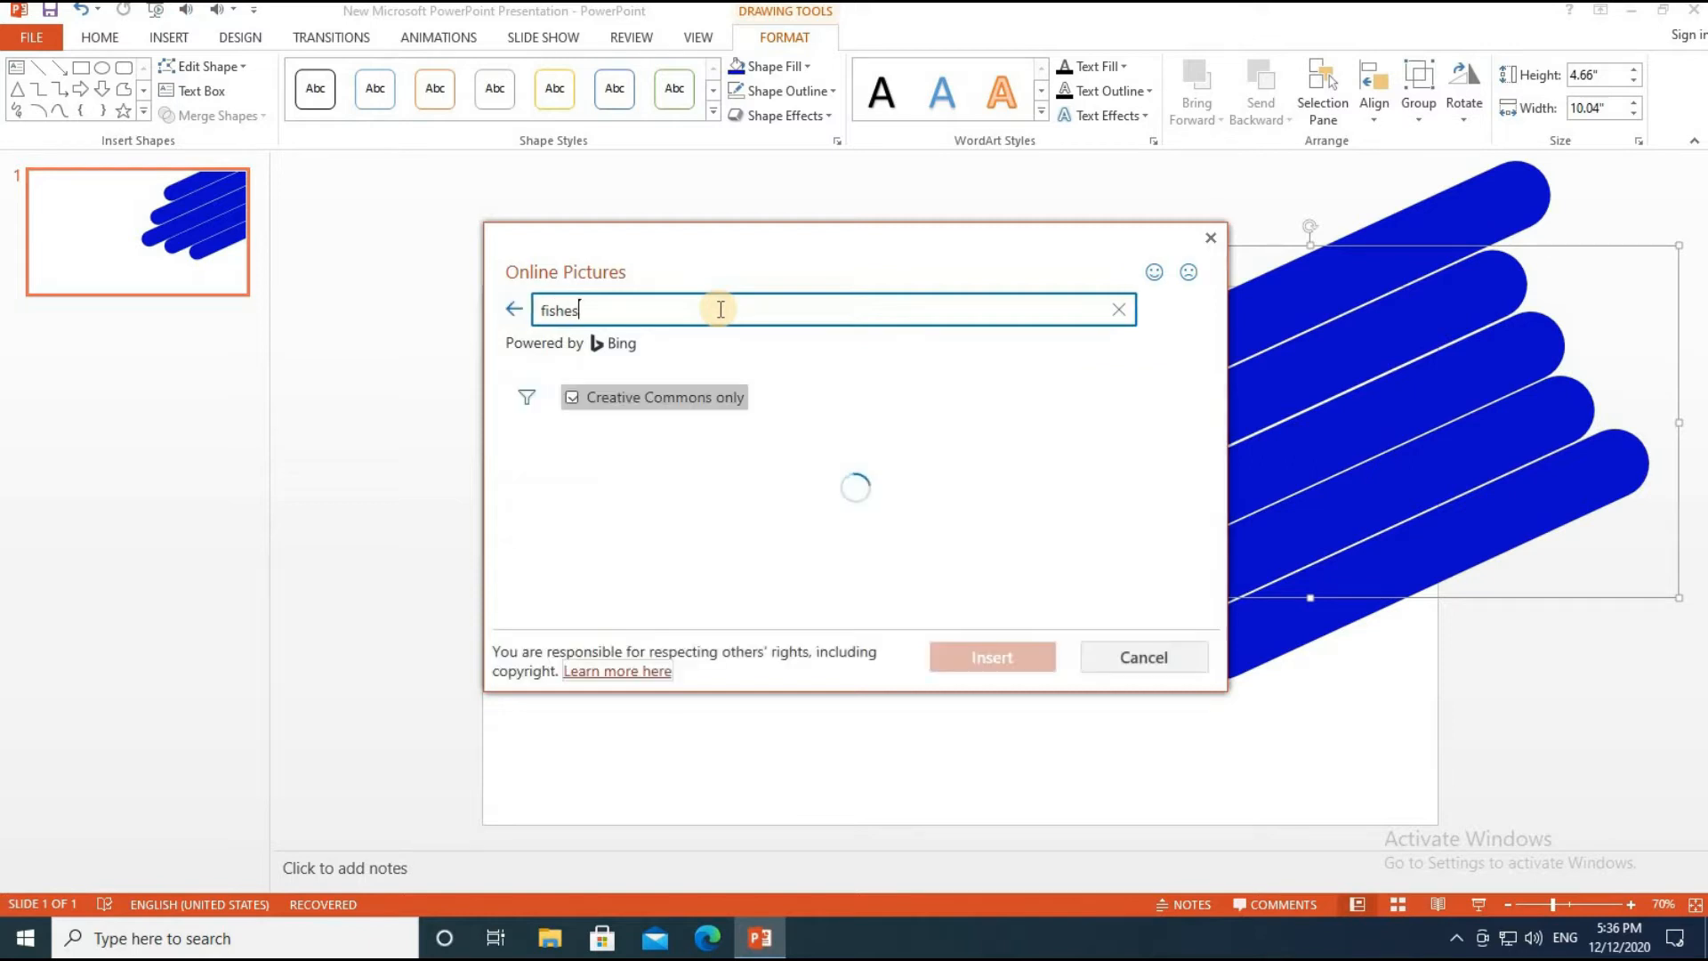
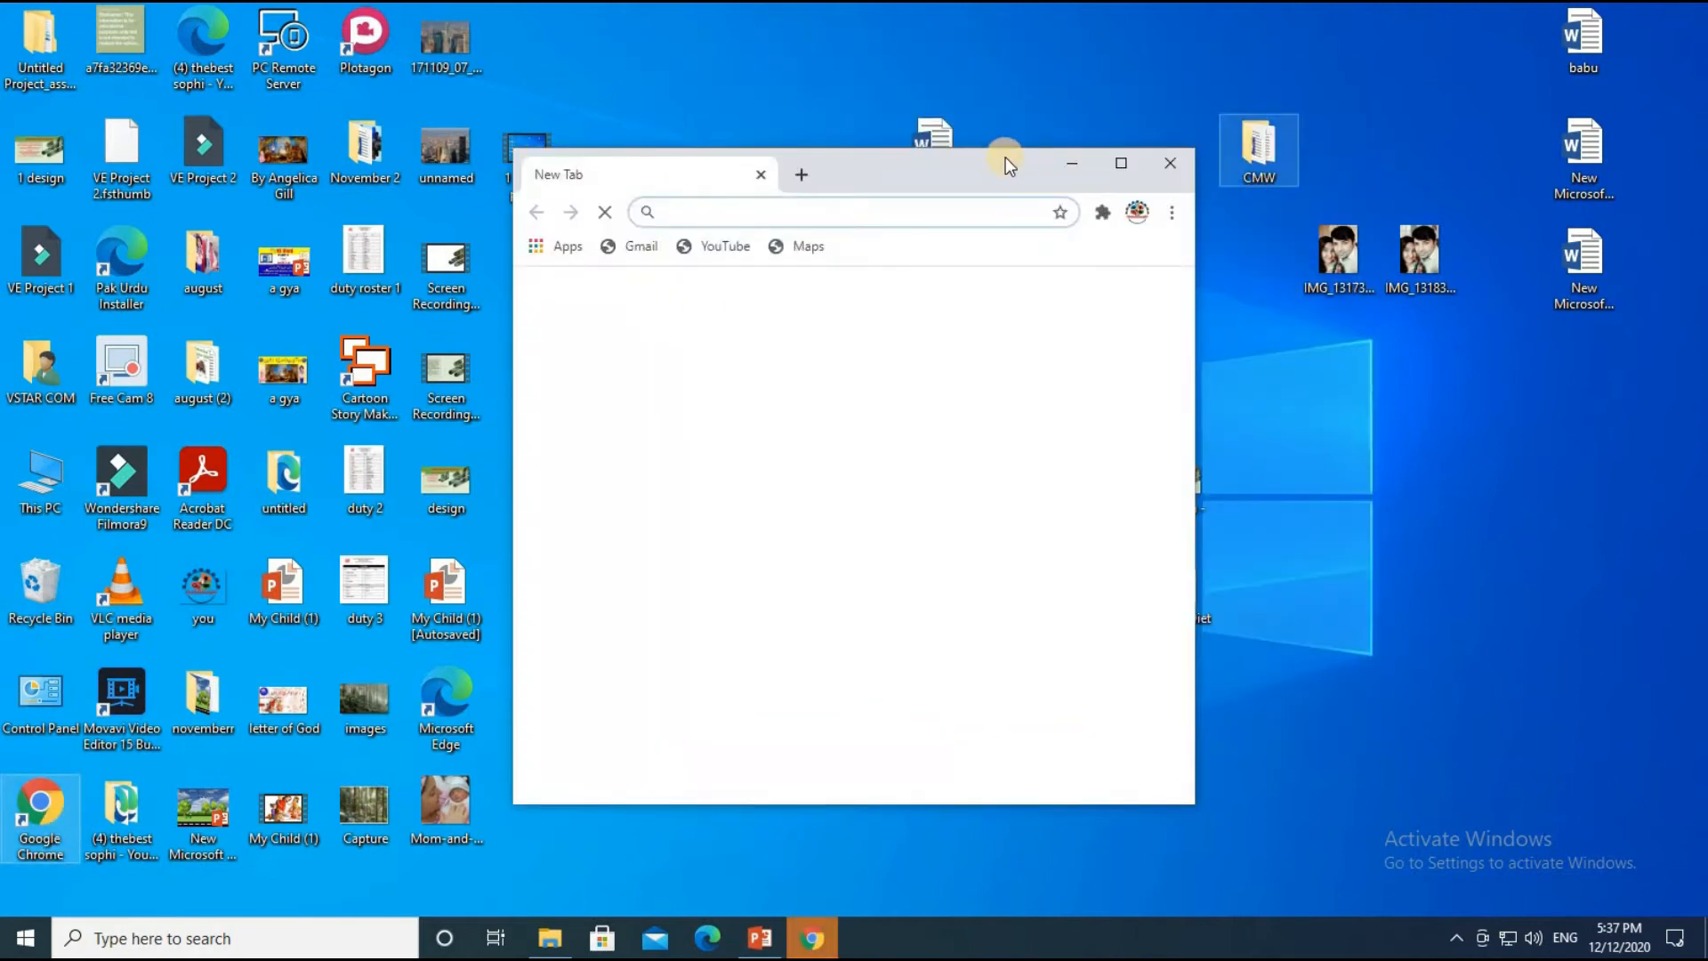
Switch to a maximized Google Chrome window and search Google Images for "fishes".
click(1124, 172)
click(745, 454)
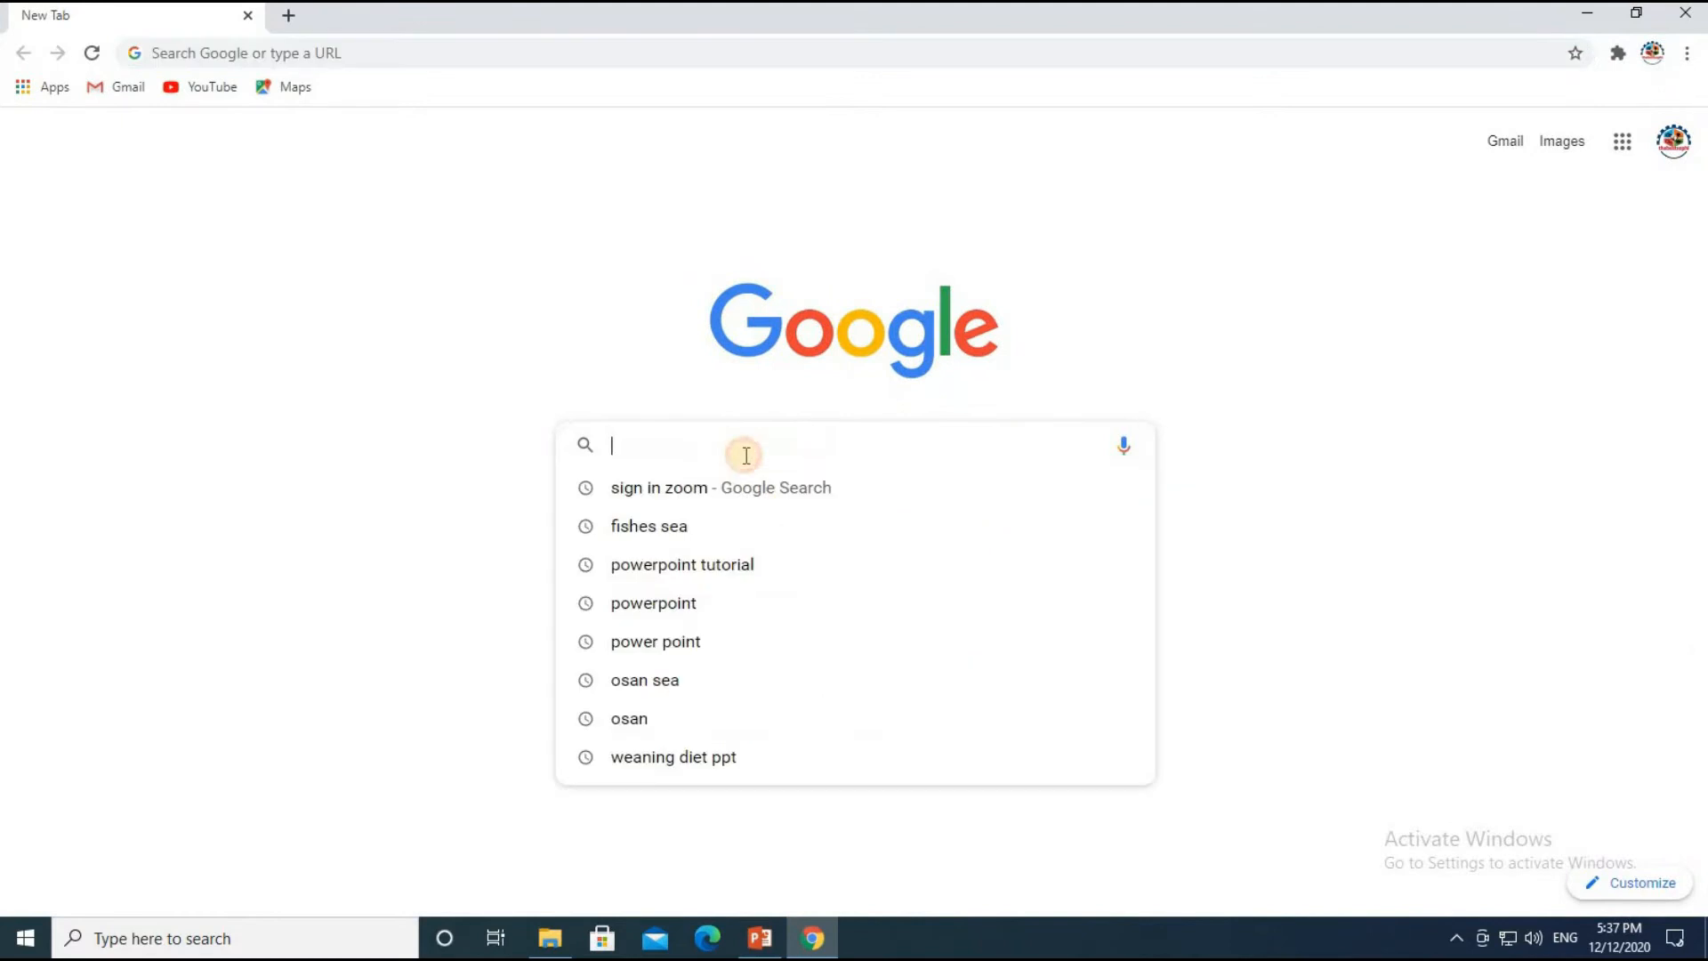
text(fi)
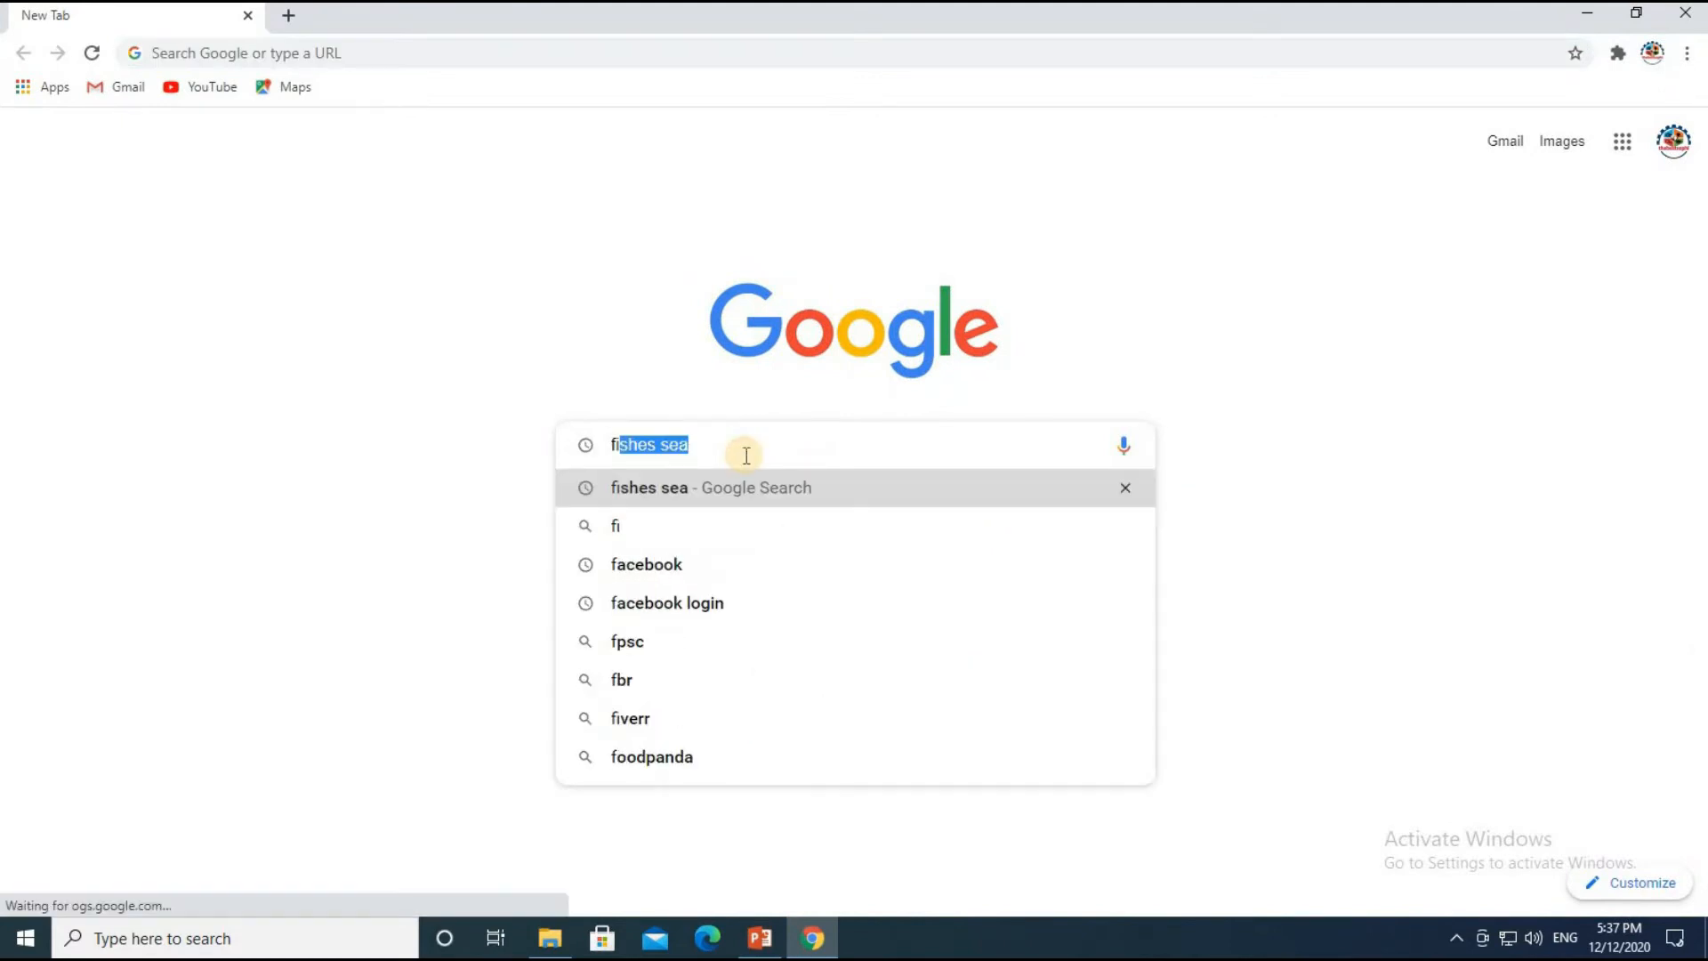
text(shes)
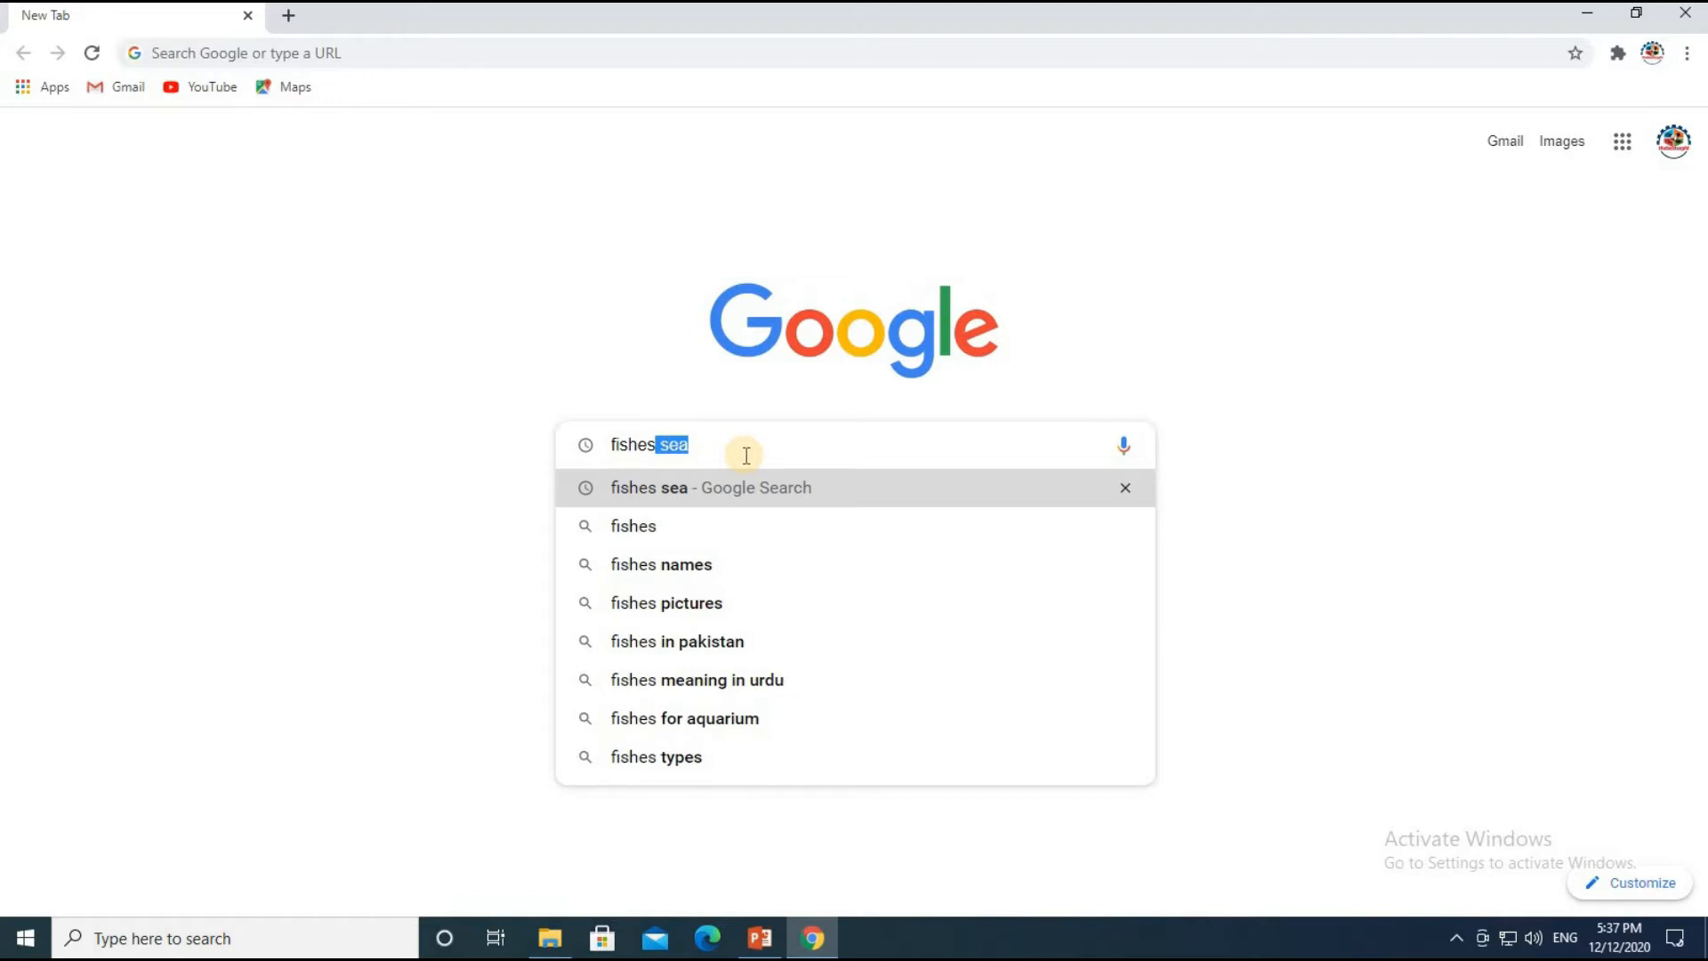
key(Delete)
key(Return)
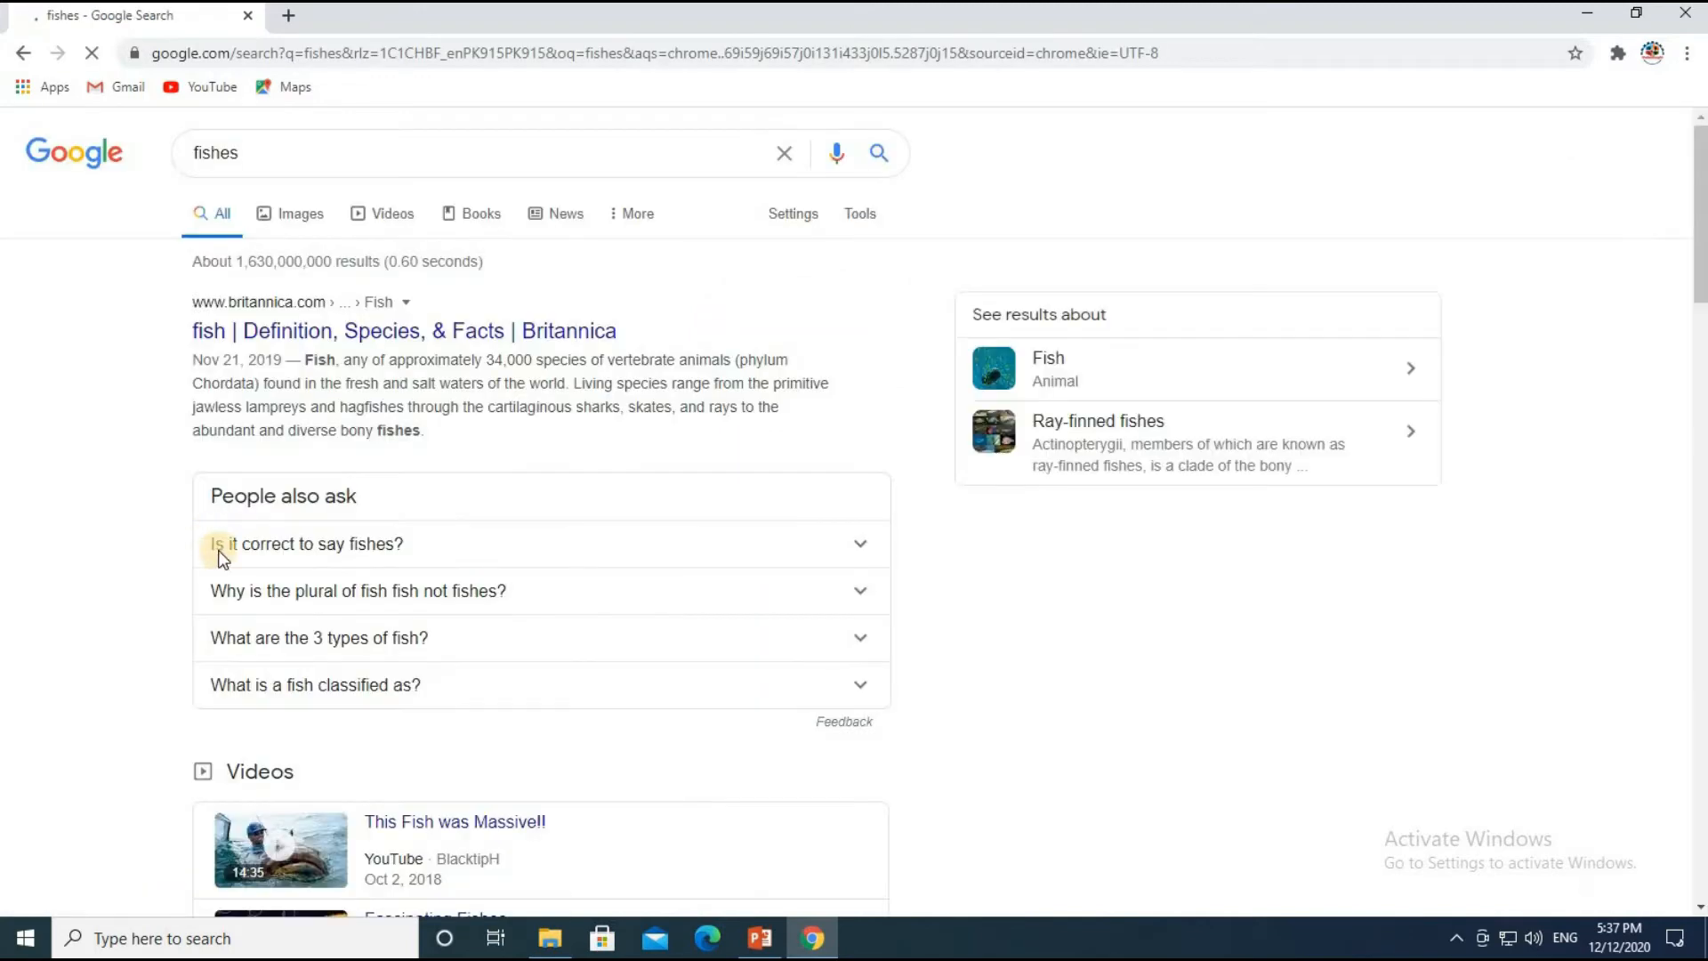
click(277, 223)
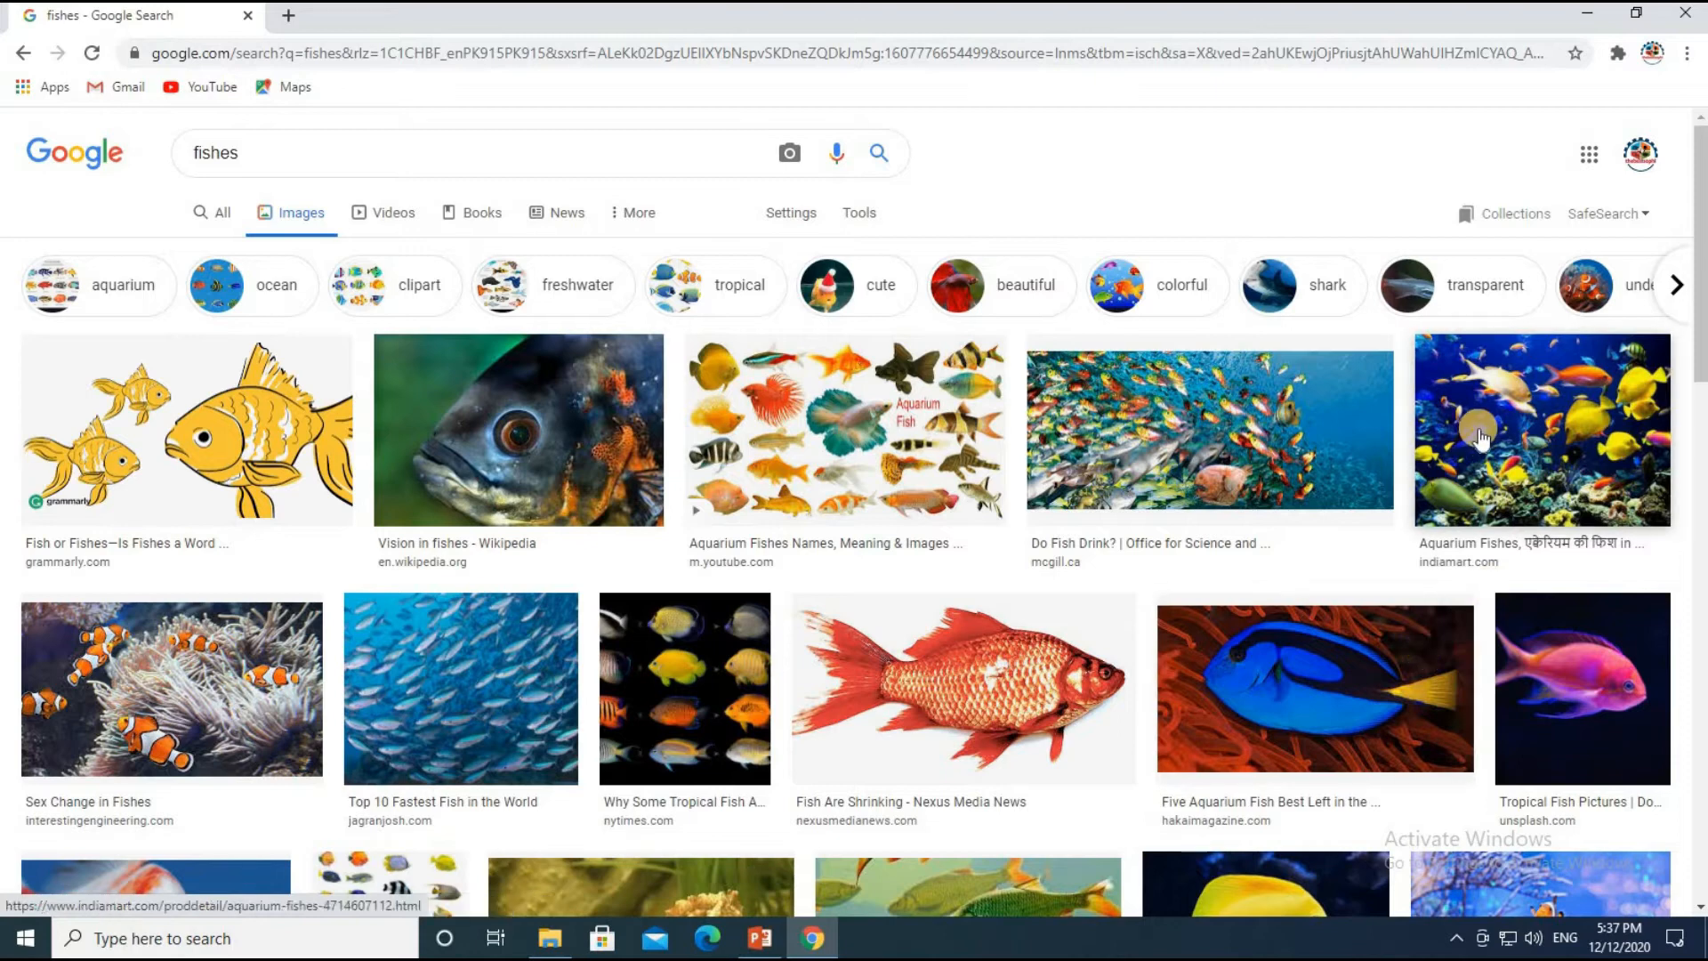
Browse the fishes image results for a colourful underwater picture suitable for filling the grouped bars.
scroll(1481, 438, down, 1)
scroll(1478, 429, down, 10)
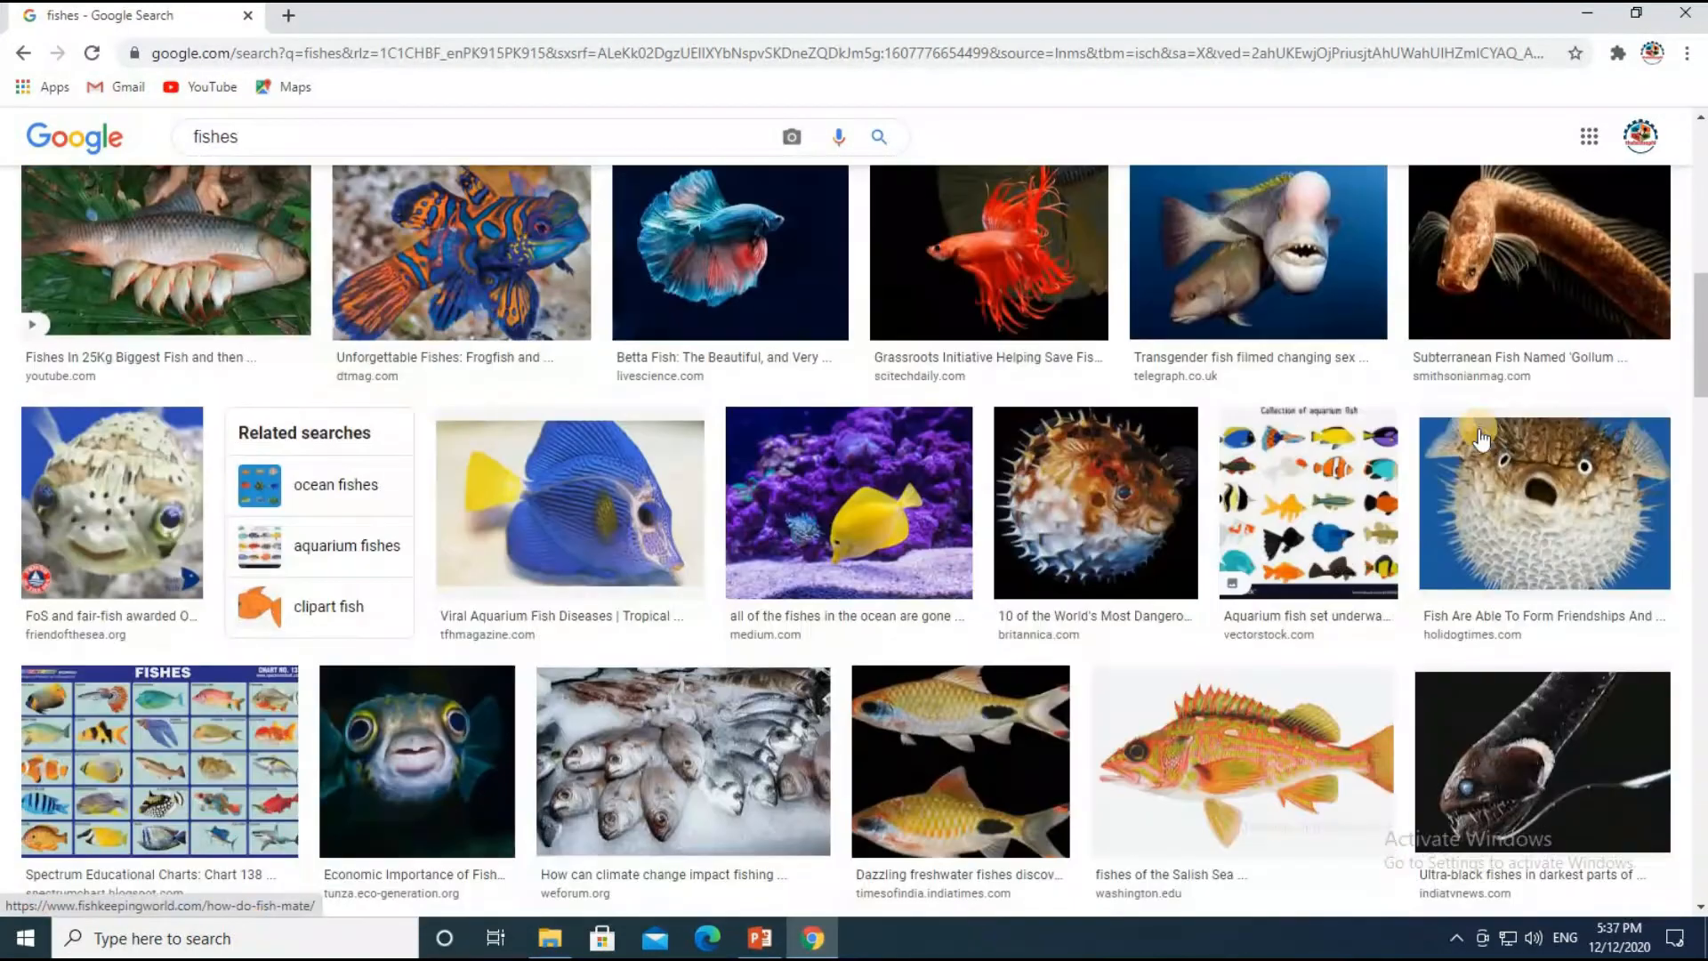
scroll(845, 691, down, 9)
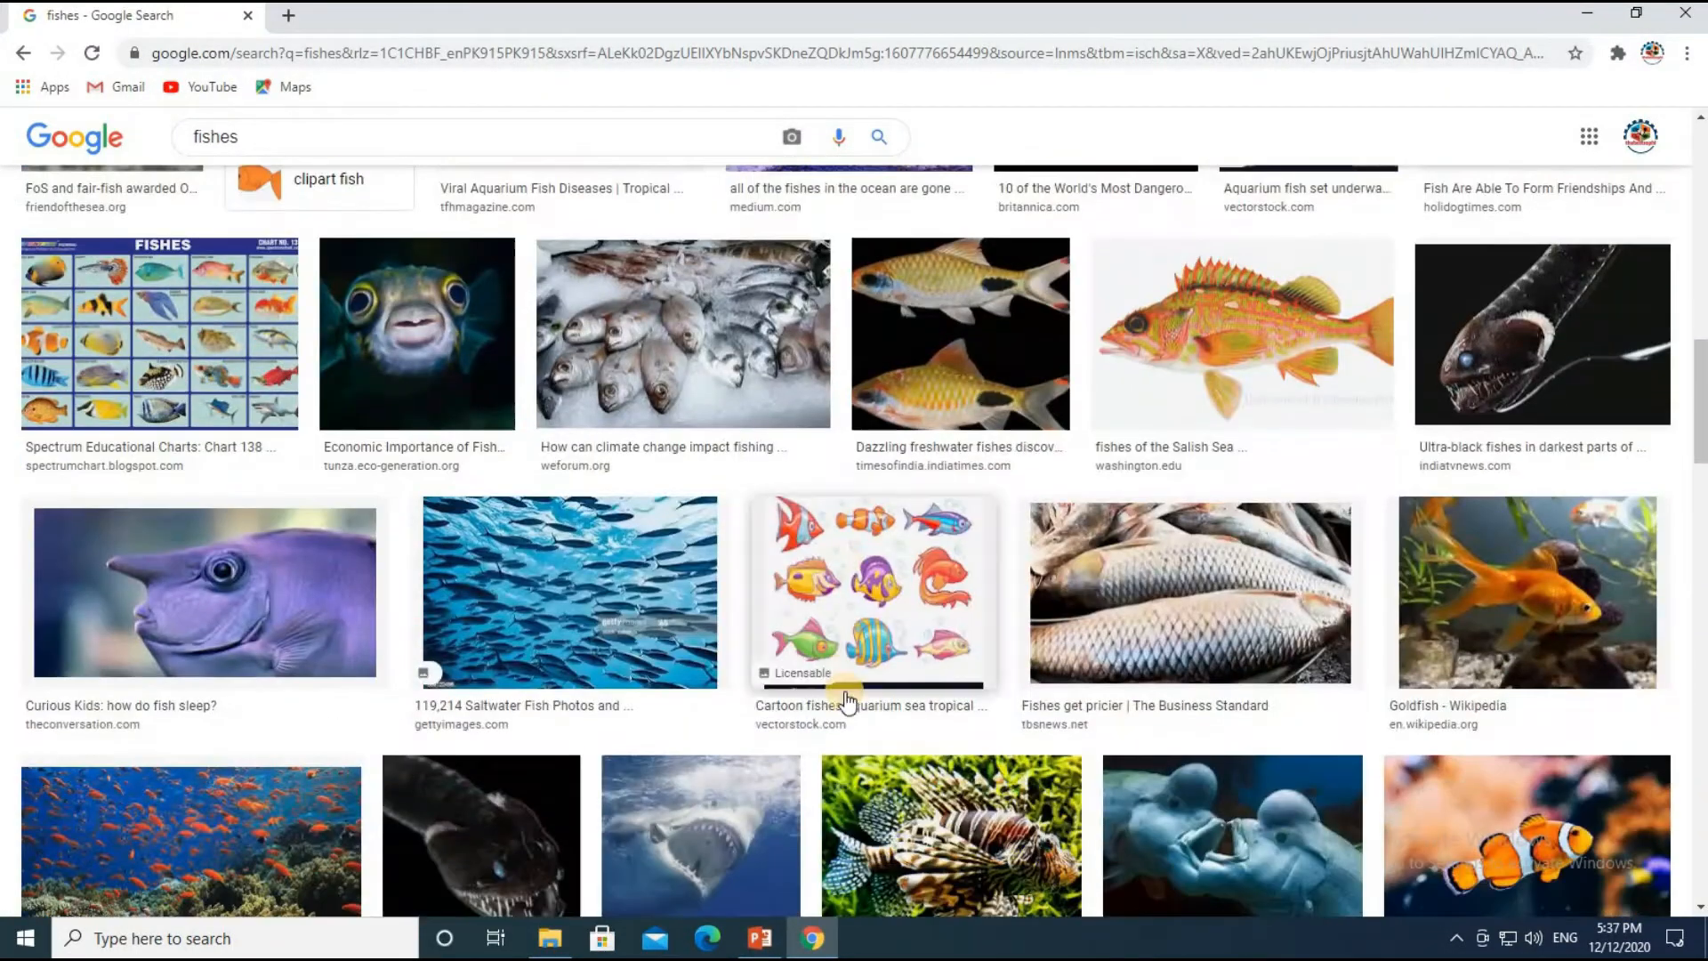
scroll(844, 700, down, 14)
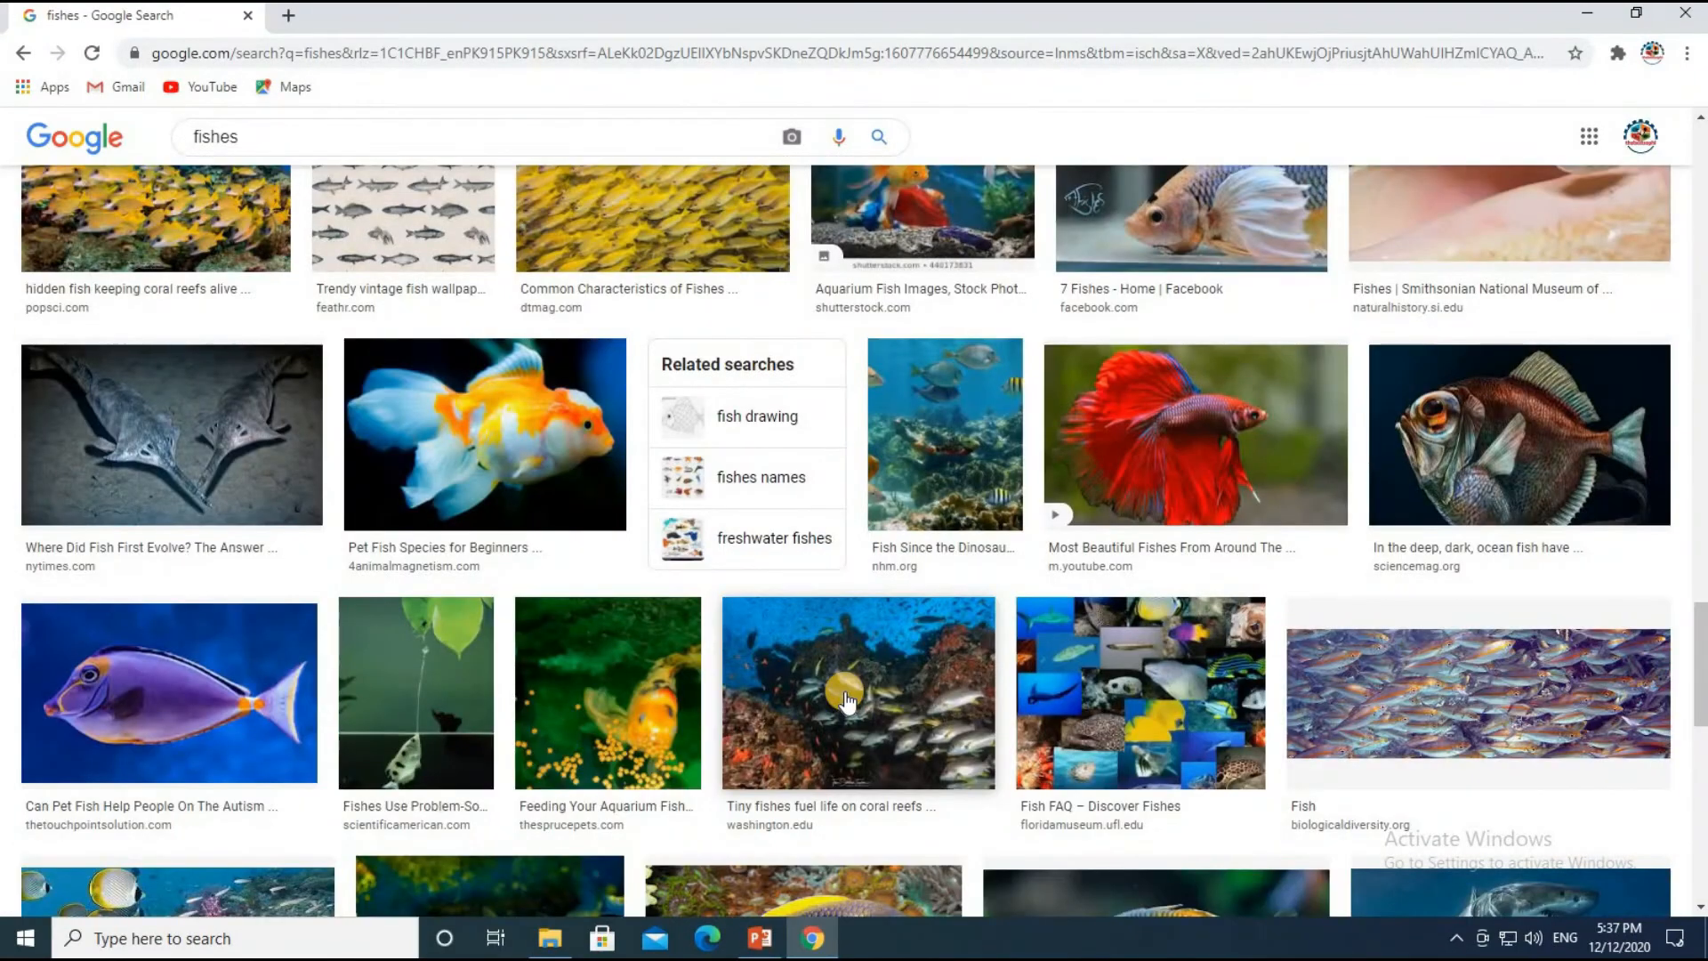
scroll(844, 700, down, 13)
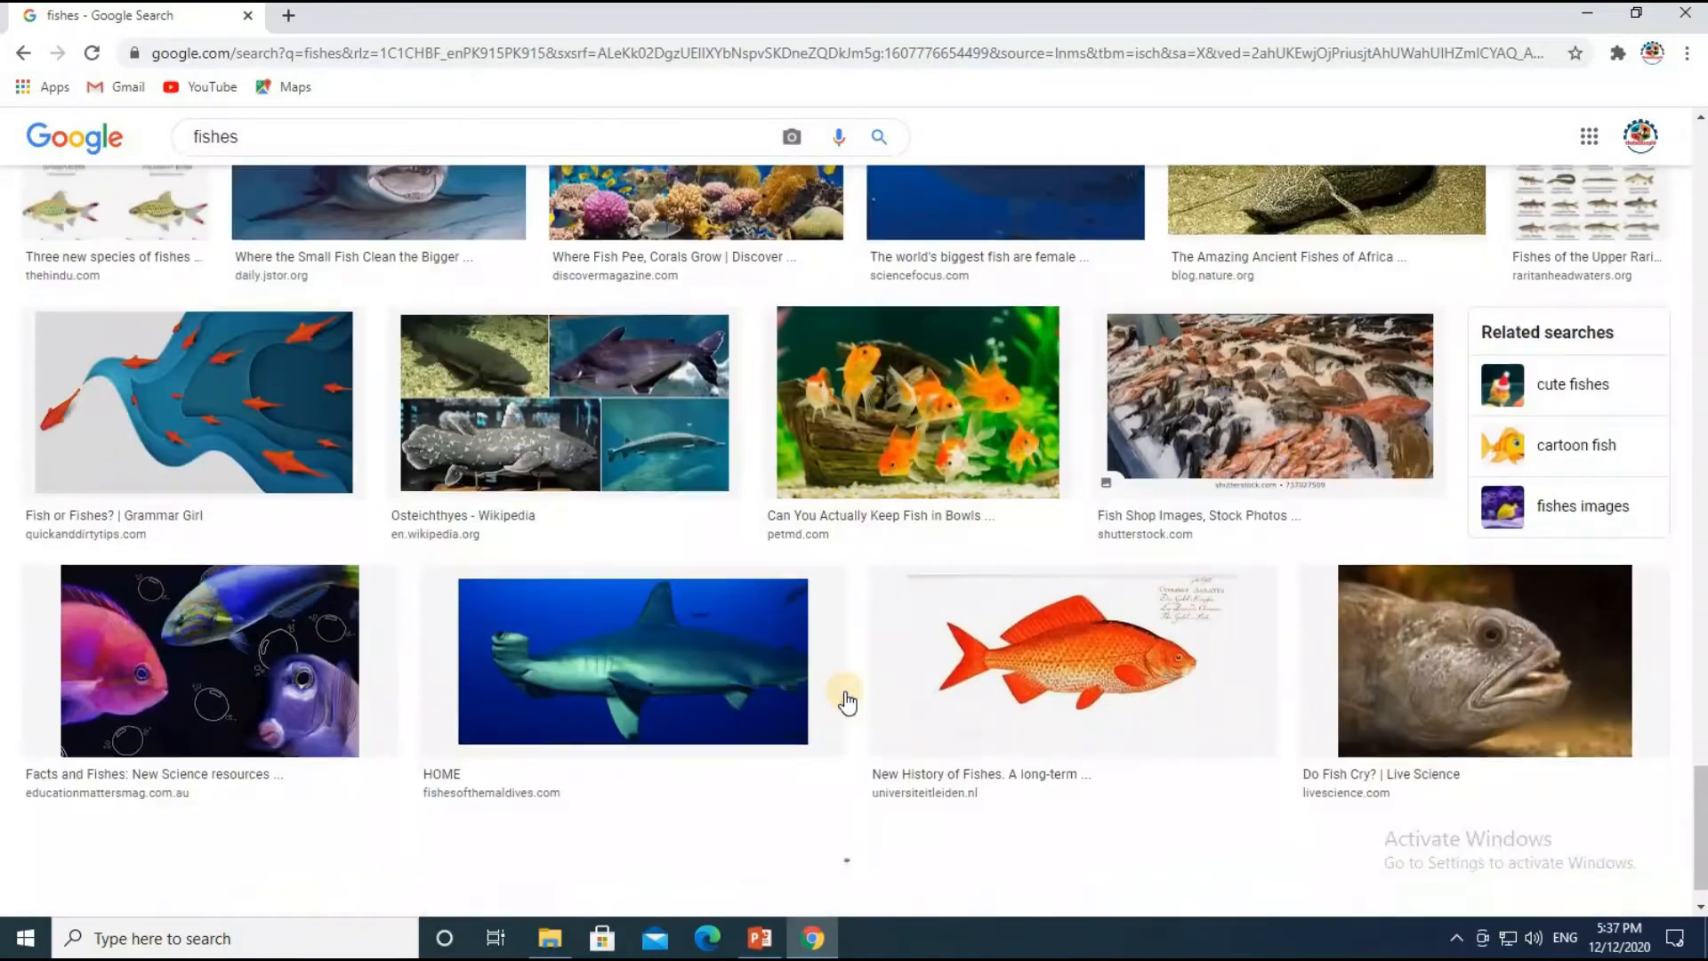
scroll(847, 702, down, 8)
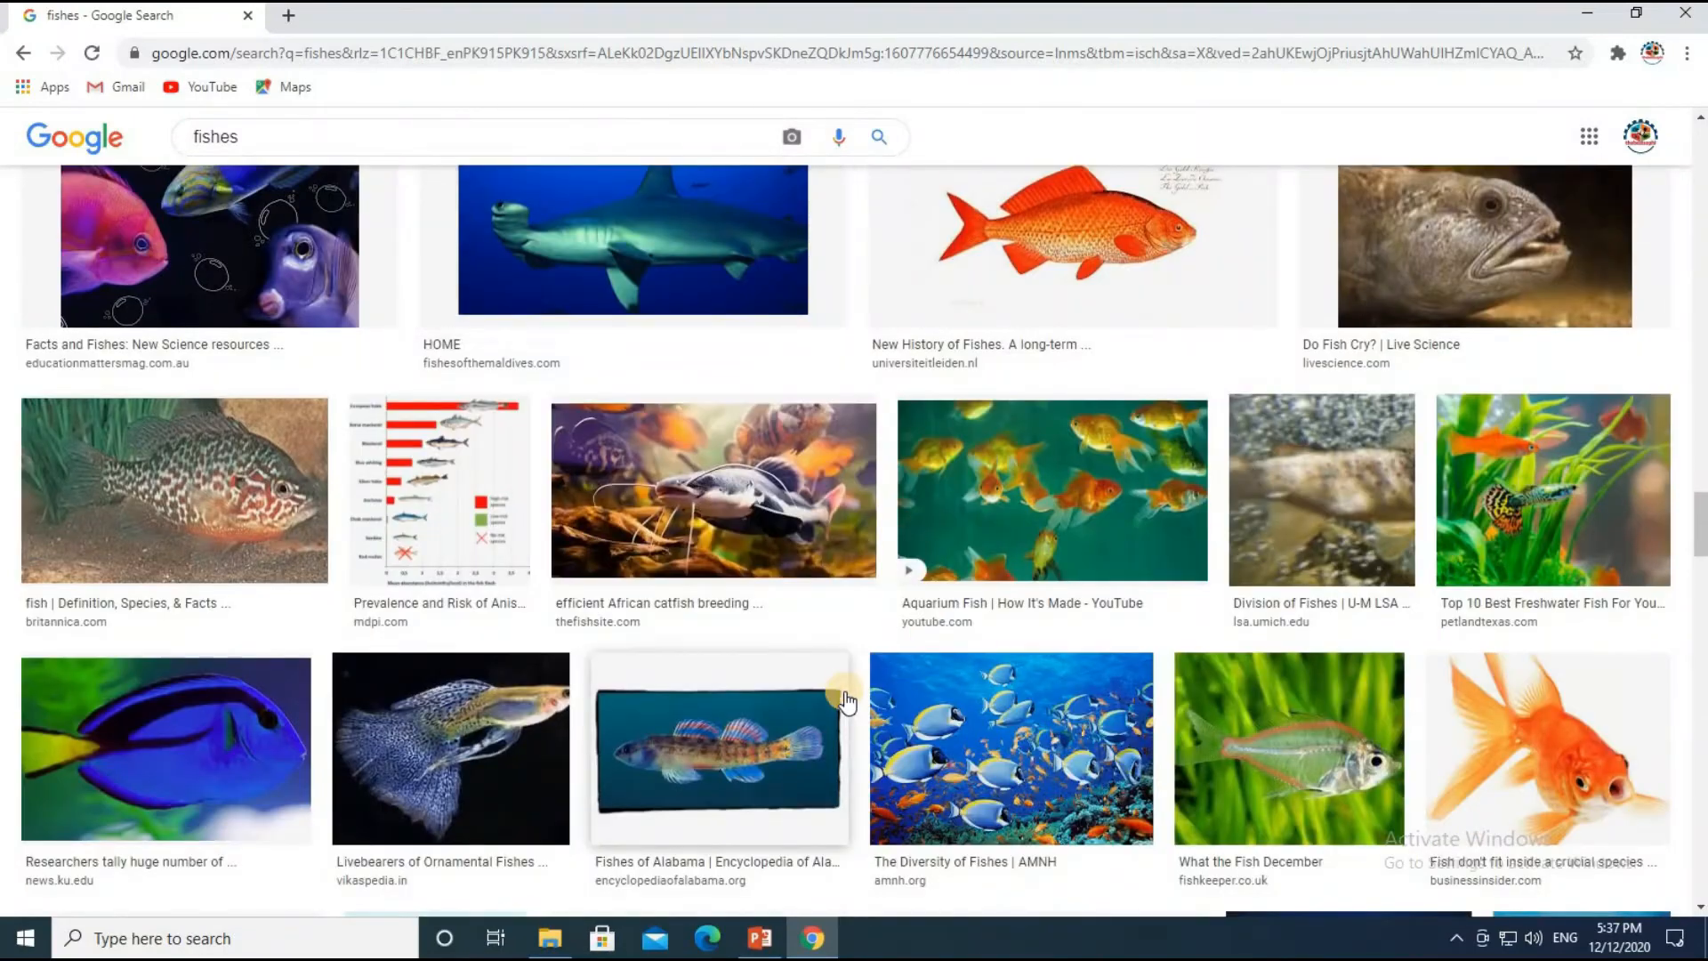
scroll(845, 700, down, 12)
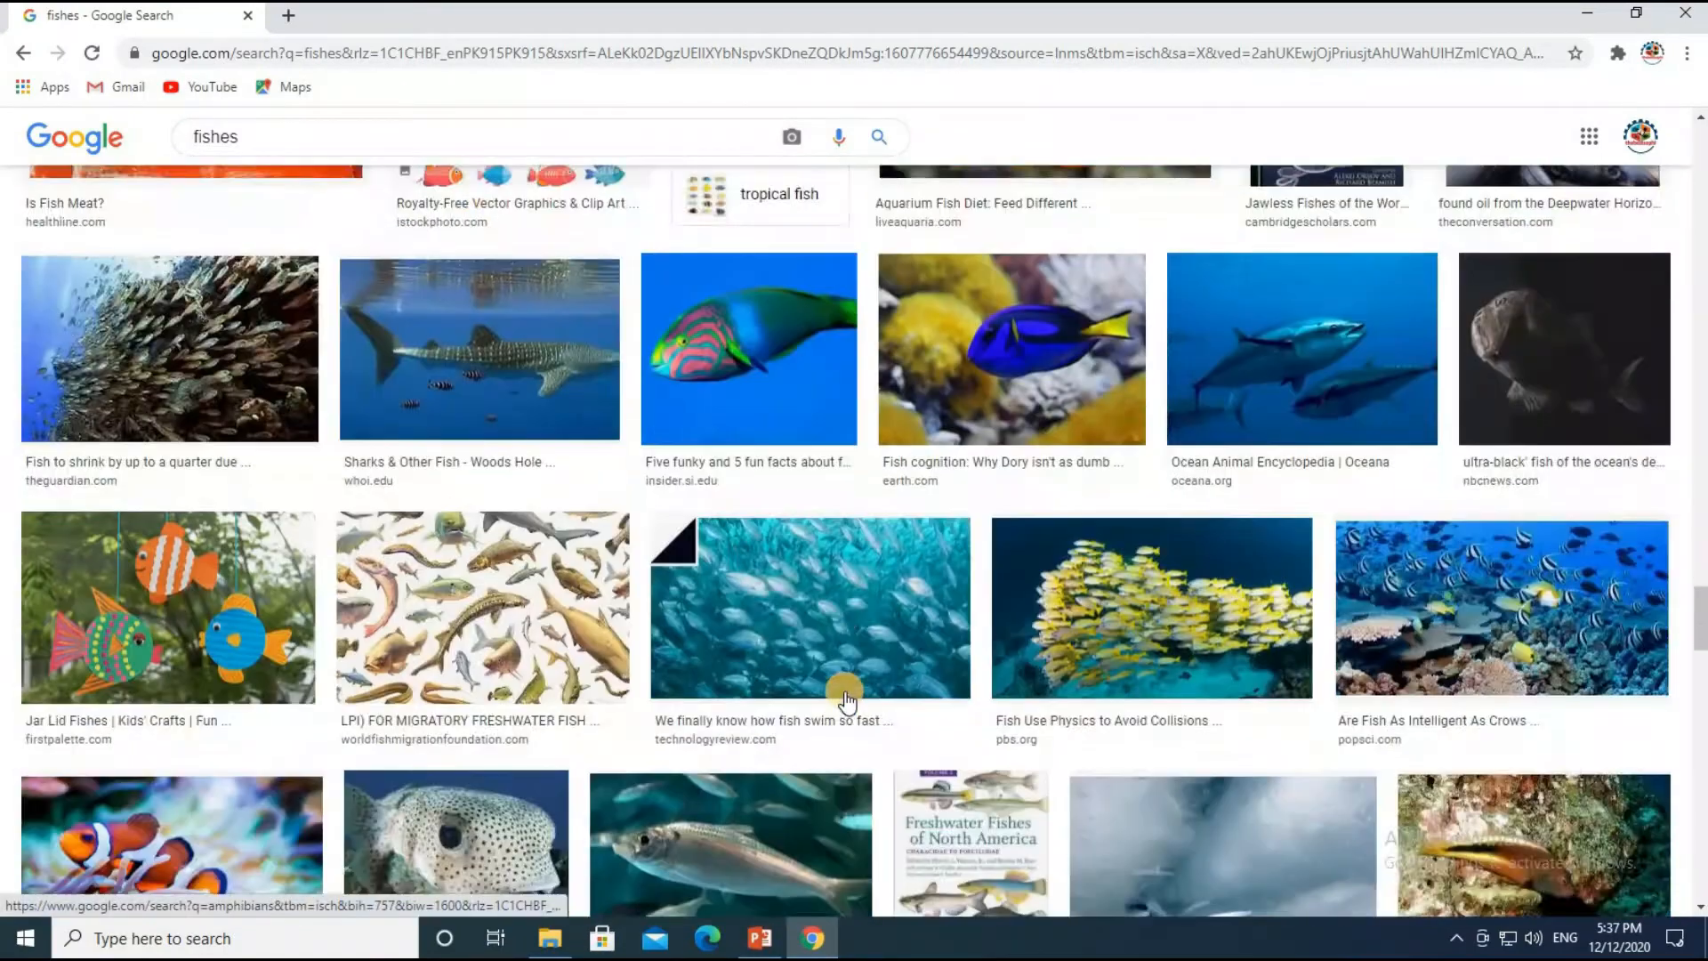
scroll(845, 700, down, 8)
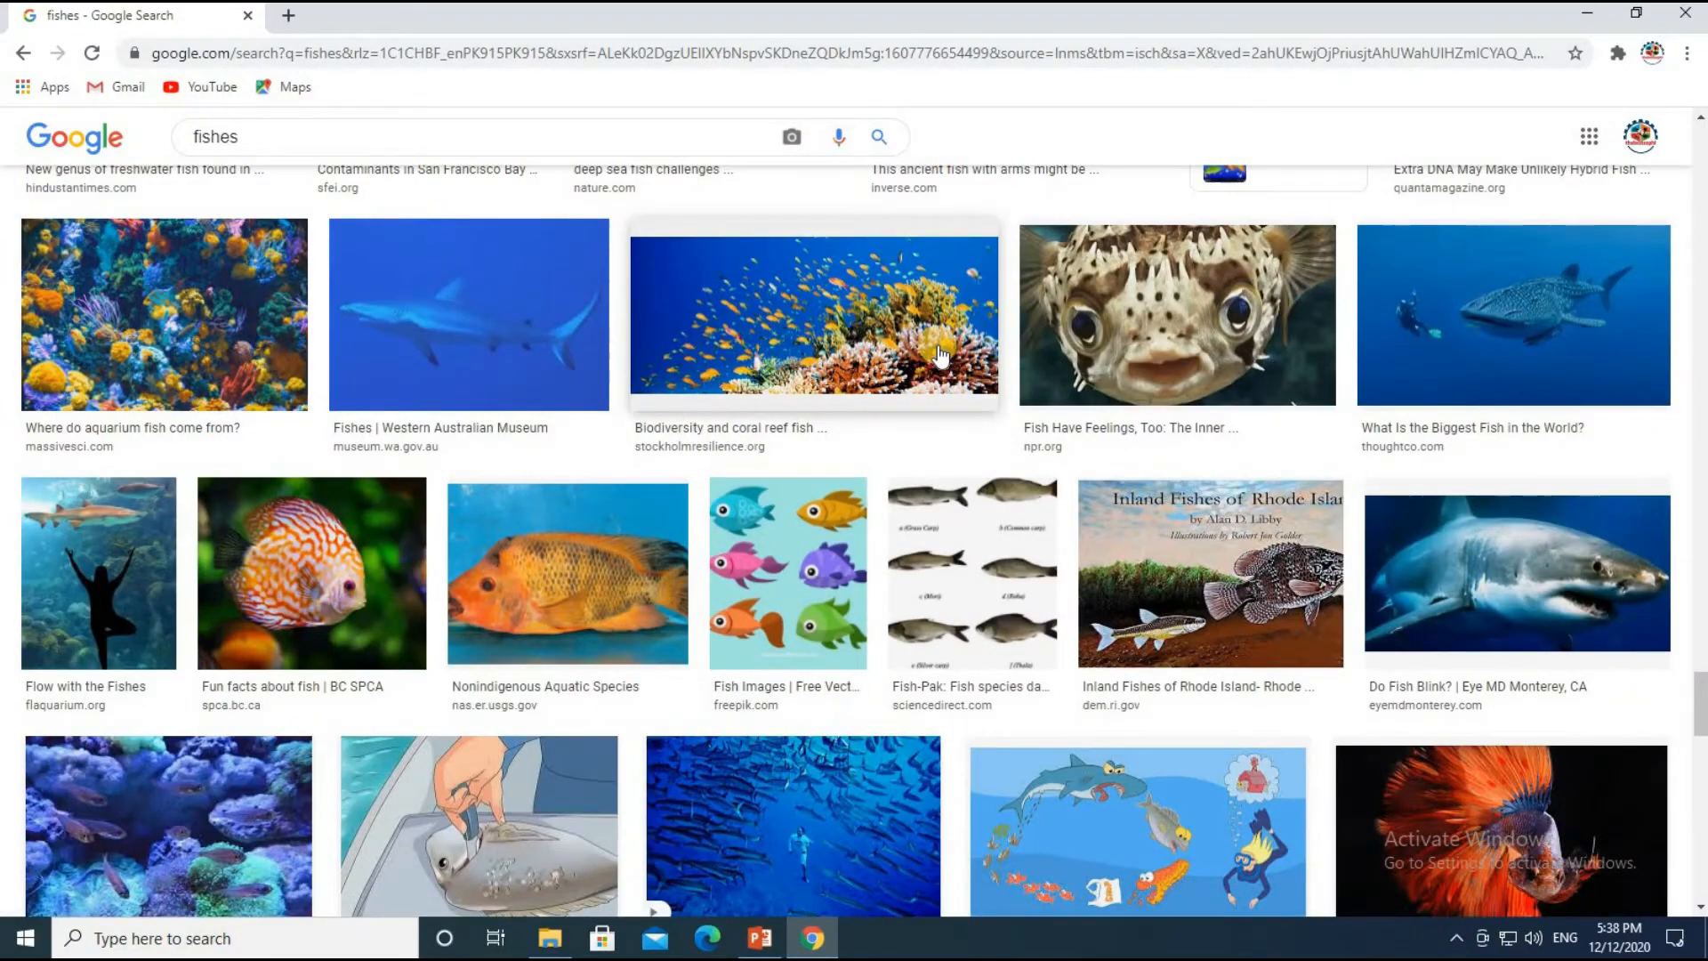
scroll(750, 605, down, 14)
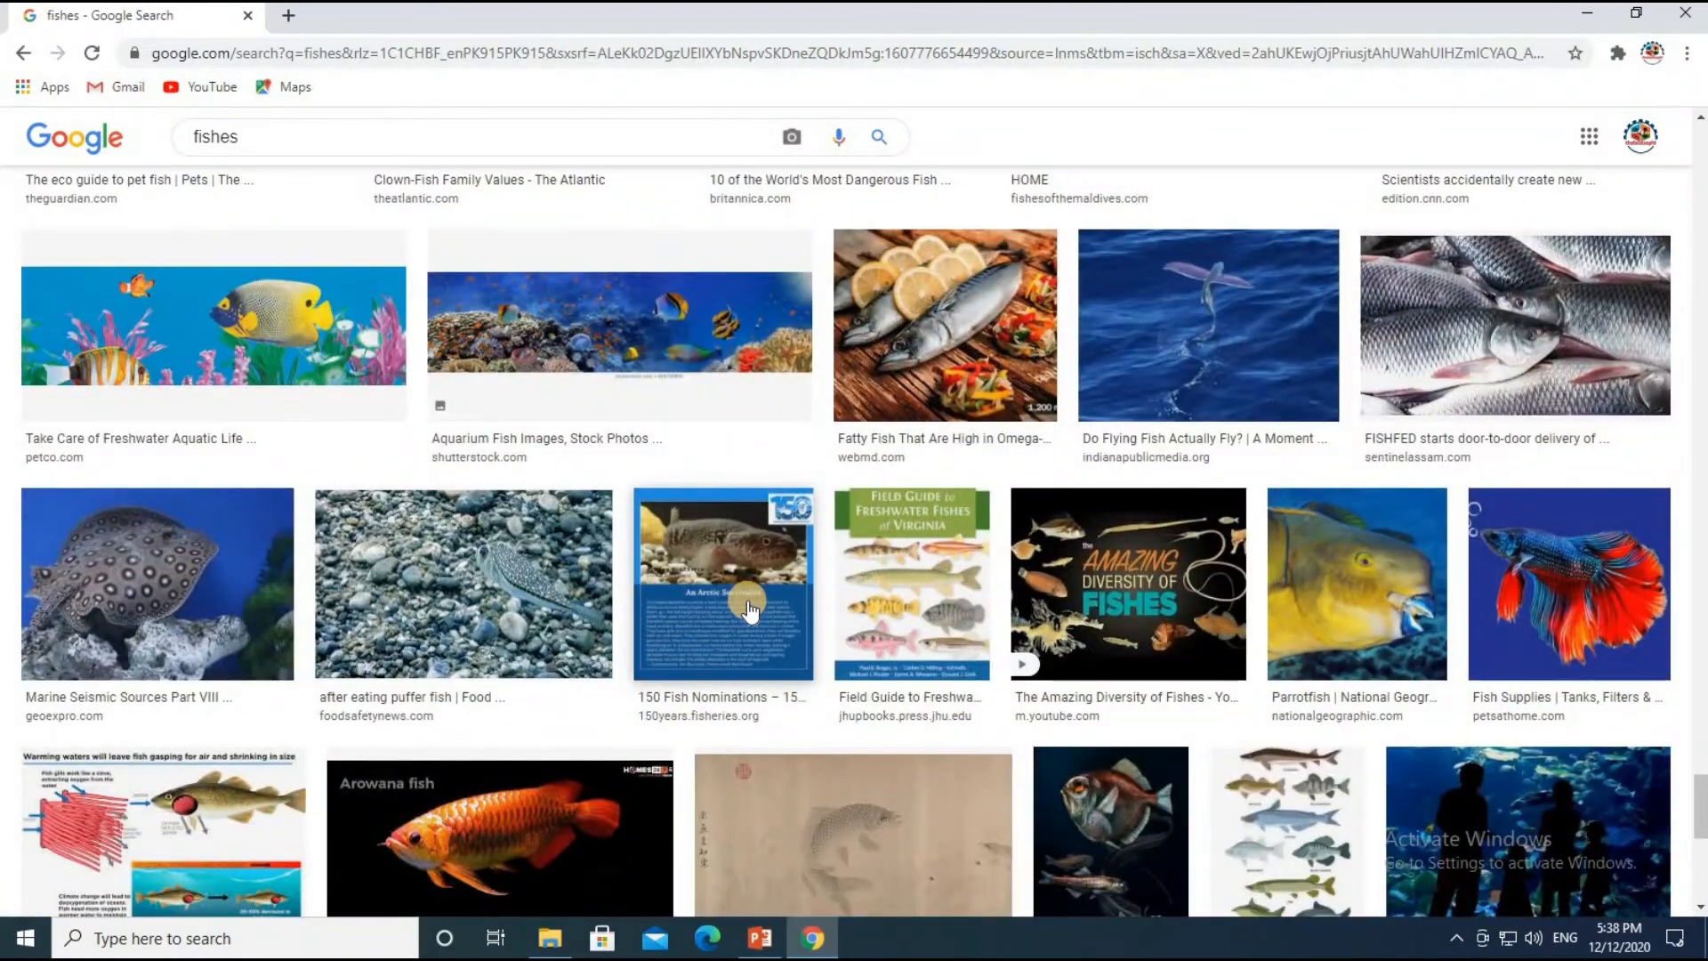
scroll(750, 609, down, 14)
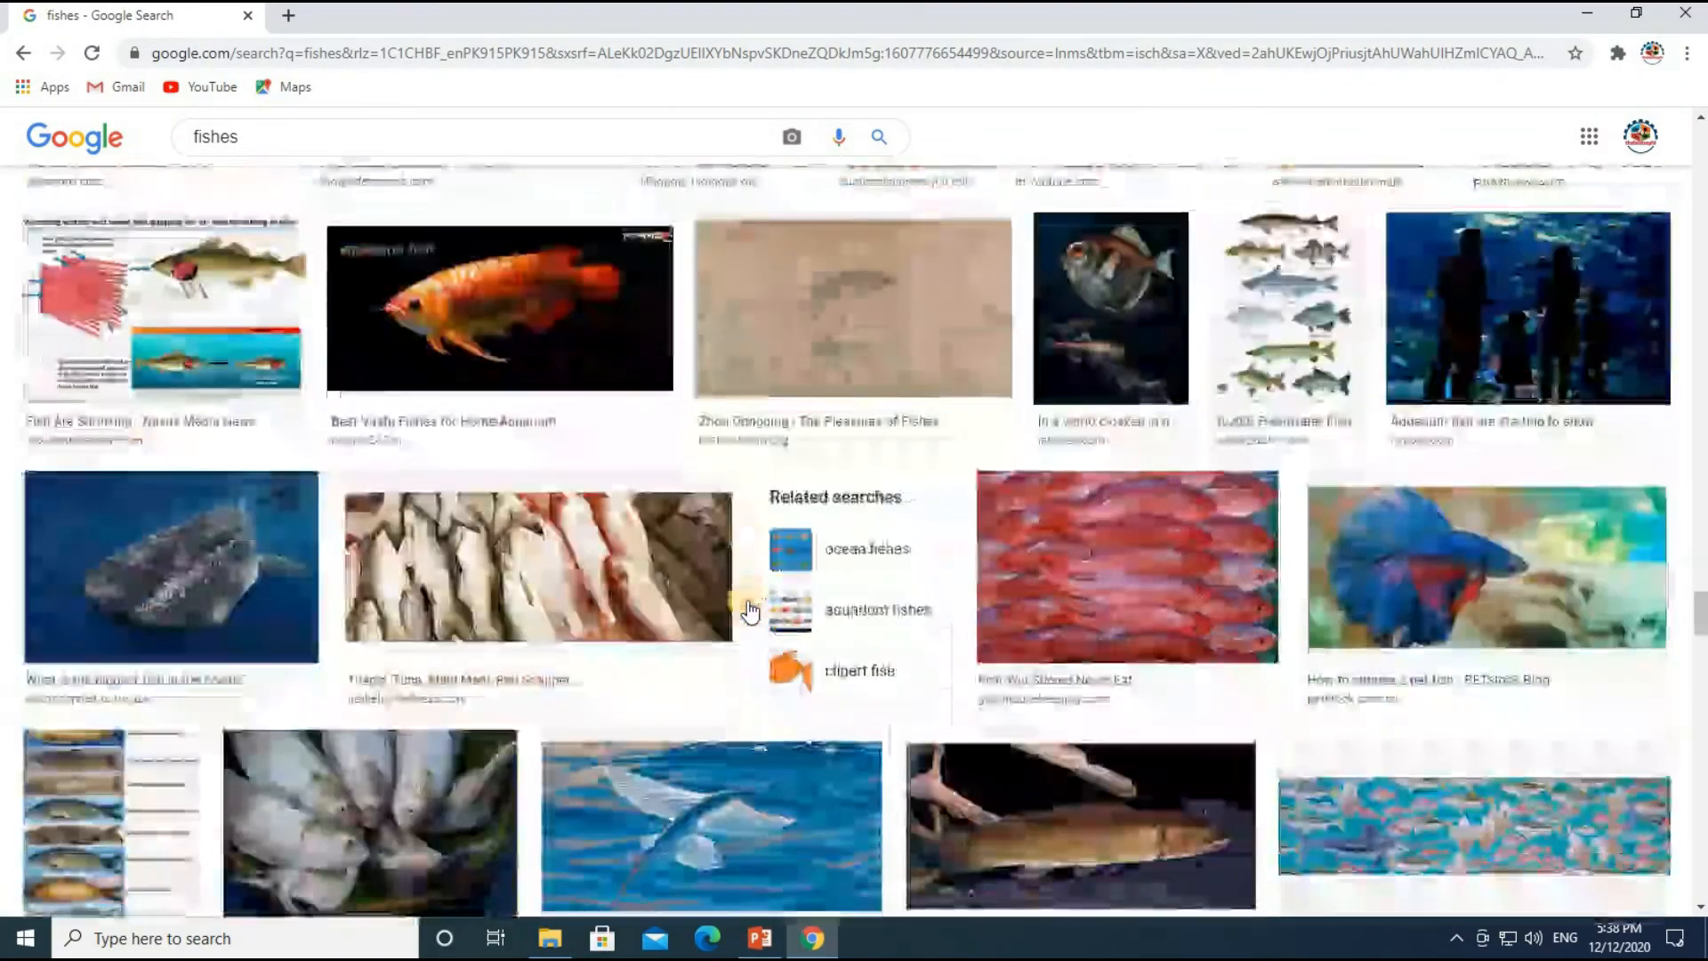
scroll(750, 610, down, 5)
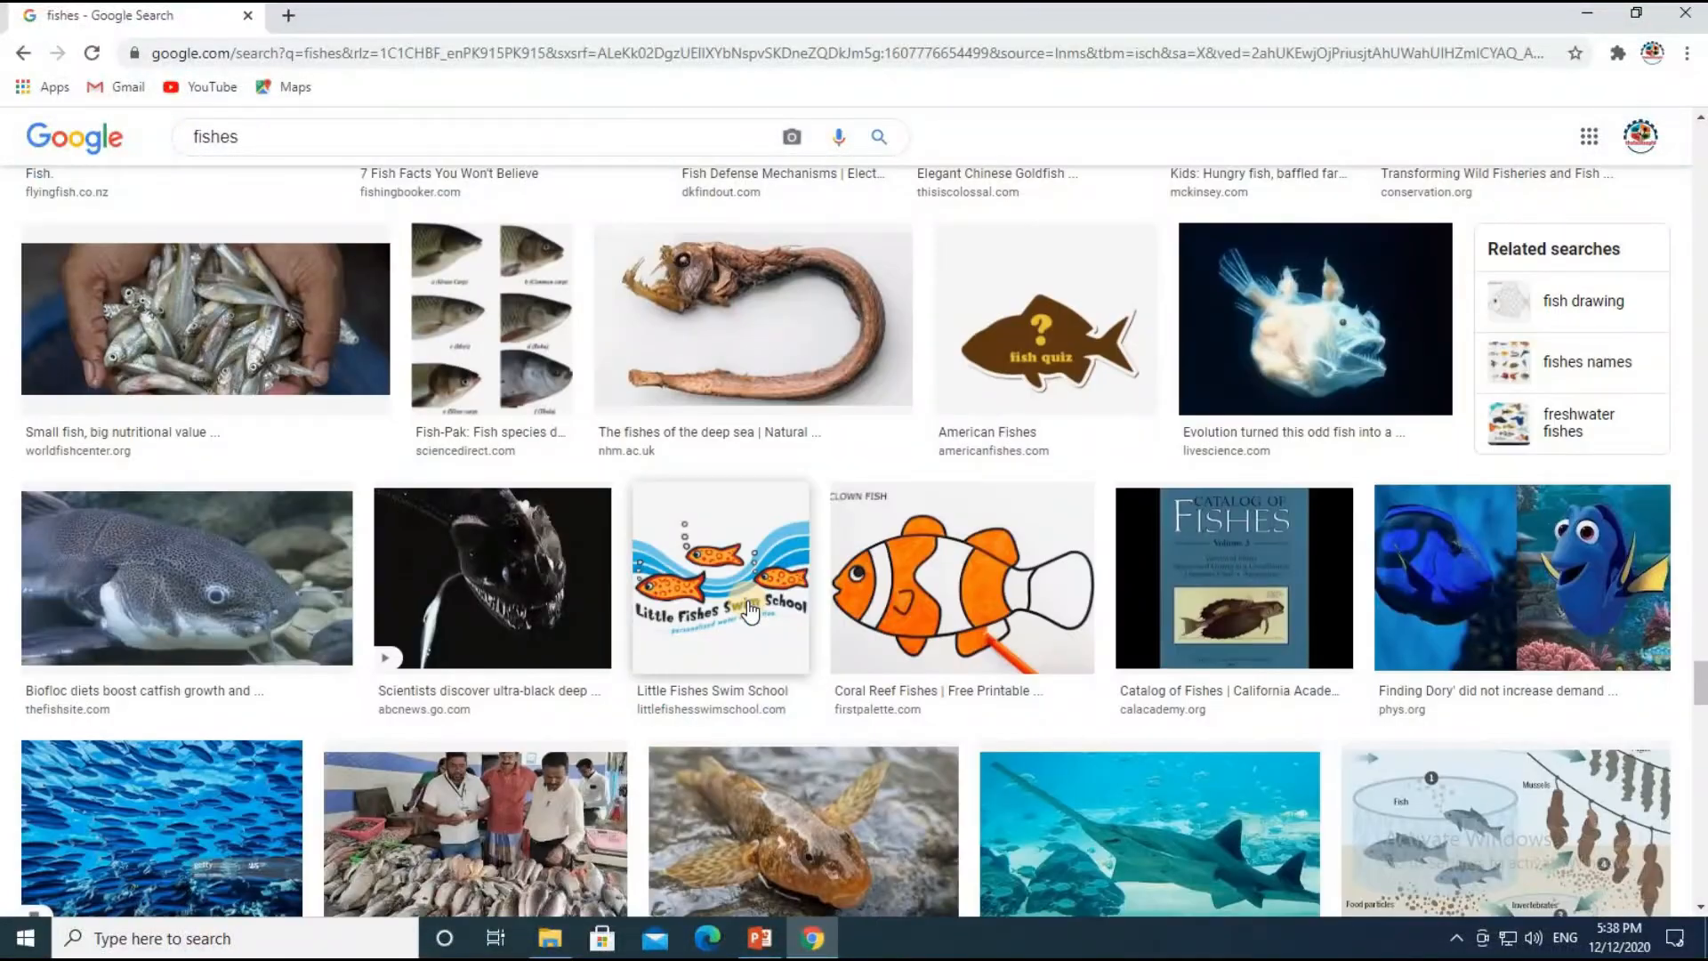
scroll(859, 722, down, 5)
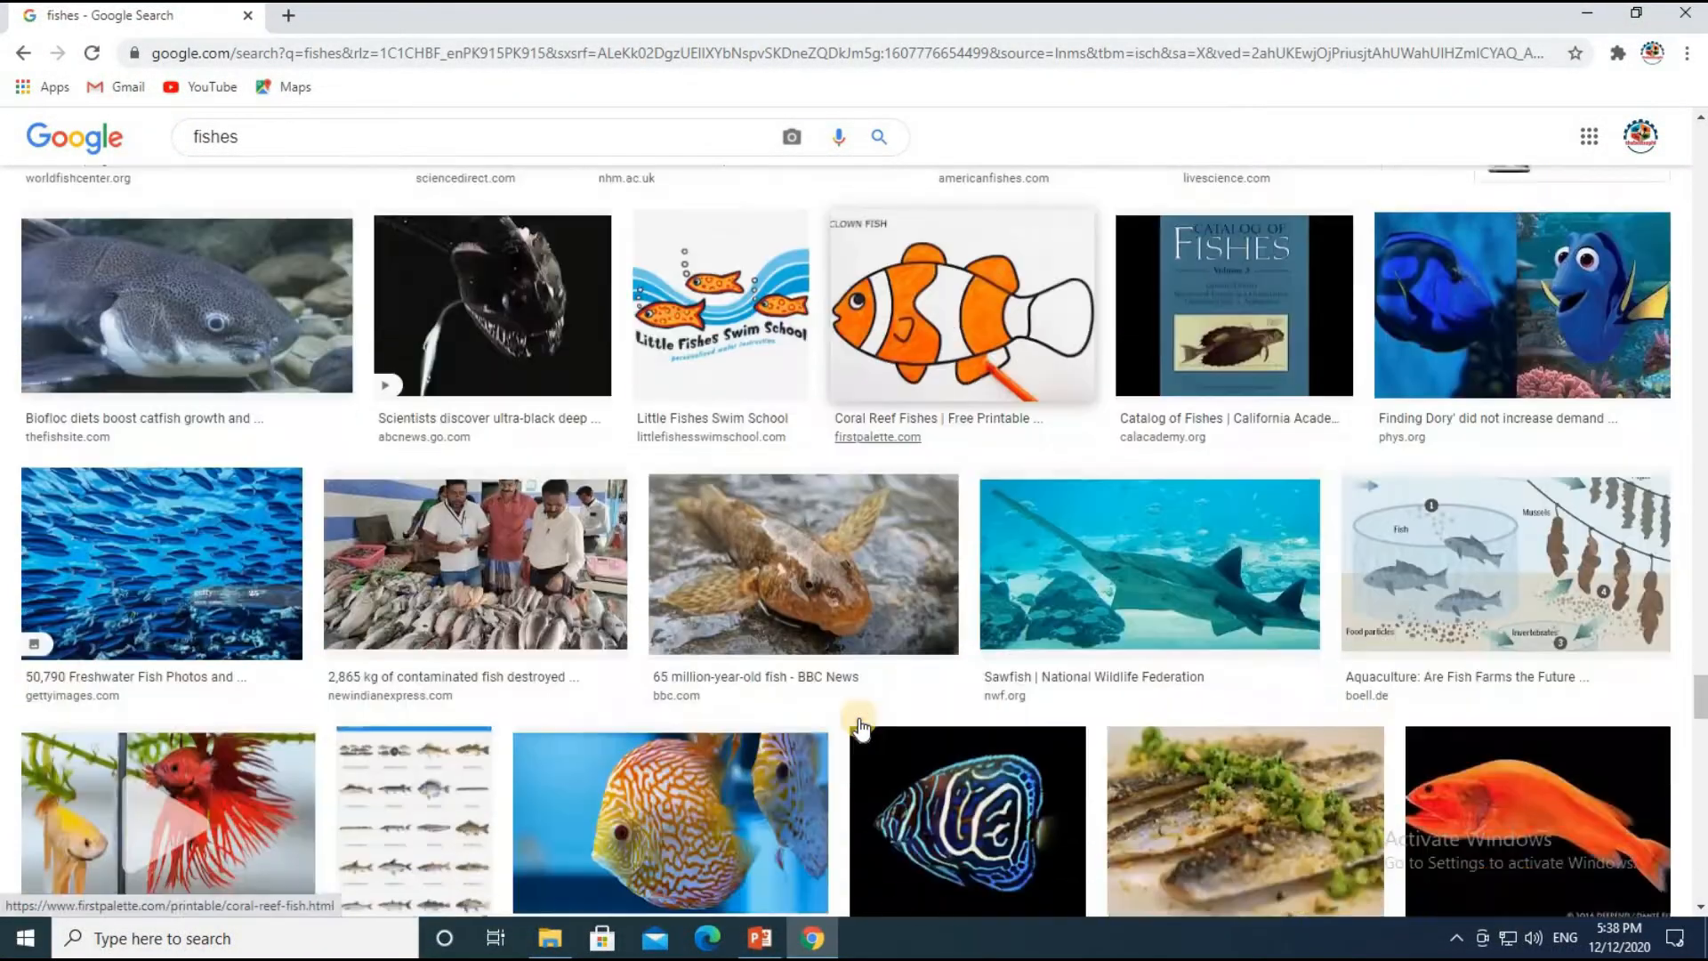
scroll(859, 724, down, 6)
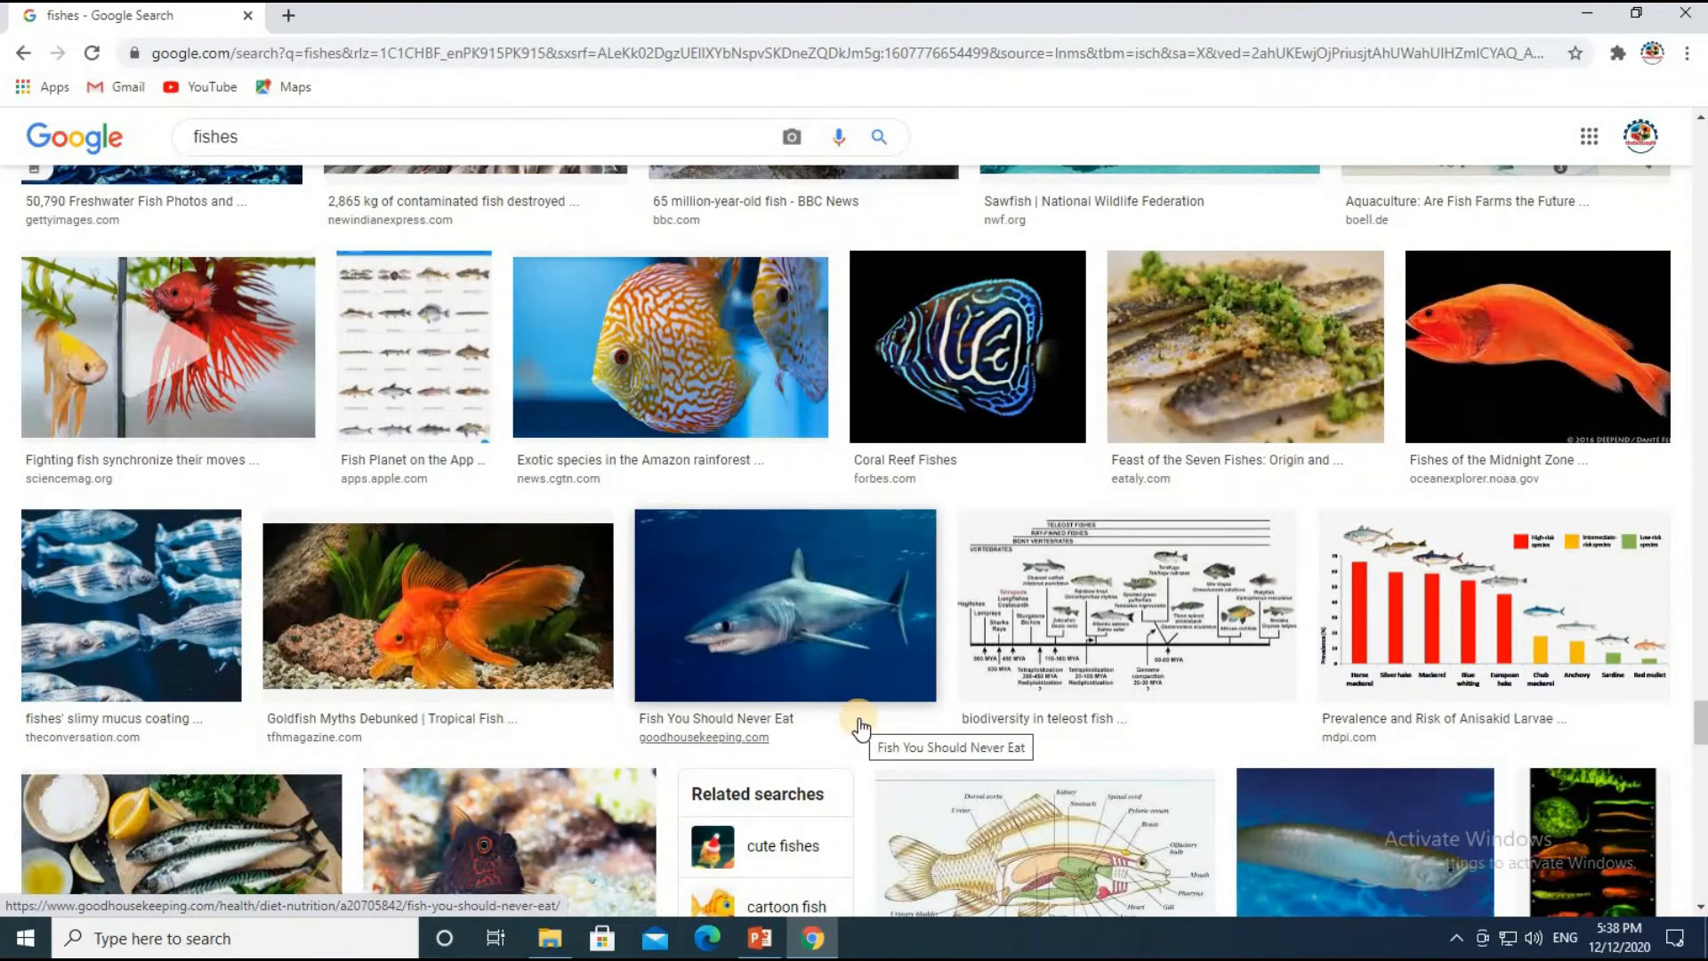
scroll(859, 725, down, 6)
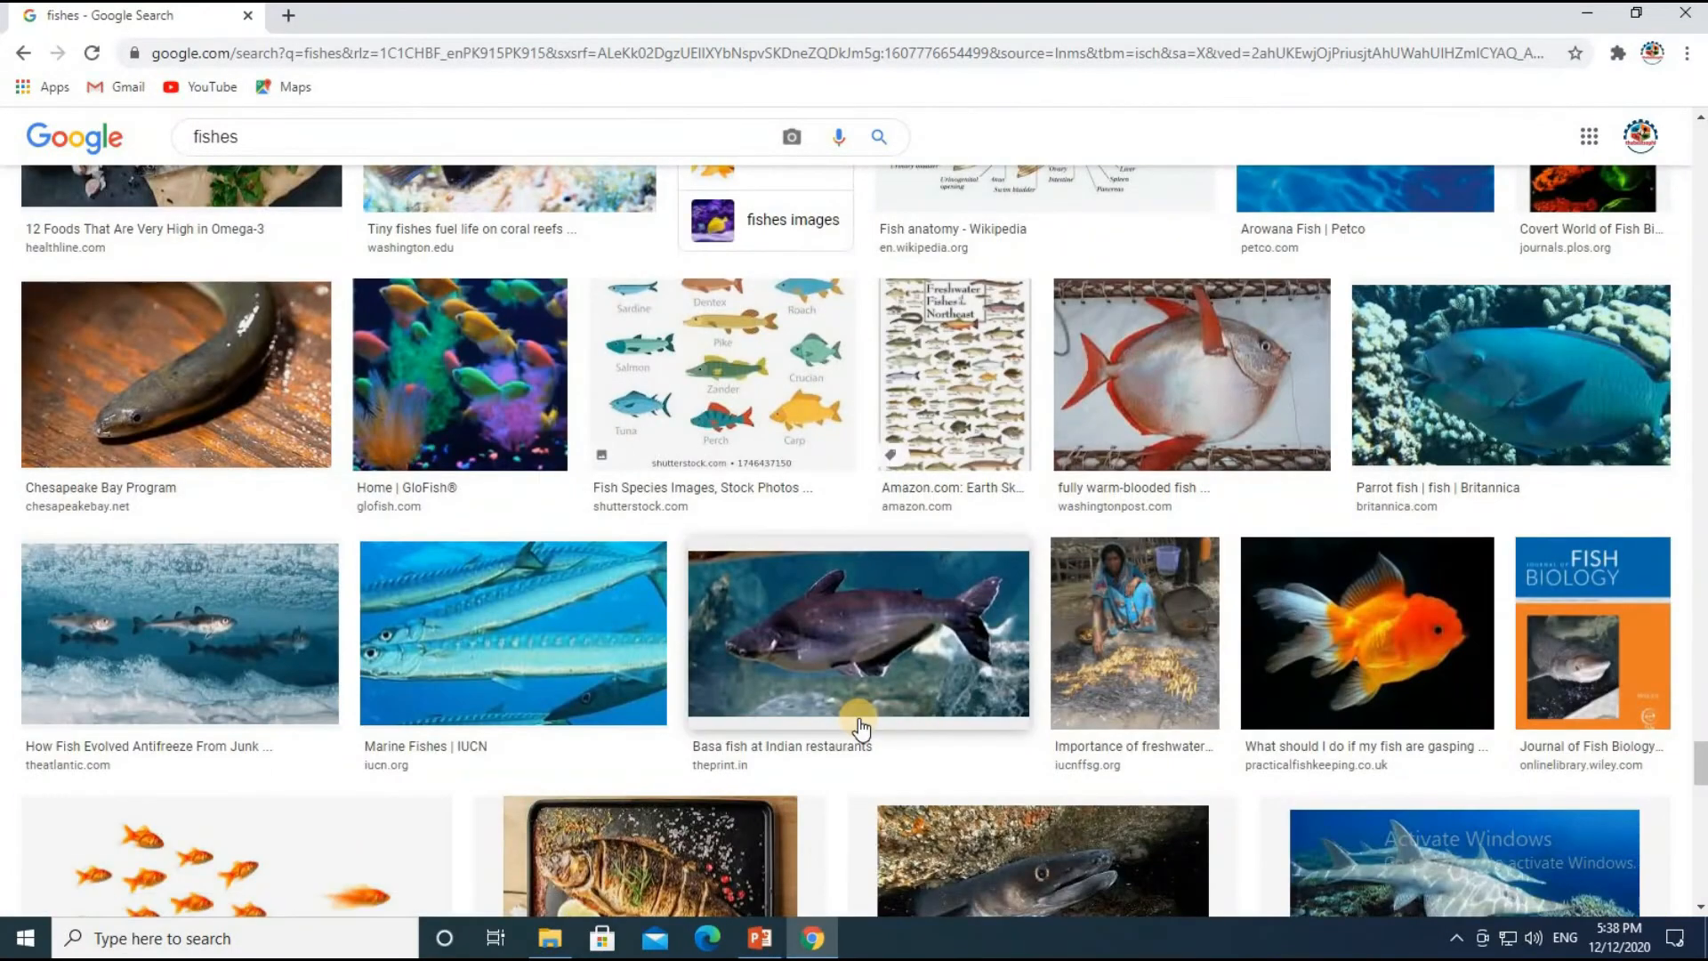
scroll(859, 725, down, 1)
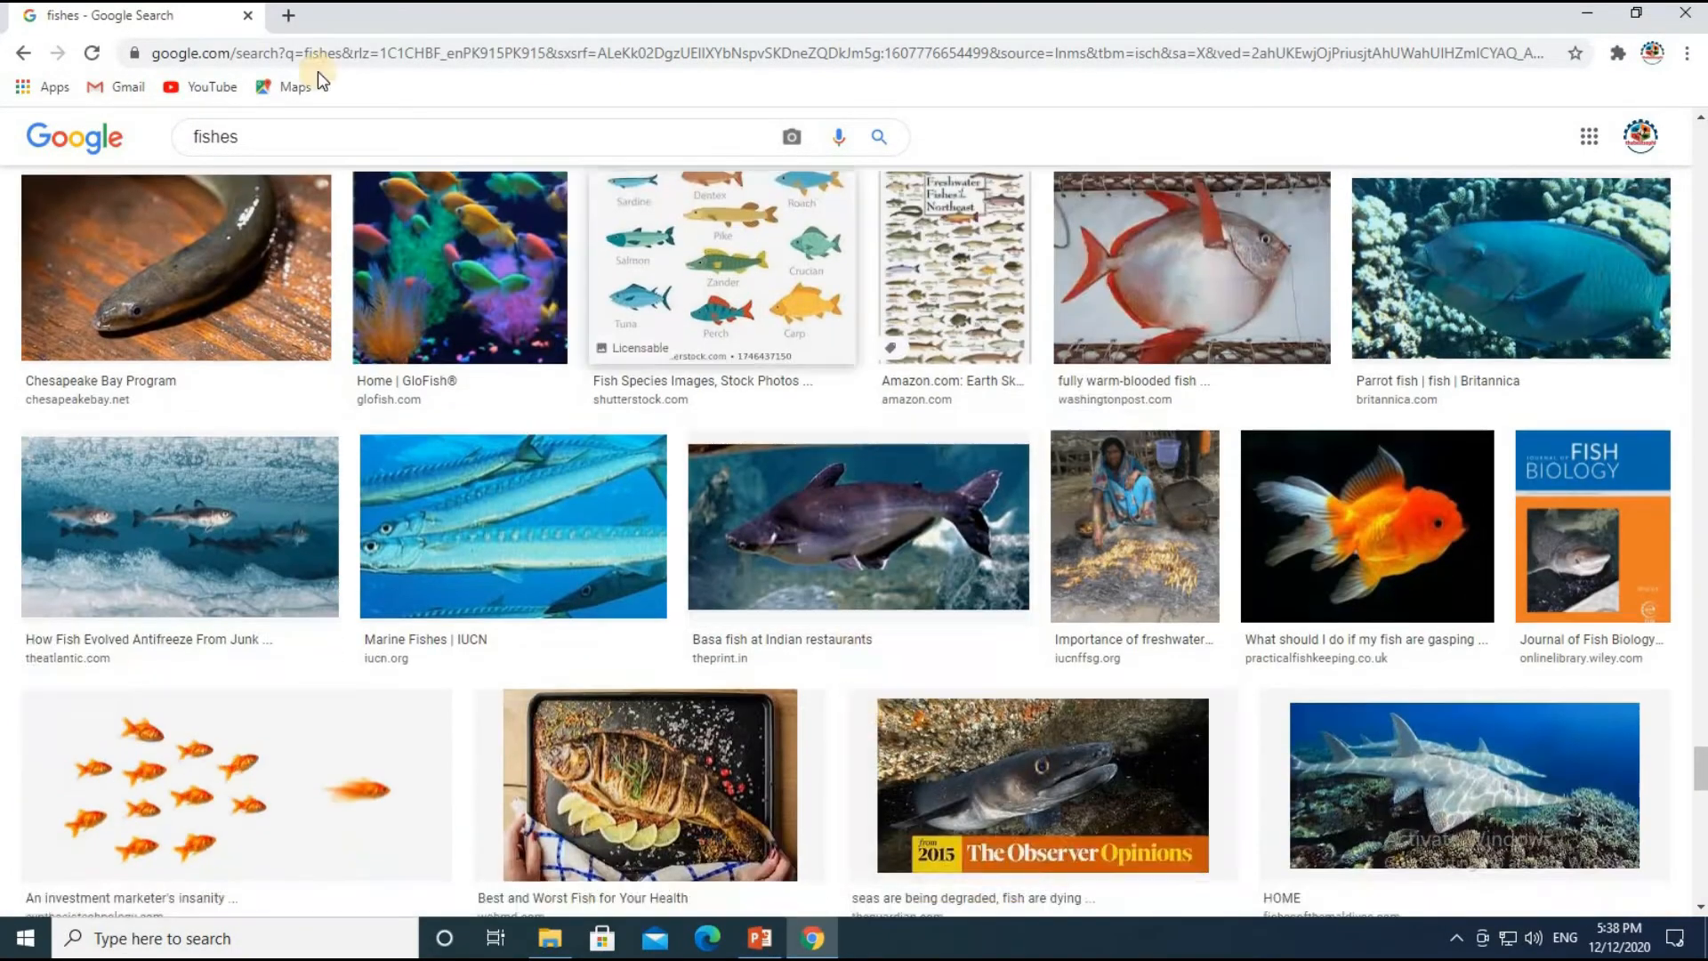
Open the preview of the GloFish aquarium picture and look through its related neon fish images.
click(461, 290)
scroll(1281, 754, down, 8)
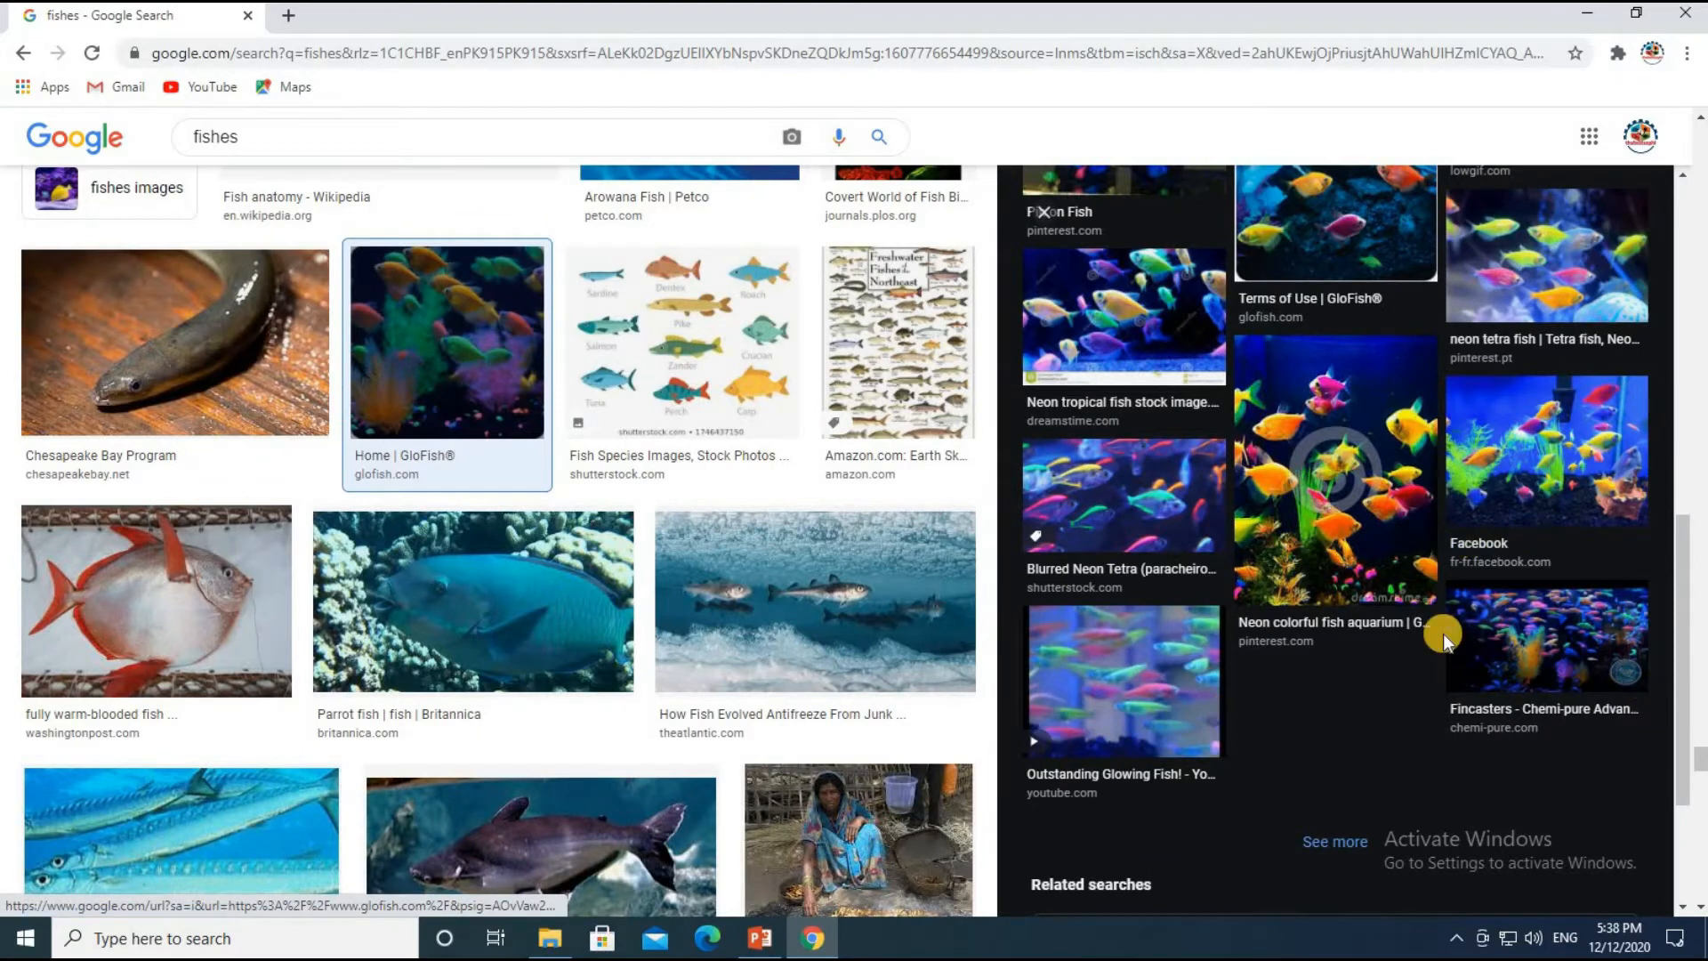
scroll(1441, 632, down, 2)
scroll(709, 579, down, 10)
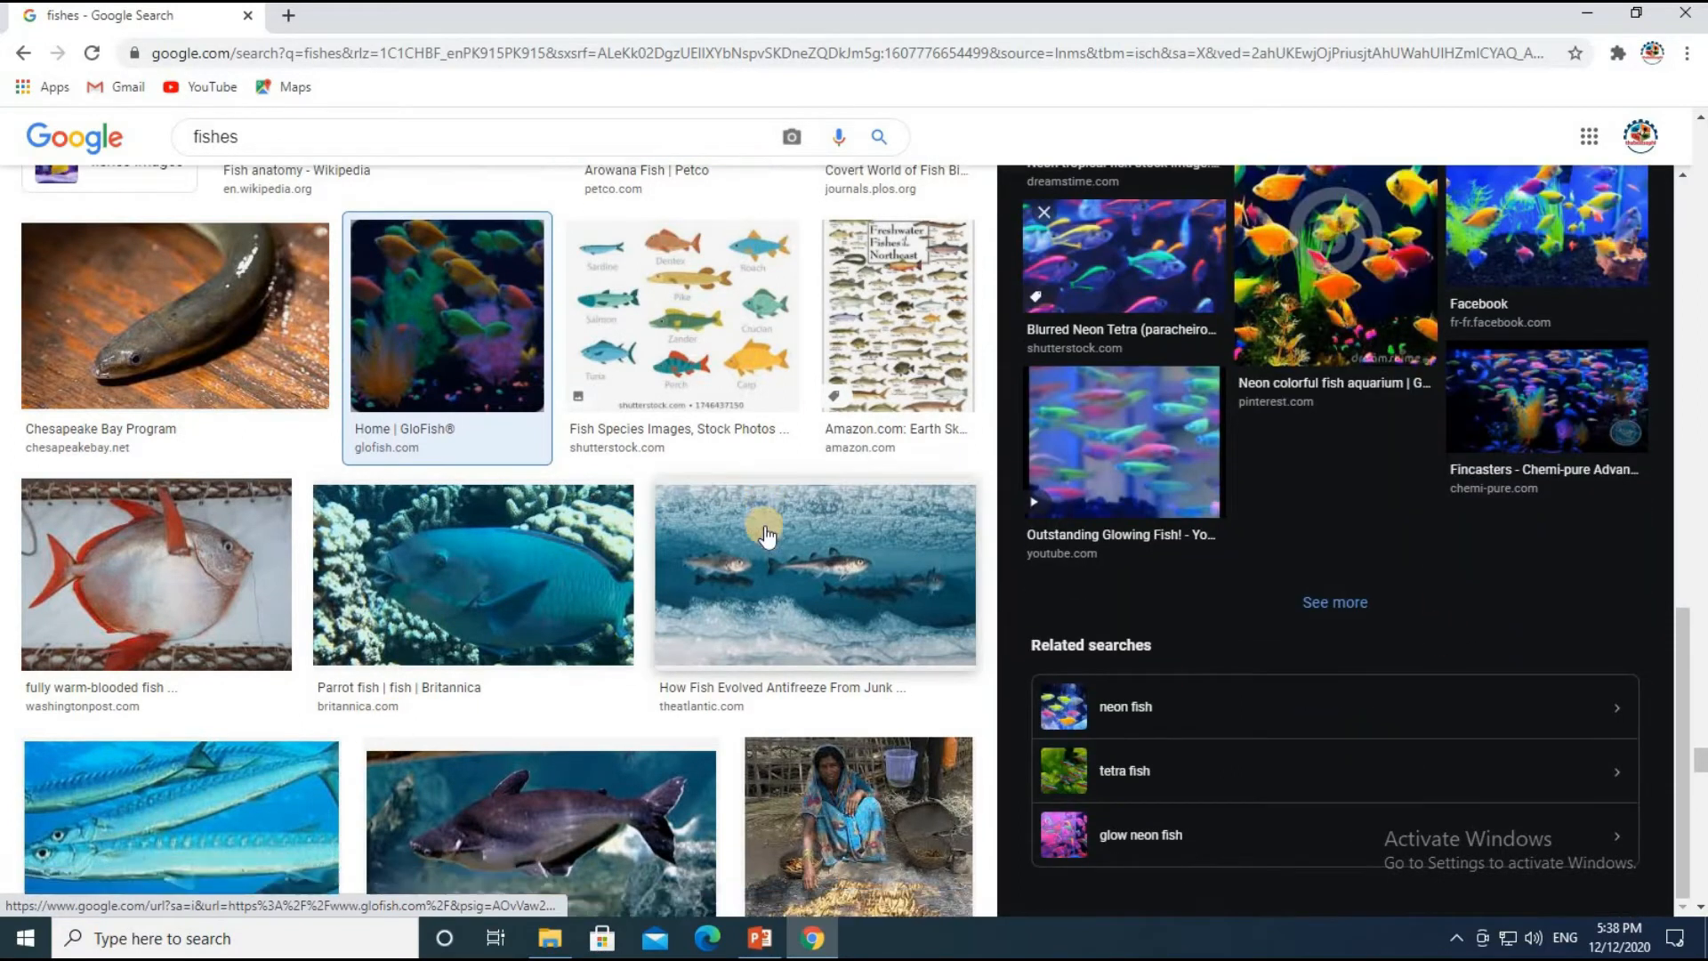
Examine the remaining fishes image results down to the end of the page, keeping the GloFish preview open.
scroll(767, 533, down, 12)
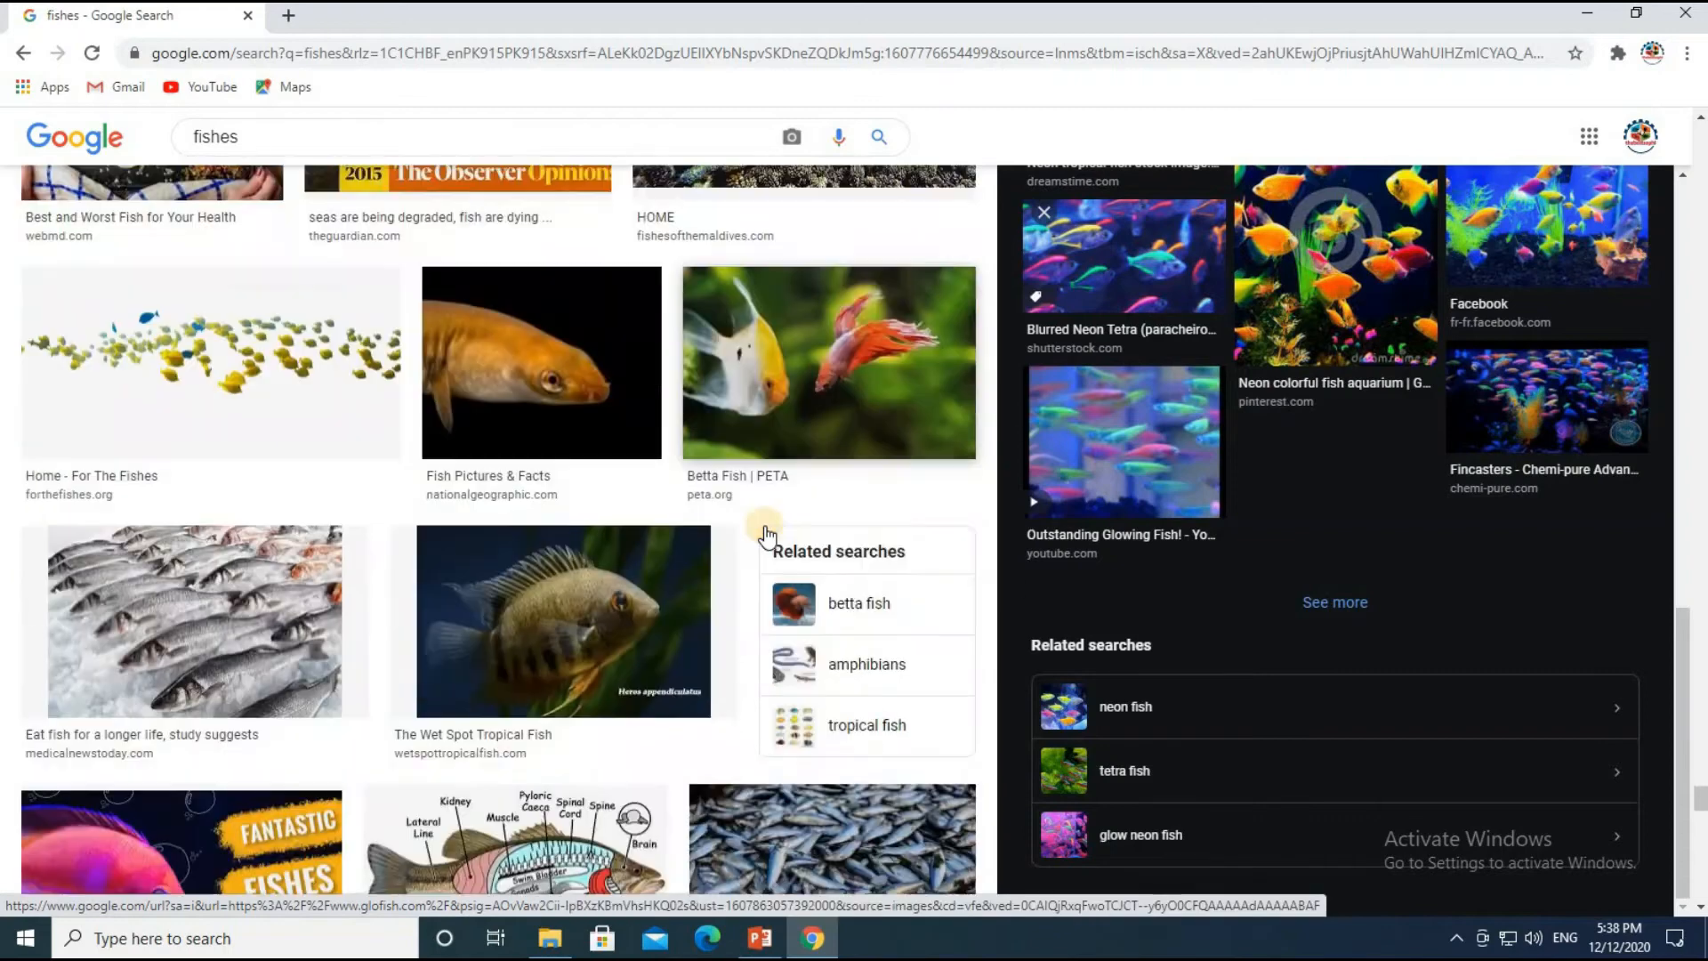
scroll(766, 533, down, 10)
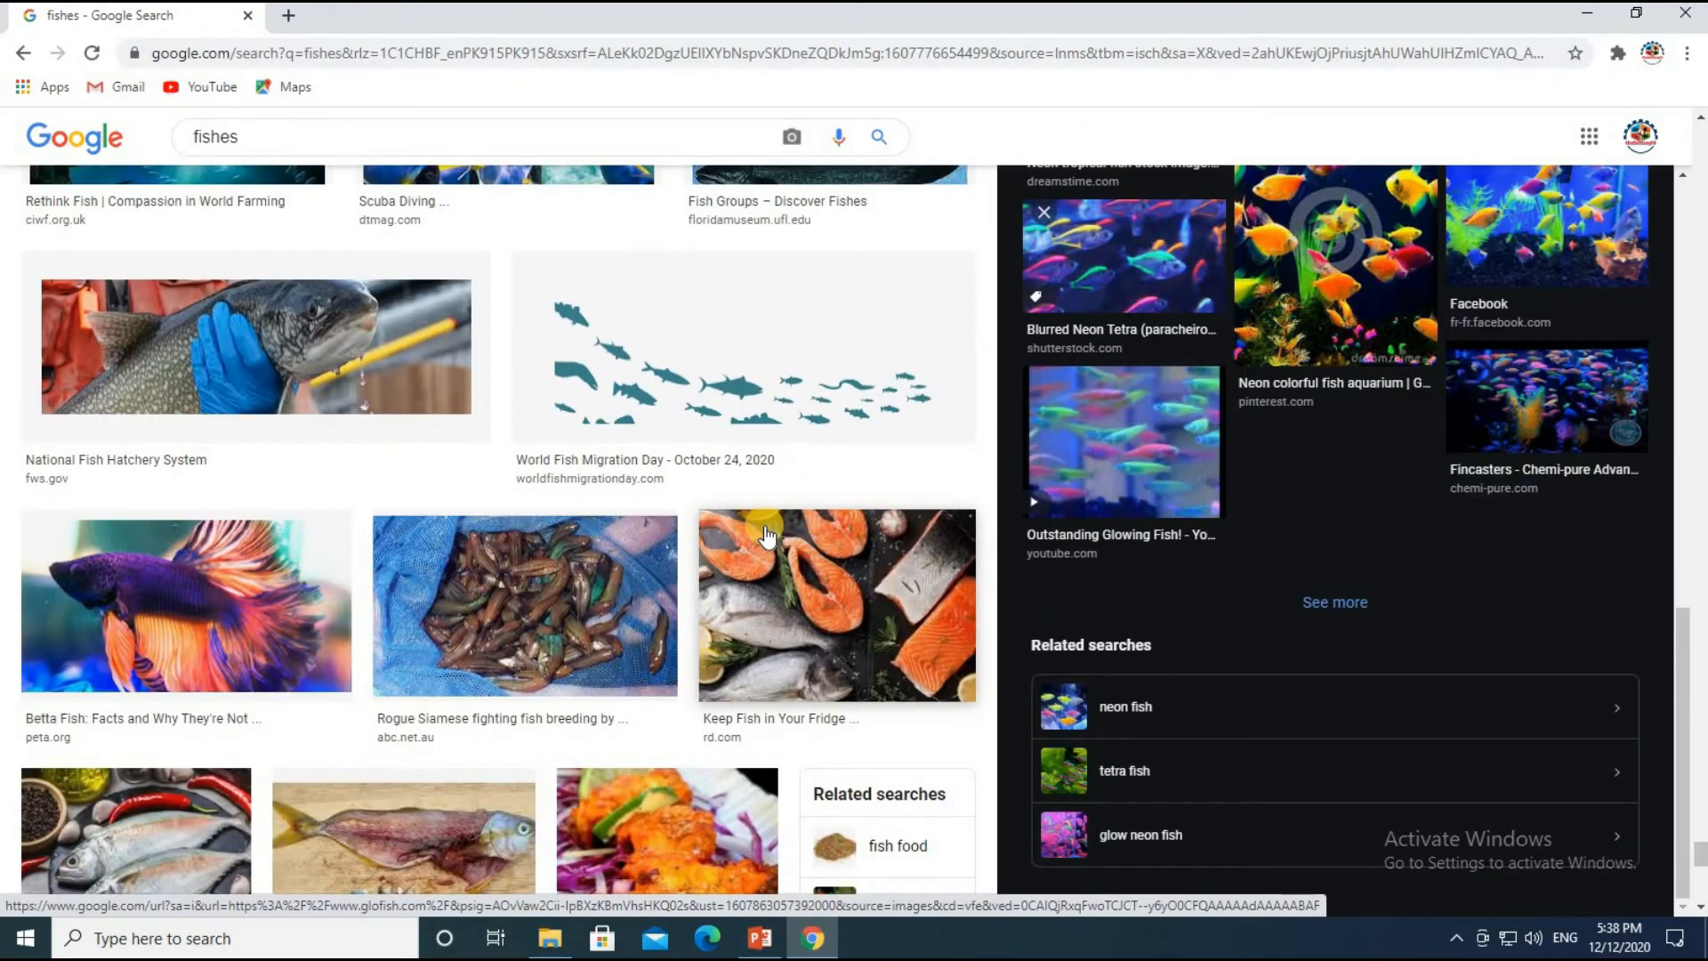
scroll(767, 534, down, 12)
scroll(767, 533, down, 15)
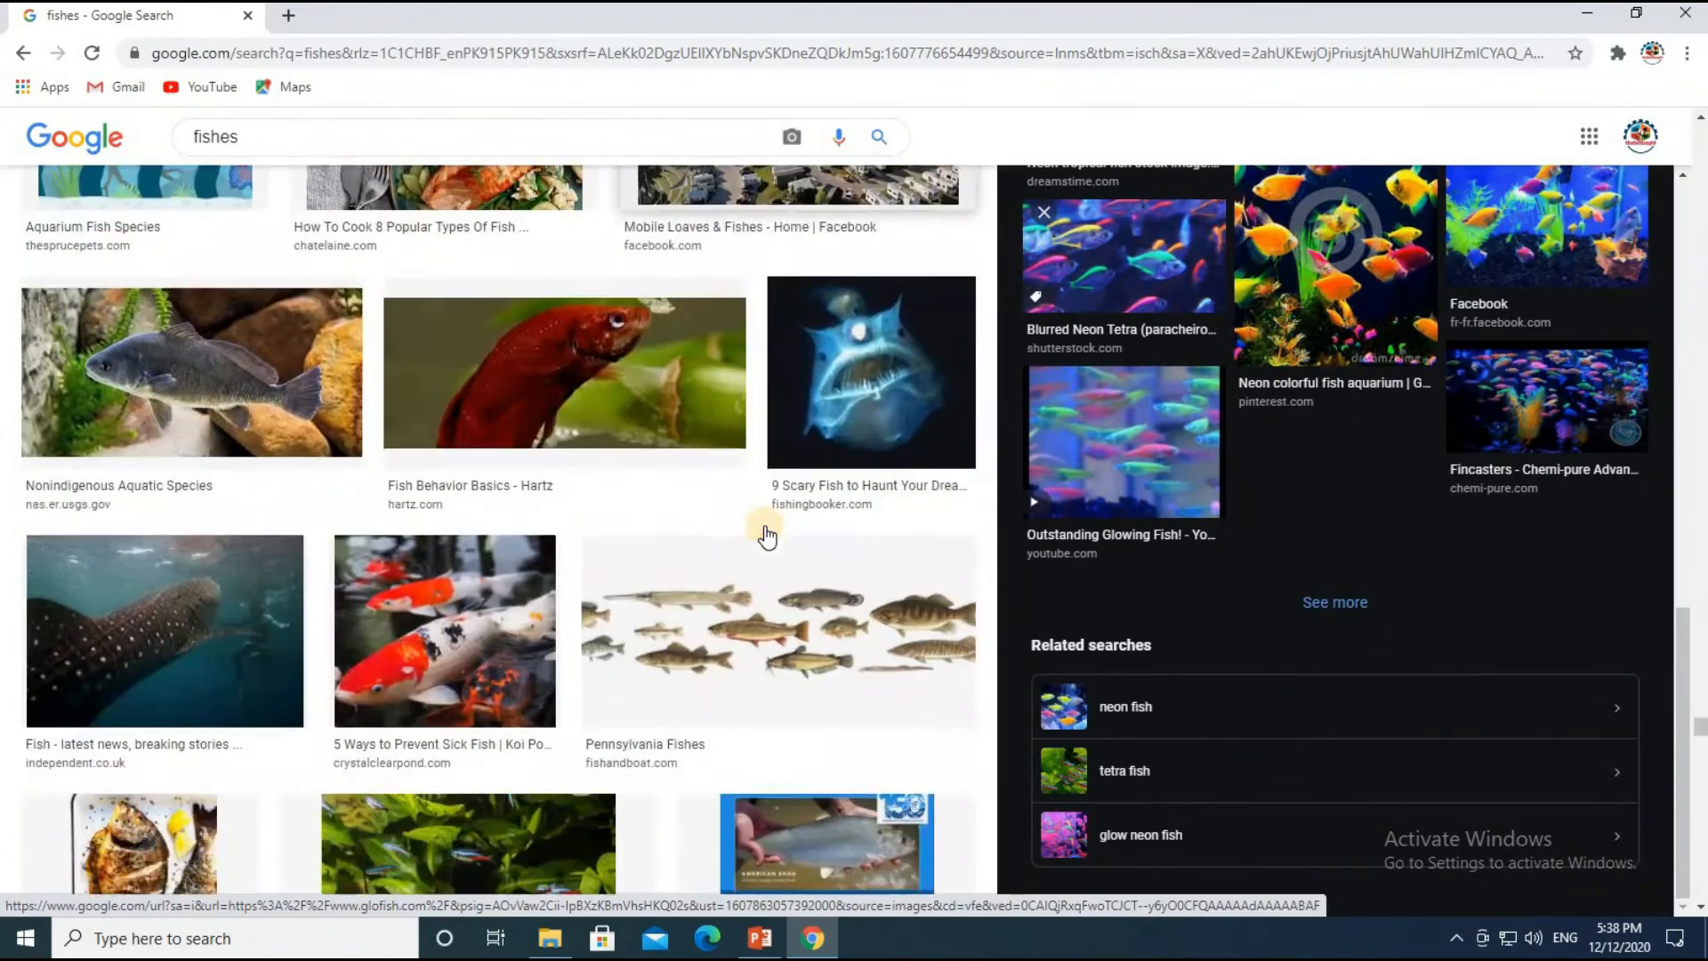
scroll(766, 534, down, 12)
scroll(766, 534, up, 8)
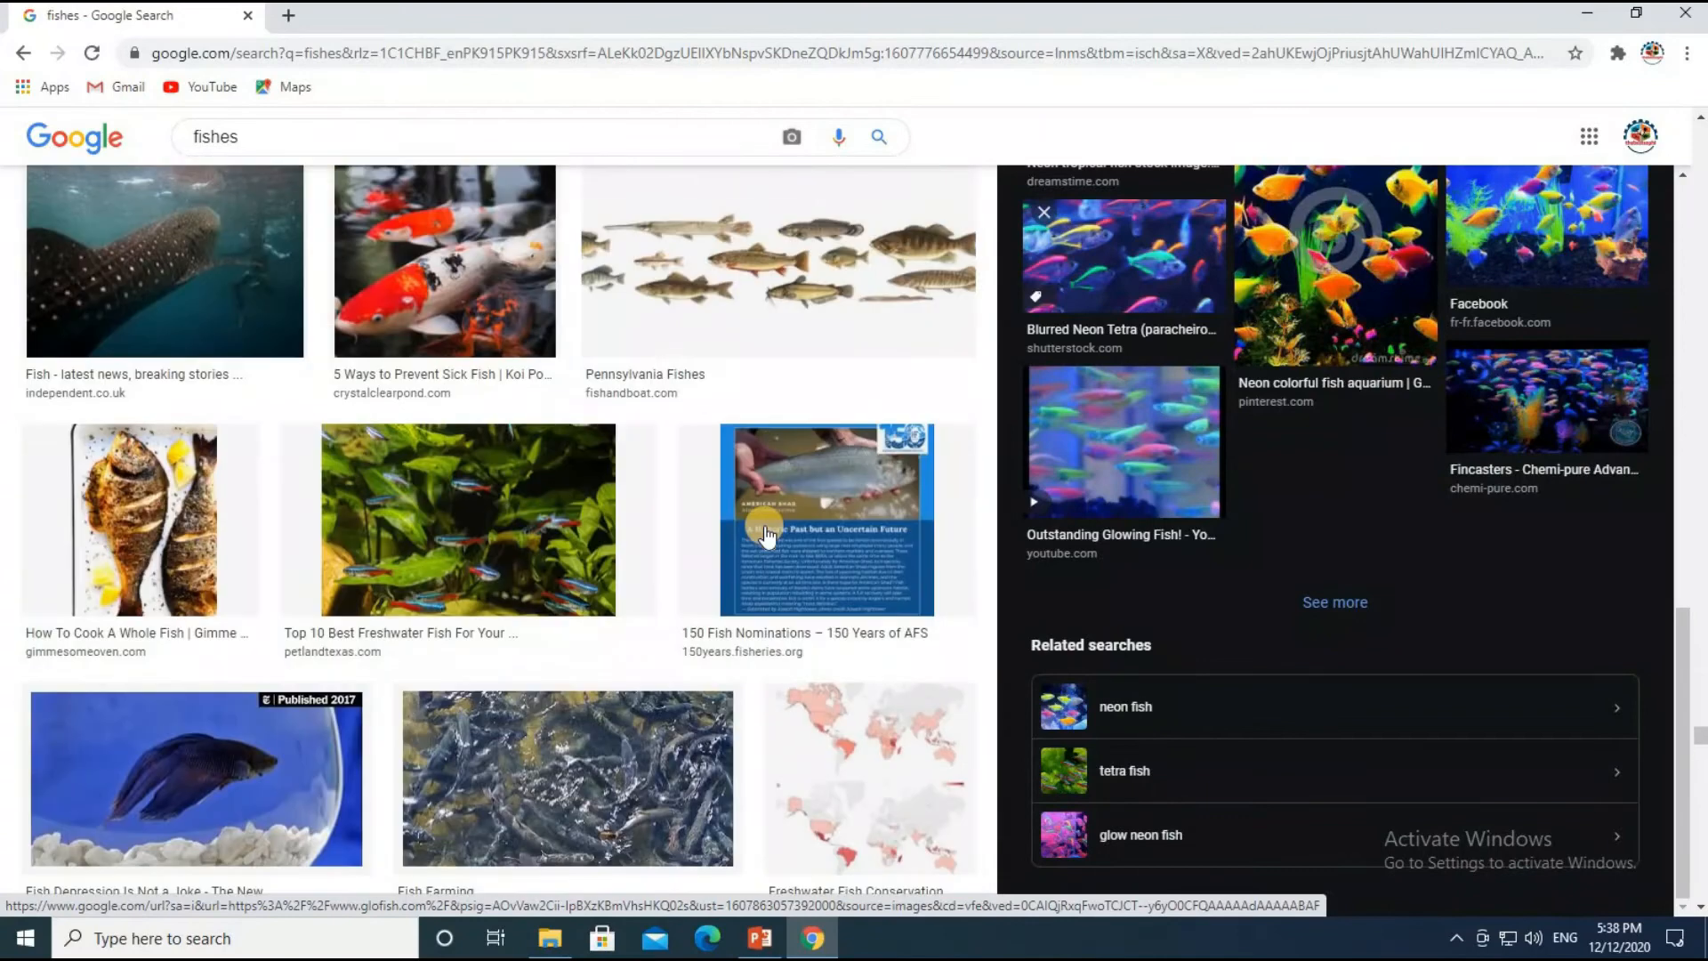
scroll(766, 534, down, 19)
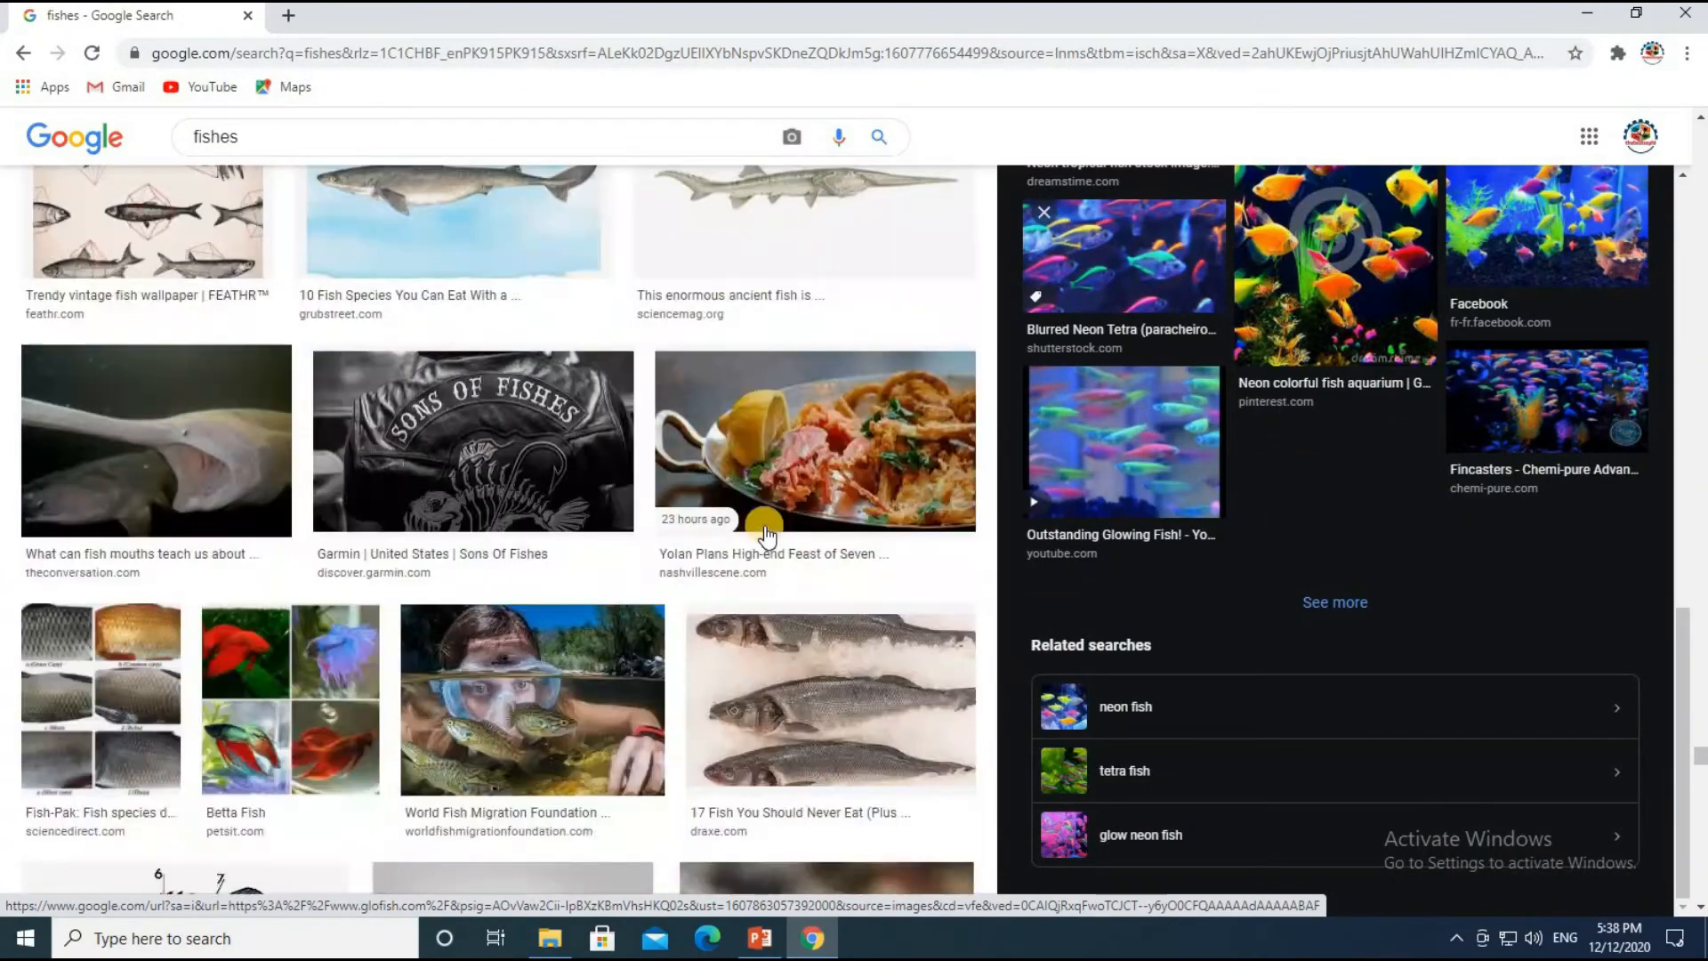
scroll(766, 536, down, 18)
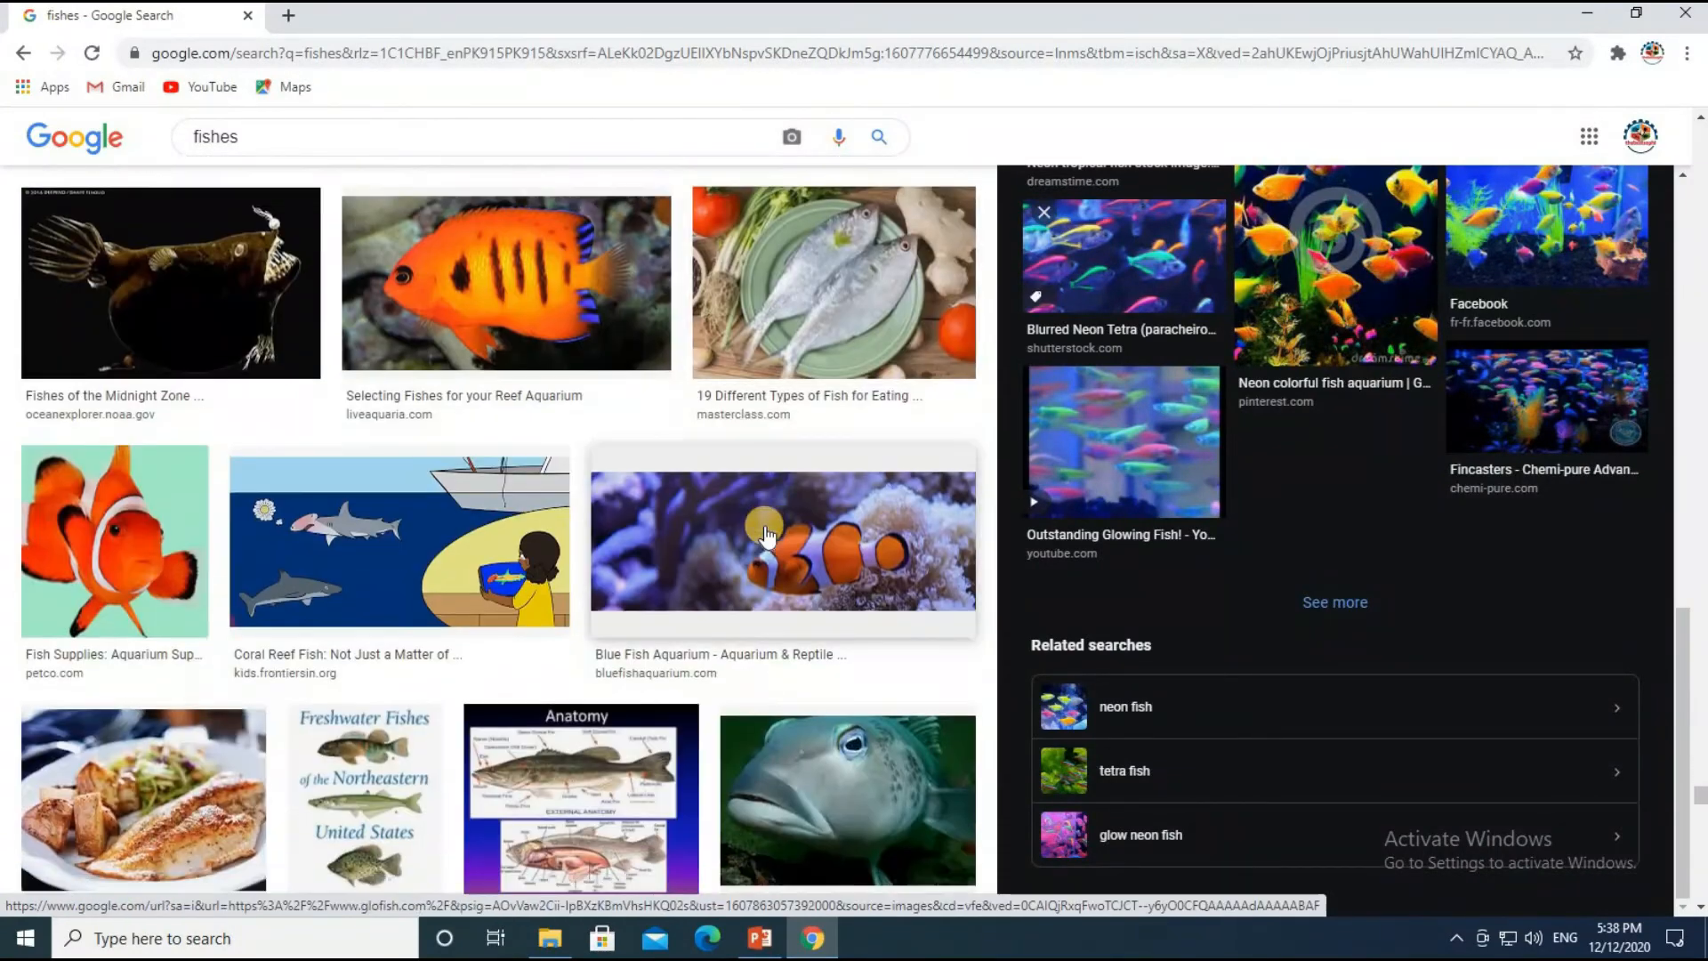
scroll(767, 536, down, 17)
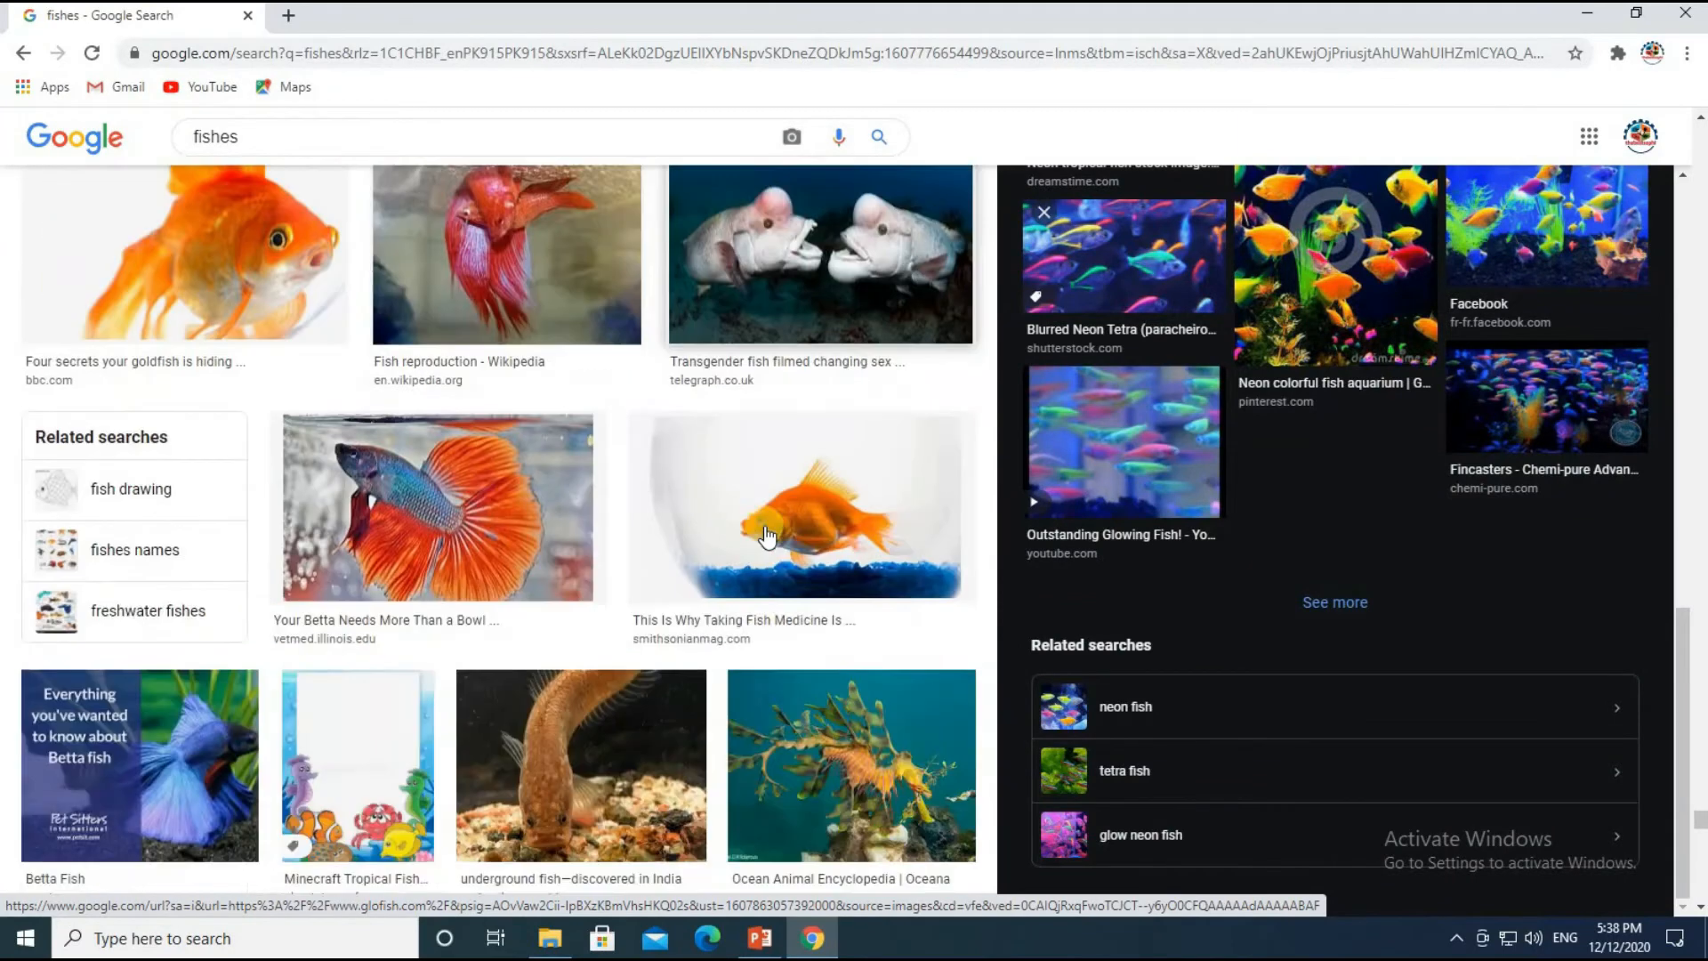
scroll(764, 532, down, 18)
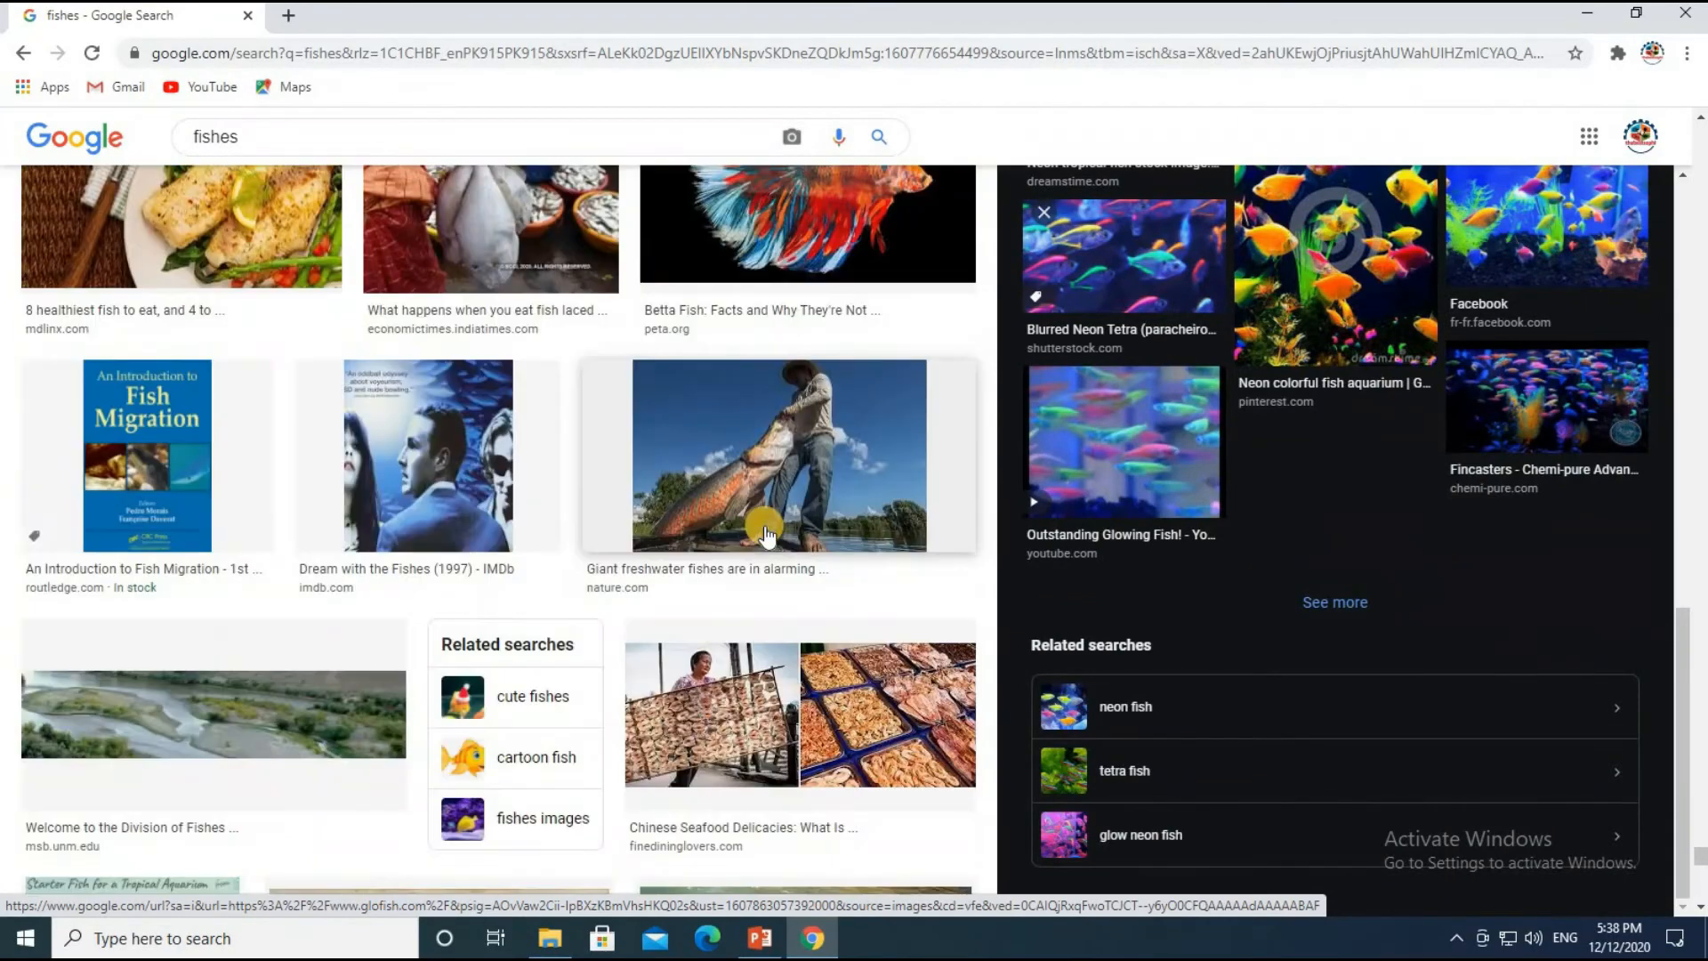
scroll(767, 537, down, 3)
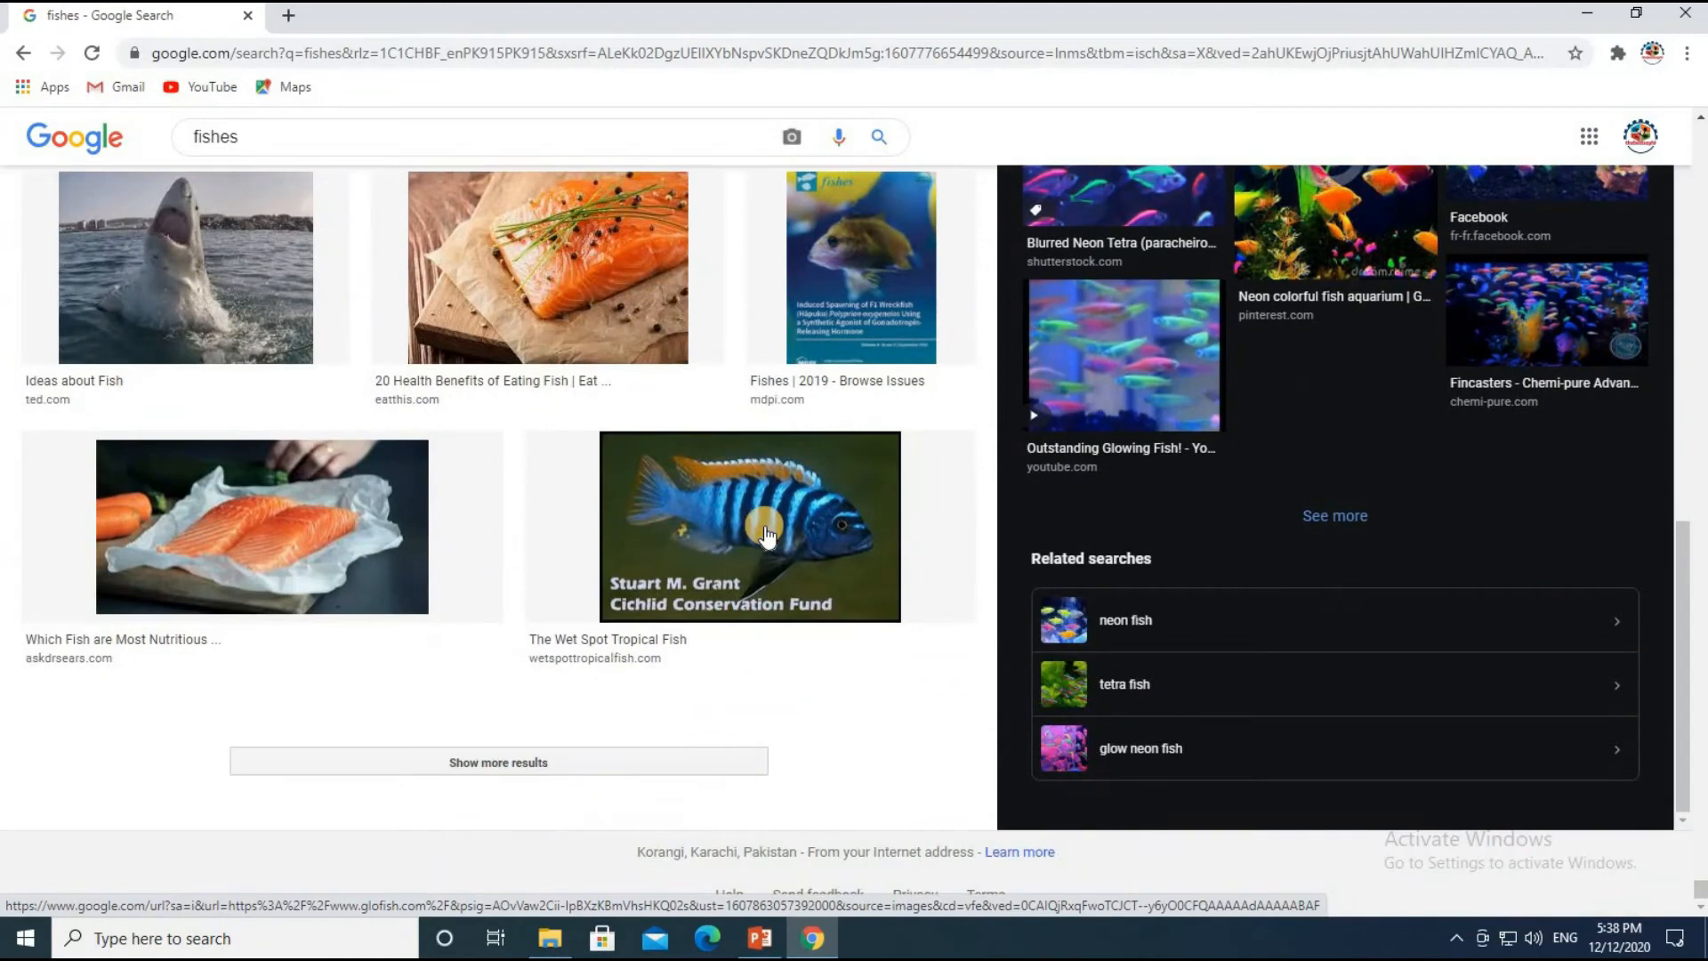
Close the GloFish preview and browse back up through the fishes image results for another colourful underwater picture.
scroll(767, 536, up, 18)
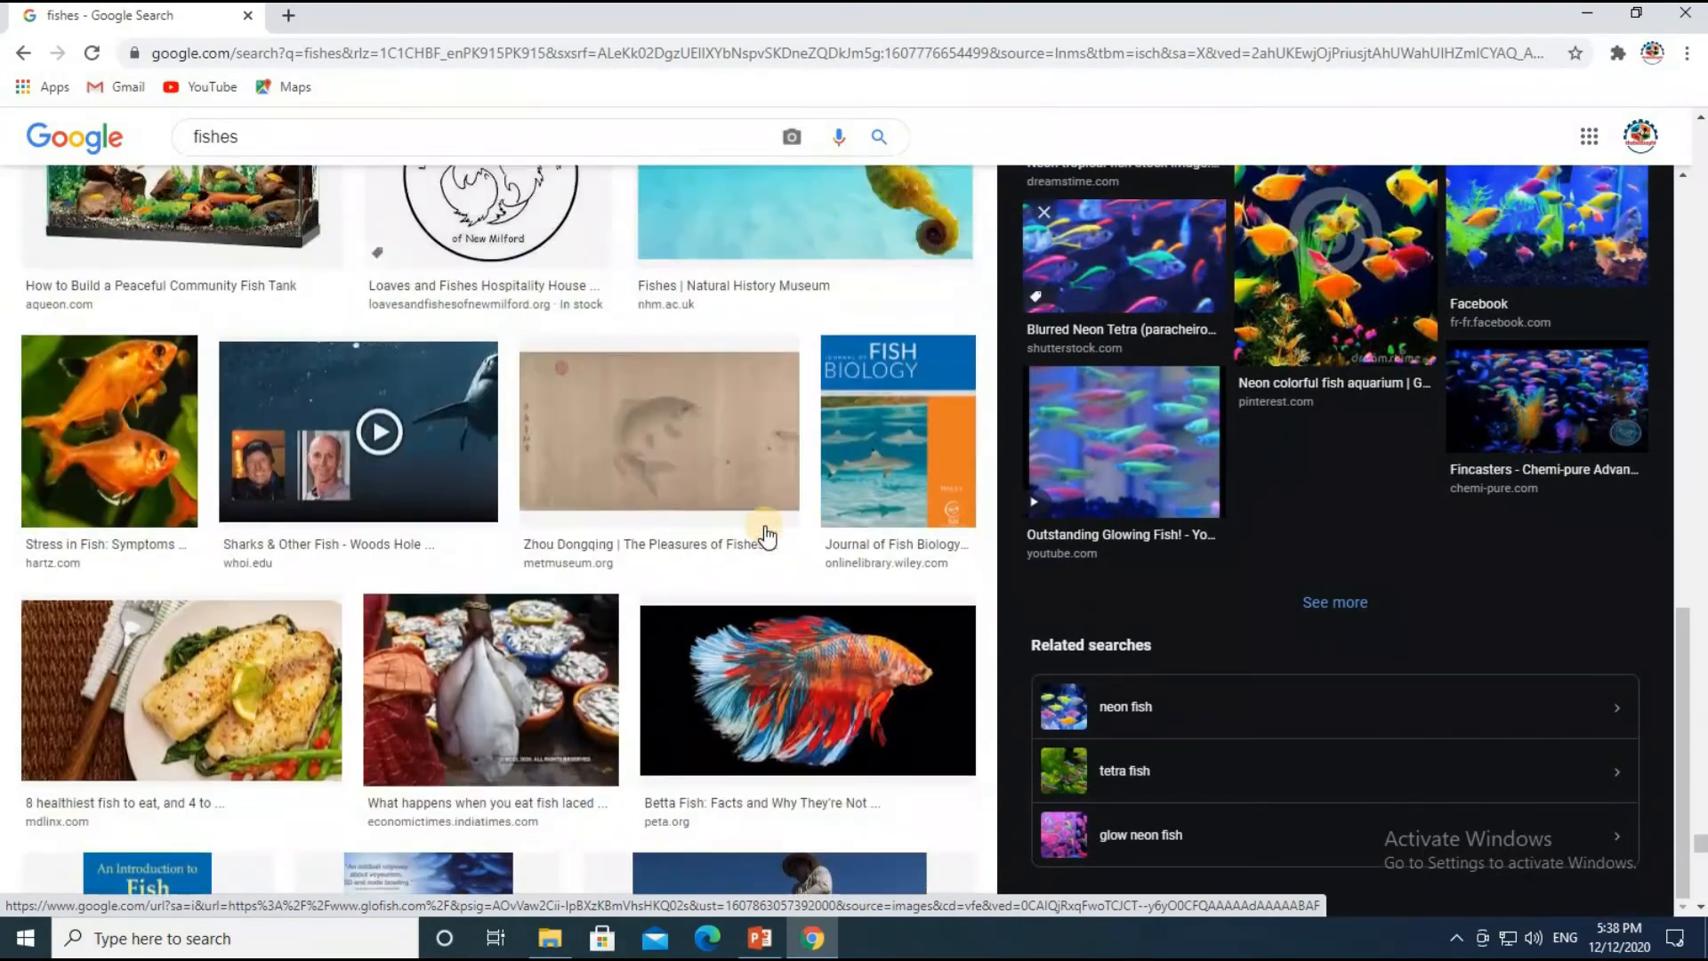
scroll(498, 533, up, 3)
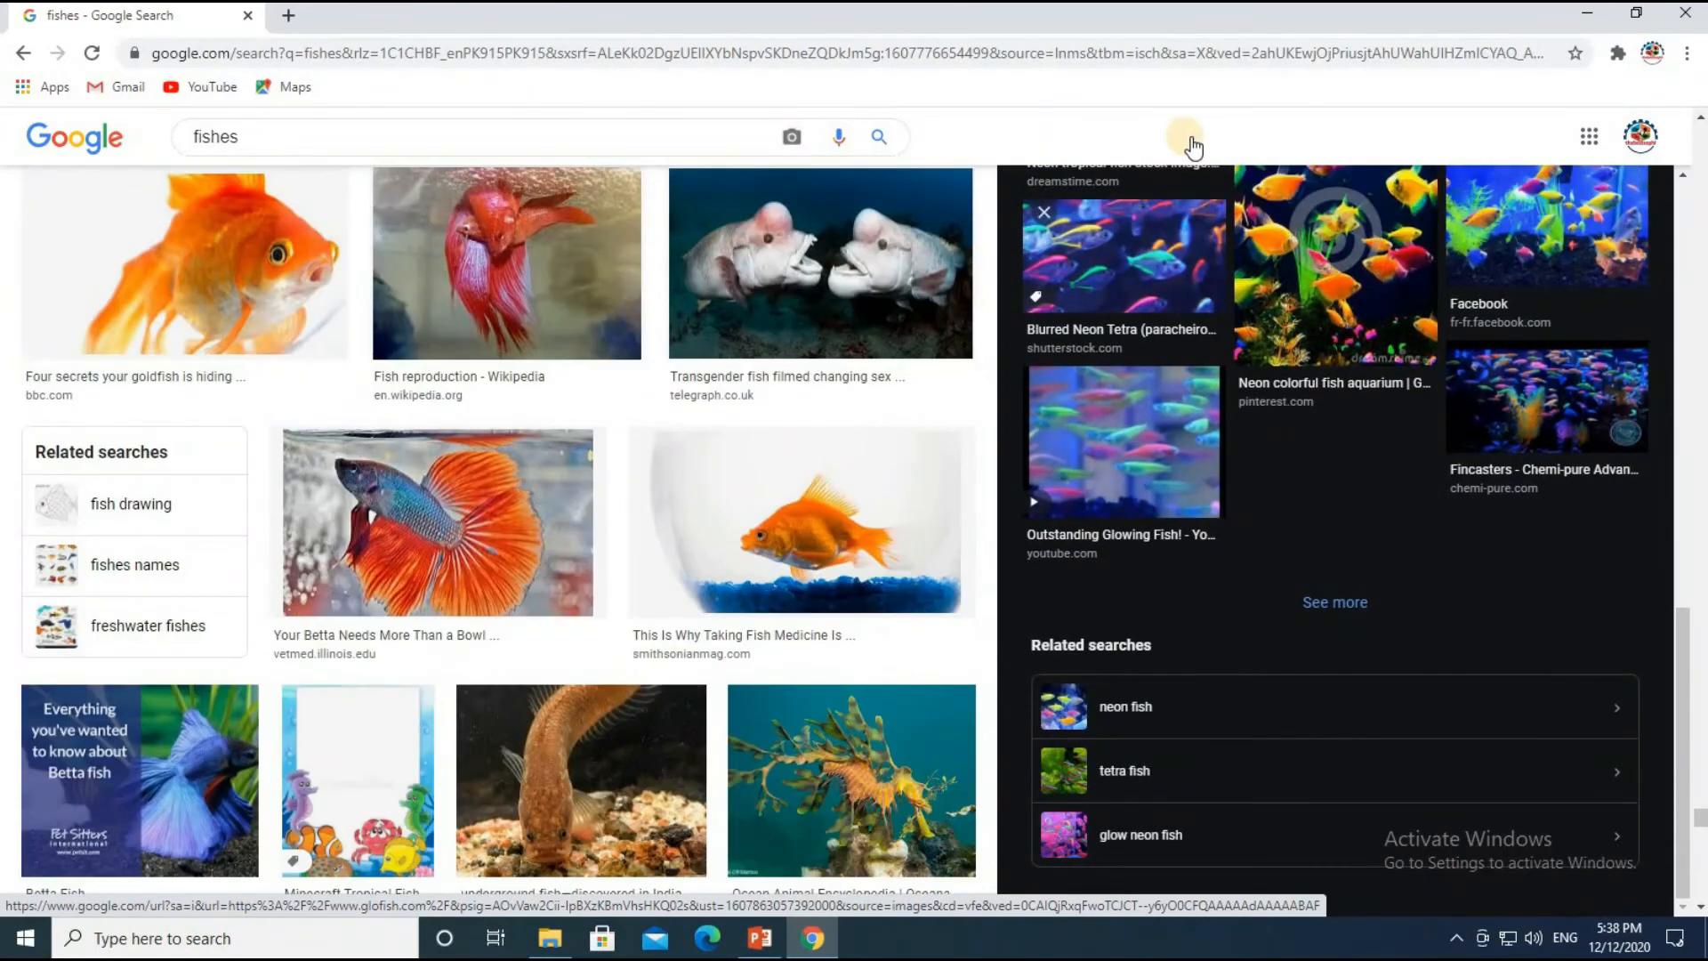
click(1042, 219)
scroll(1049, 774, up, 15)
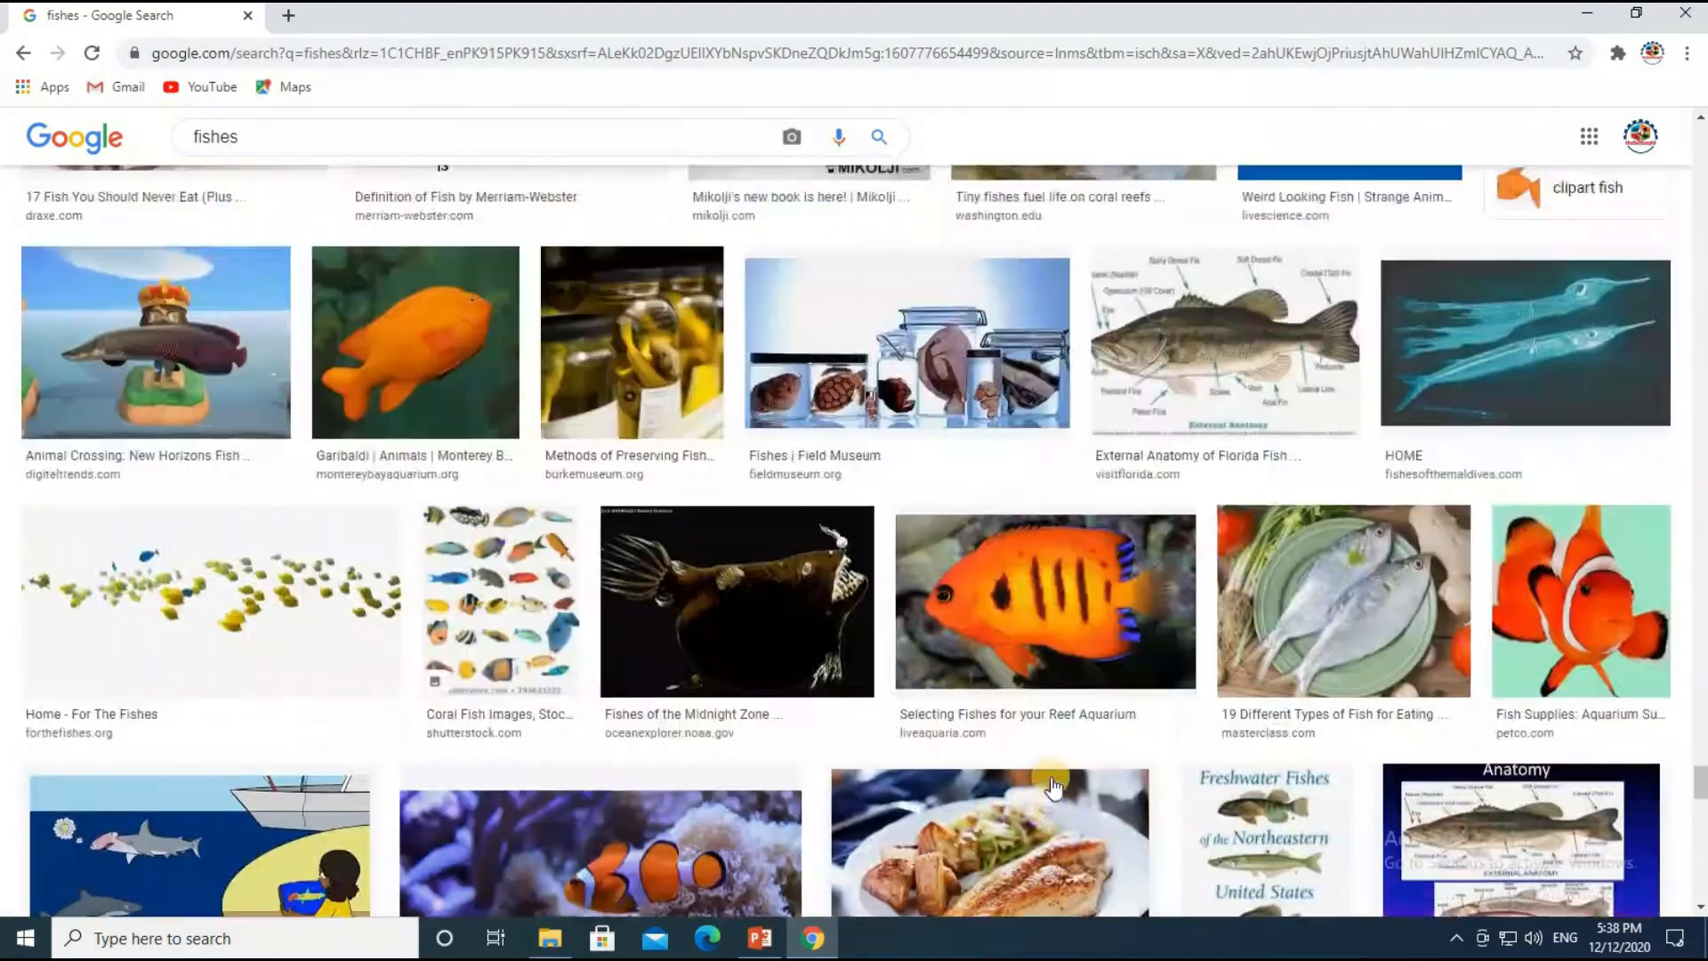
scroll(1052, 786, up, 15)
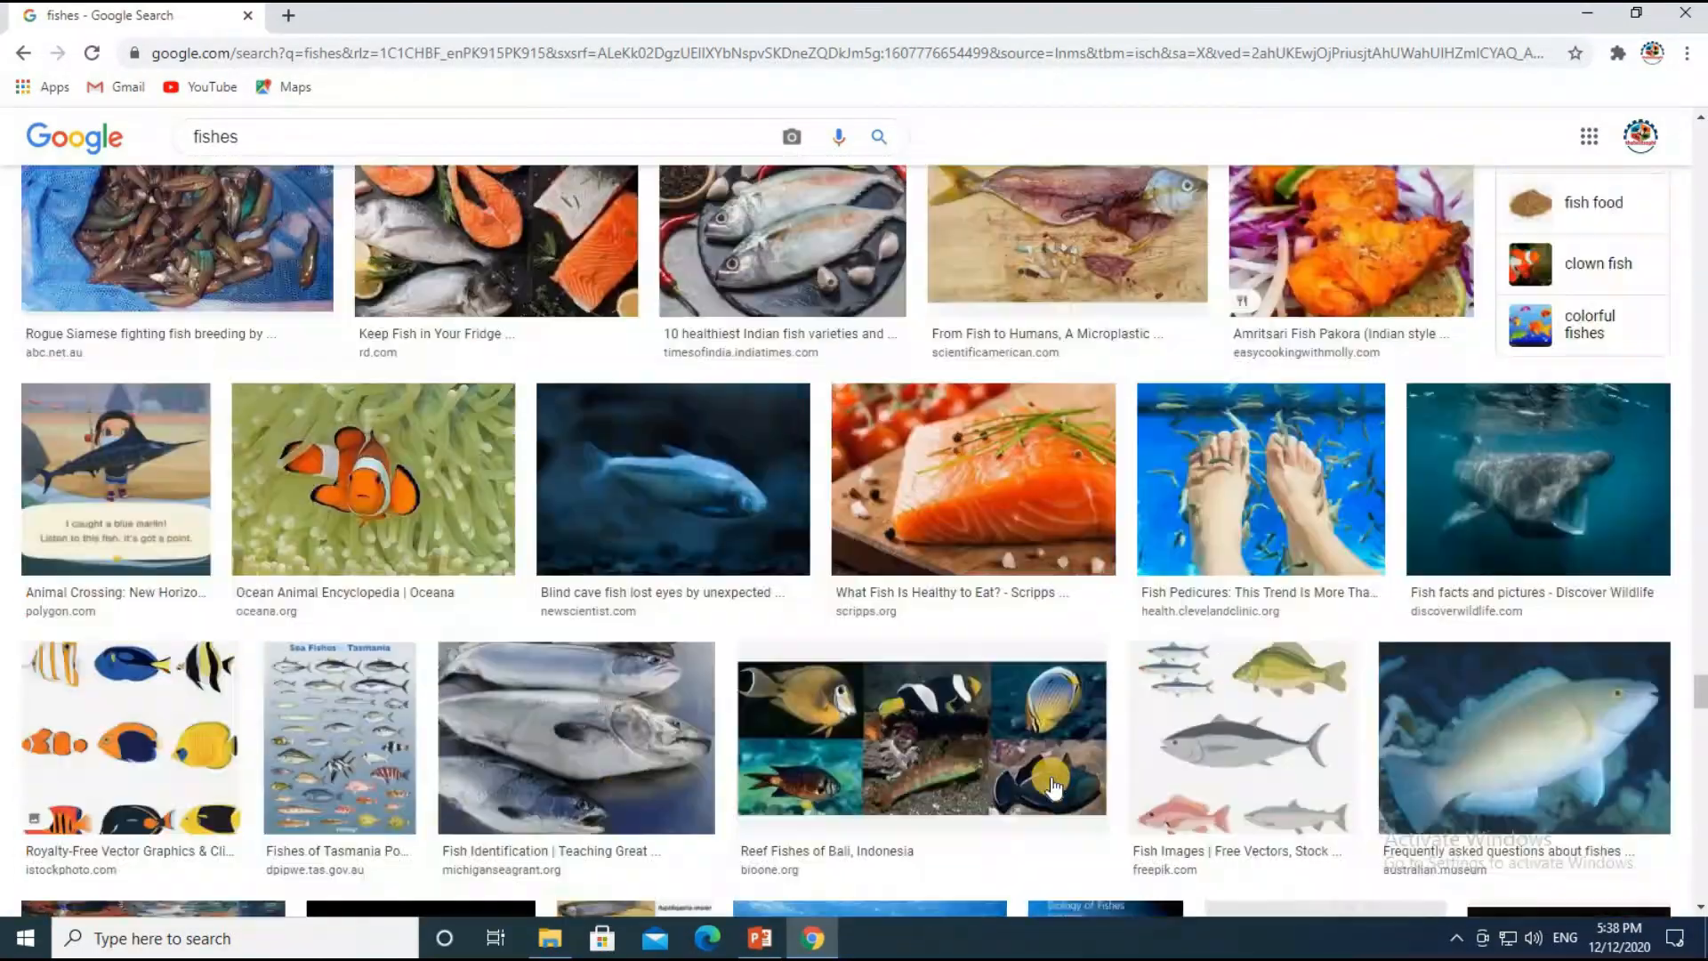
scroll(1052, 787, up, 12)
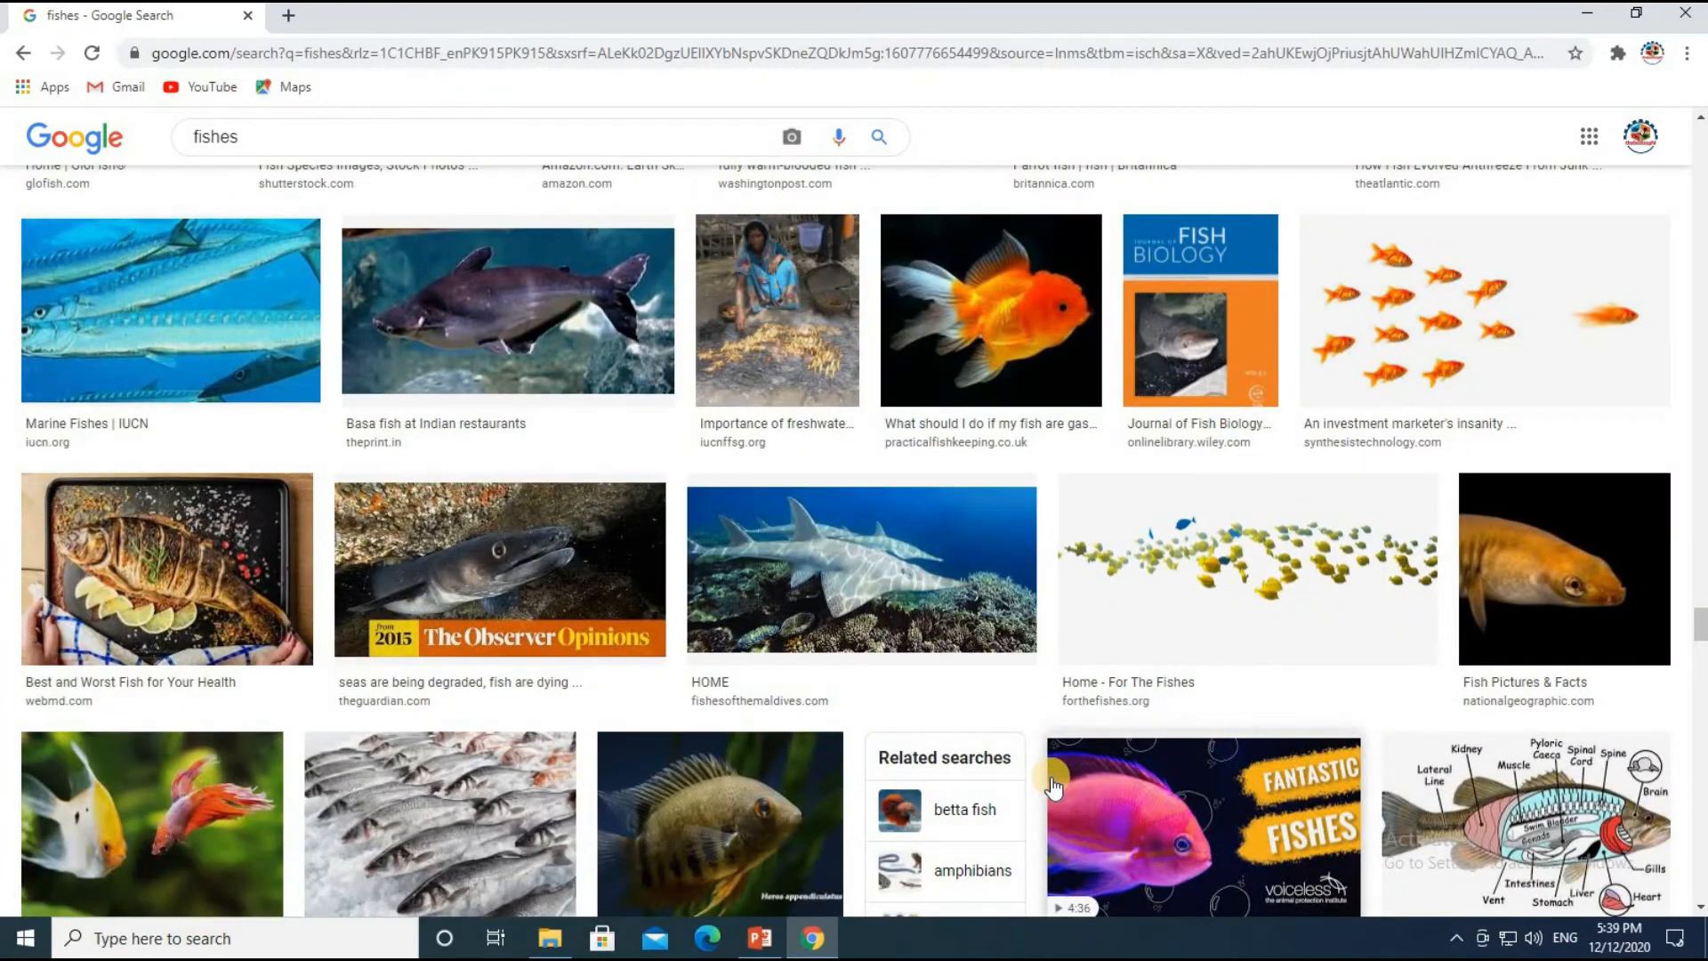
scroll(1052, 786, up, 3)
scroll(1153, 824, up, 15)
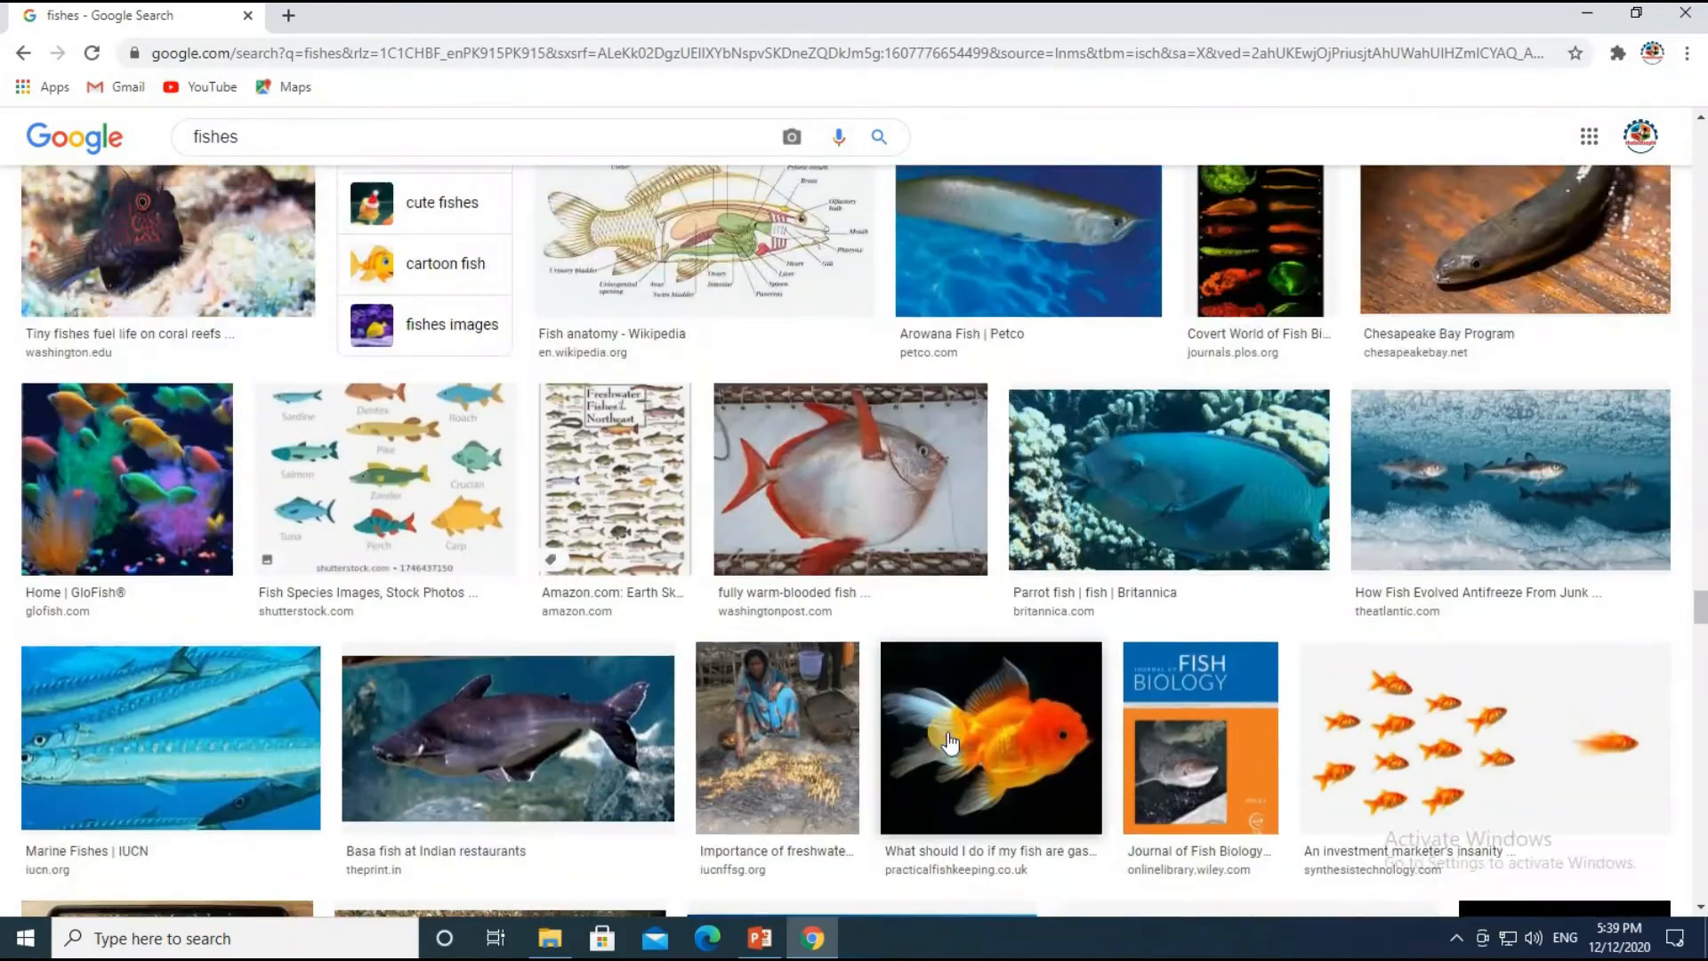
scroll(961, 809, up, 15)
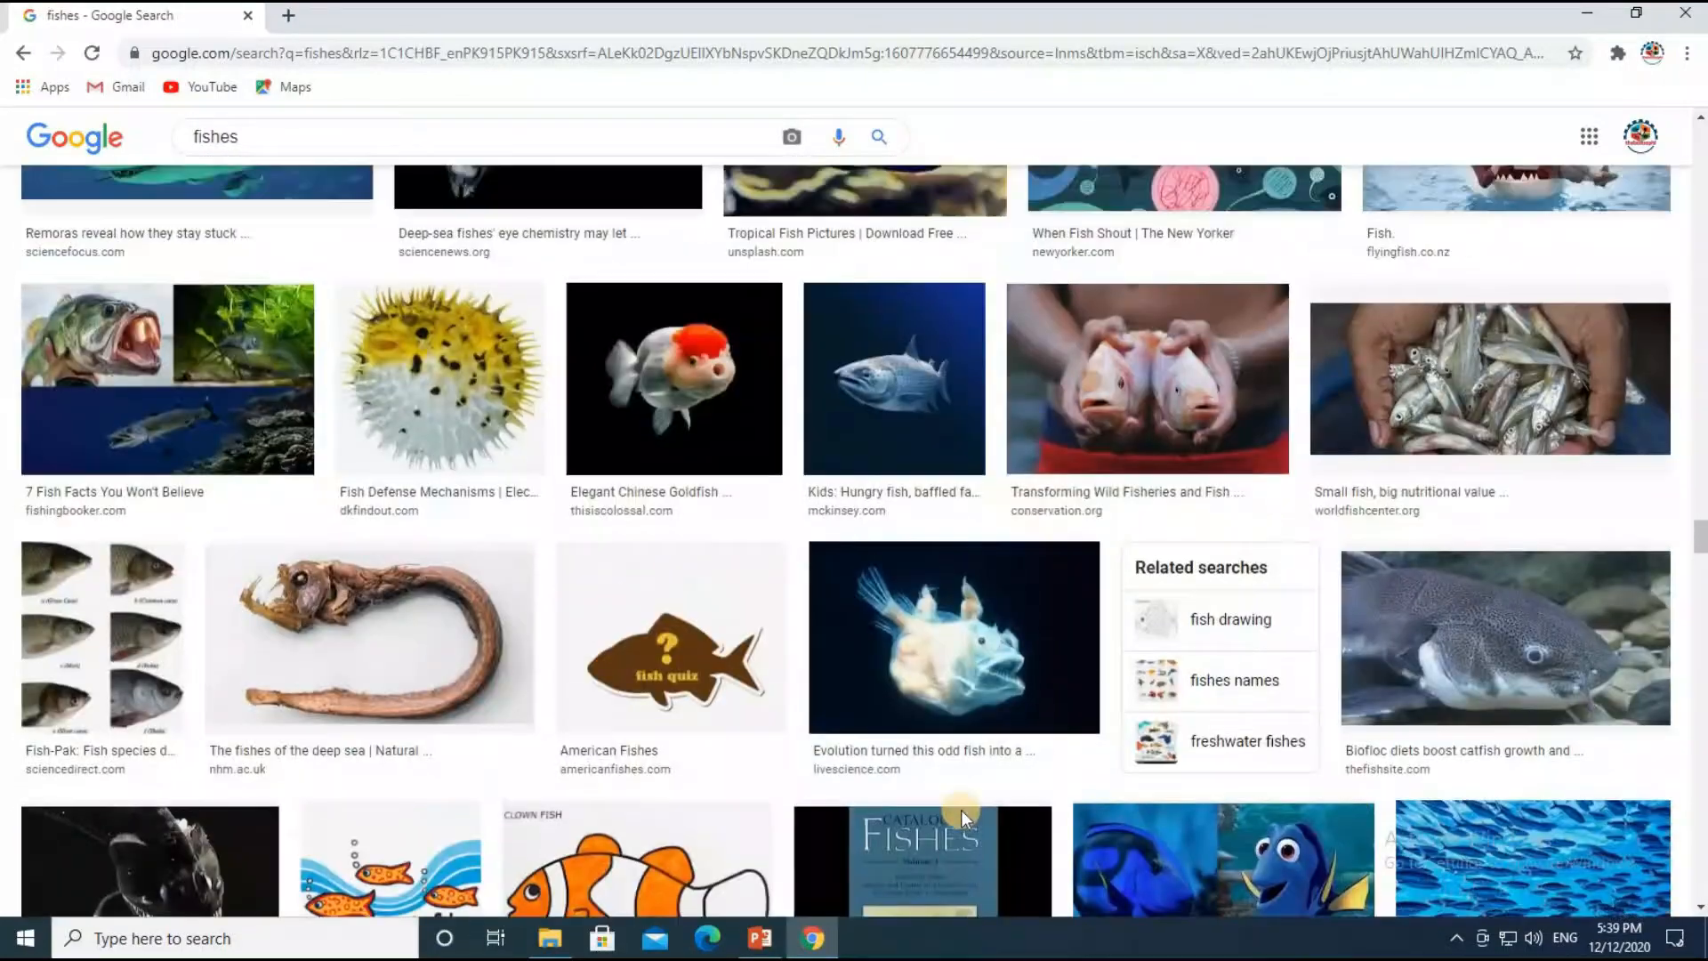
scroll(960, 809, up, 5)
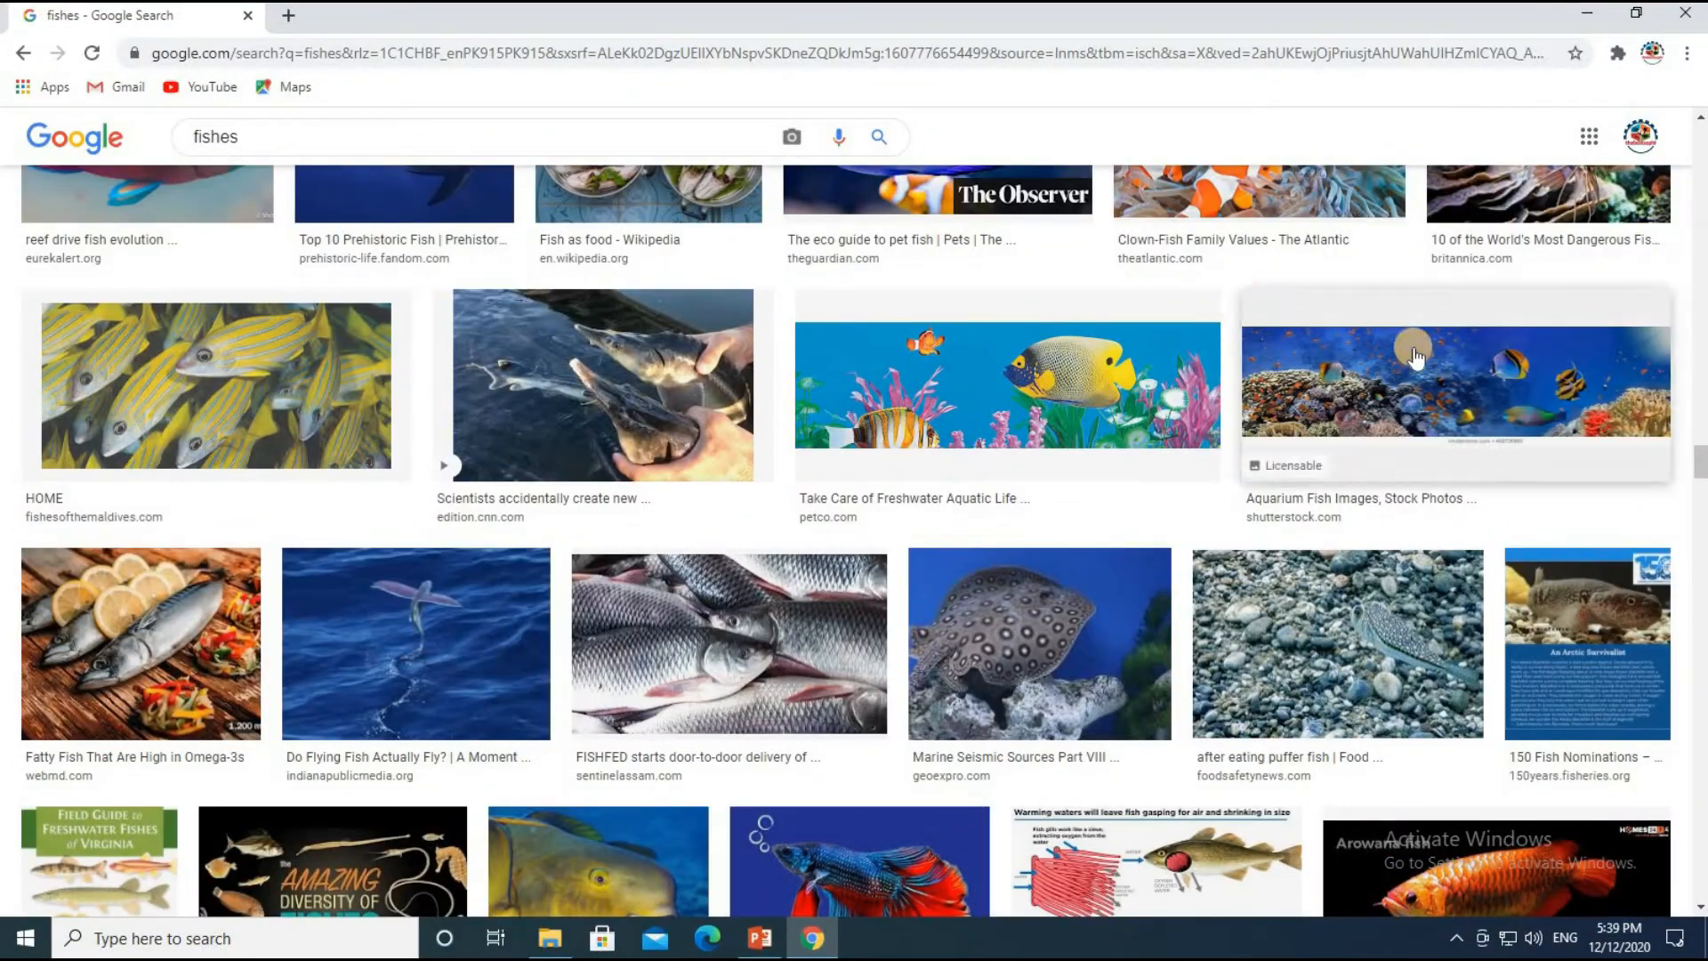
Open the preview of Shutterstock's panoramic Aquarium Fish picture and look through its related underwater images.
click(1596, 387)
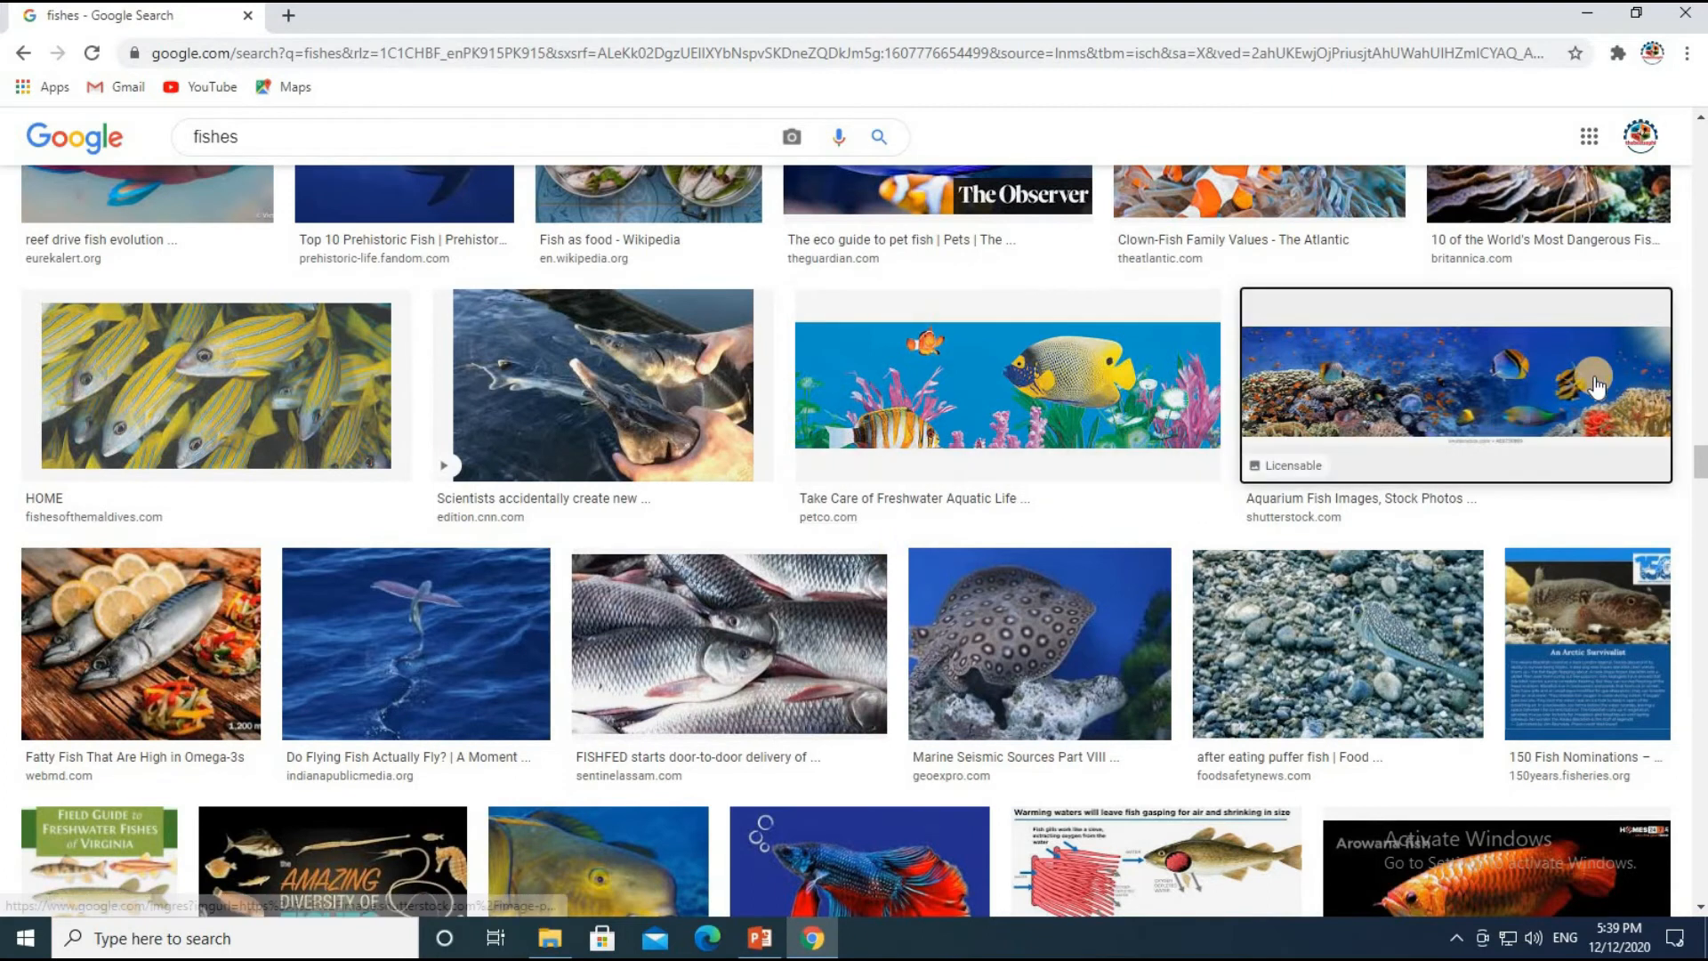
scroll(1389, 838, down, 5)
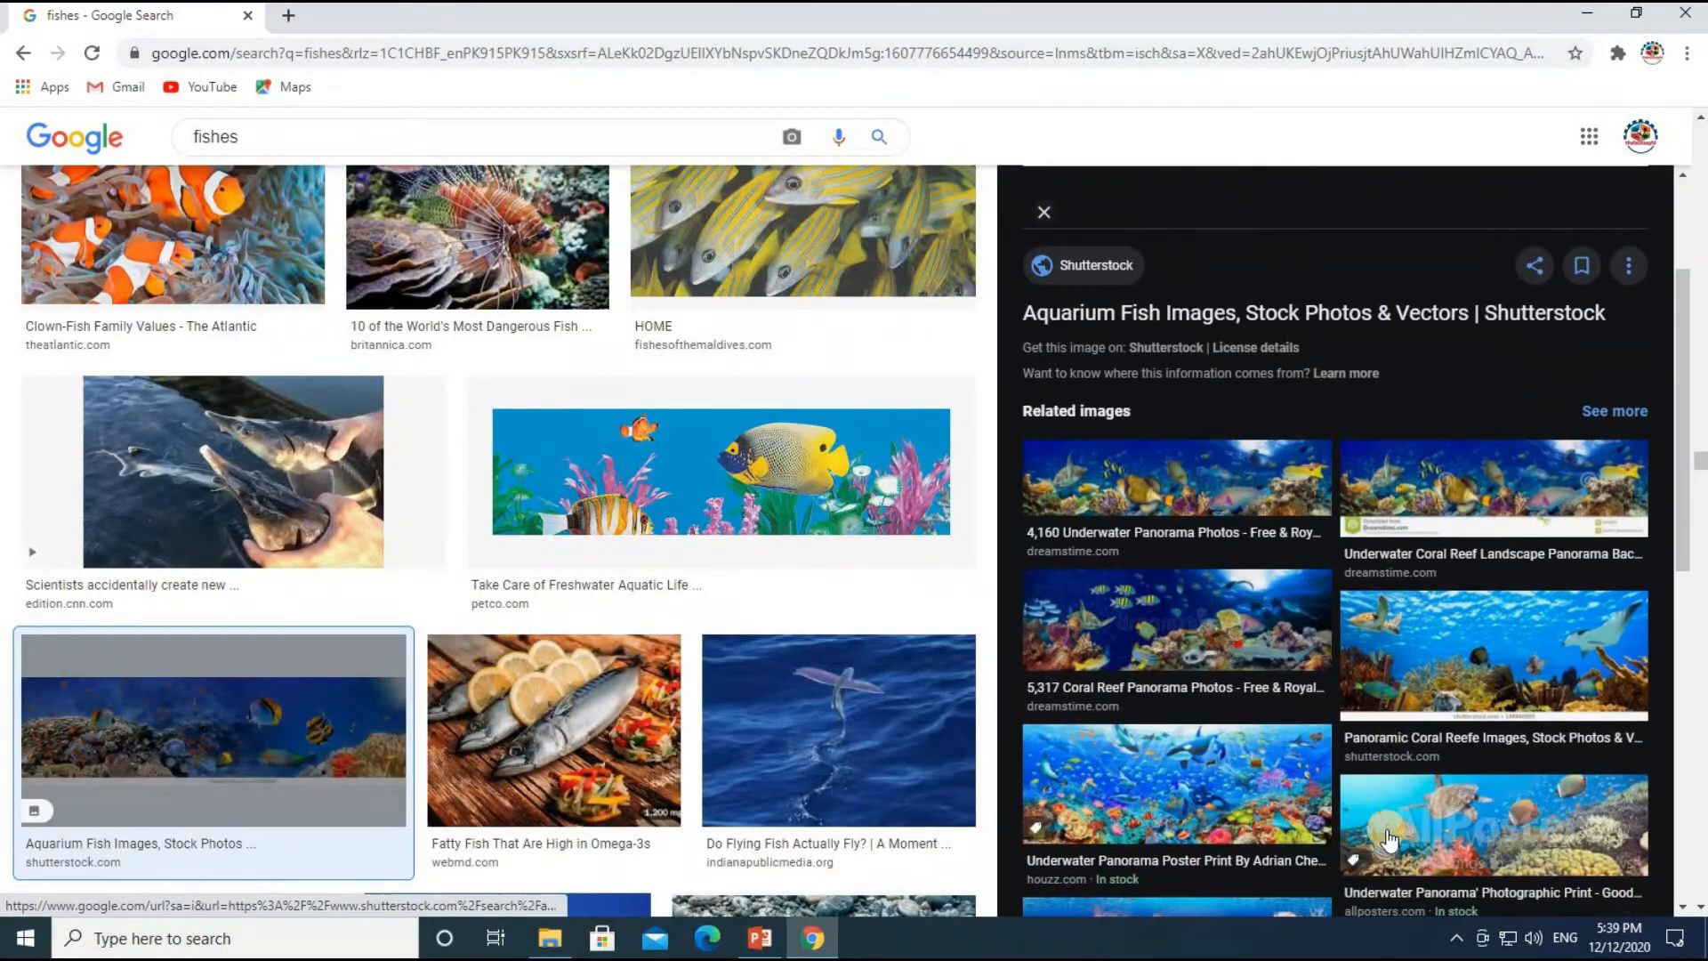
scroll(1367, 507, down, 3)
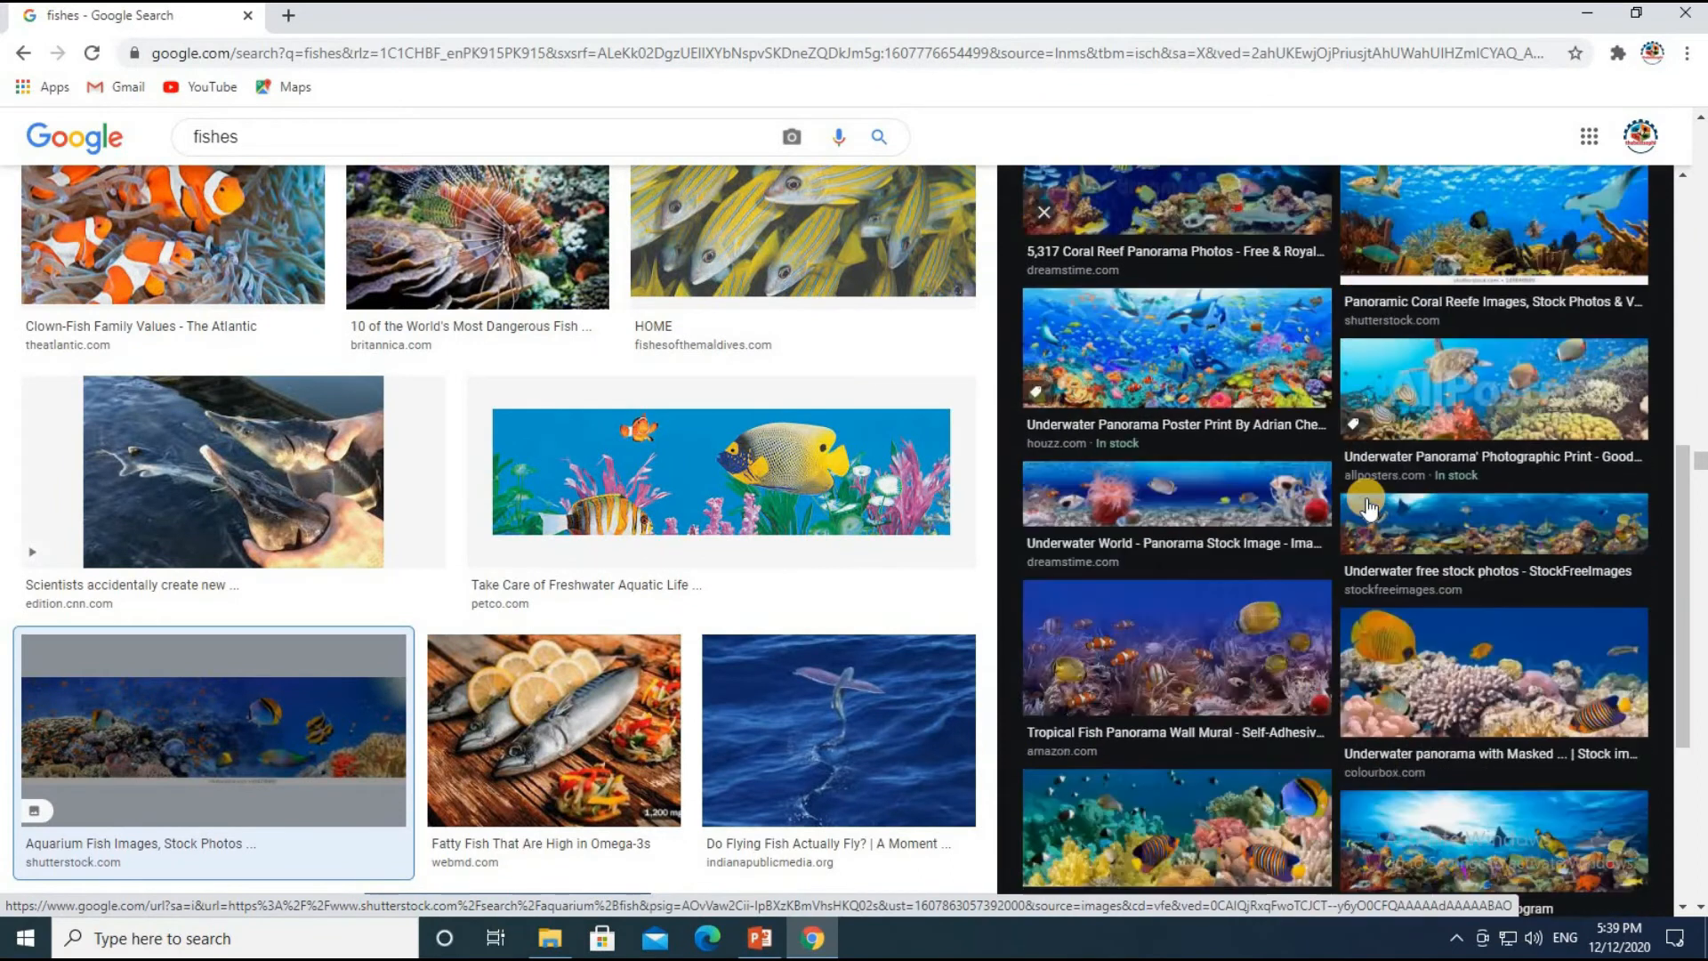
scroll(1441, 435, up, 9)
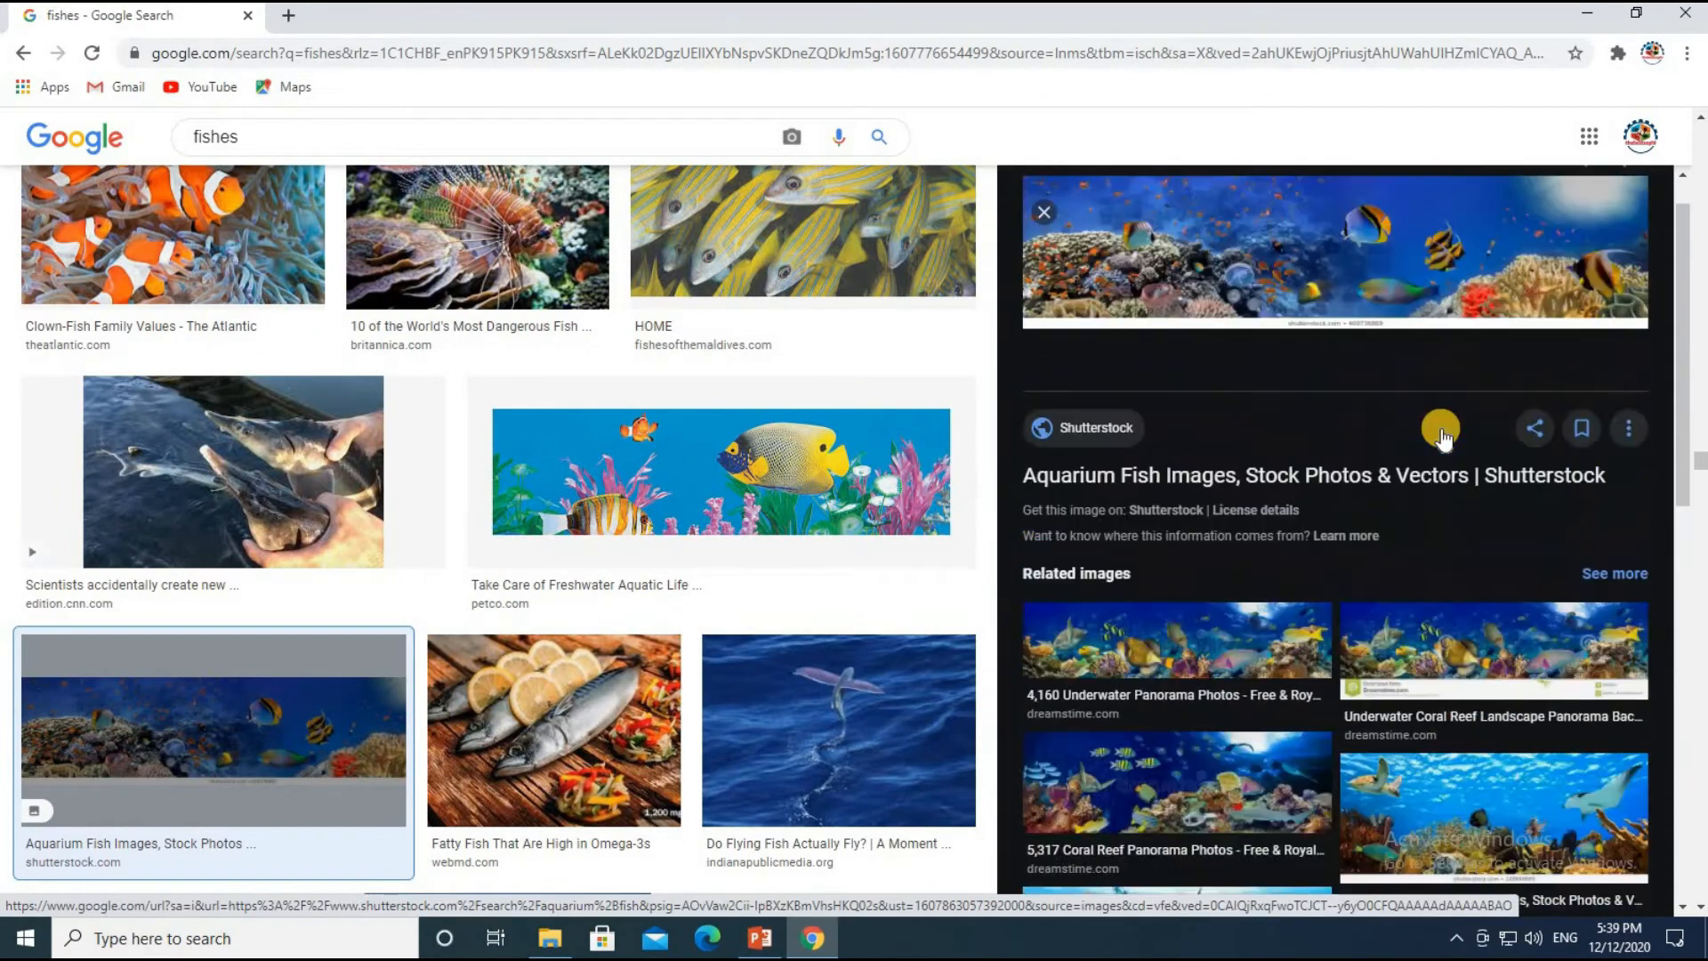
scroll(1423, 645, down, 1)
scroll(1425, 646, down, 2)
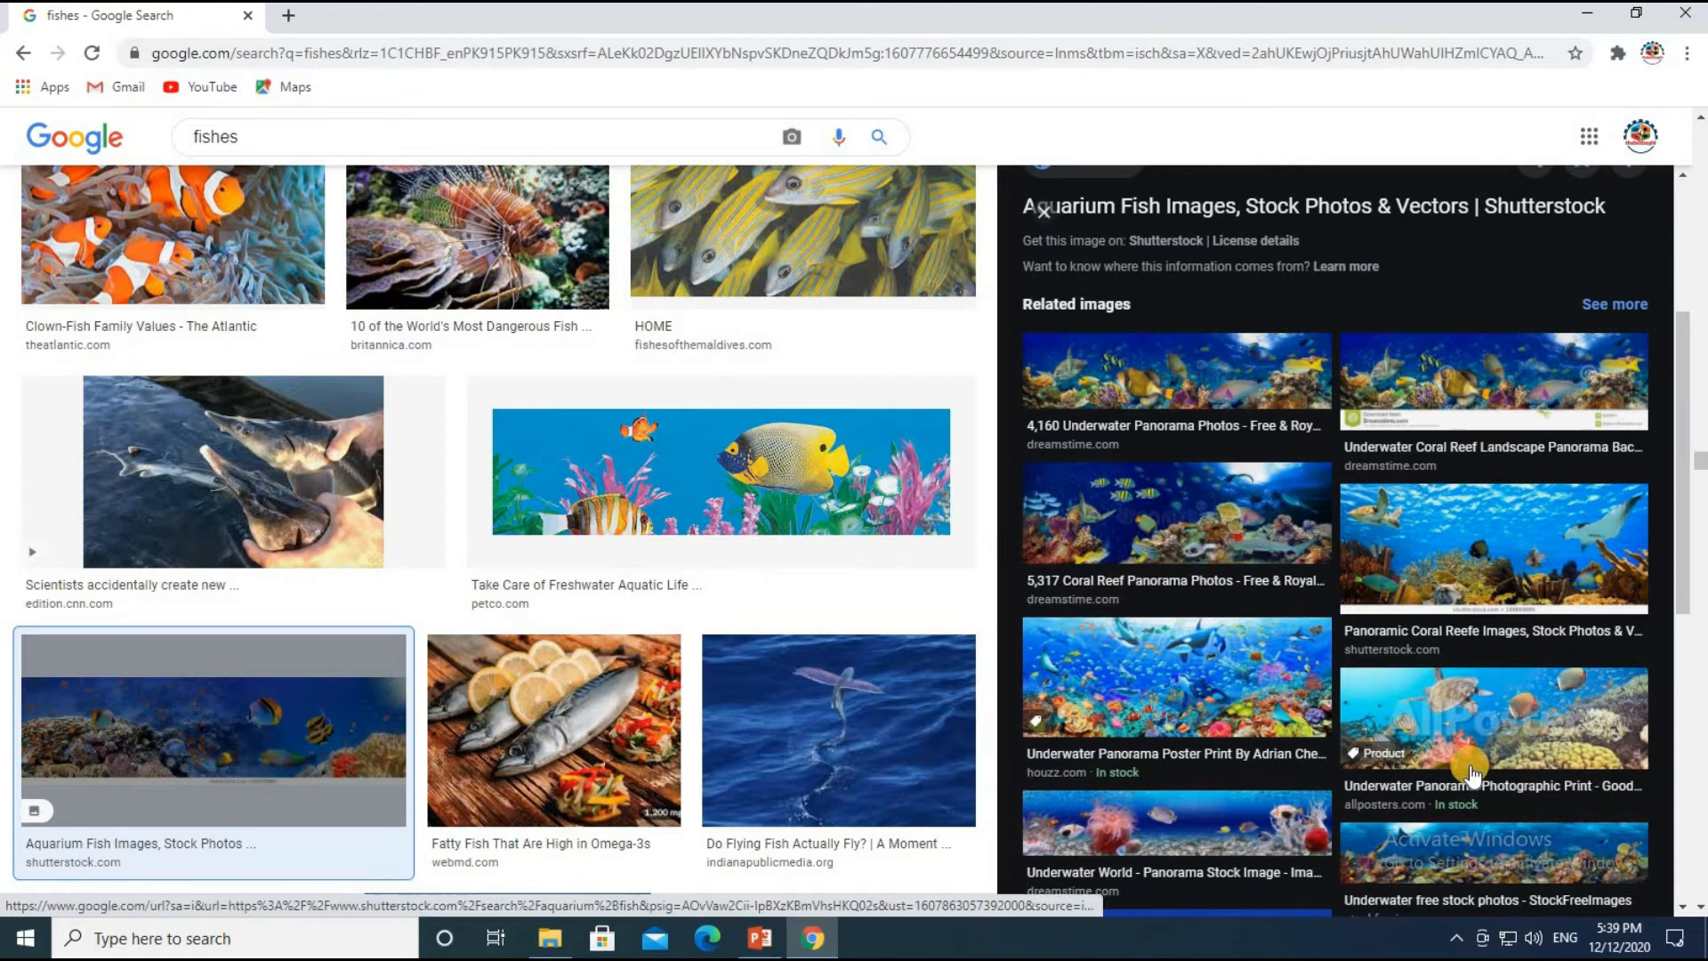
scroll(1464, 711, down, 6)
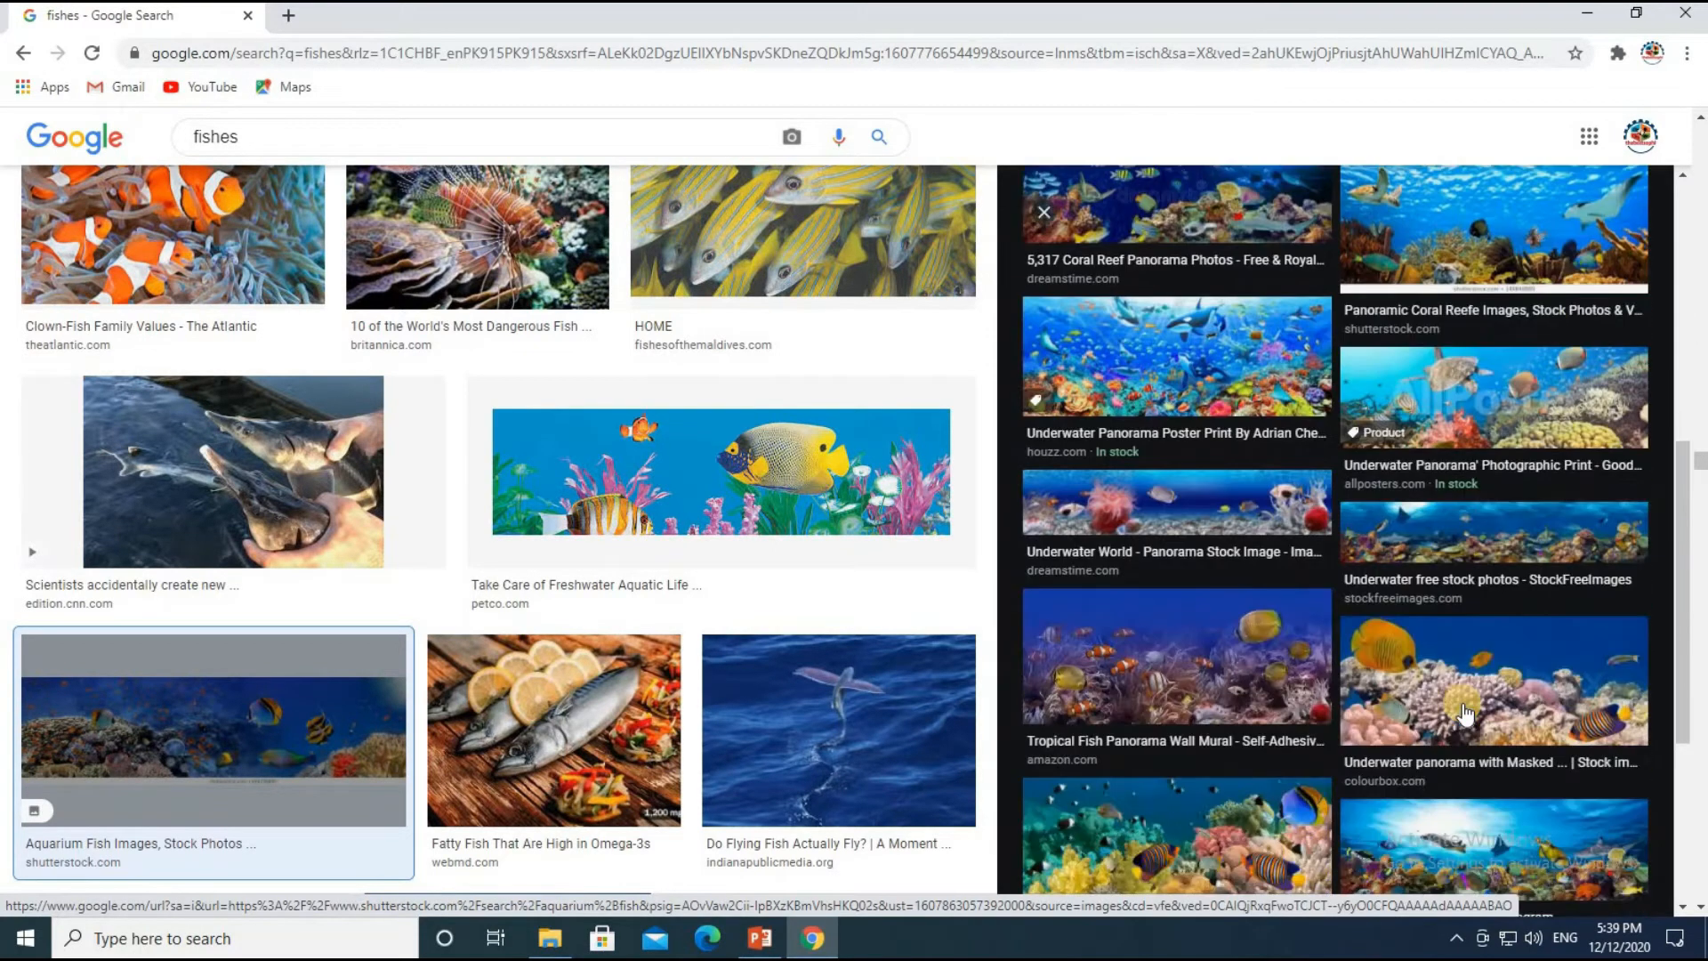
scroll(942, 778, up, 4)
Find AMNH's The Diversity of Fishes picture of a blue fish shoal, open its preview and look through its related images.
scroll(4, 601, up, 20)
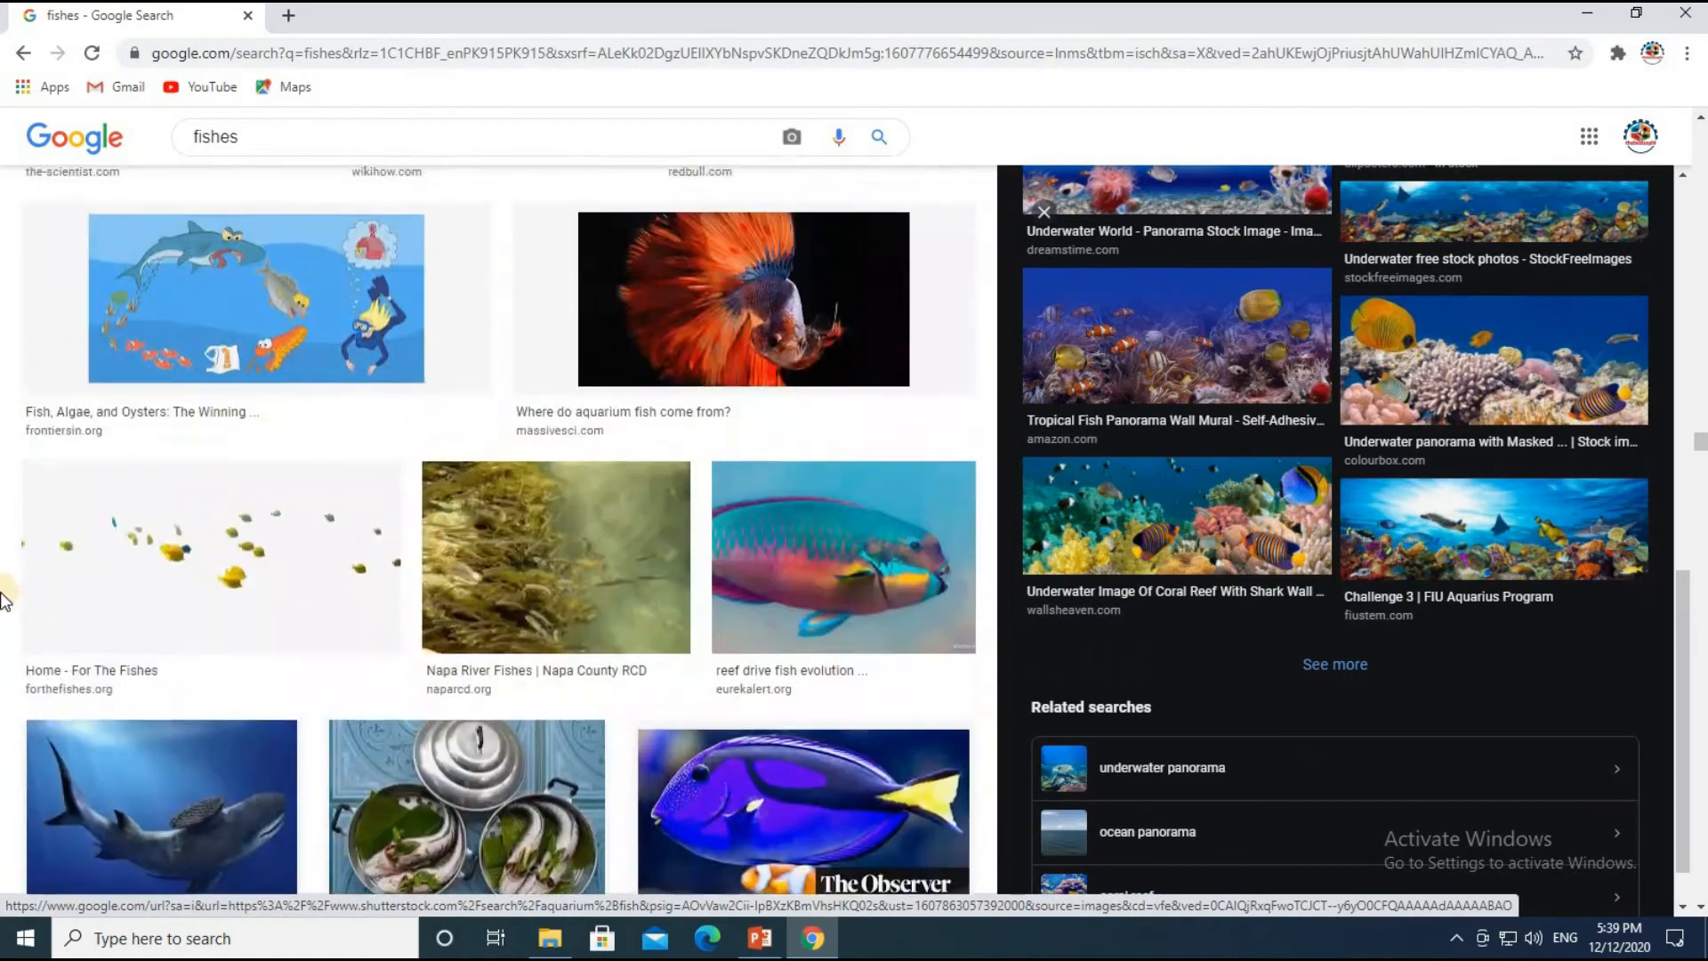
scroll(5, 601, up, 20)
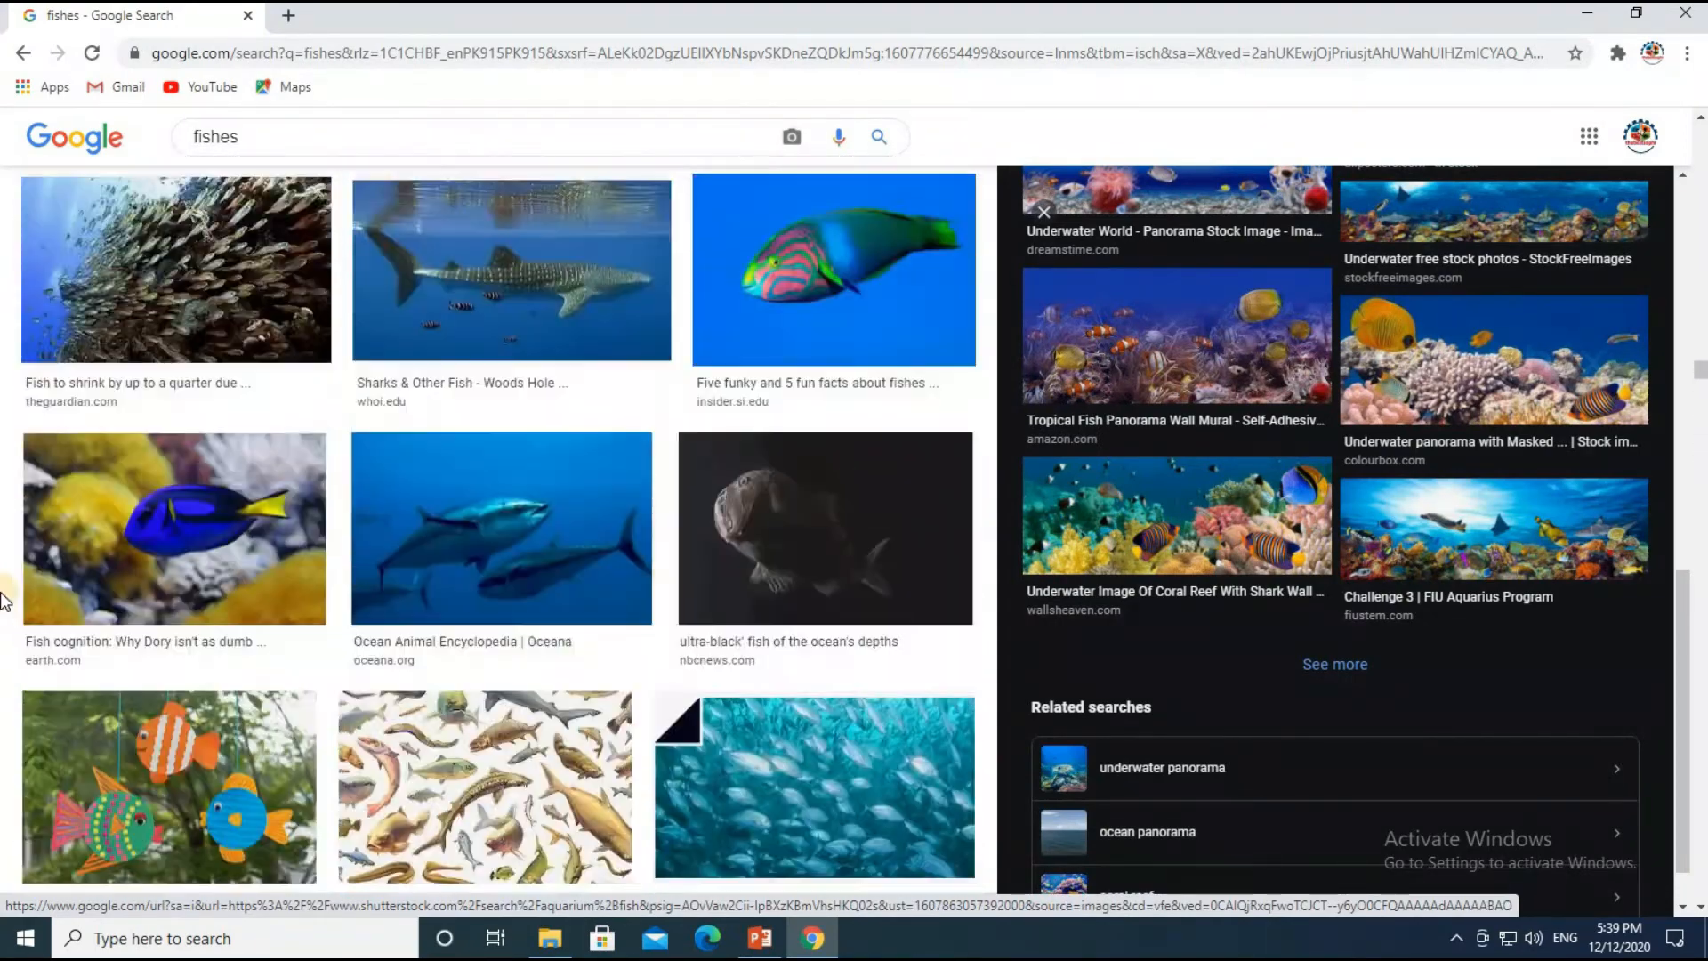
scroll(5, 600, up, 7)
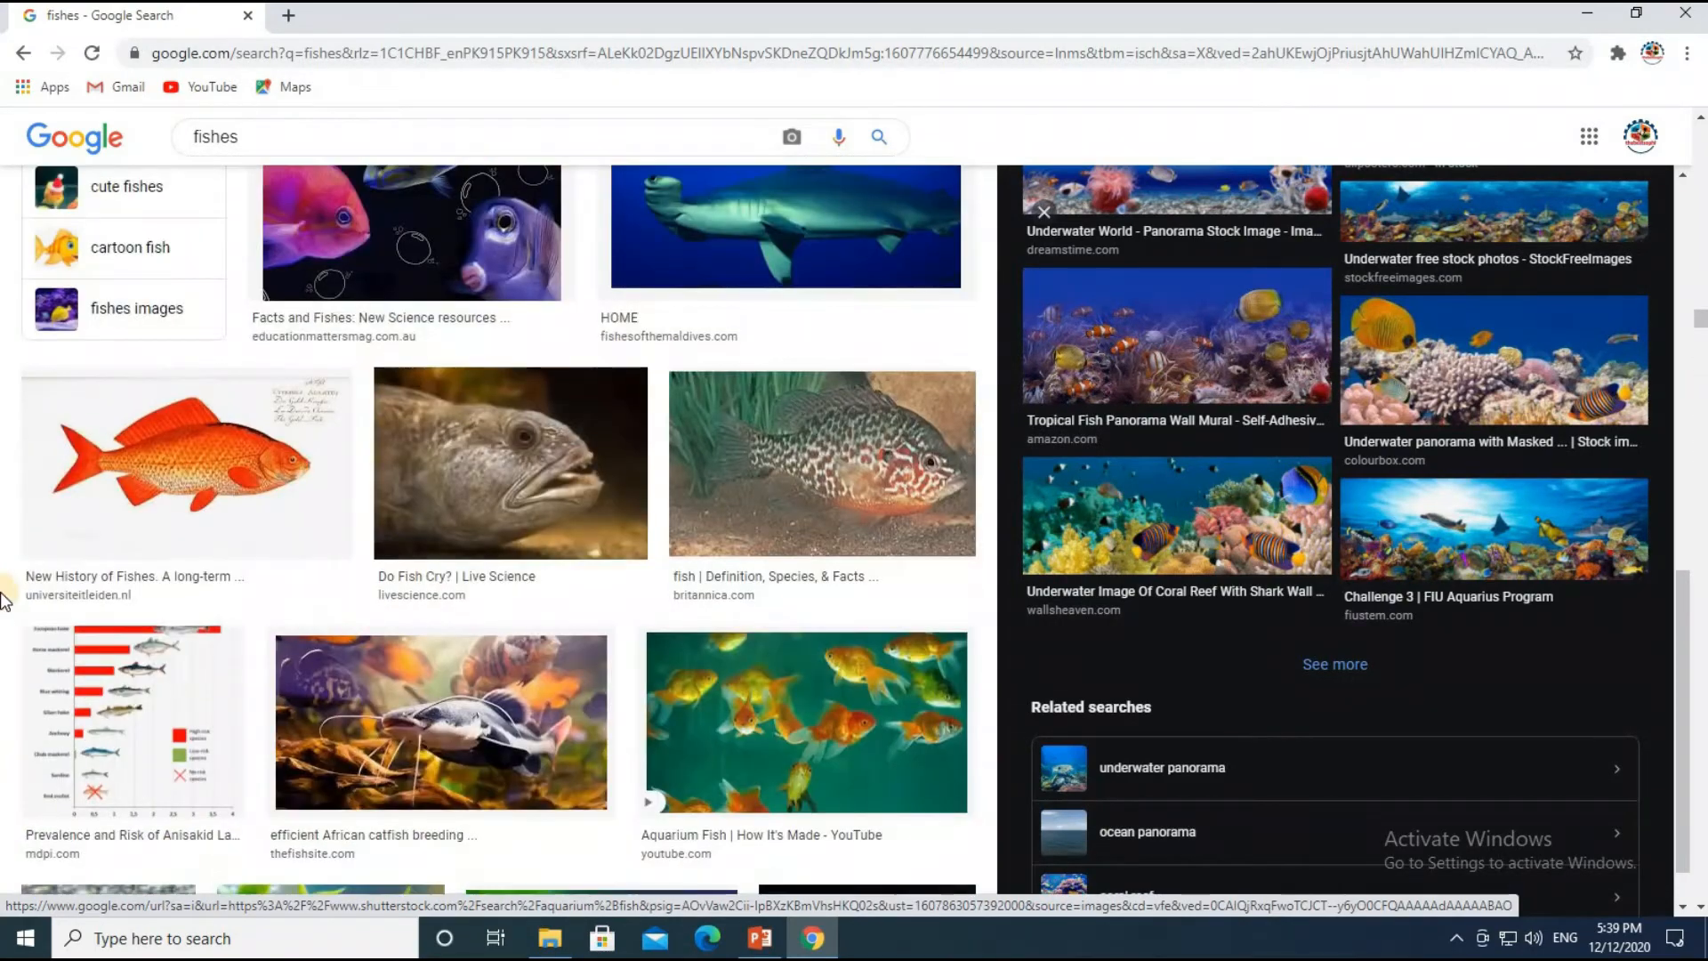
scroll(5, 601, down, 6)
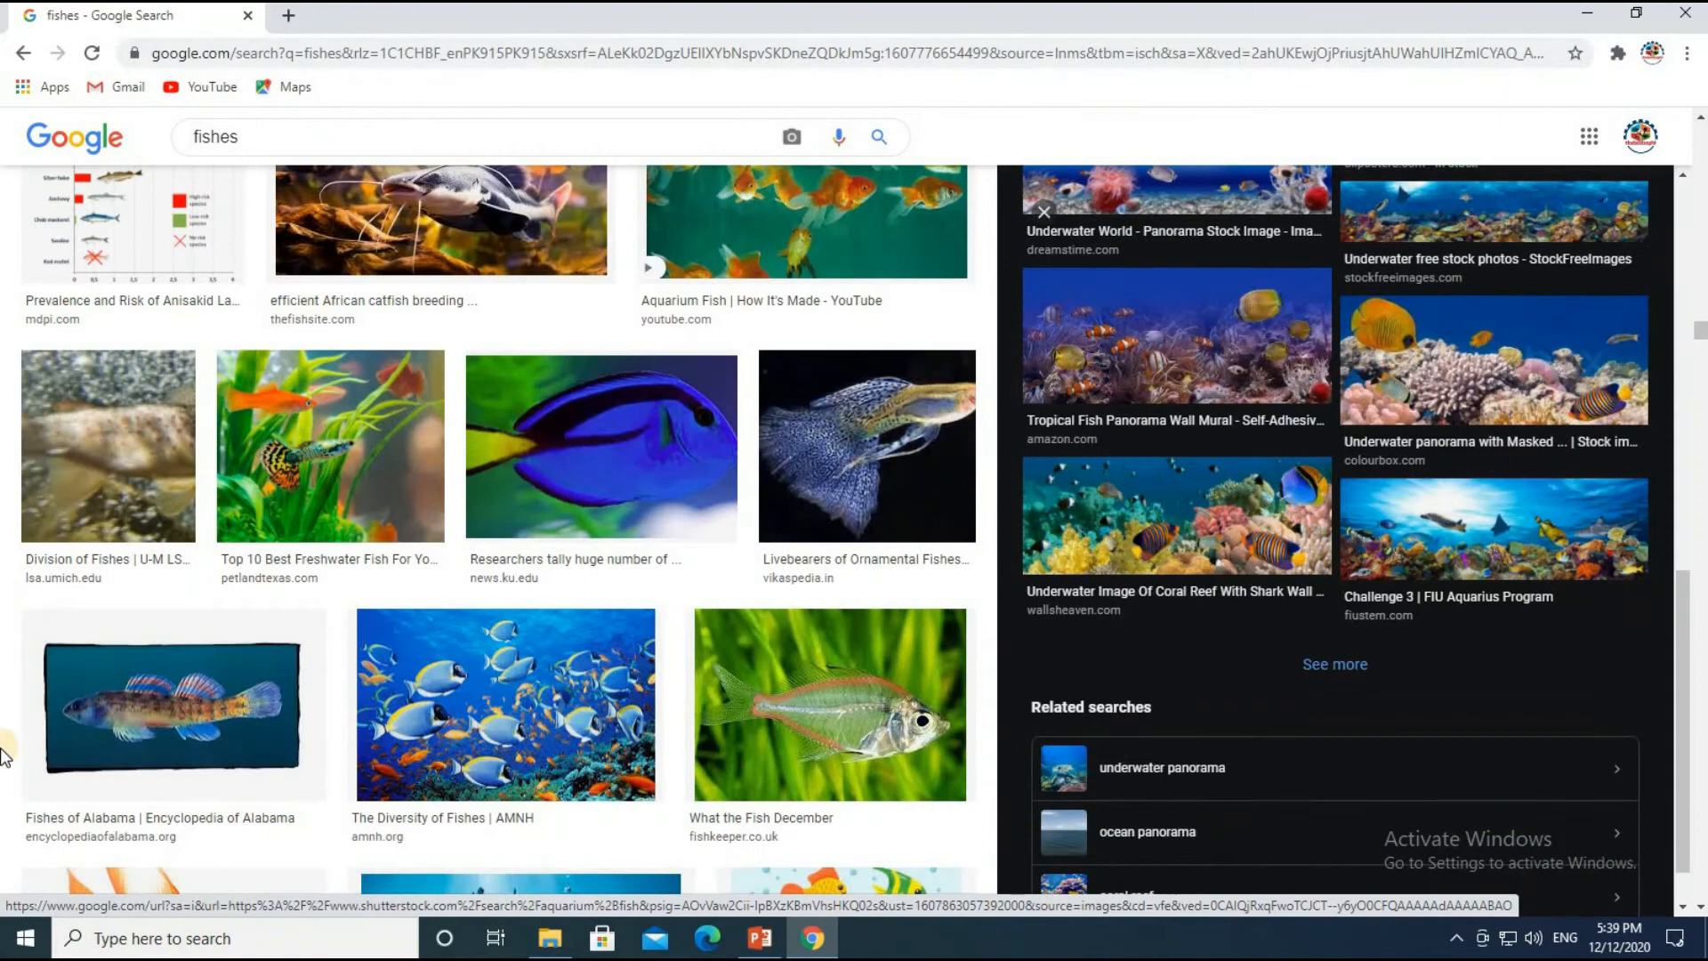
click(569, 738)
scroll(1652, 488, down, 6)
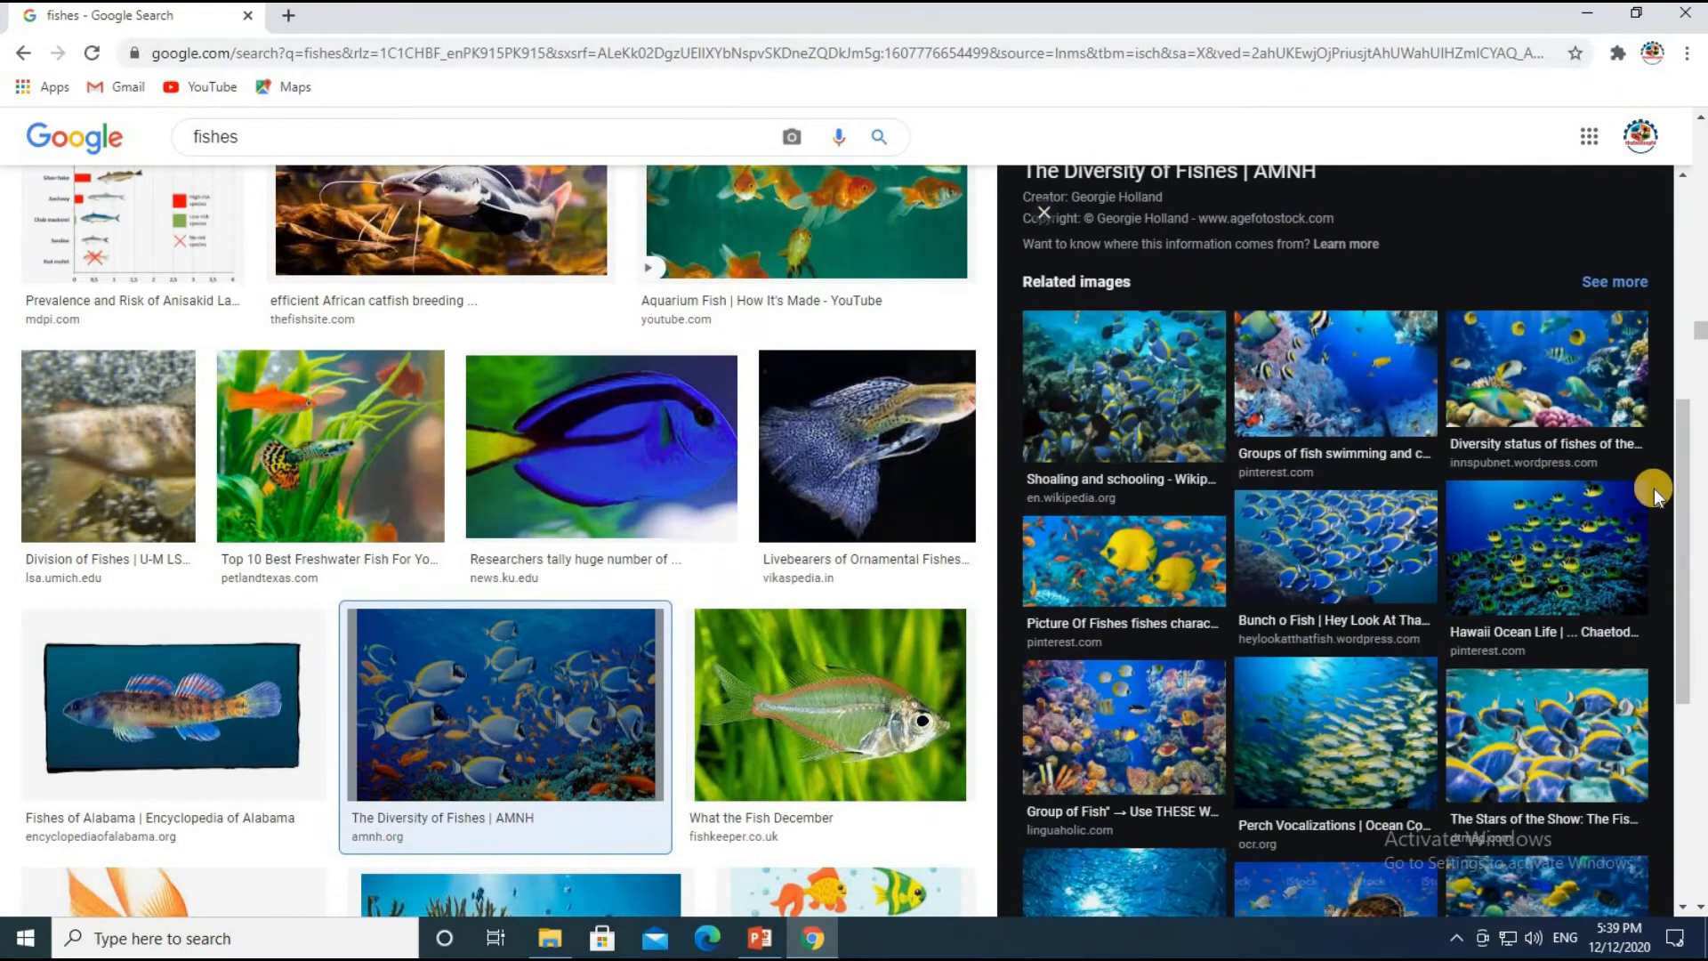
scroll(1652, 489, down, 4)
scroll(1653, 488, up, 5)
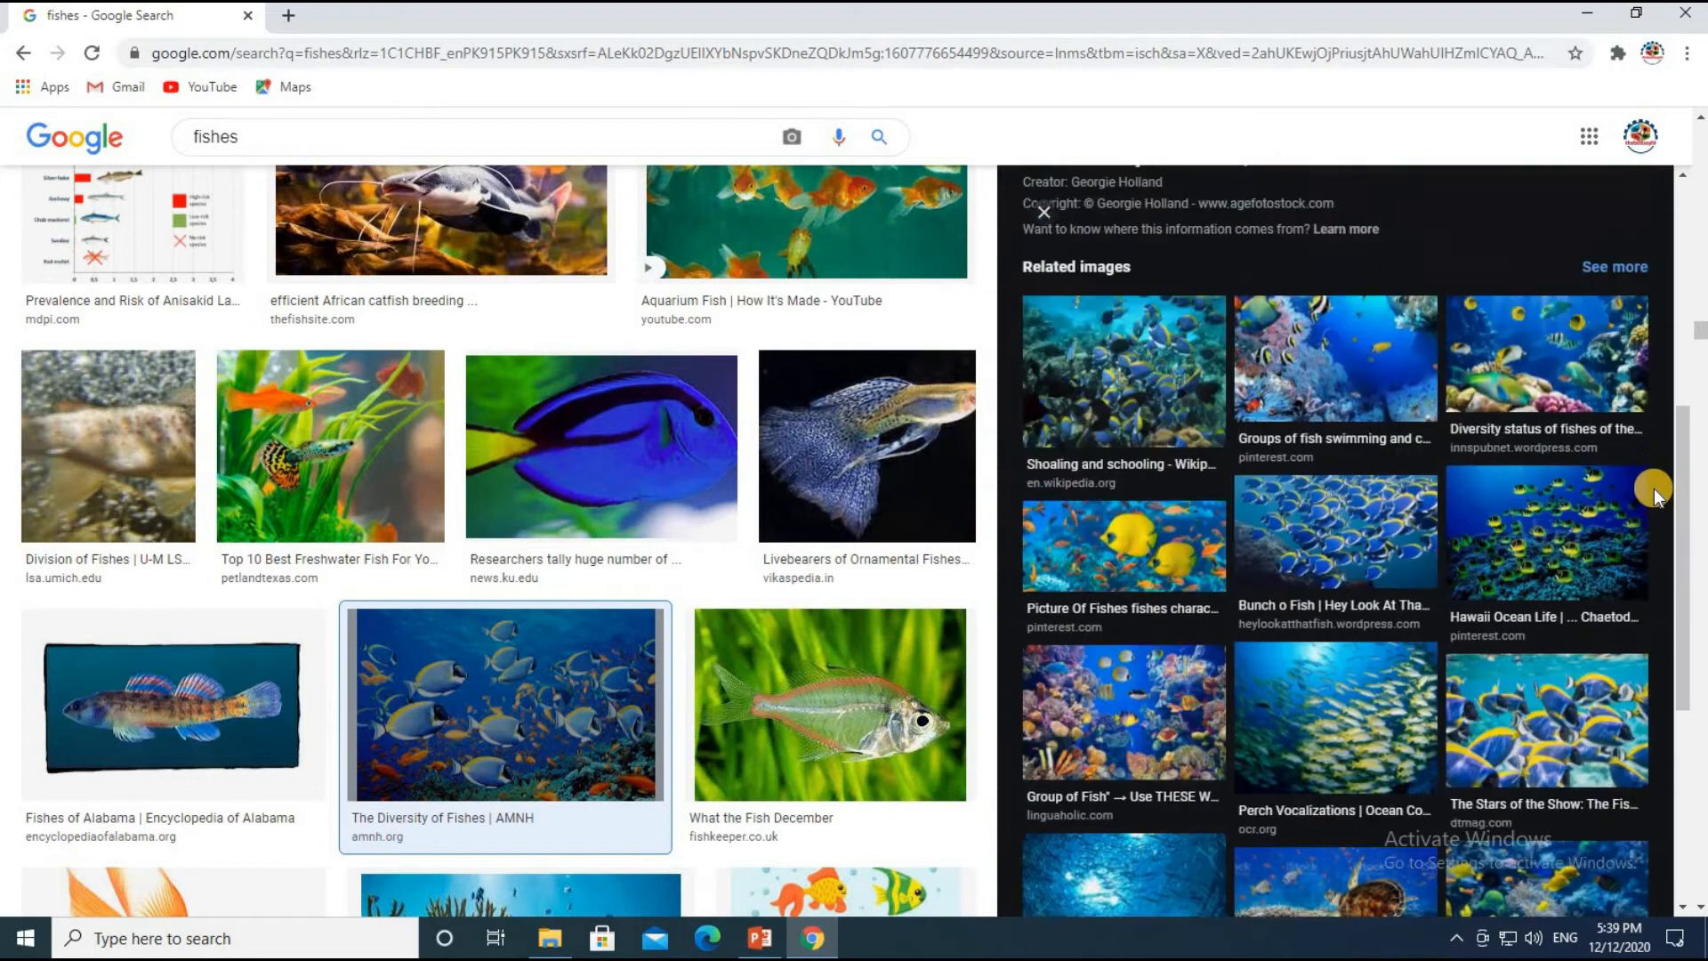
Open the related Linguaholic coral reef picture titled Group of Fish and look through its related images.
click(1171, 755)
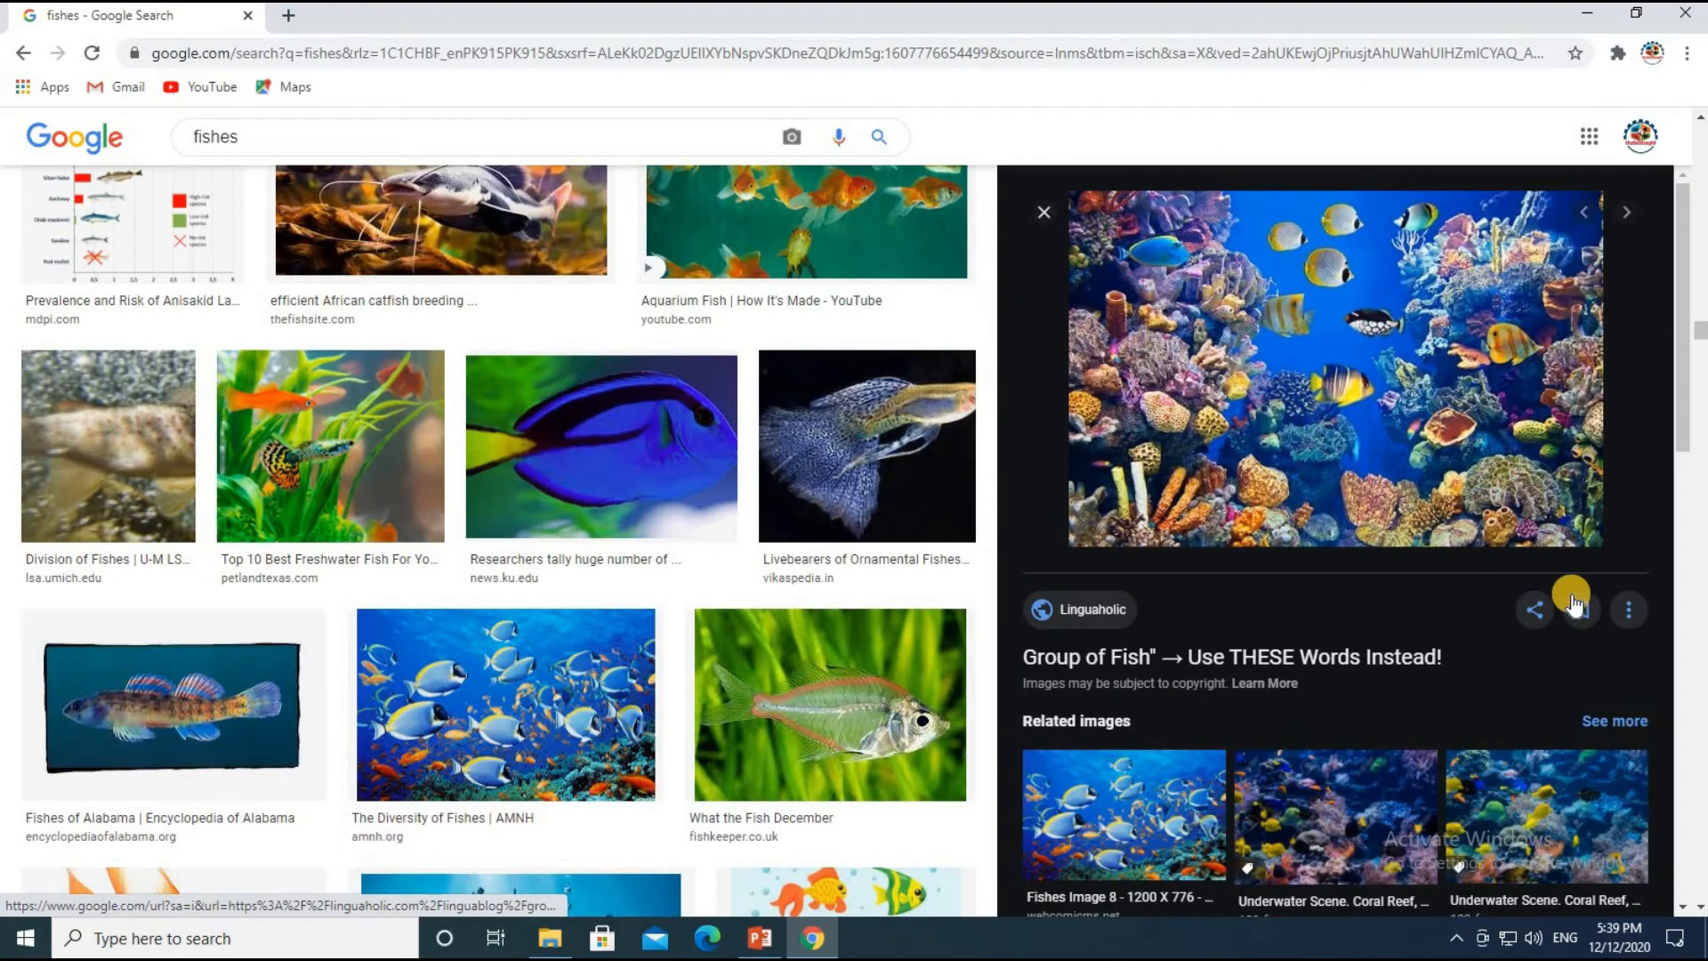
scroll(1573, 605, down, 8)
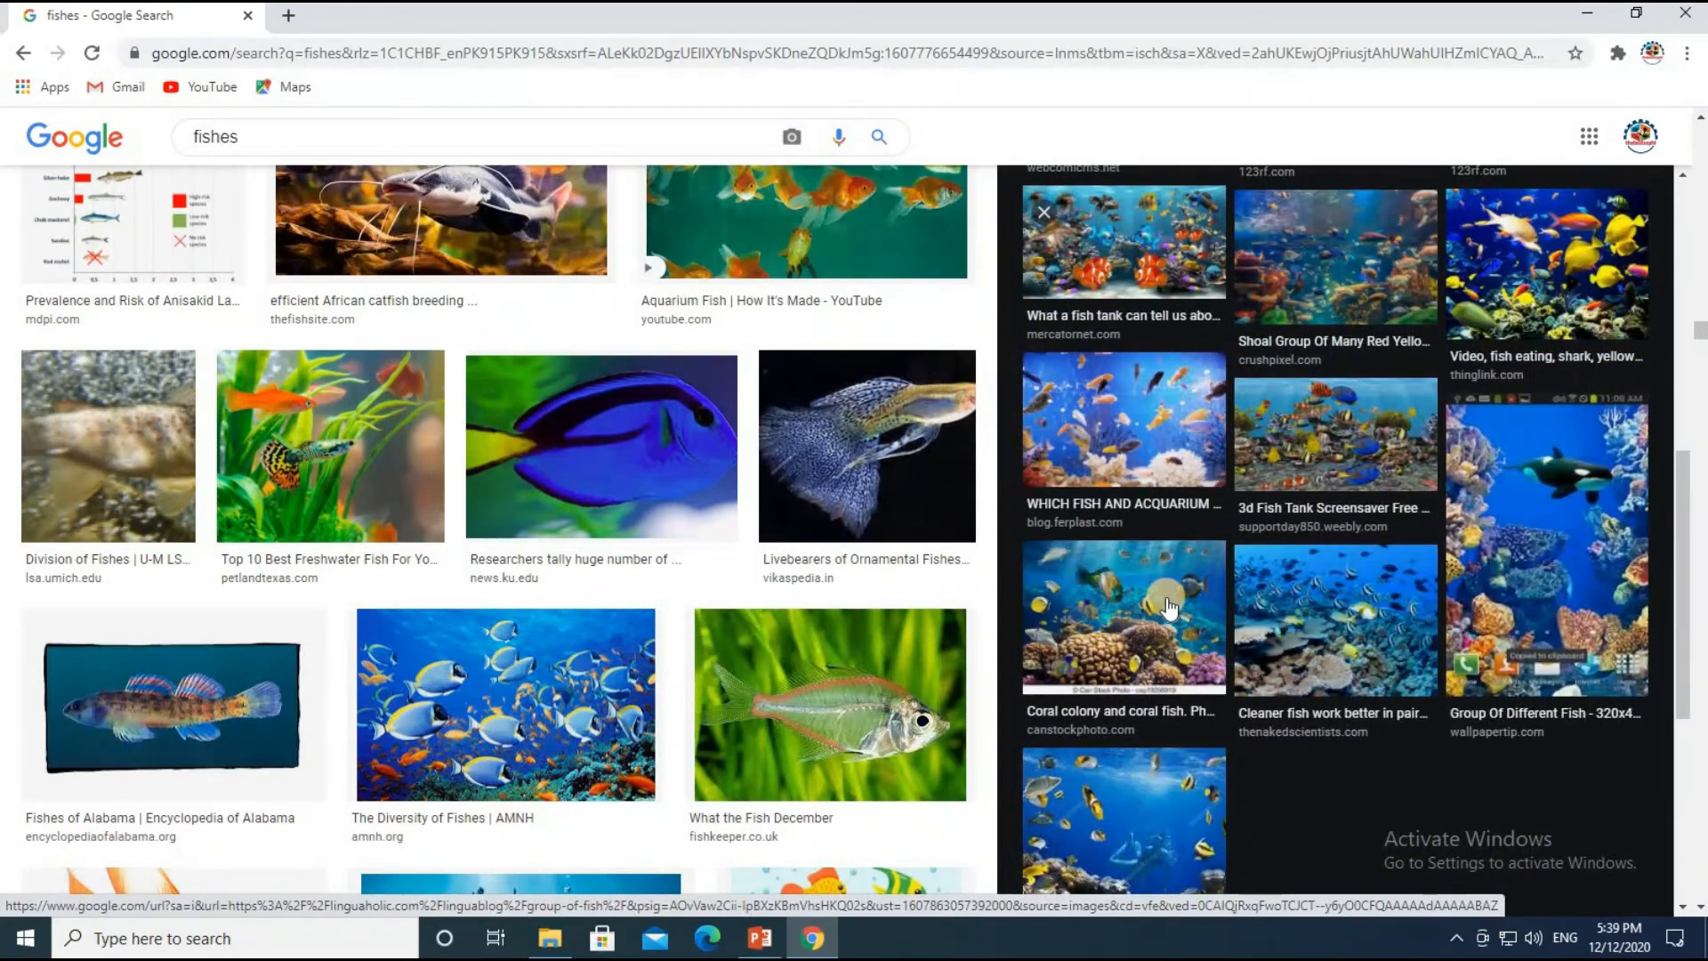
scroll(1170, 608, up, 3)
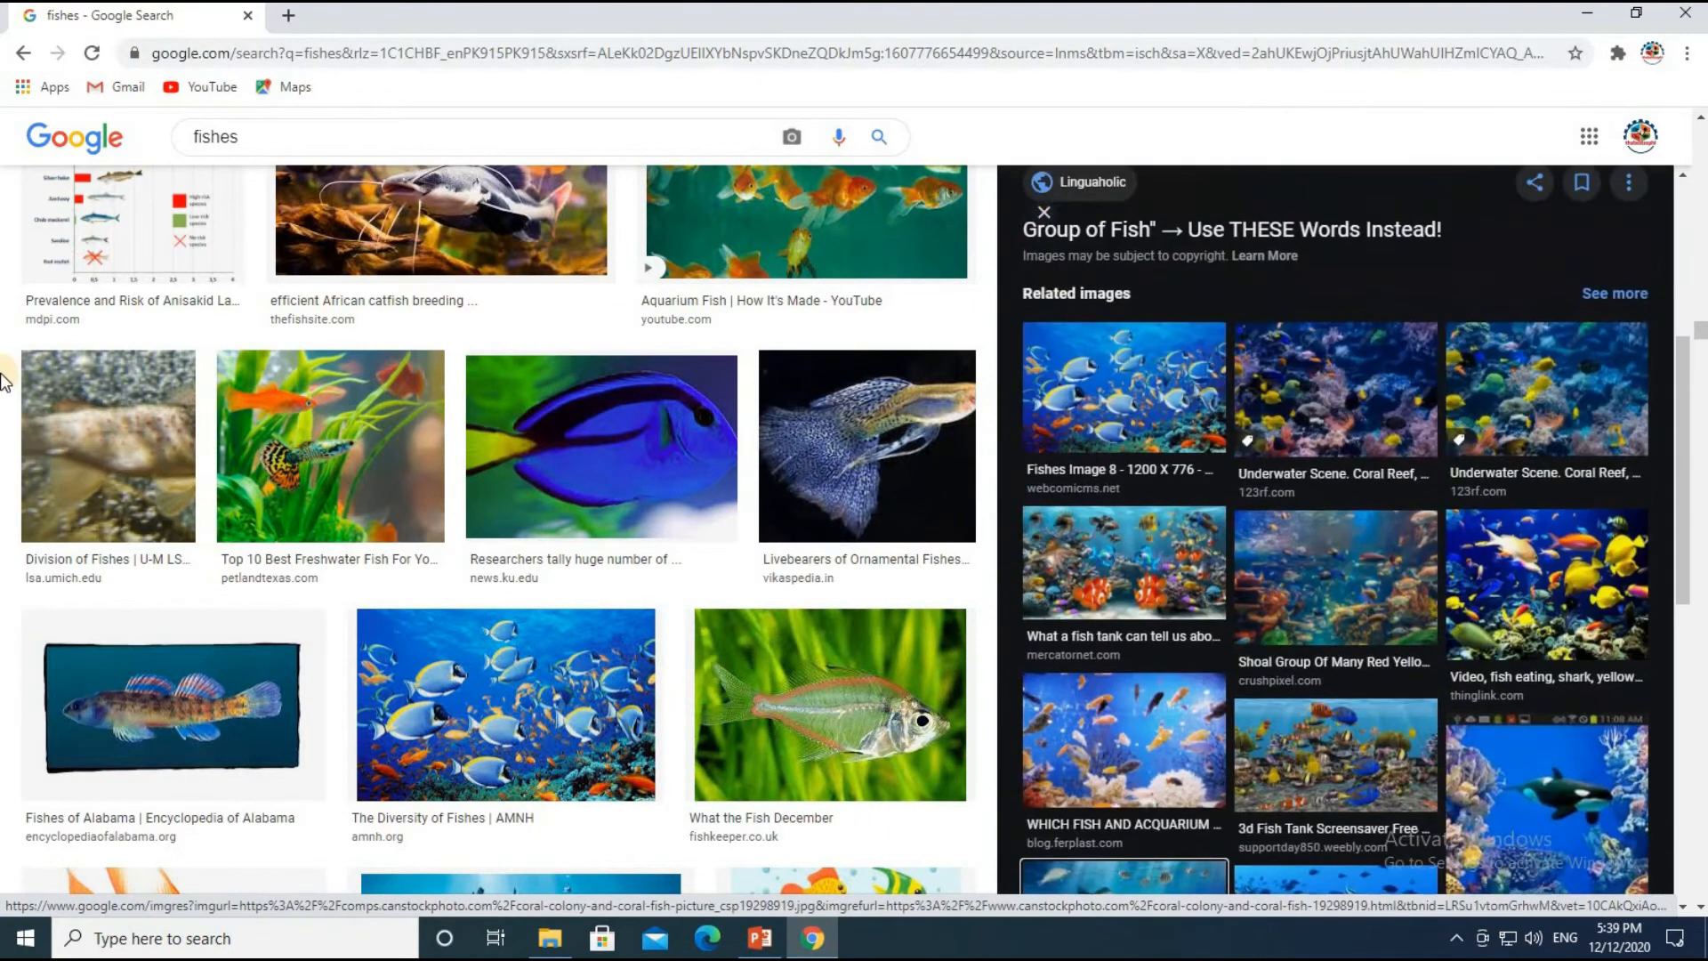
Browse the fishes image results back up towards the start of the page and close the Linguaholic preview.
scroll(8, 380, up, 20)
scroll(8, 381, up, 4)
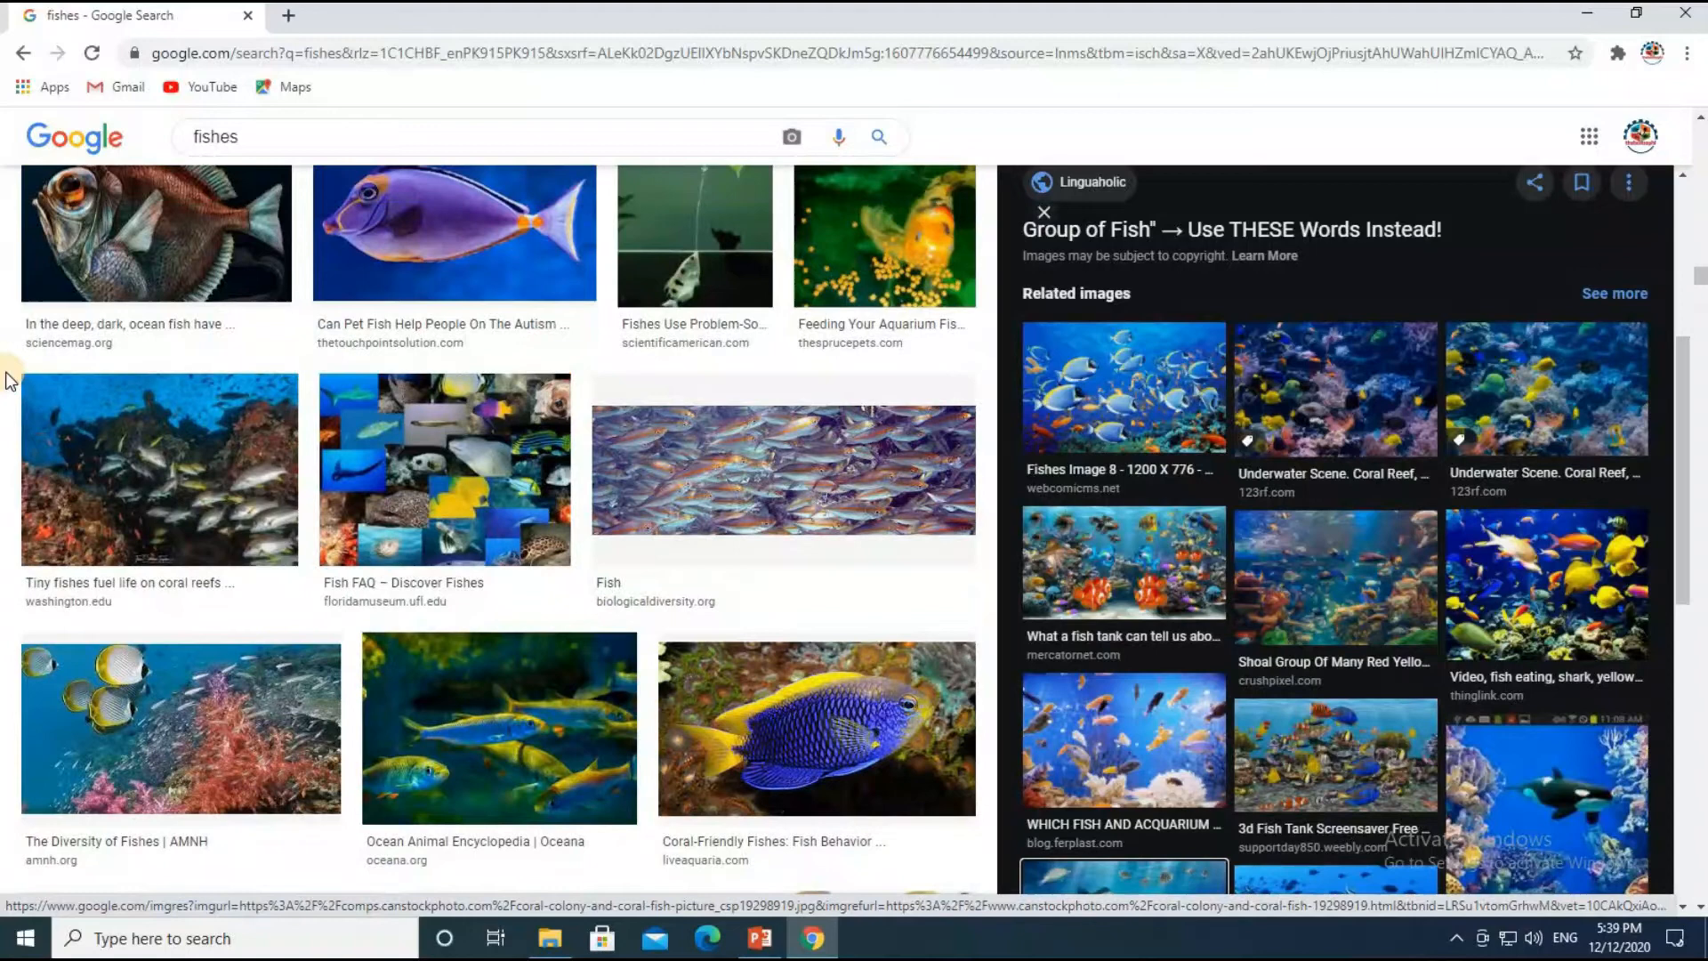
scroll(8, 381, up, 15)
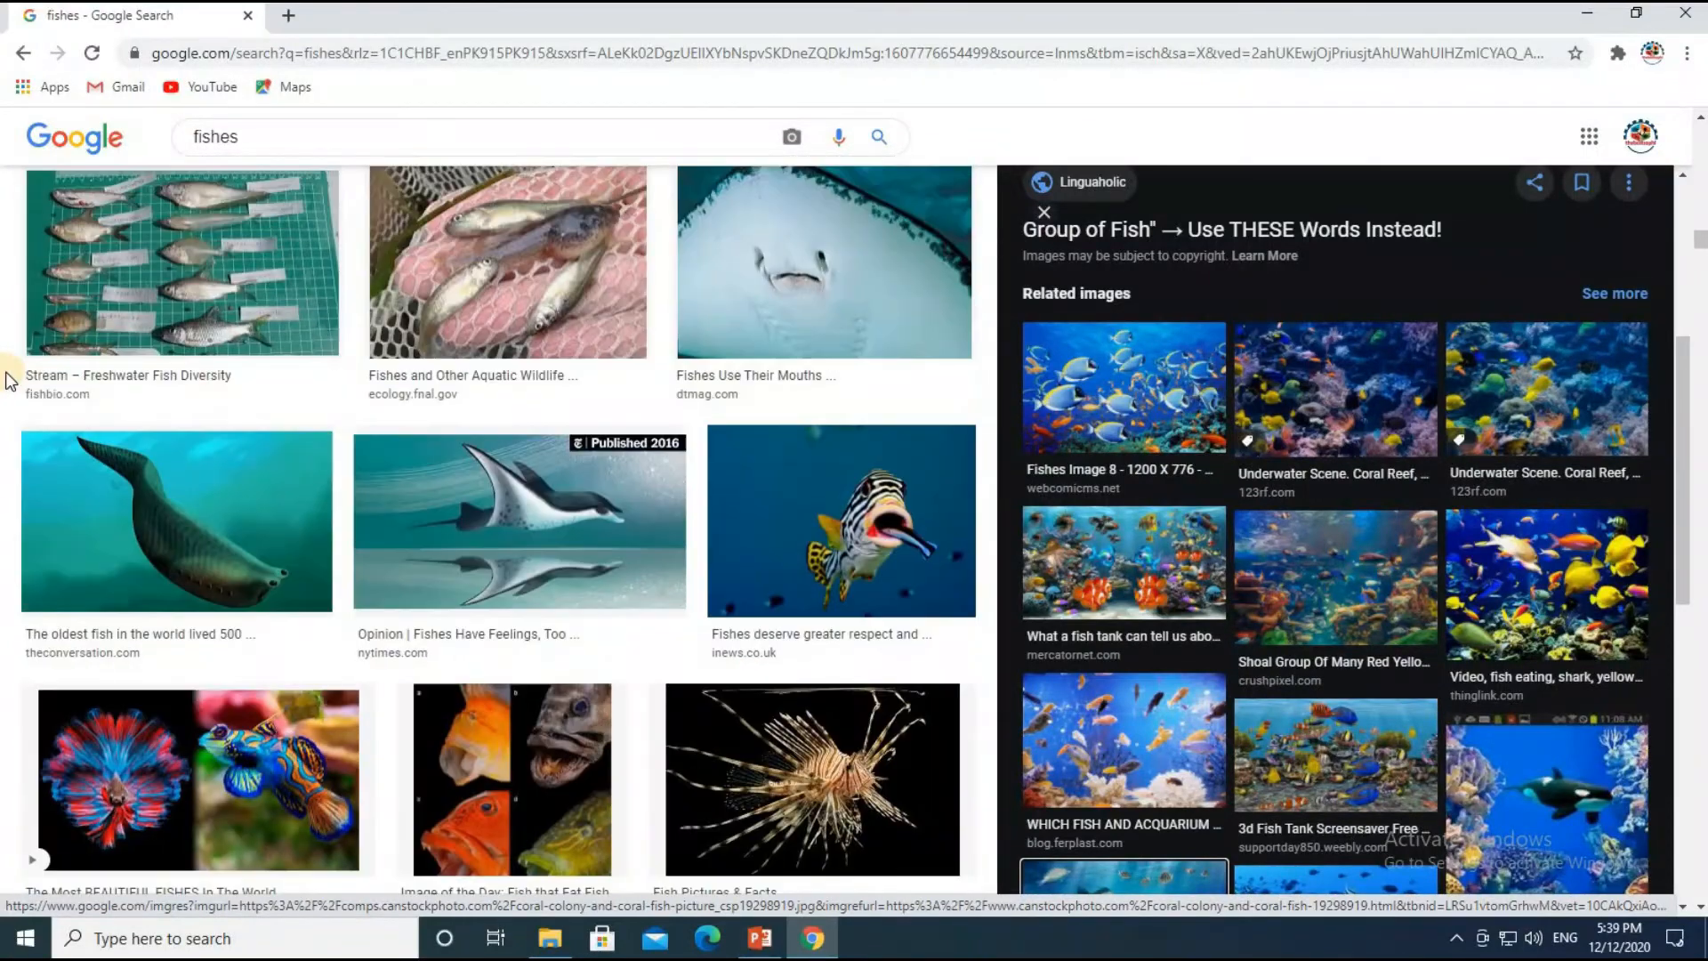
scroll(8, 381, up, 6)
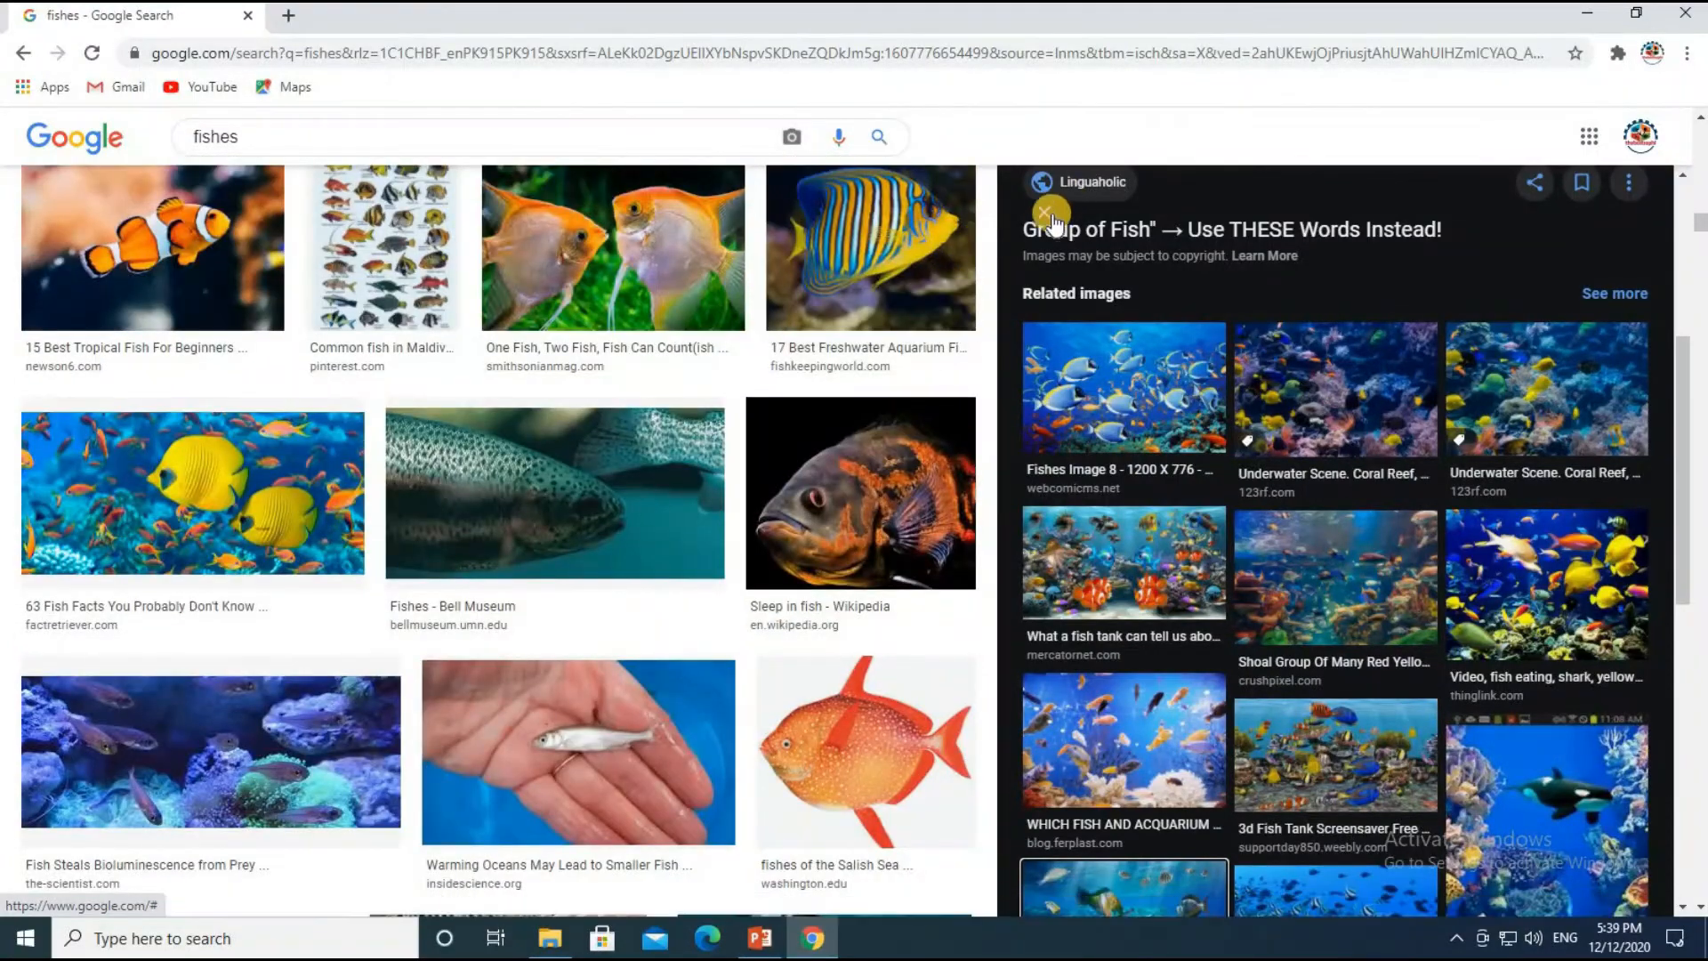
click(1048, 224)
scroll(1369, 867, up, 14)
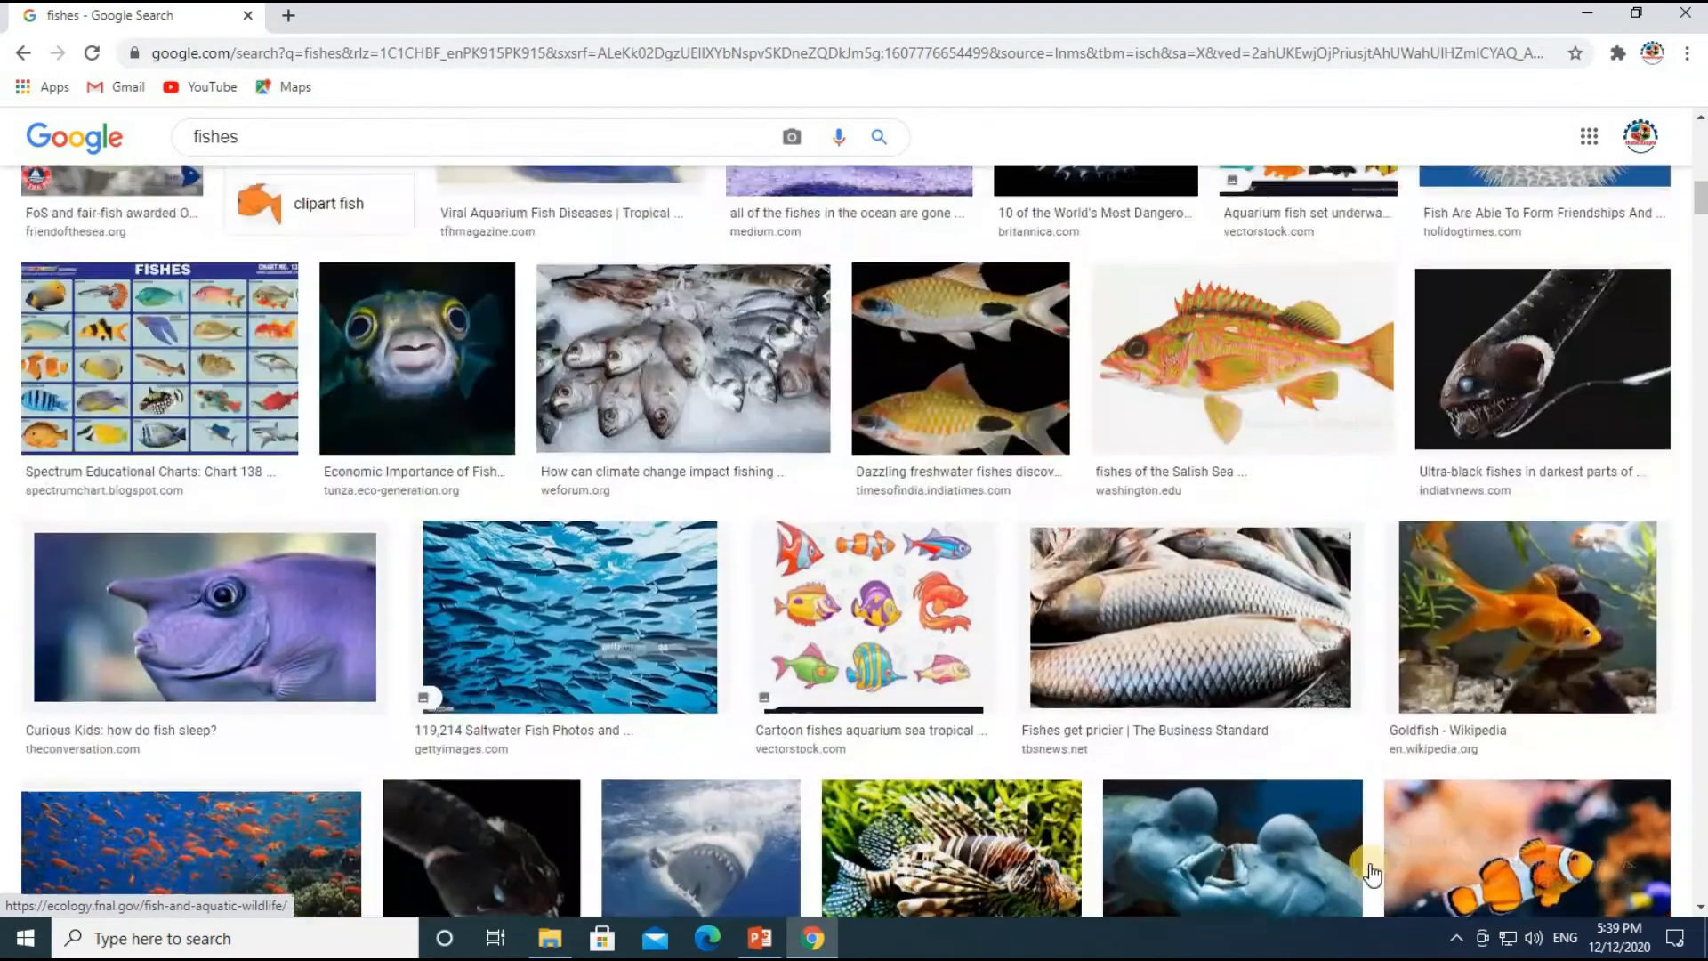
scroll(1370, 871, up, 10)
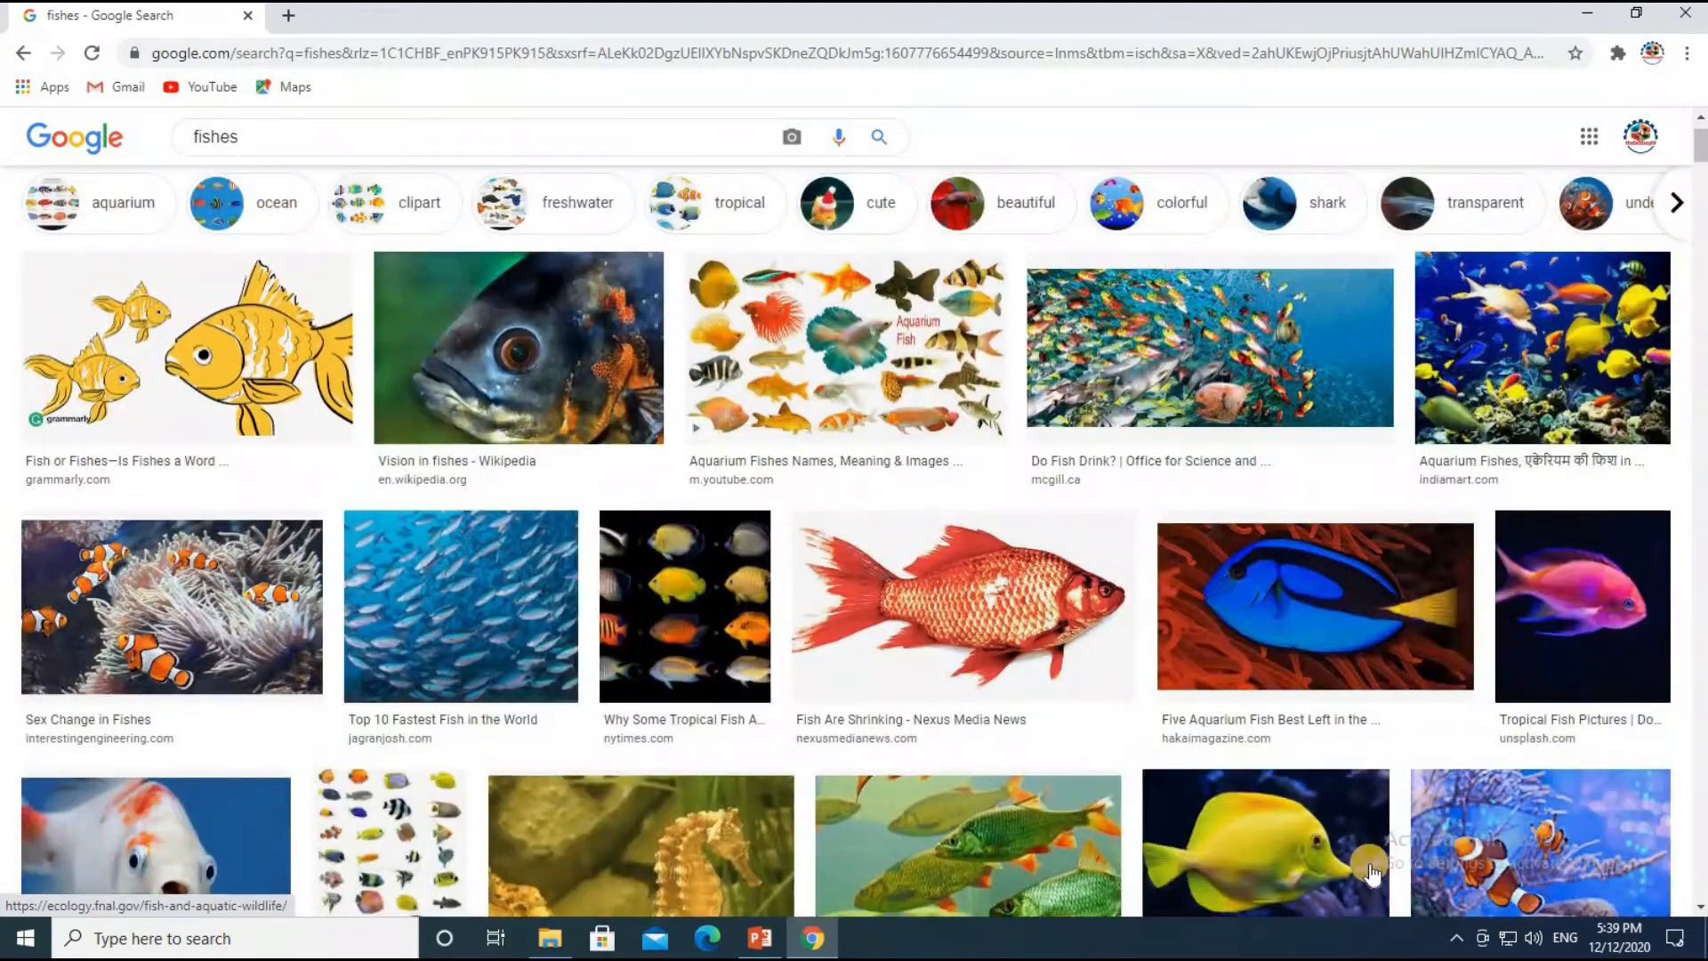
Open the Do Fish Drink? picture, switch to its related Amazon Tropical Ocean painting and look through the similar images.
click(1261, 370)
scroll(1320, 847, down, 6)
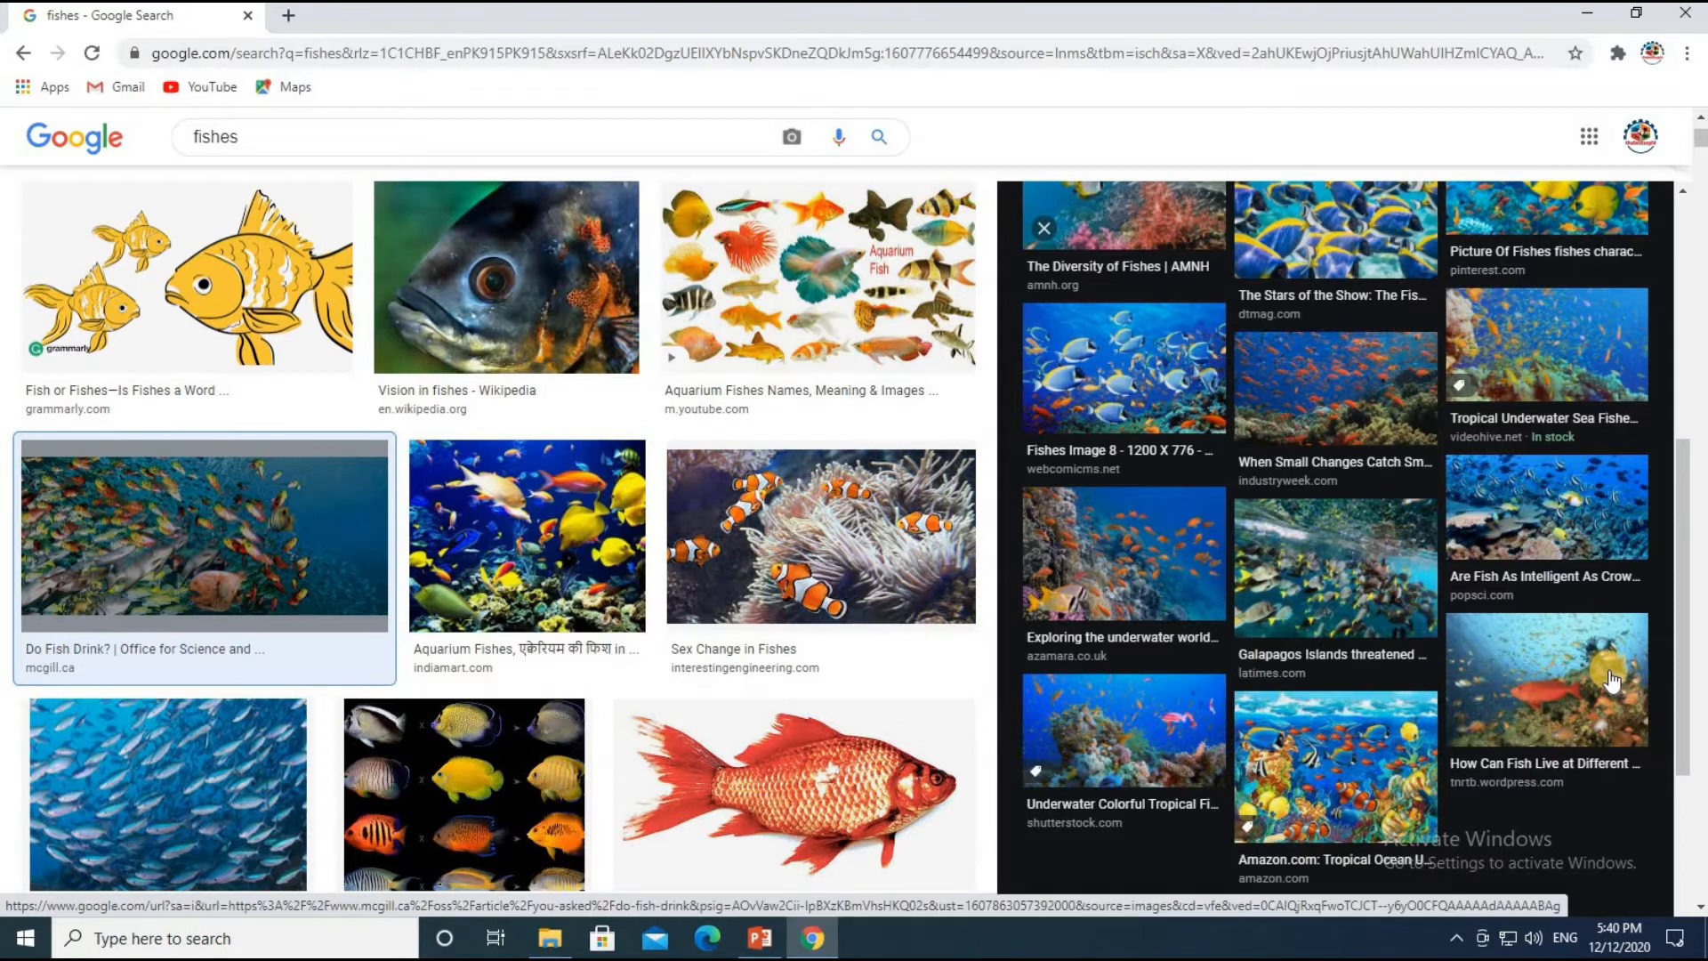
click(1291, 738)
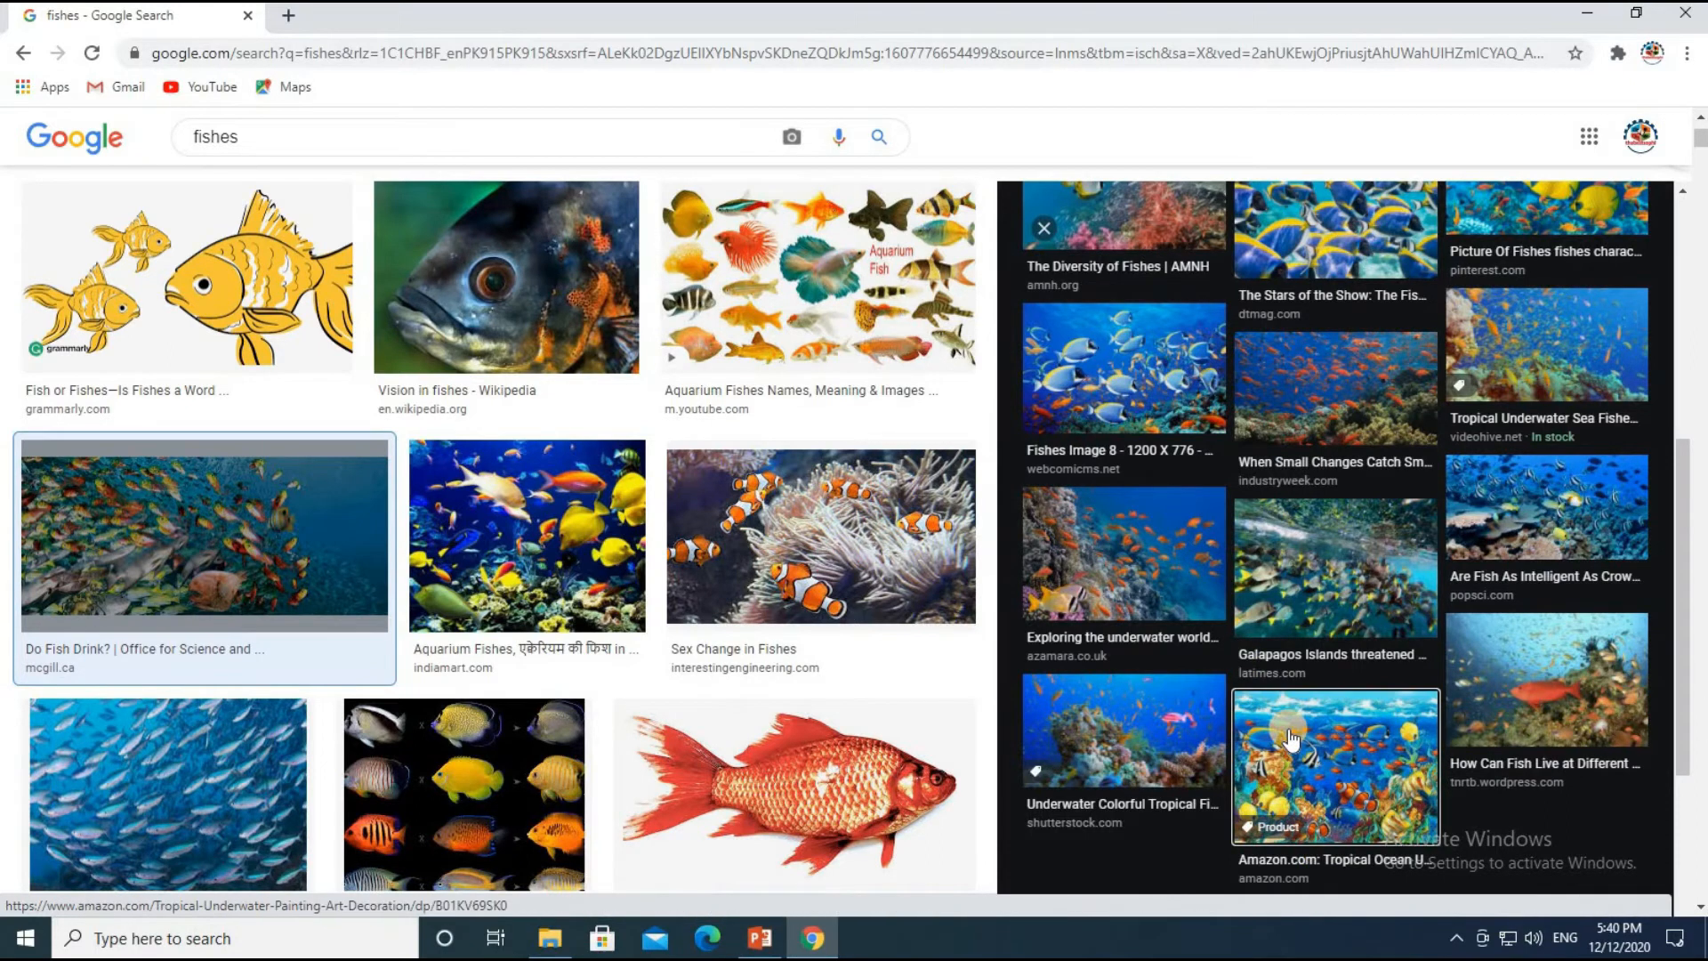
scroll(1291, 738, down, 8)
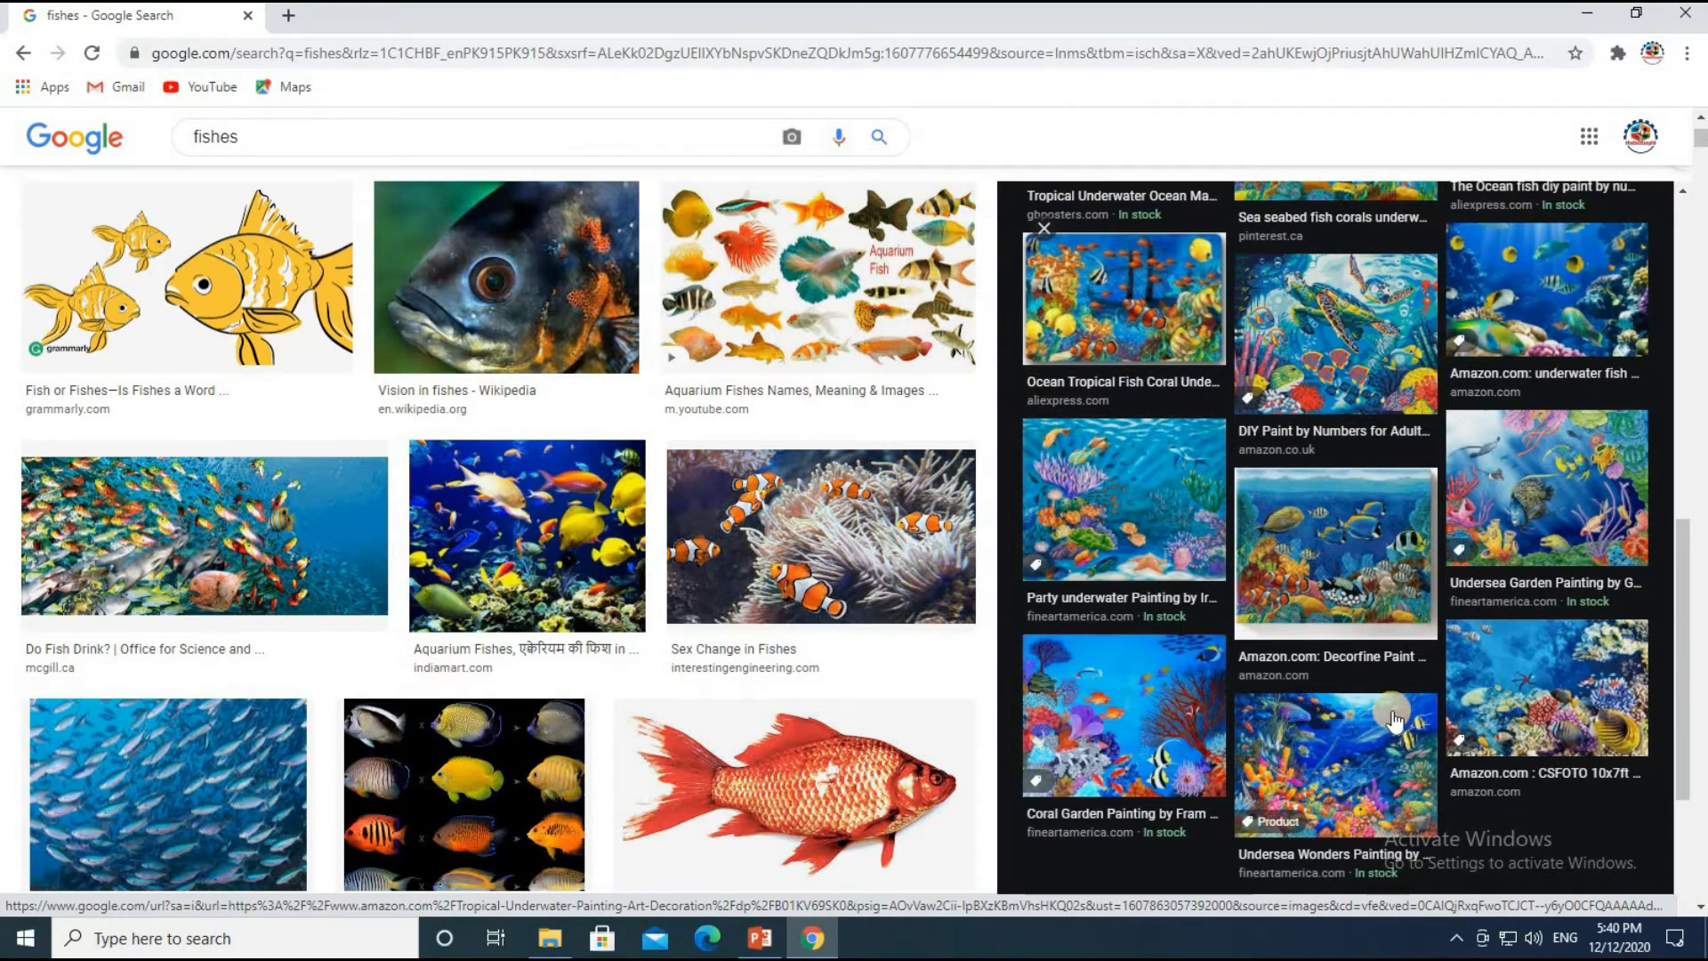
scroll(1393, 719, down, 4)
scroll(1391, 713, up, 4)
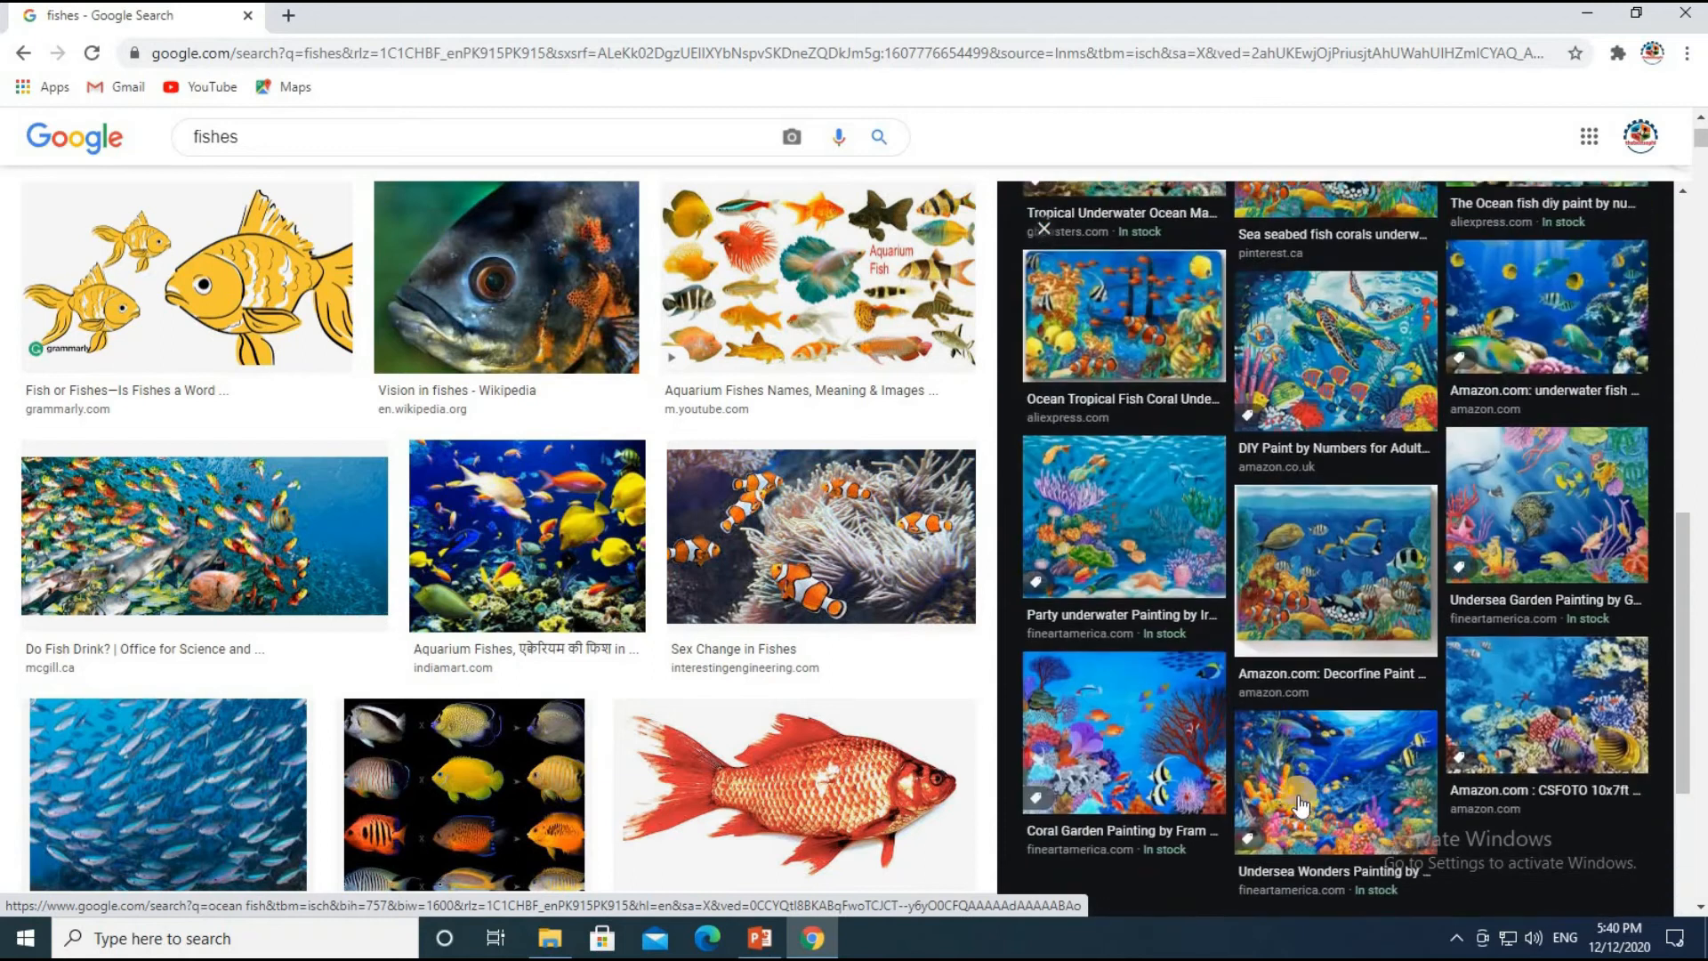
Open the related Undersea Wonders painting from Fine Art America and look through its related images.
click(1298, 799)
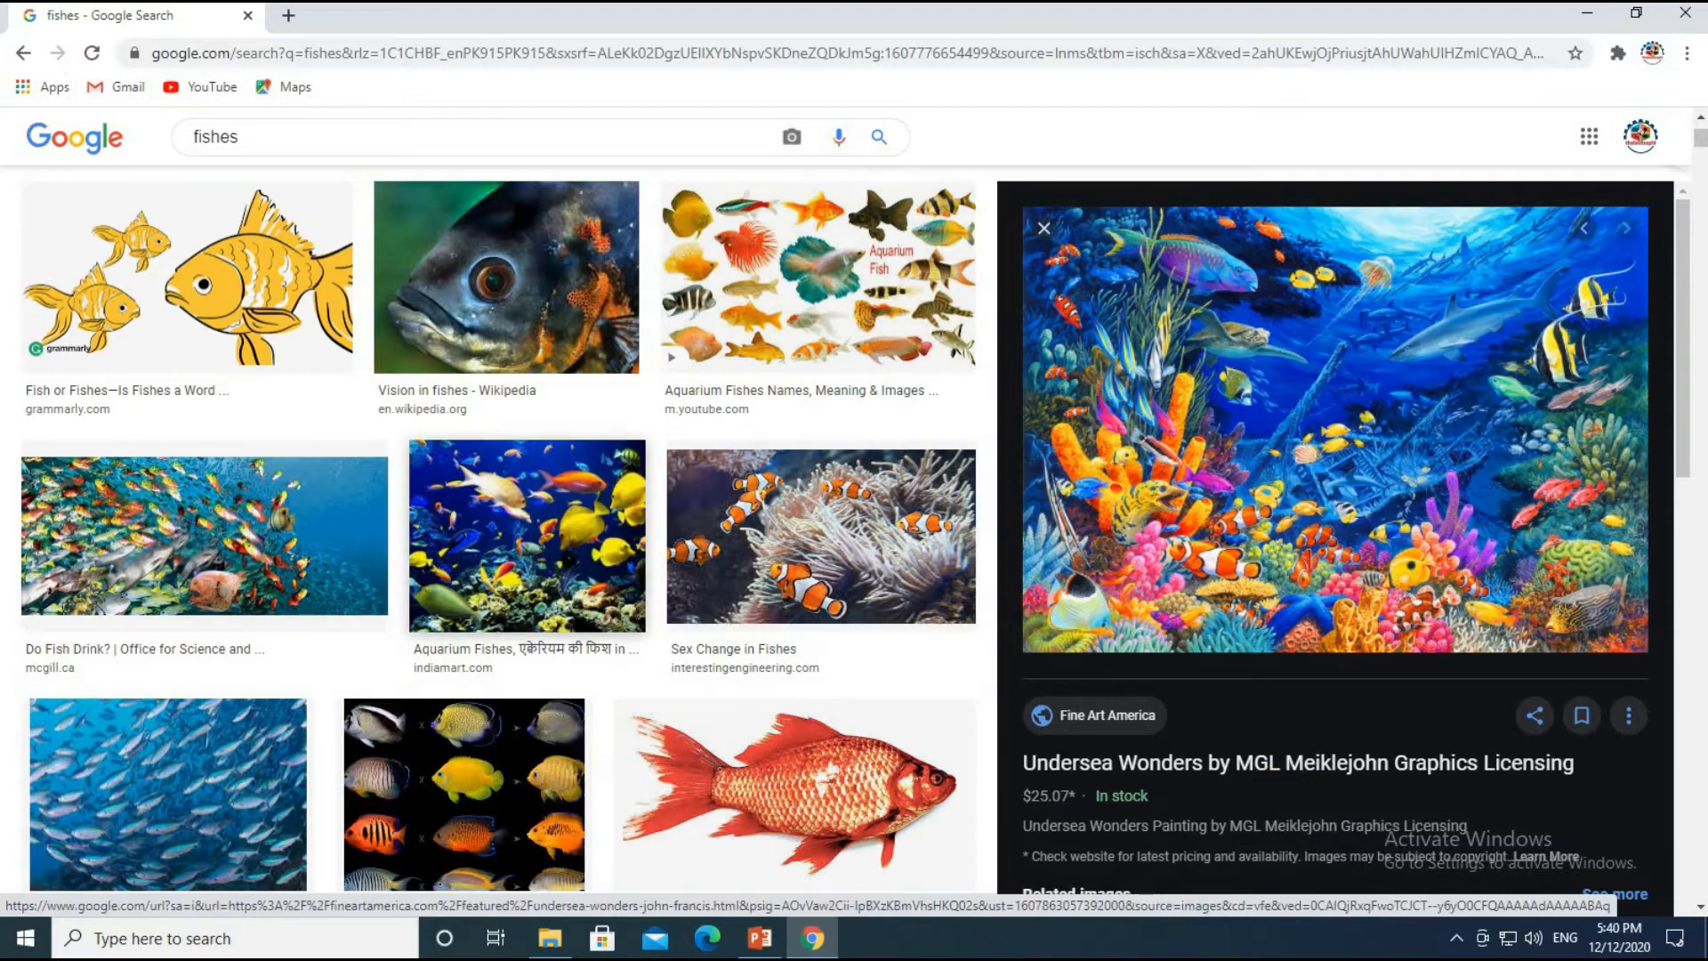
scroll(1154, 792, down, 8)
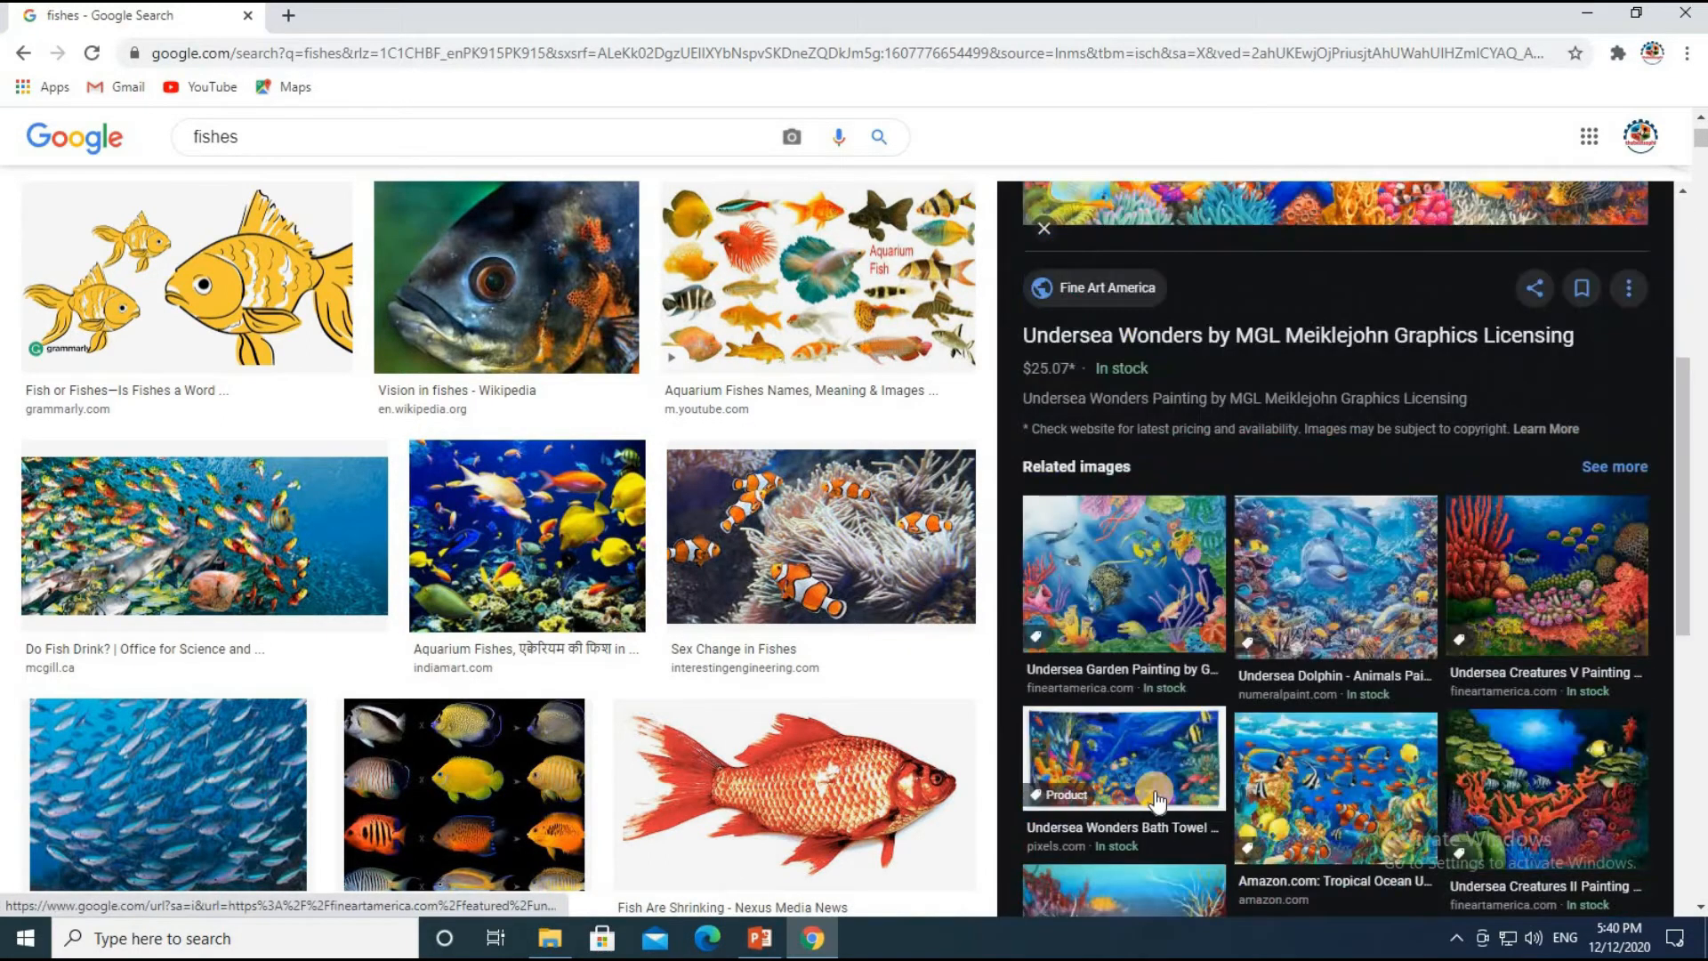
scroll(1154, 791, down, 3)
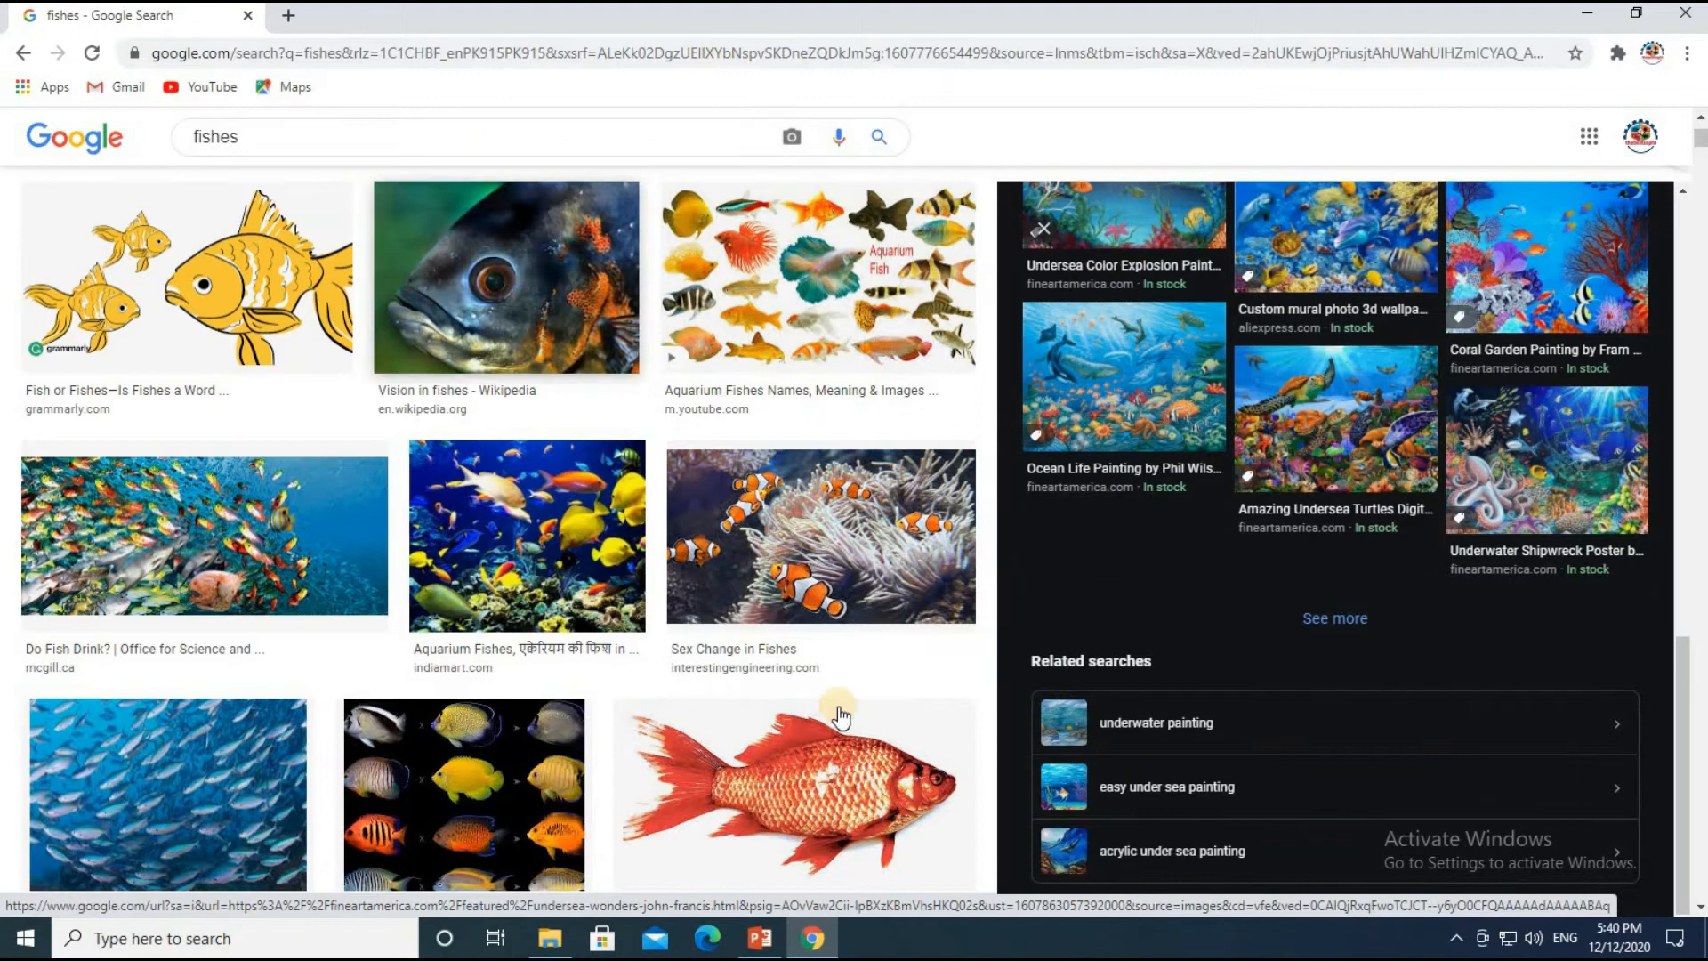
Save the IndiaMART Aquarium Fishes picture to the Desktop as the JPEG aquarium-fishes-500x500 and switch back to PowerPoint.
click(499, 560)
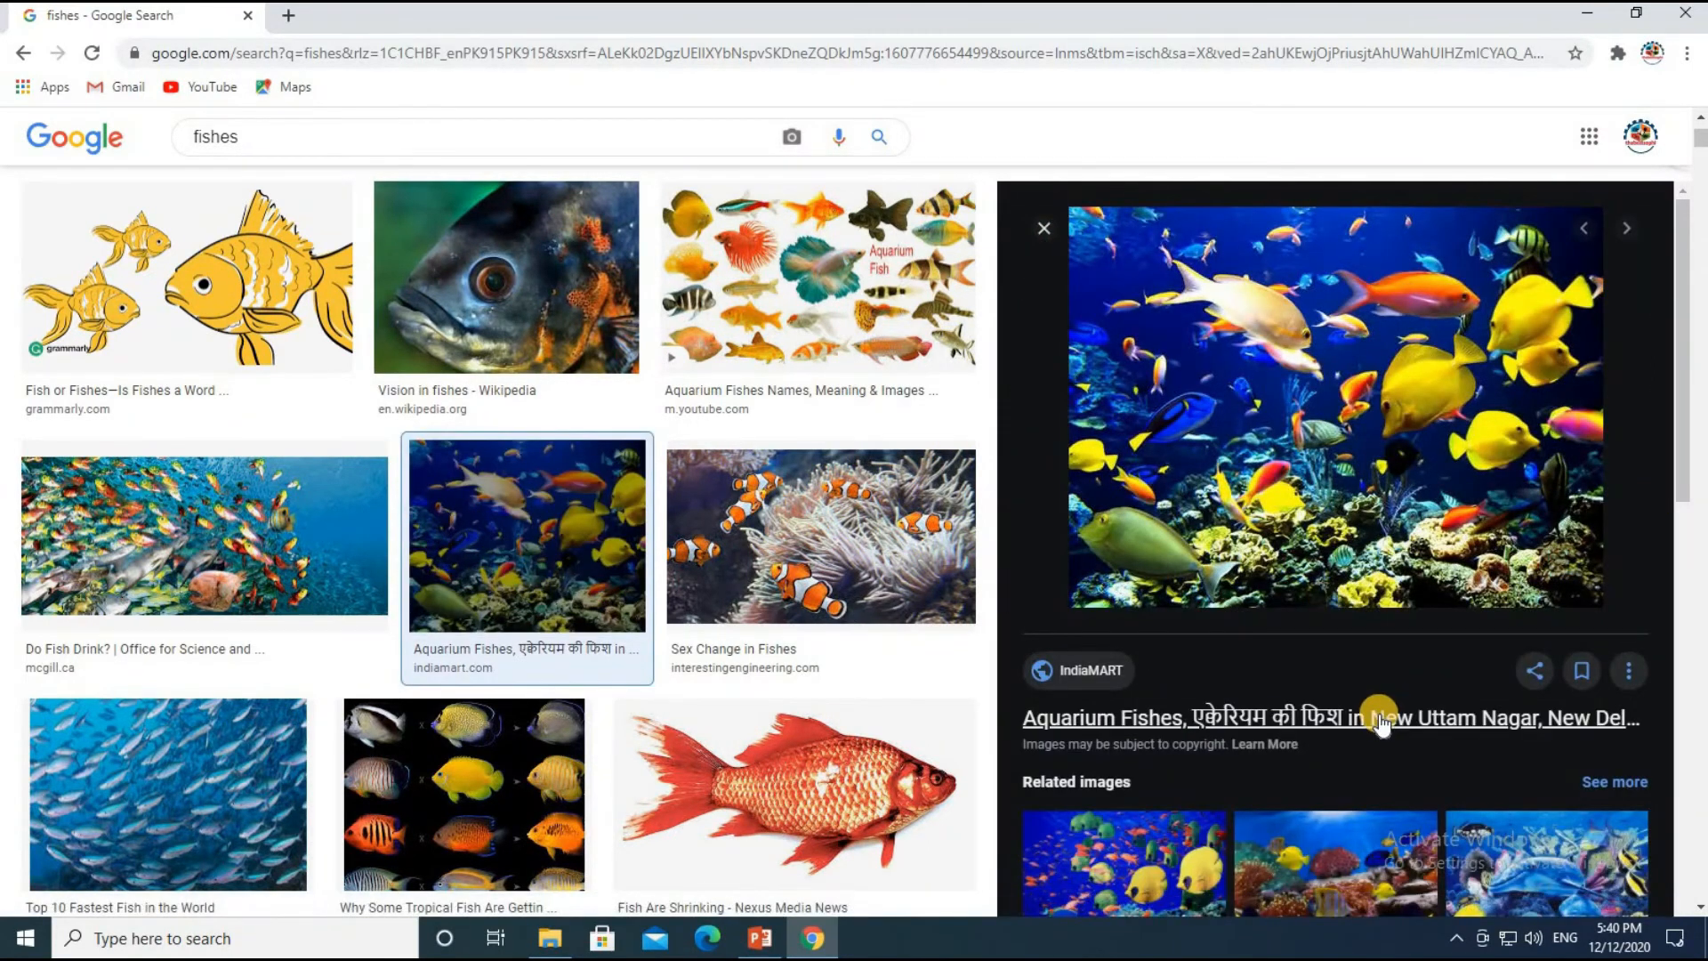
scroll(1381, 722, down, 5)
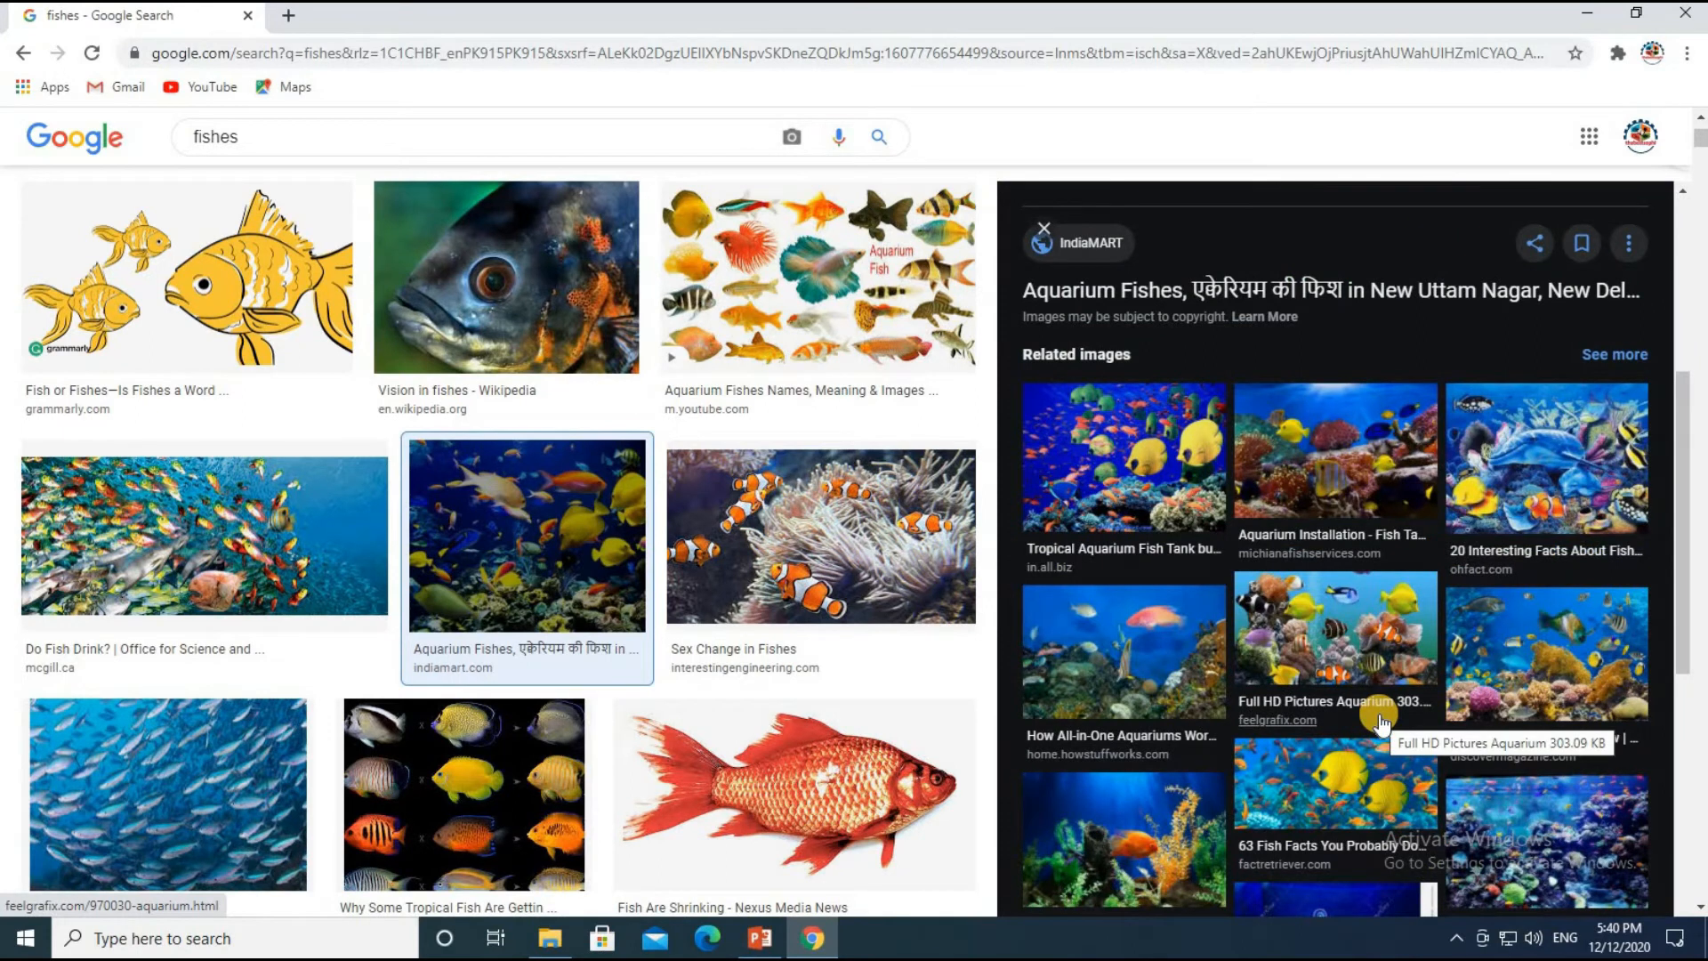
scroll(1381, 722, up, 5)
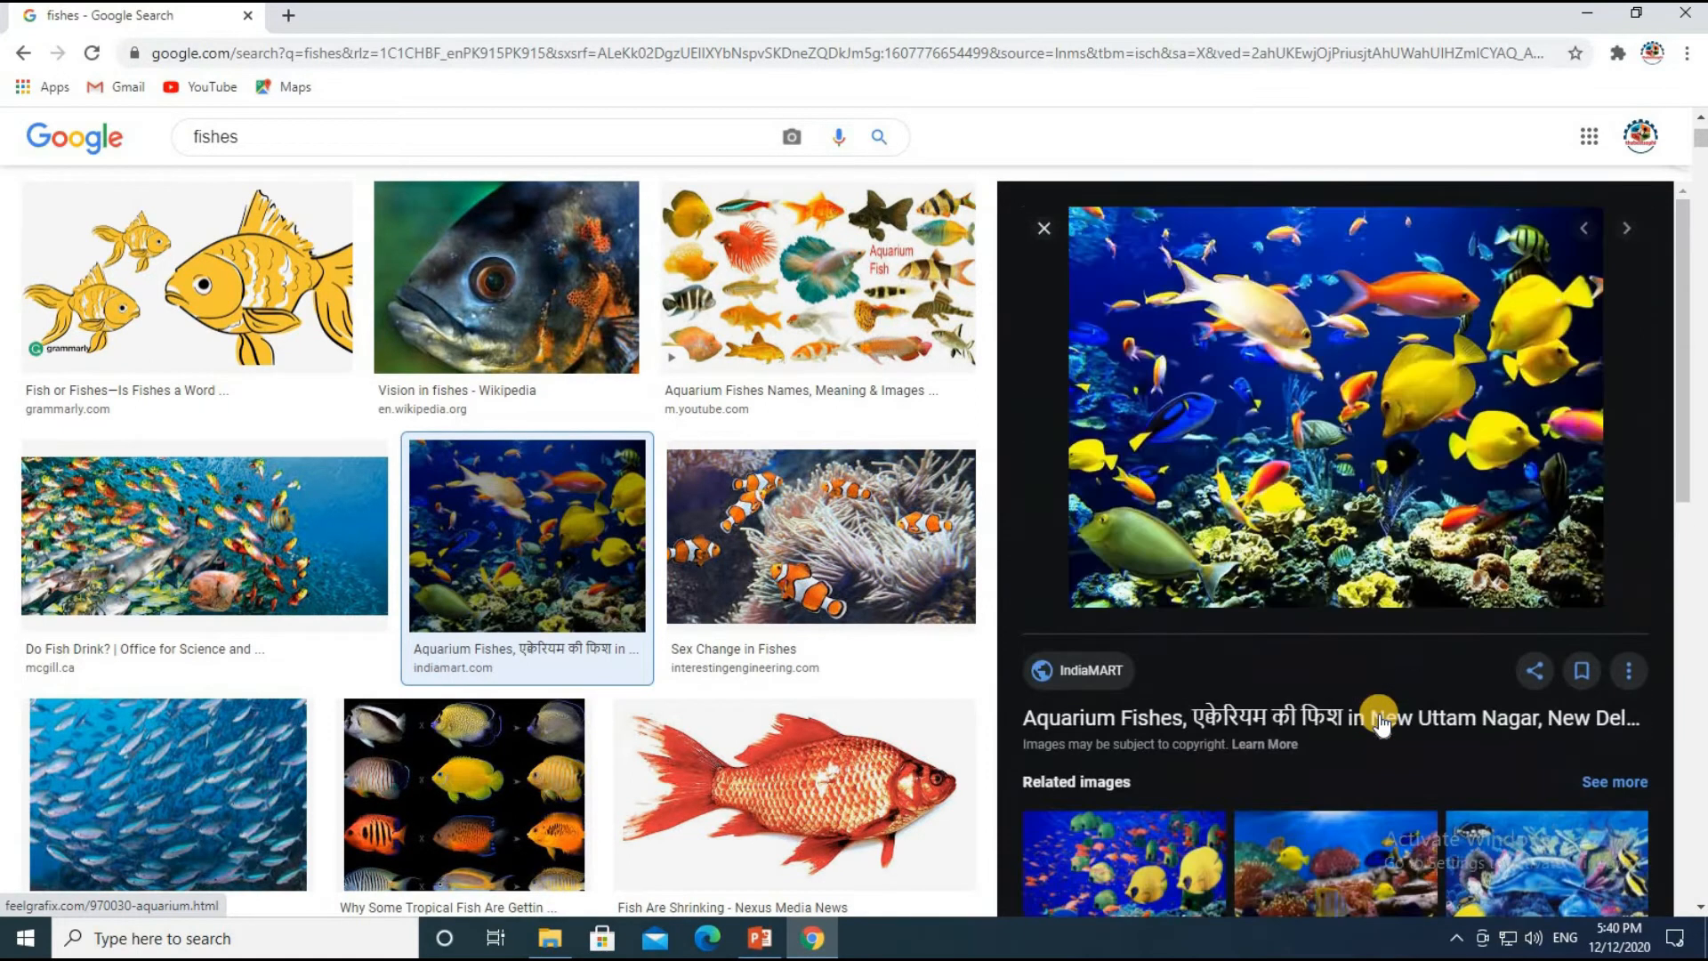
right_click(1242, 306)
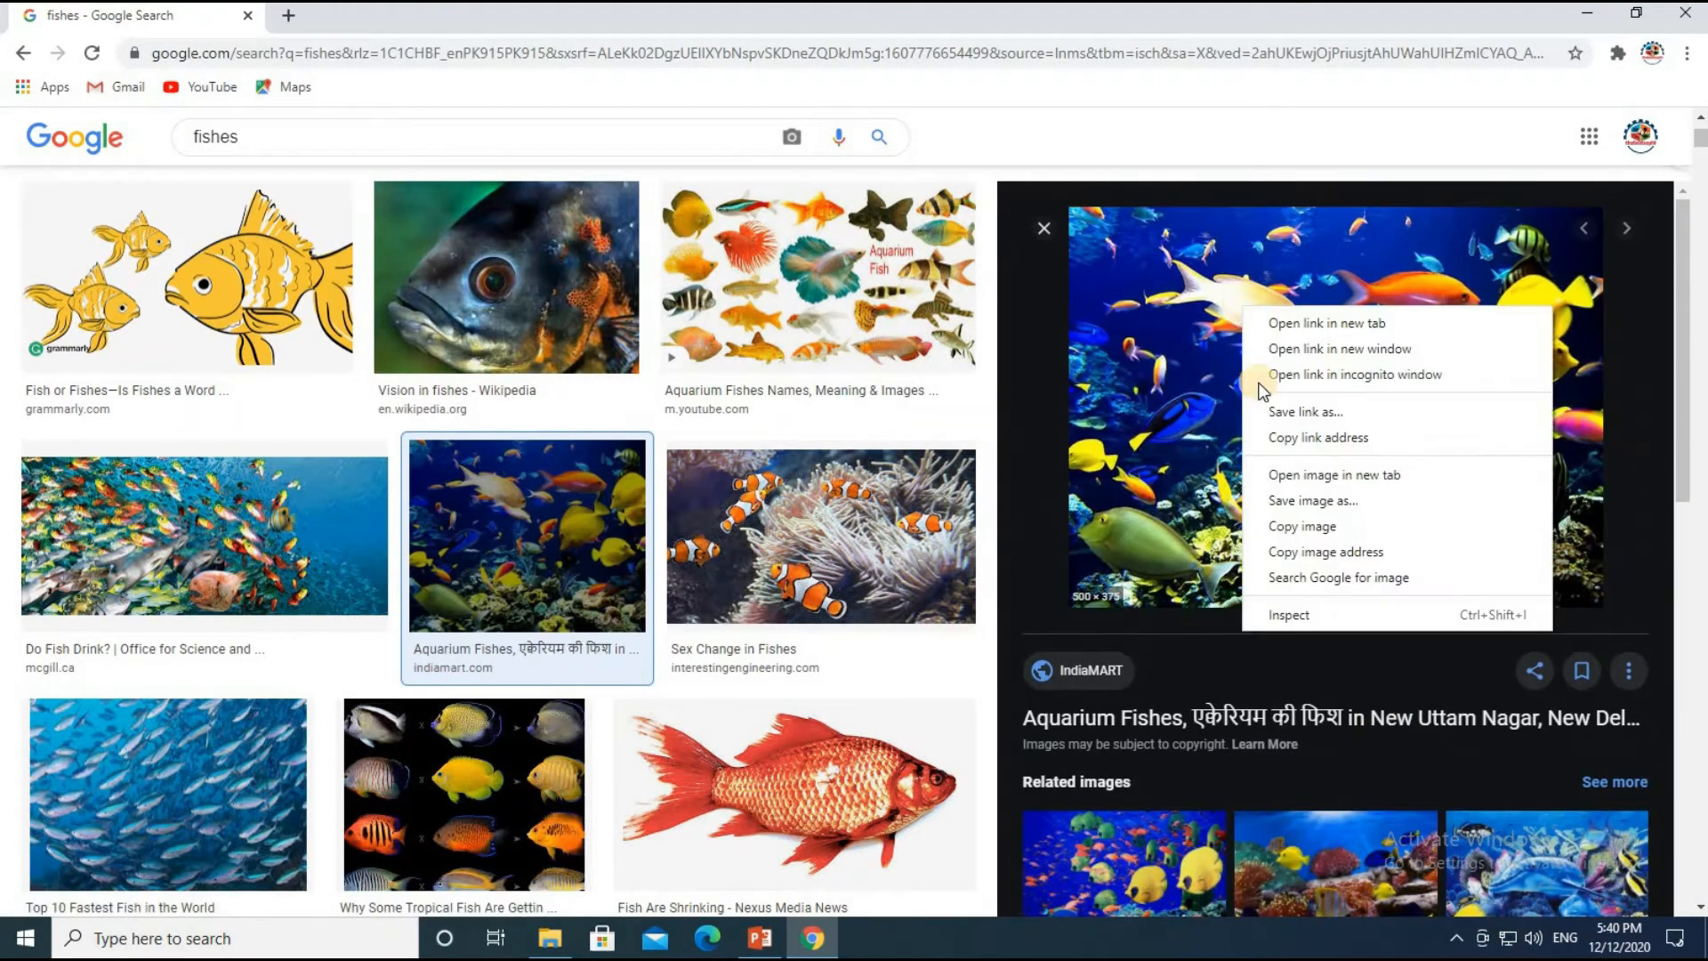
click(1304, 498)
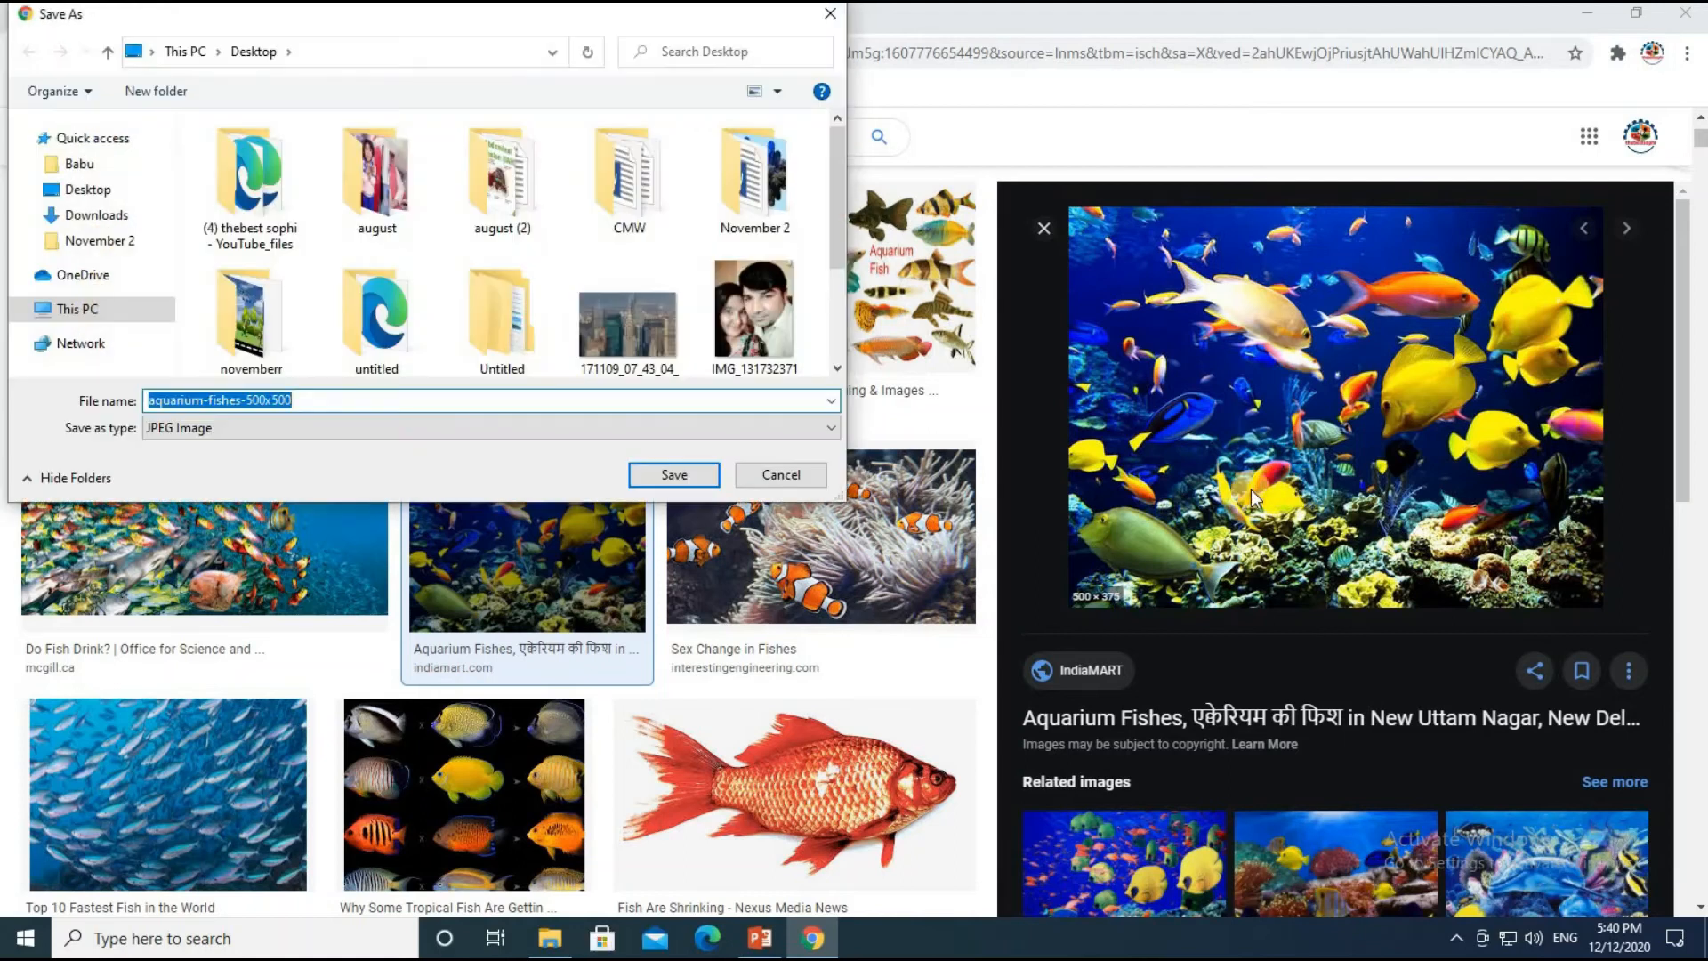
click(125, 193)
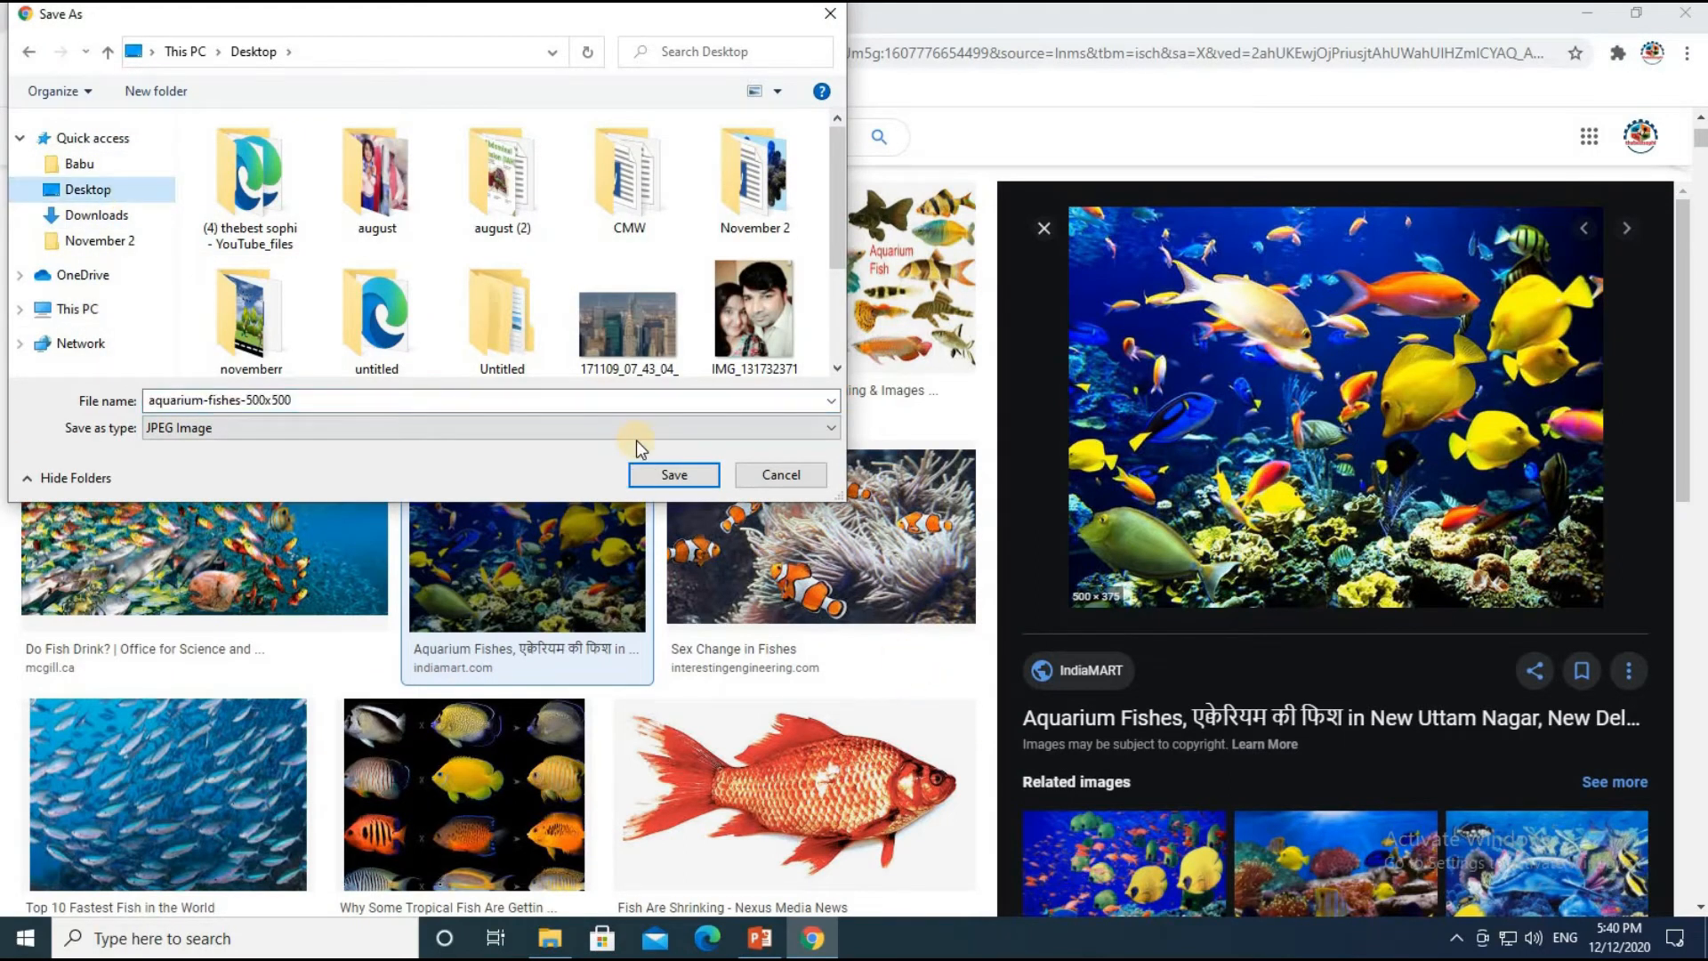
click(651, 483)
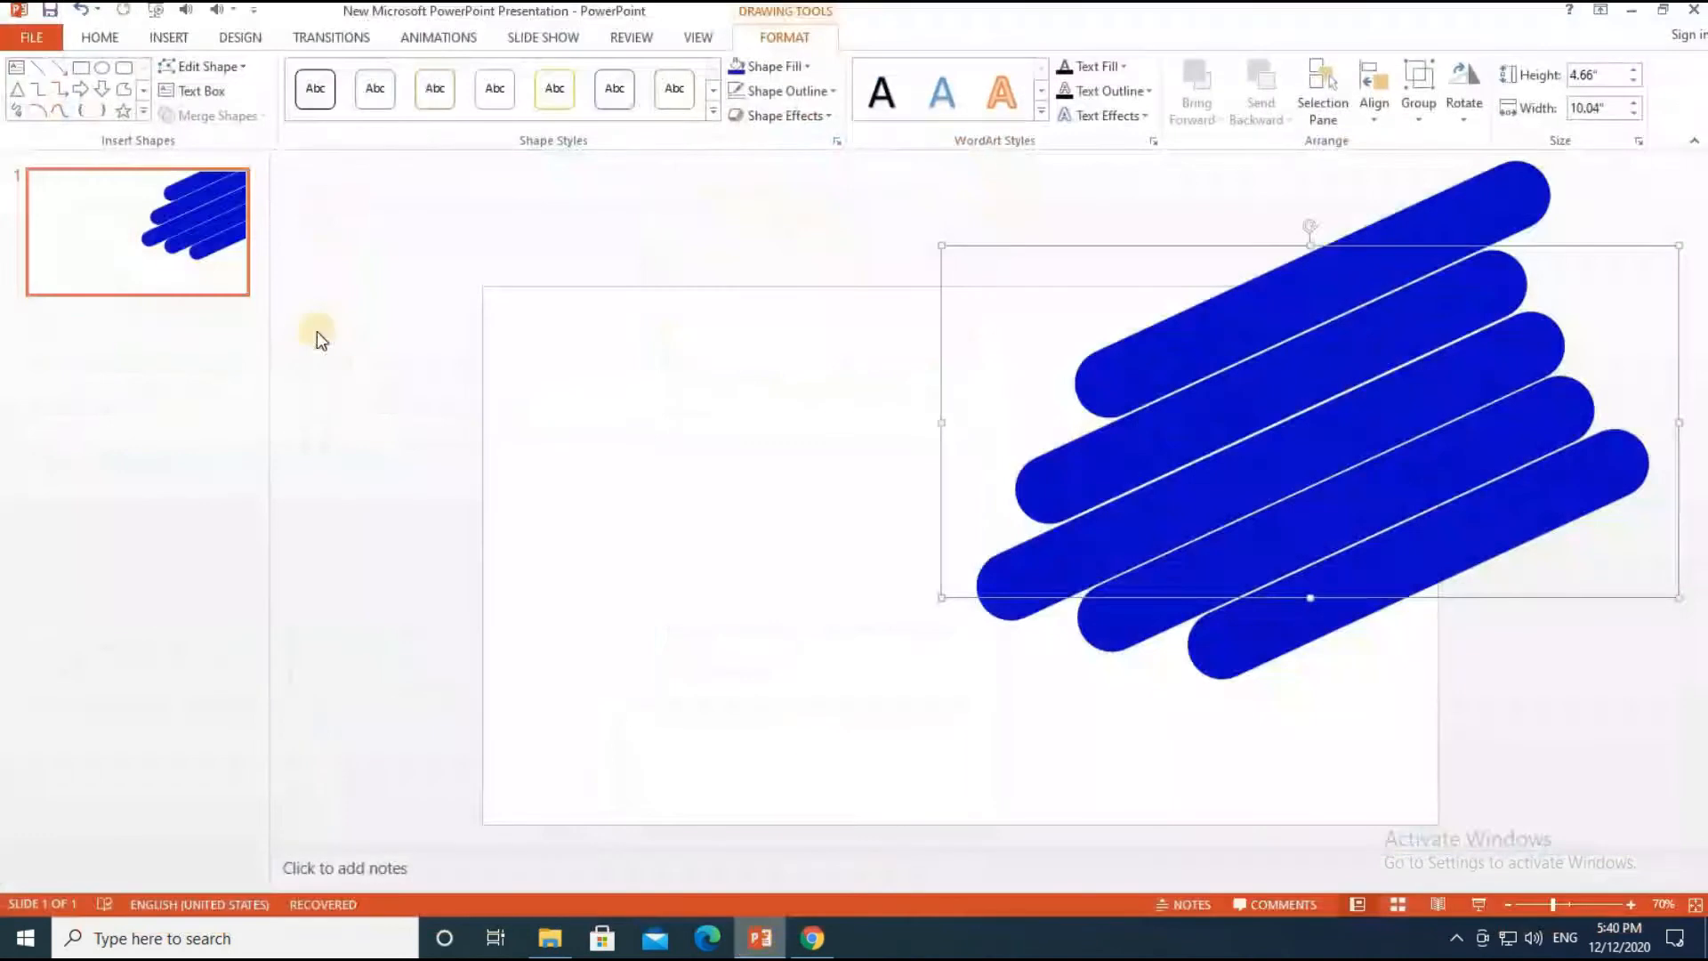
click(760, 937)
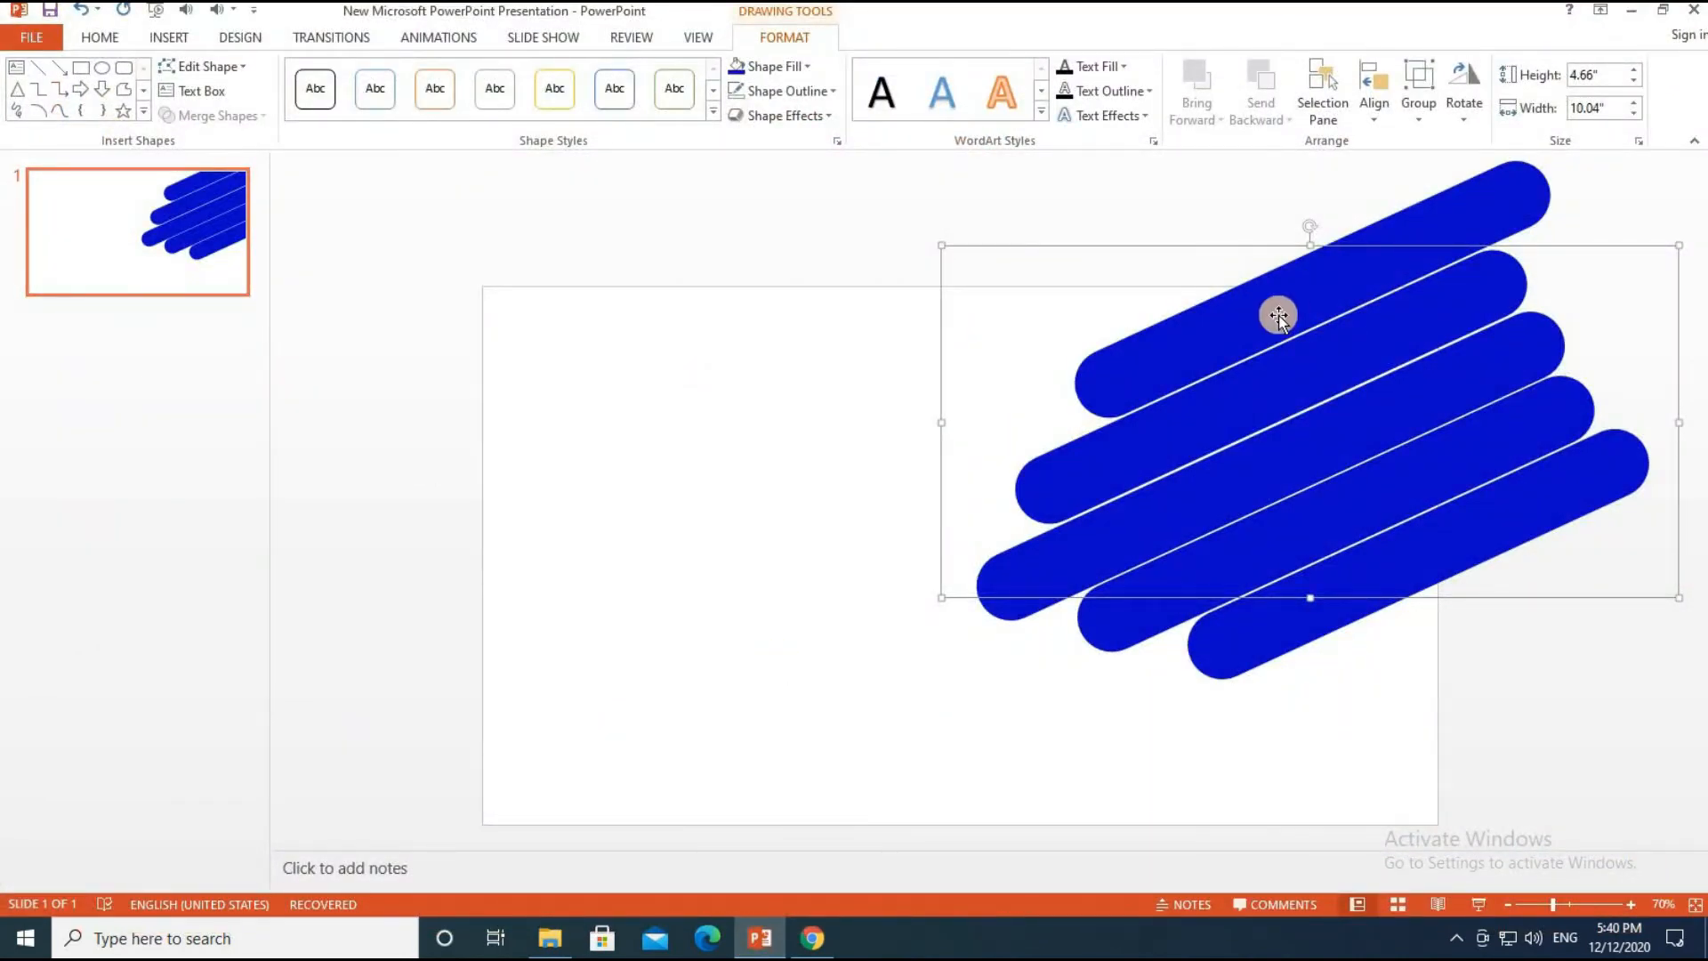
click(771, 66)
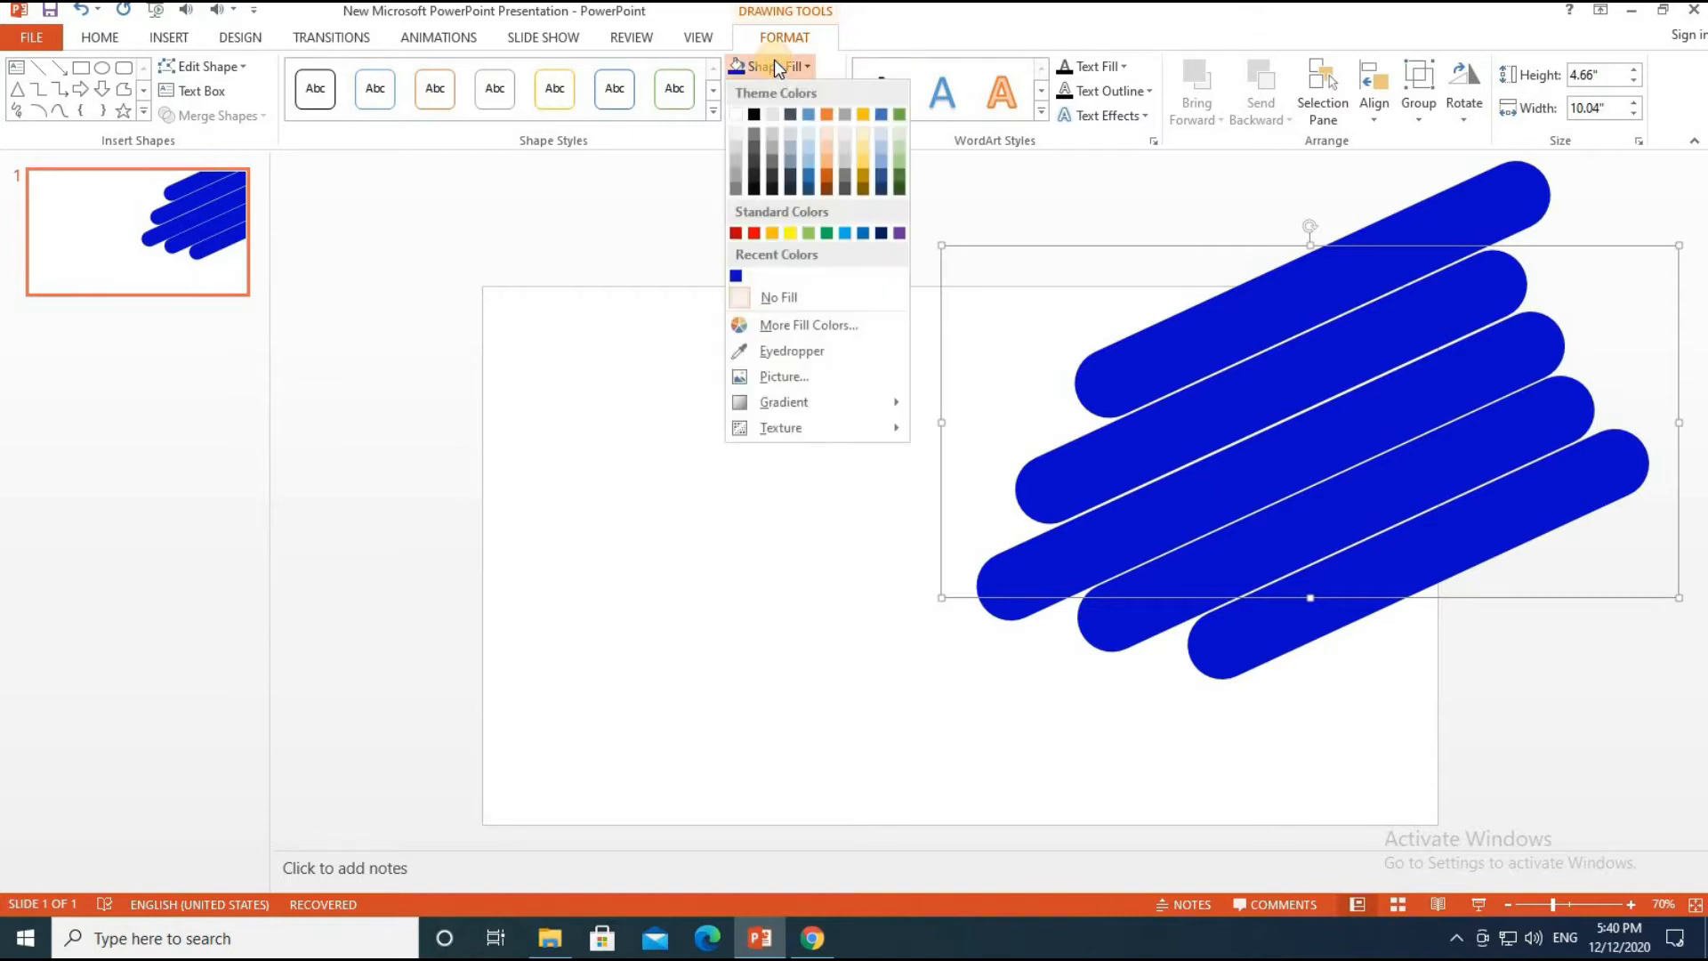
click(797, 383)
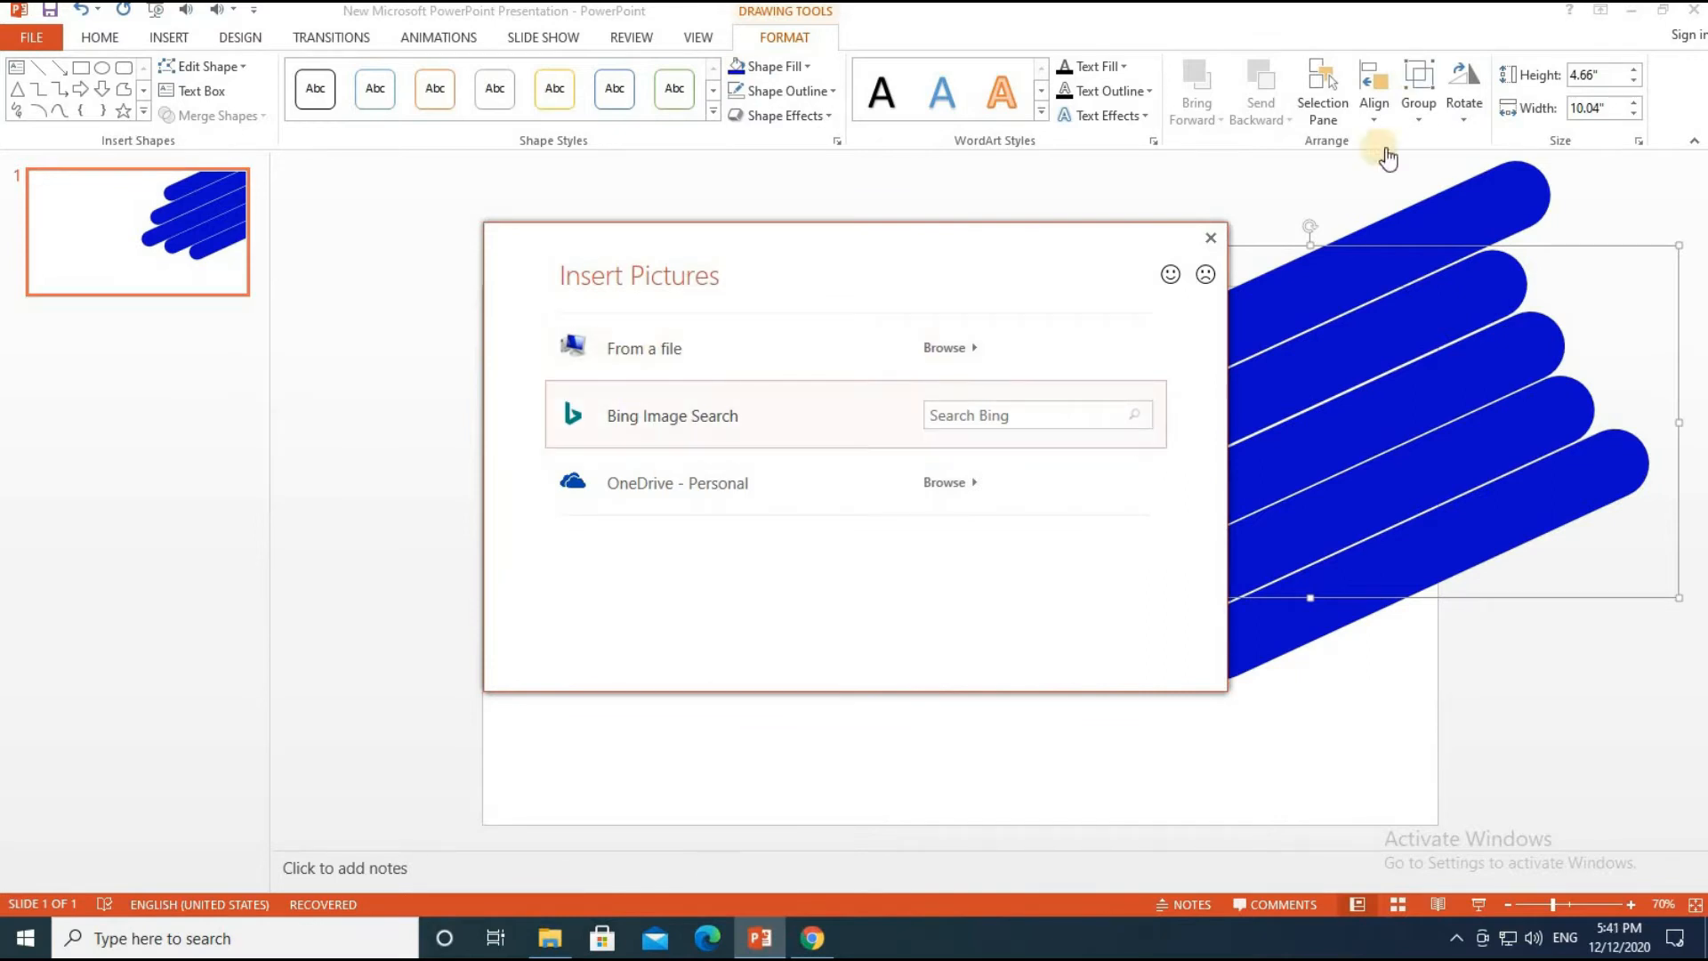
click(1211, 238)
click(1367, 433)
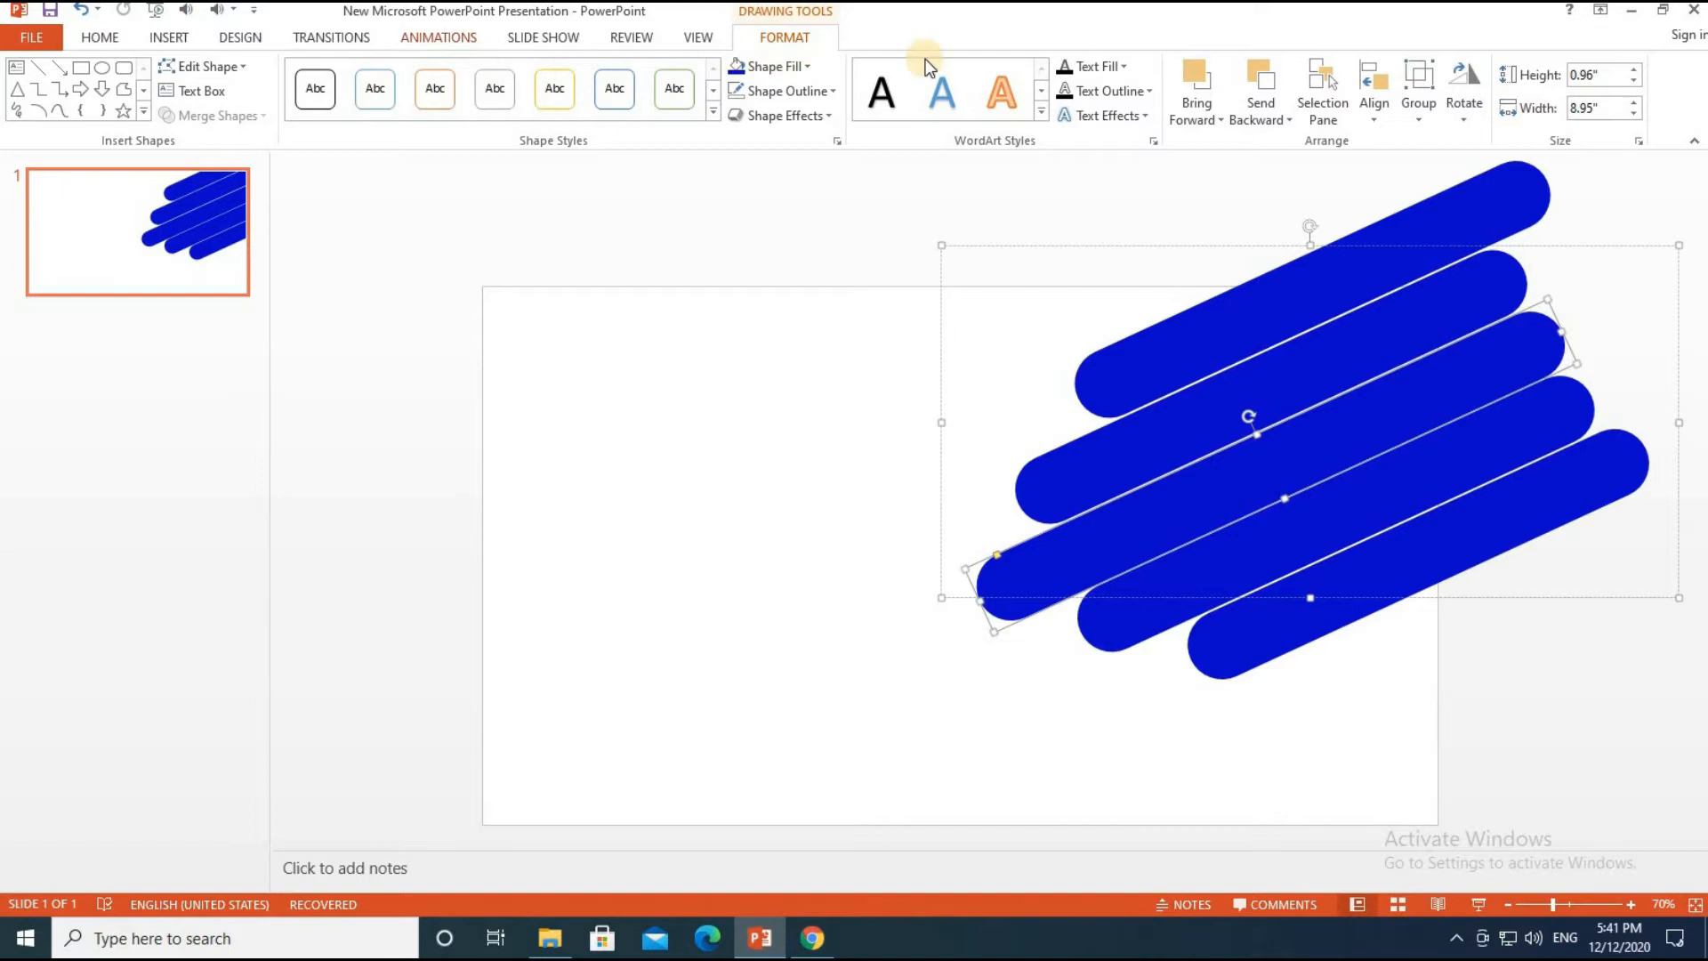
click(804, 72)
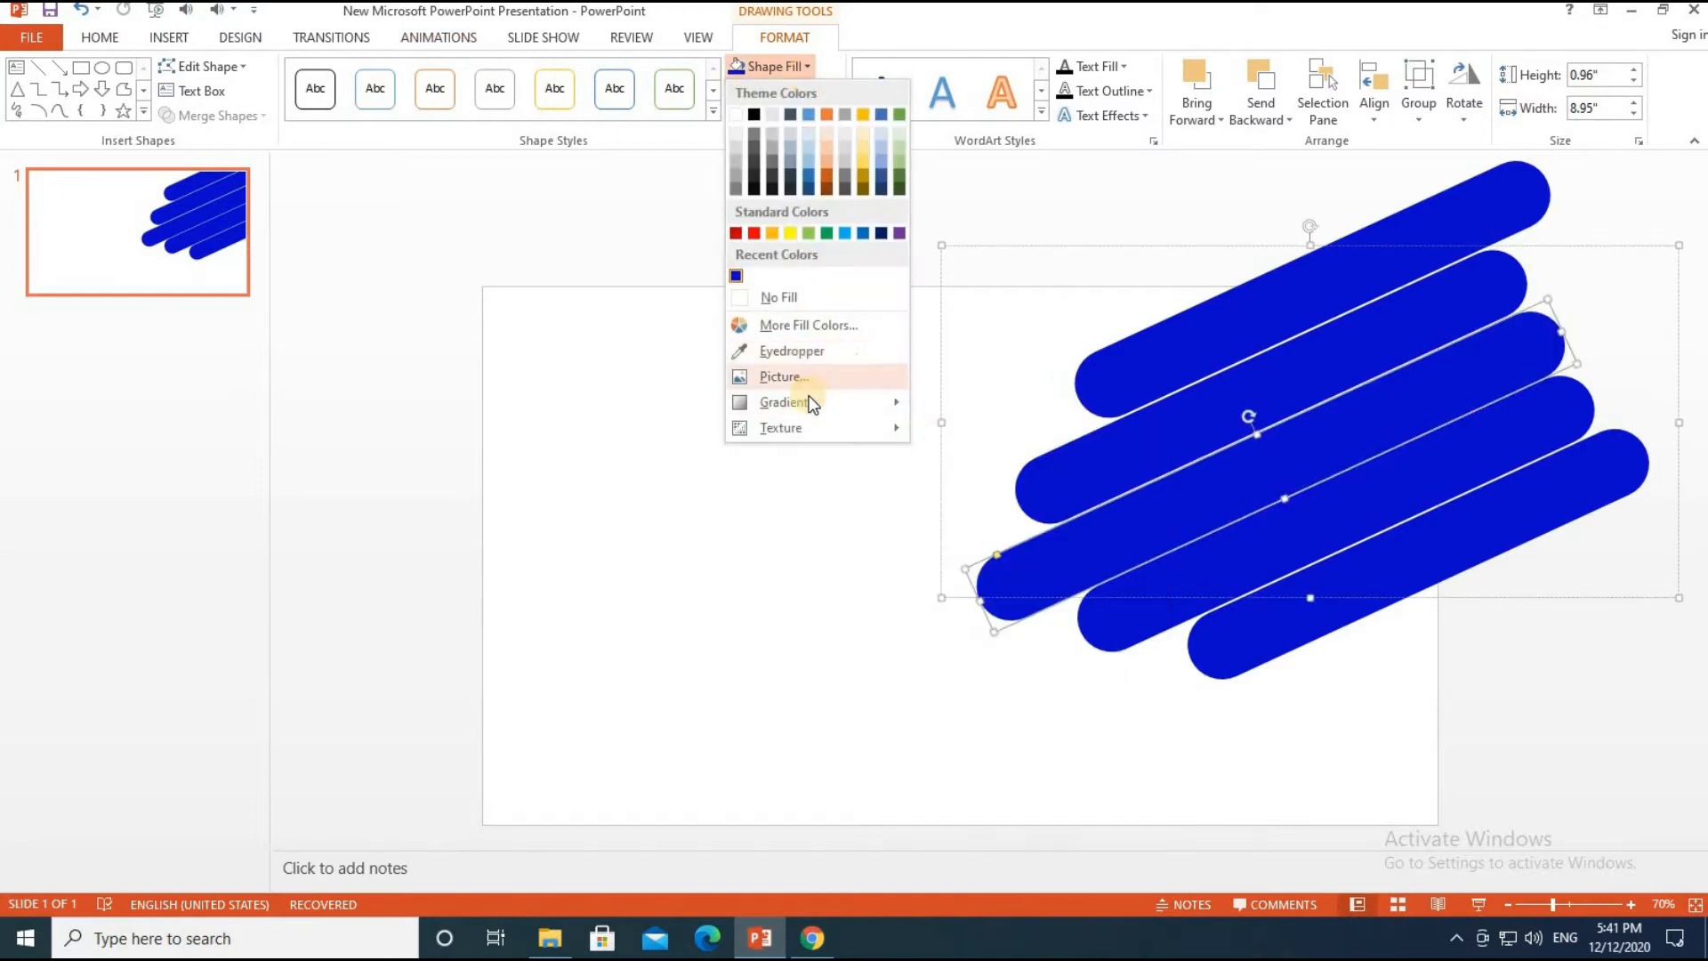
click(783, 377)
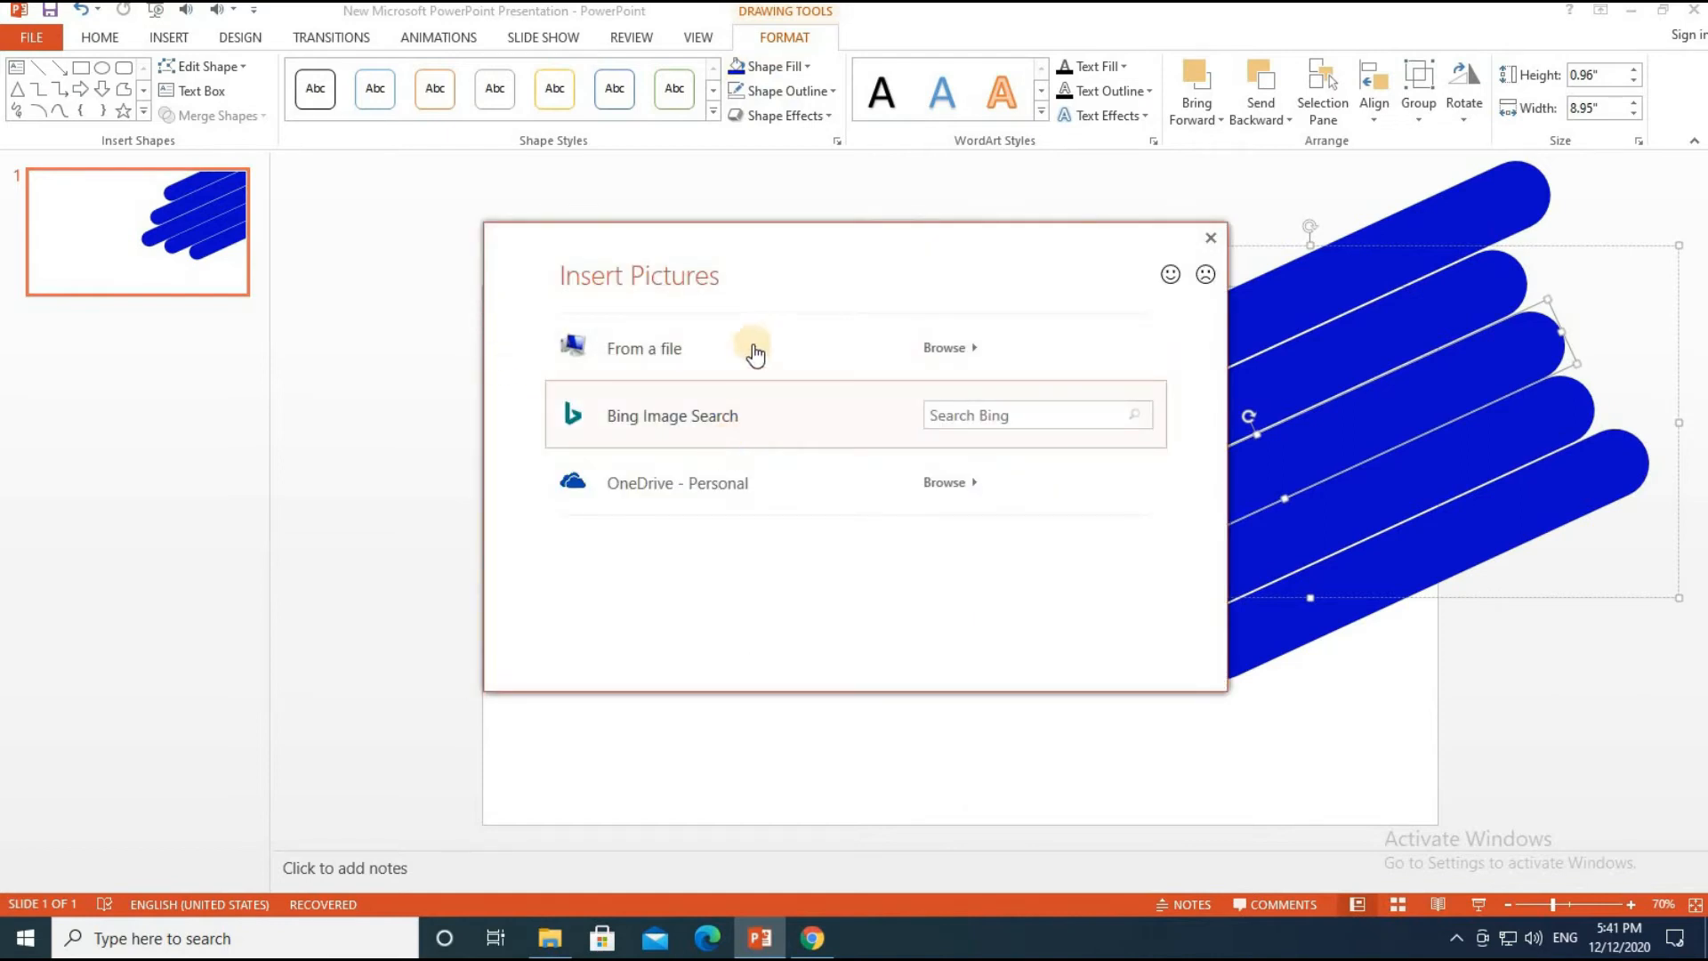
click(685, 367)
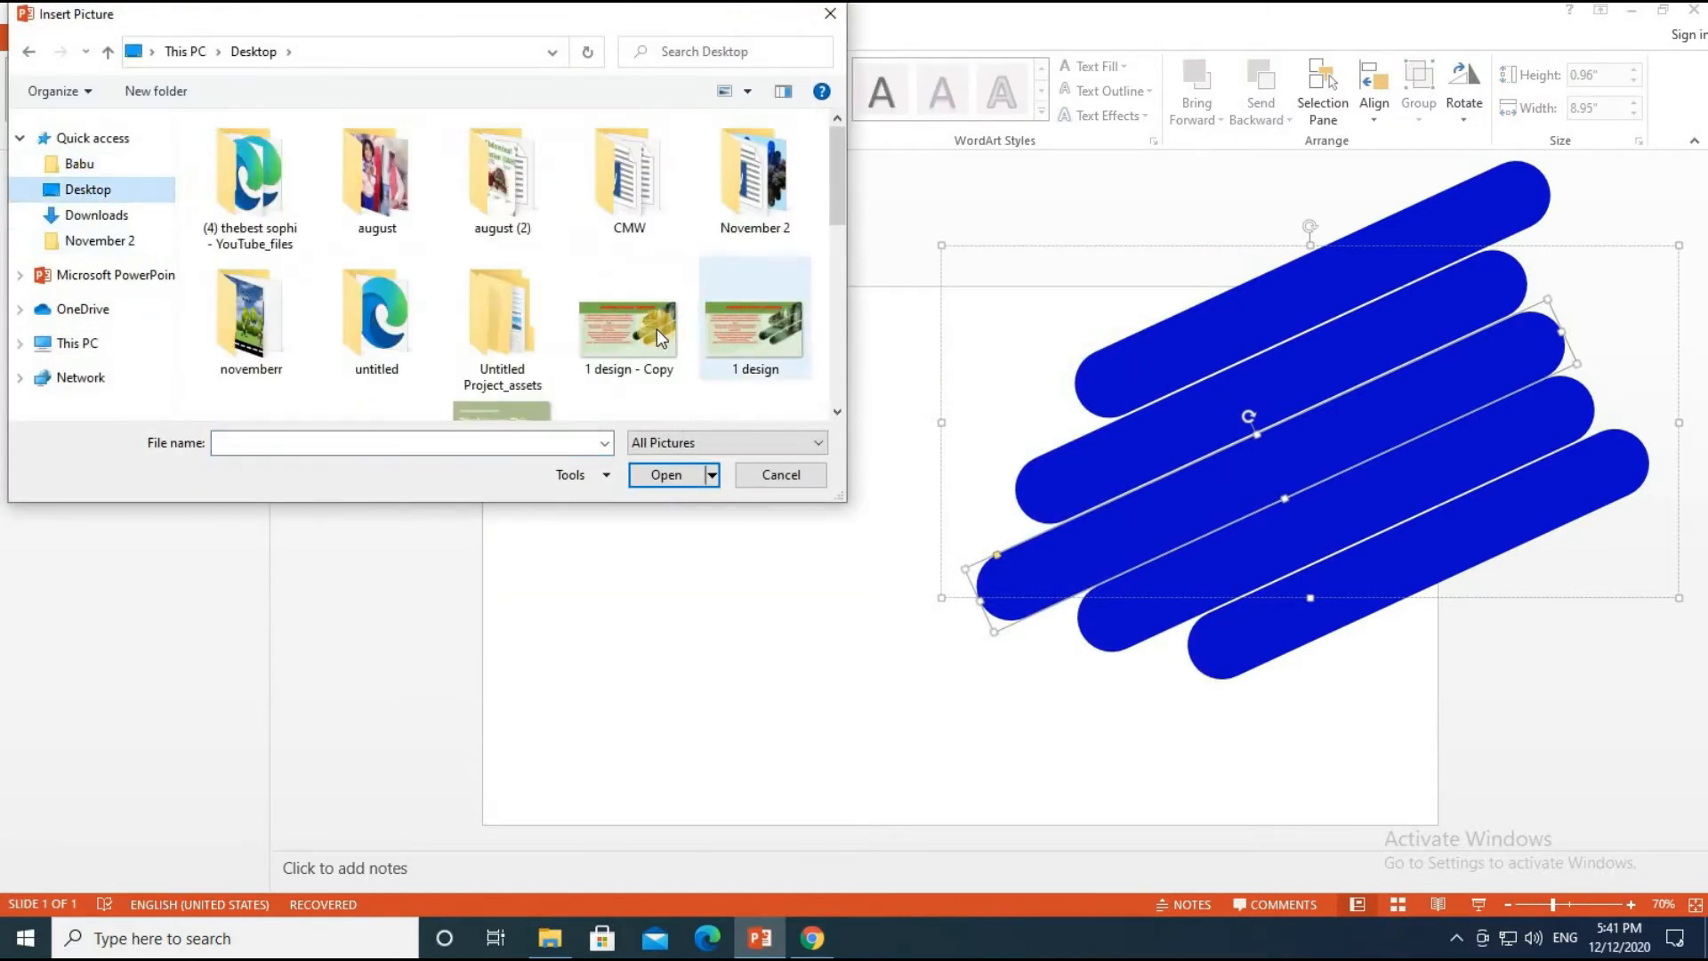
scroll(657, 329, down, 3)
scroll(656, 329, down, 2)
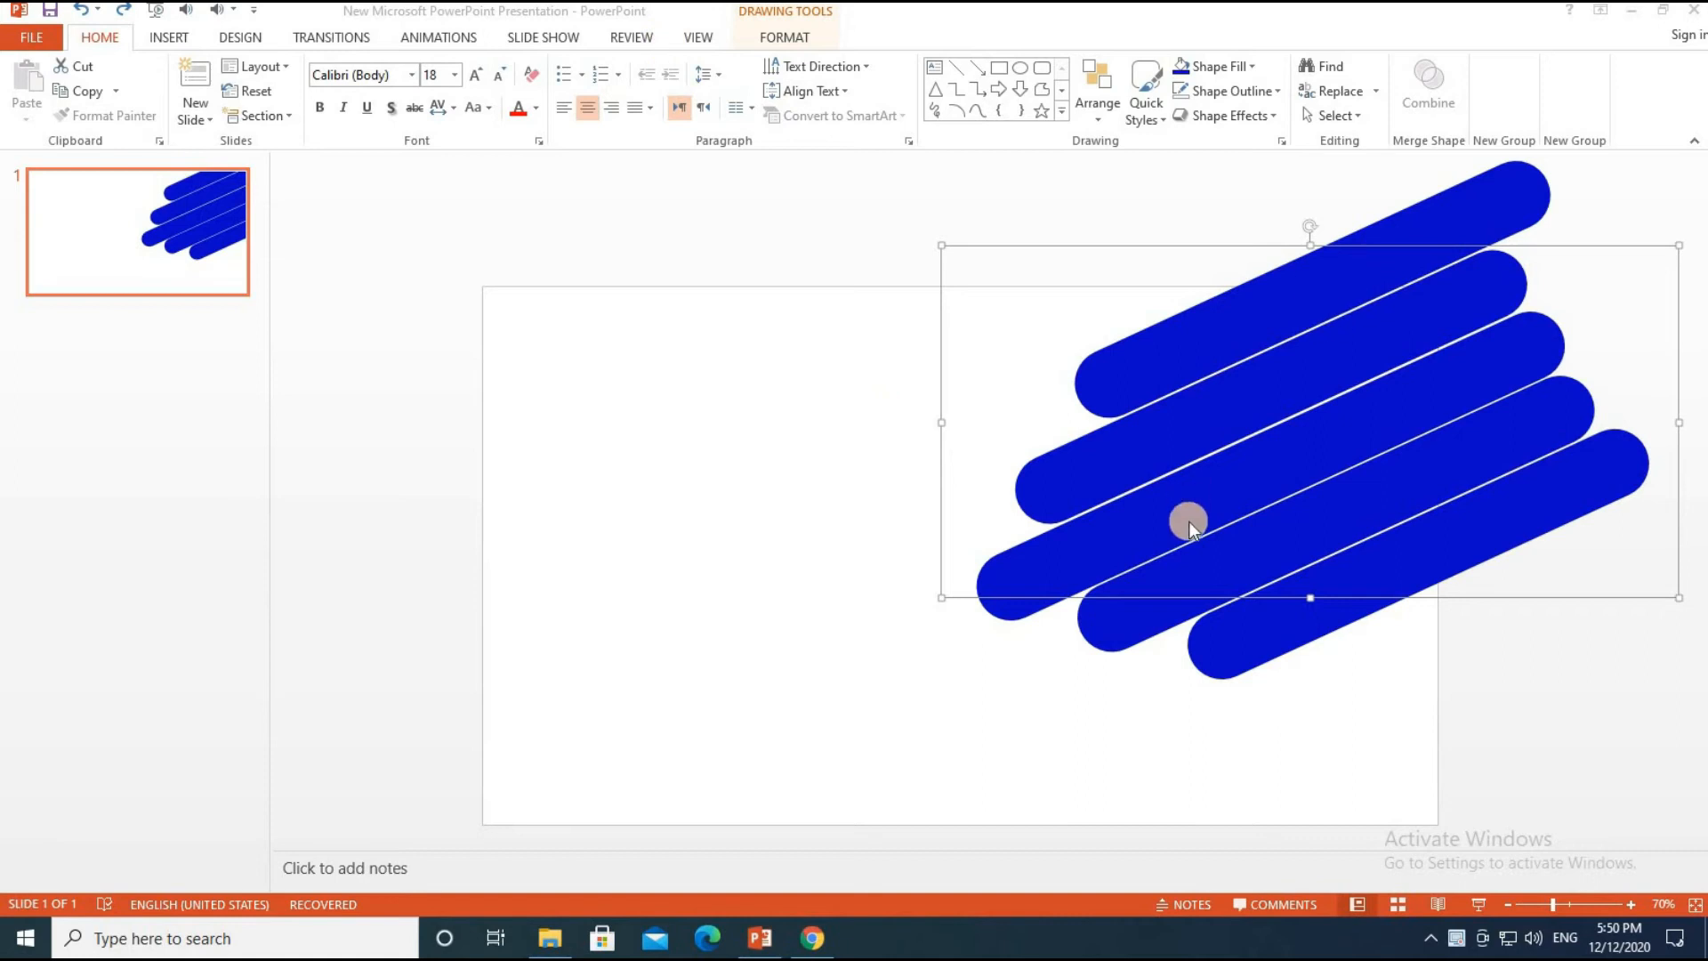
Try filling the bar group with the aquarium-fishes-500x500 picture from the Desktop and undo that fill.
click(788, 40)
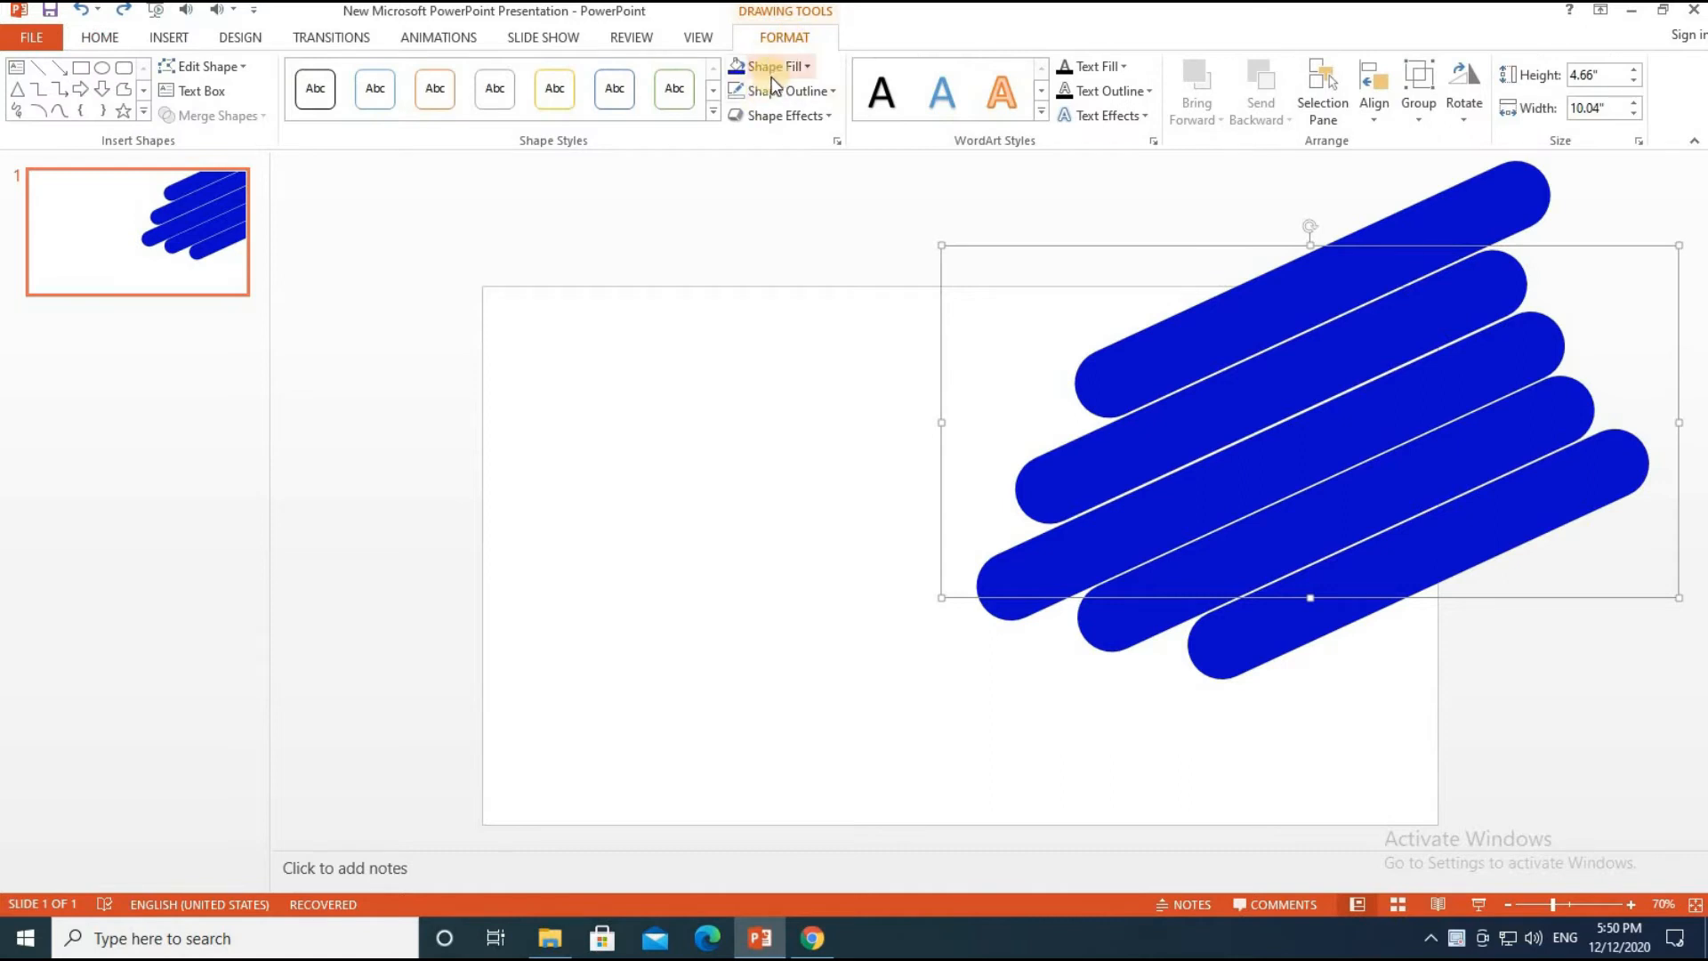
click(774, 68)
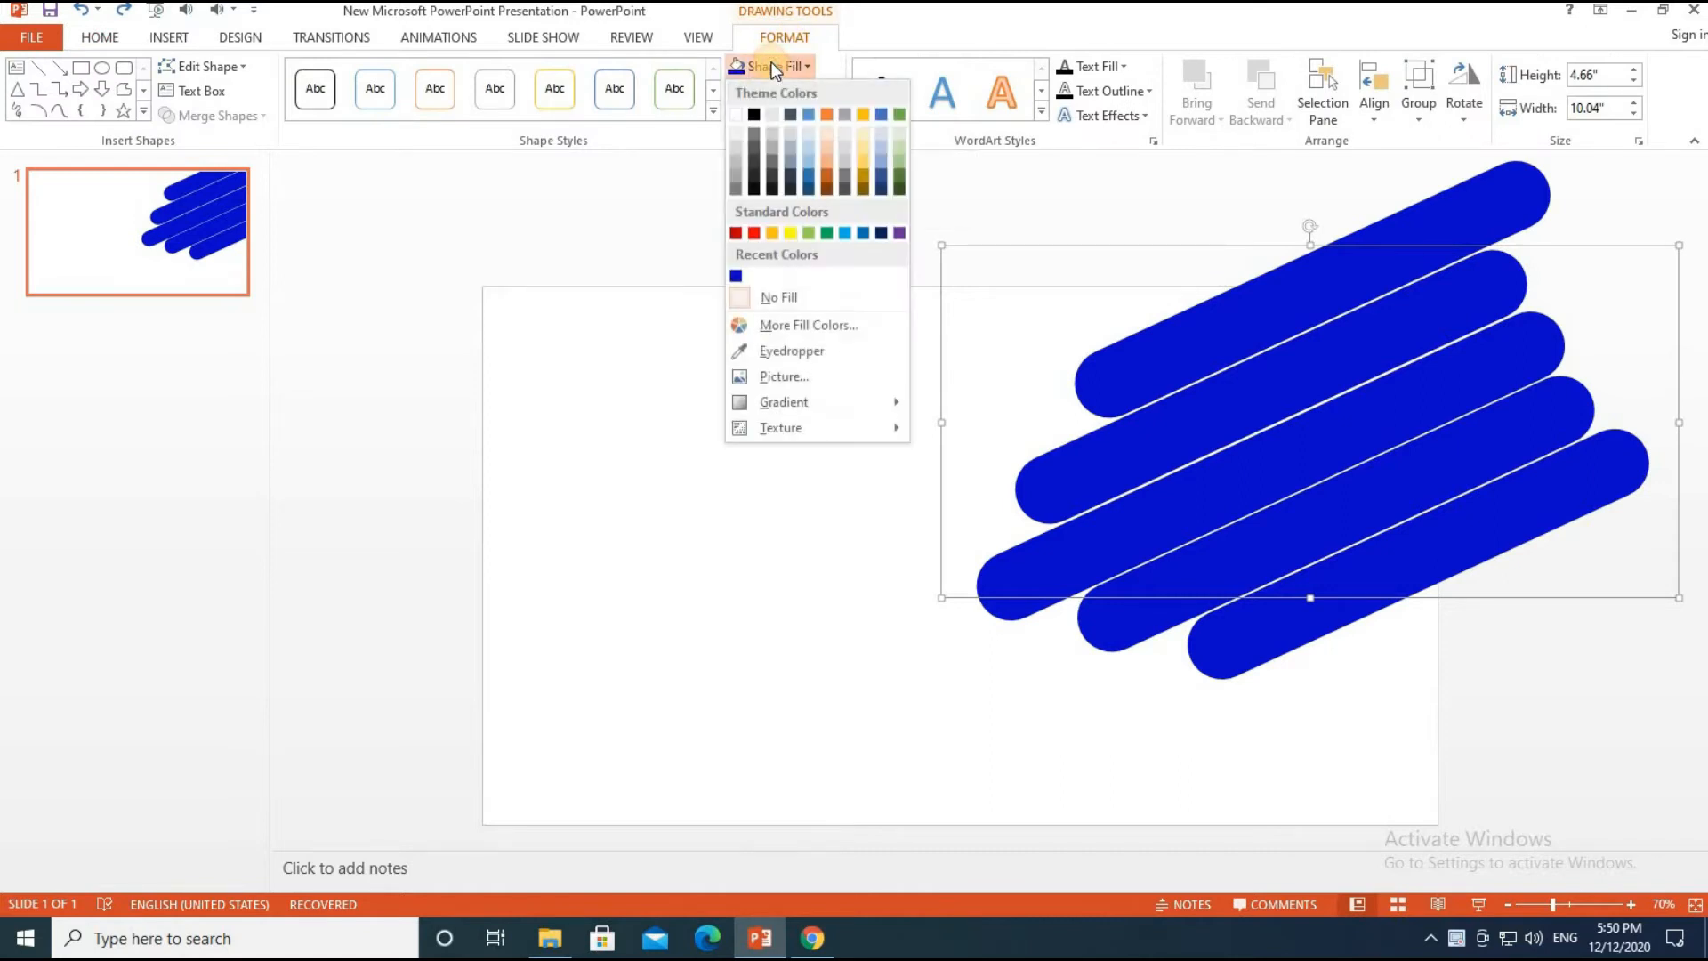
click(781, 377)
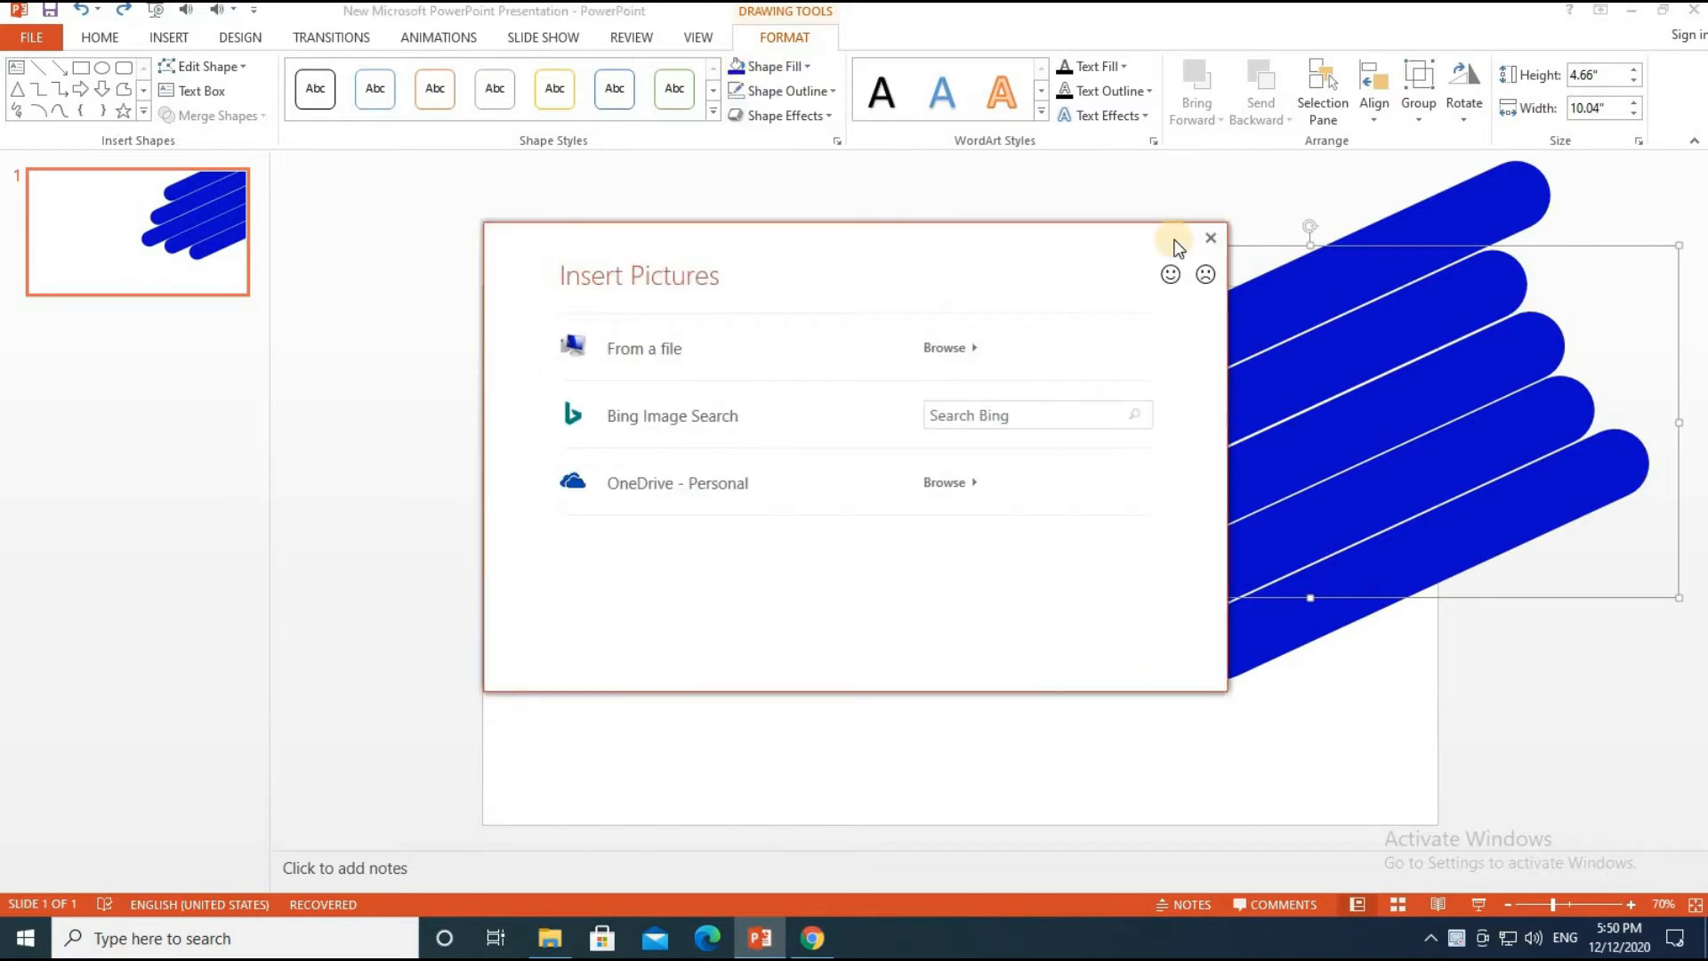
click(626, 359)
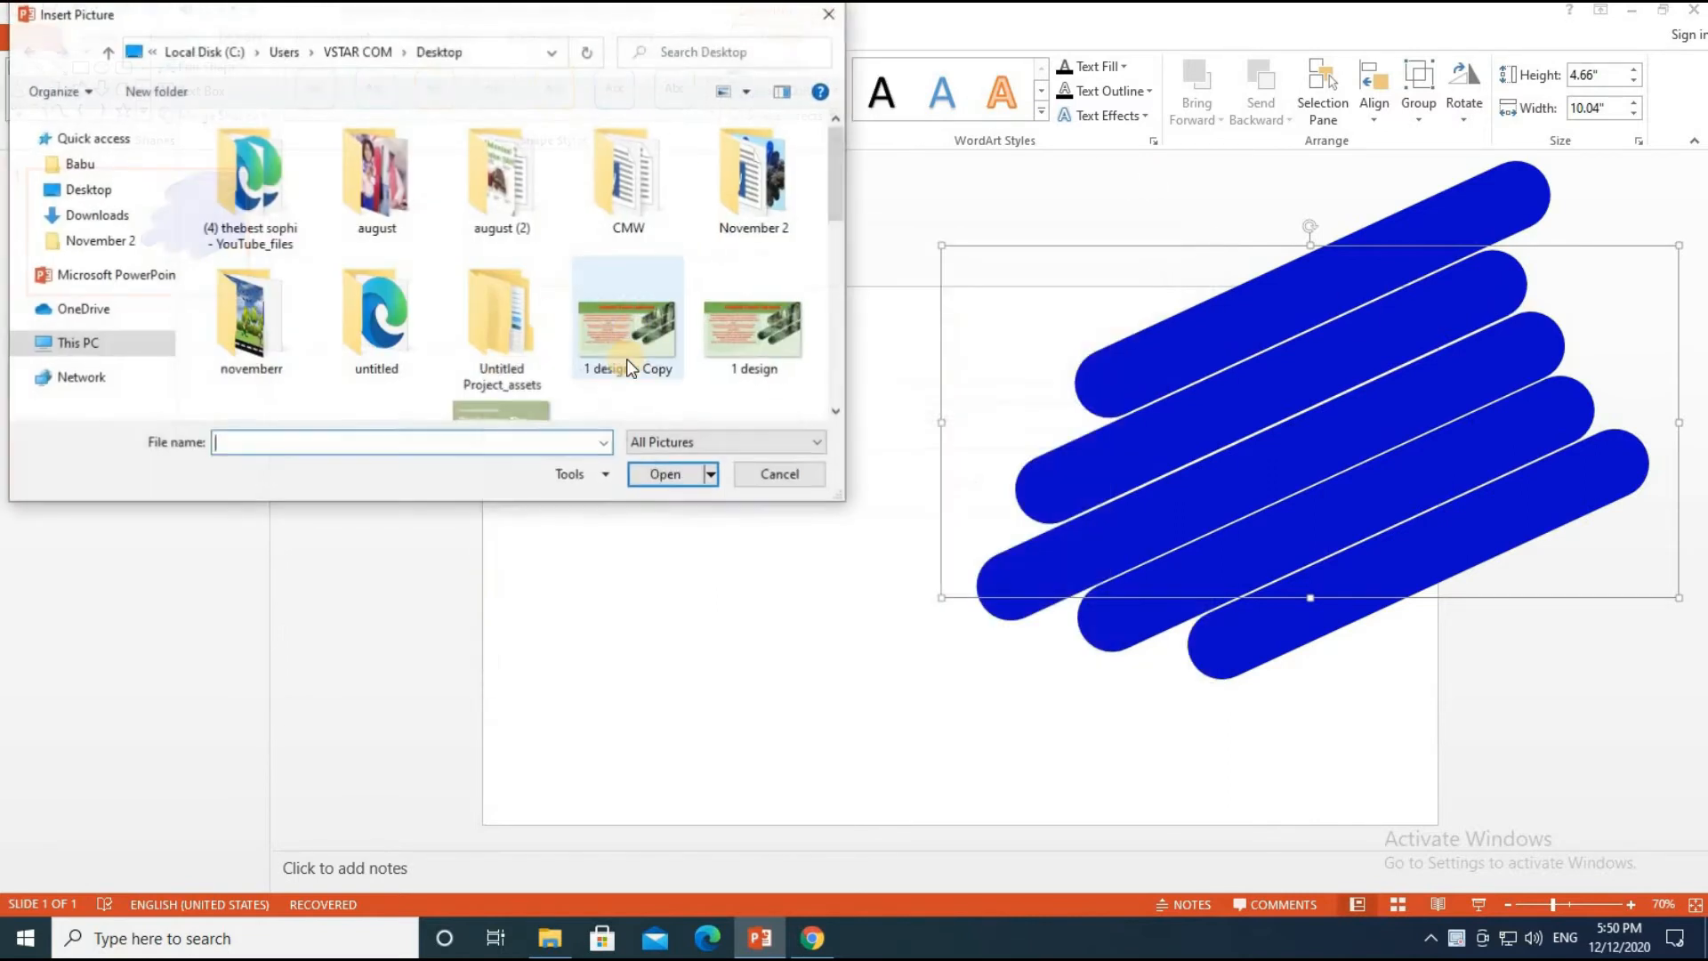
drag(841, 203, 836, 285)
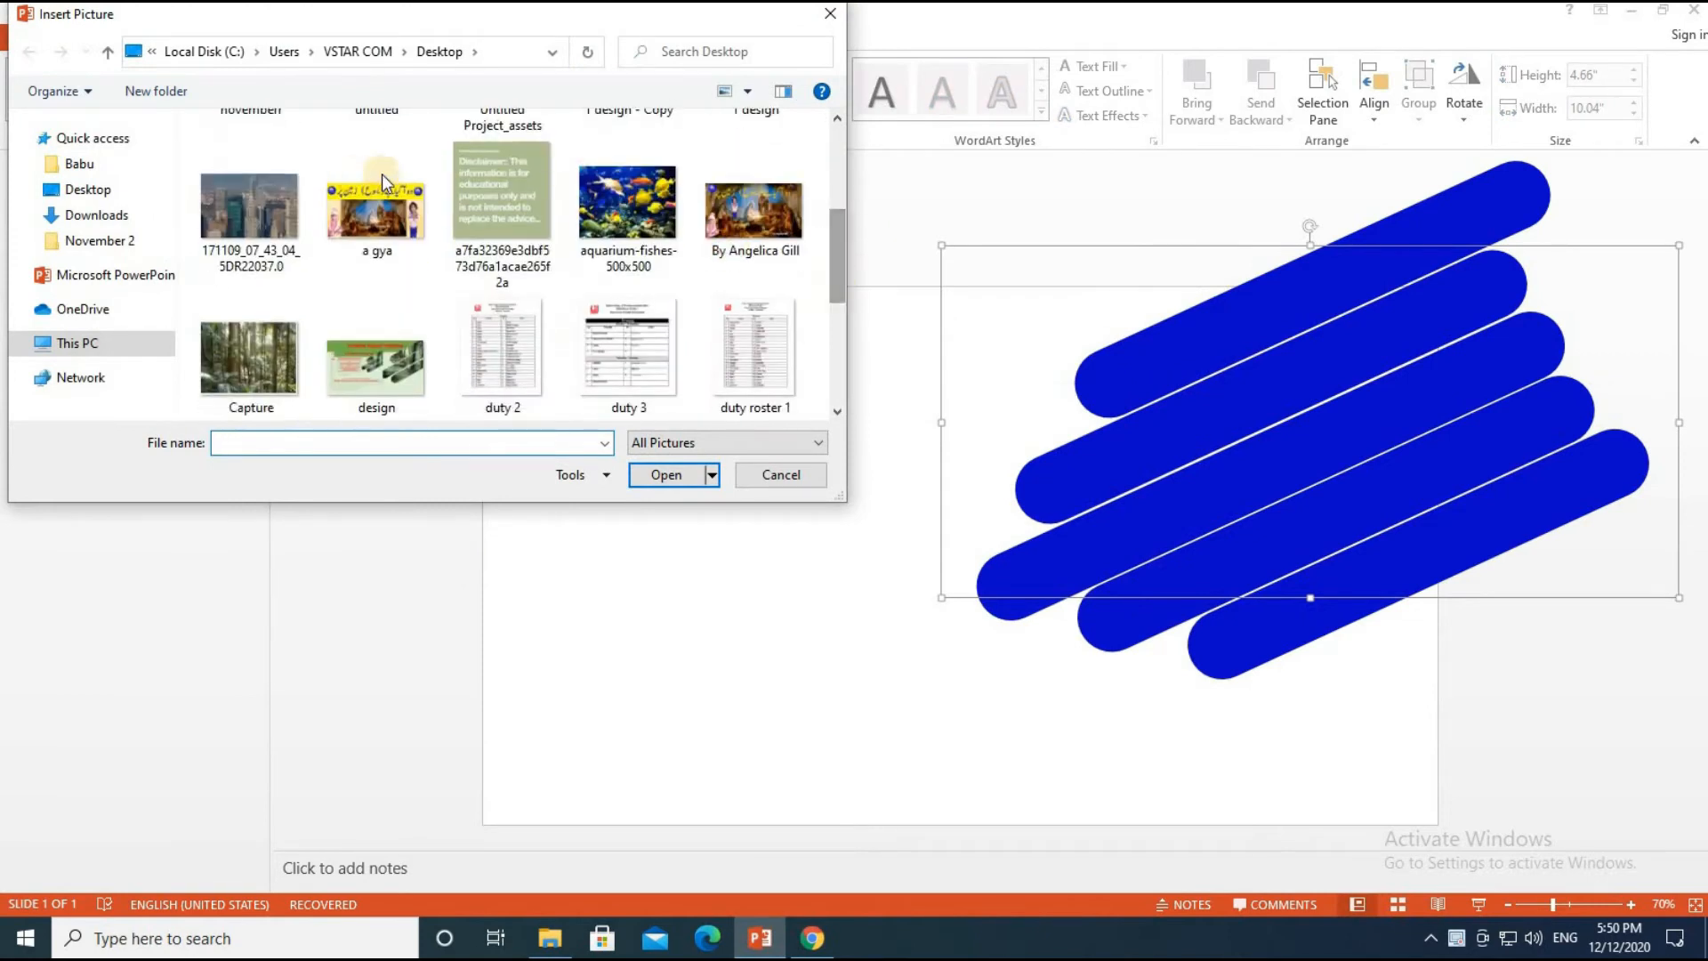
click(619, 205)
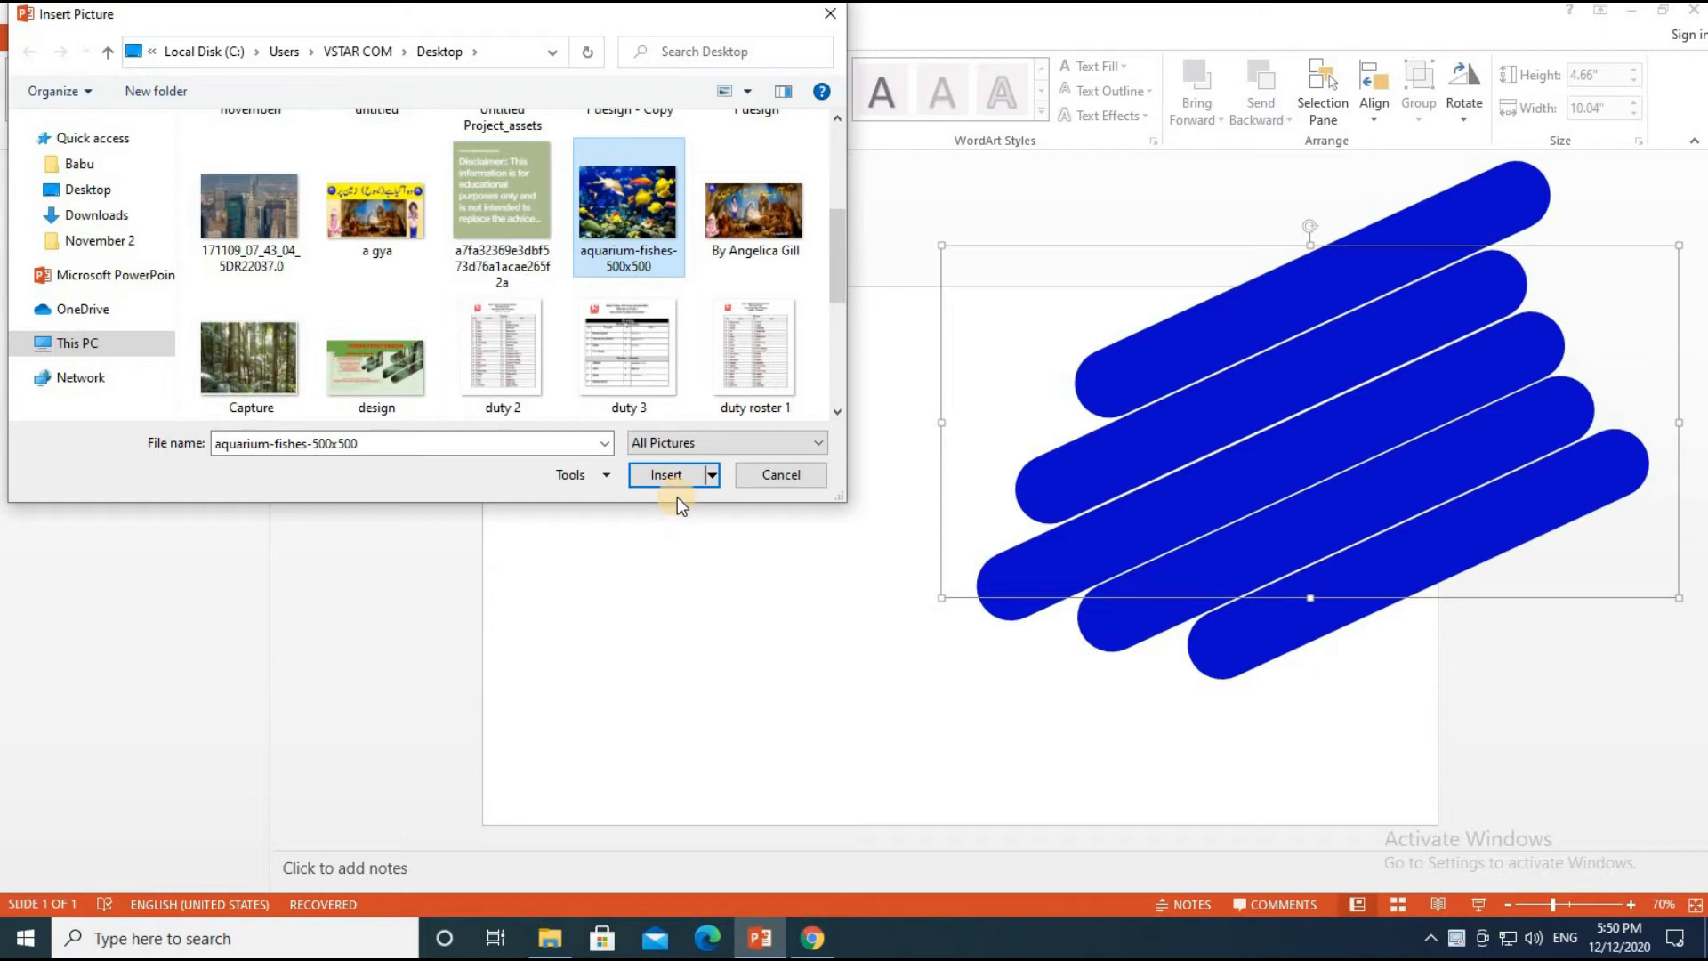
click(674, 474)
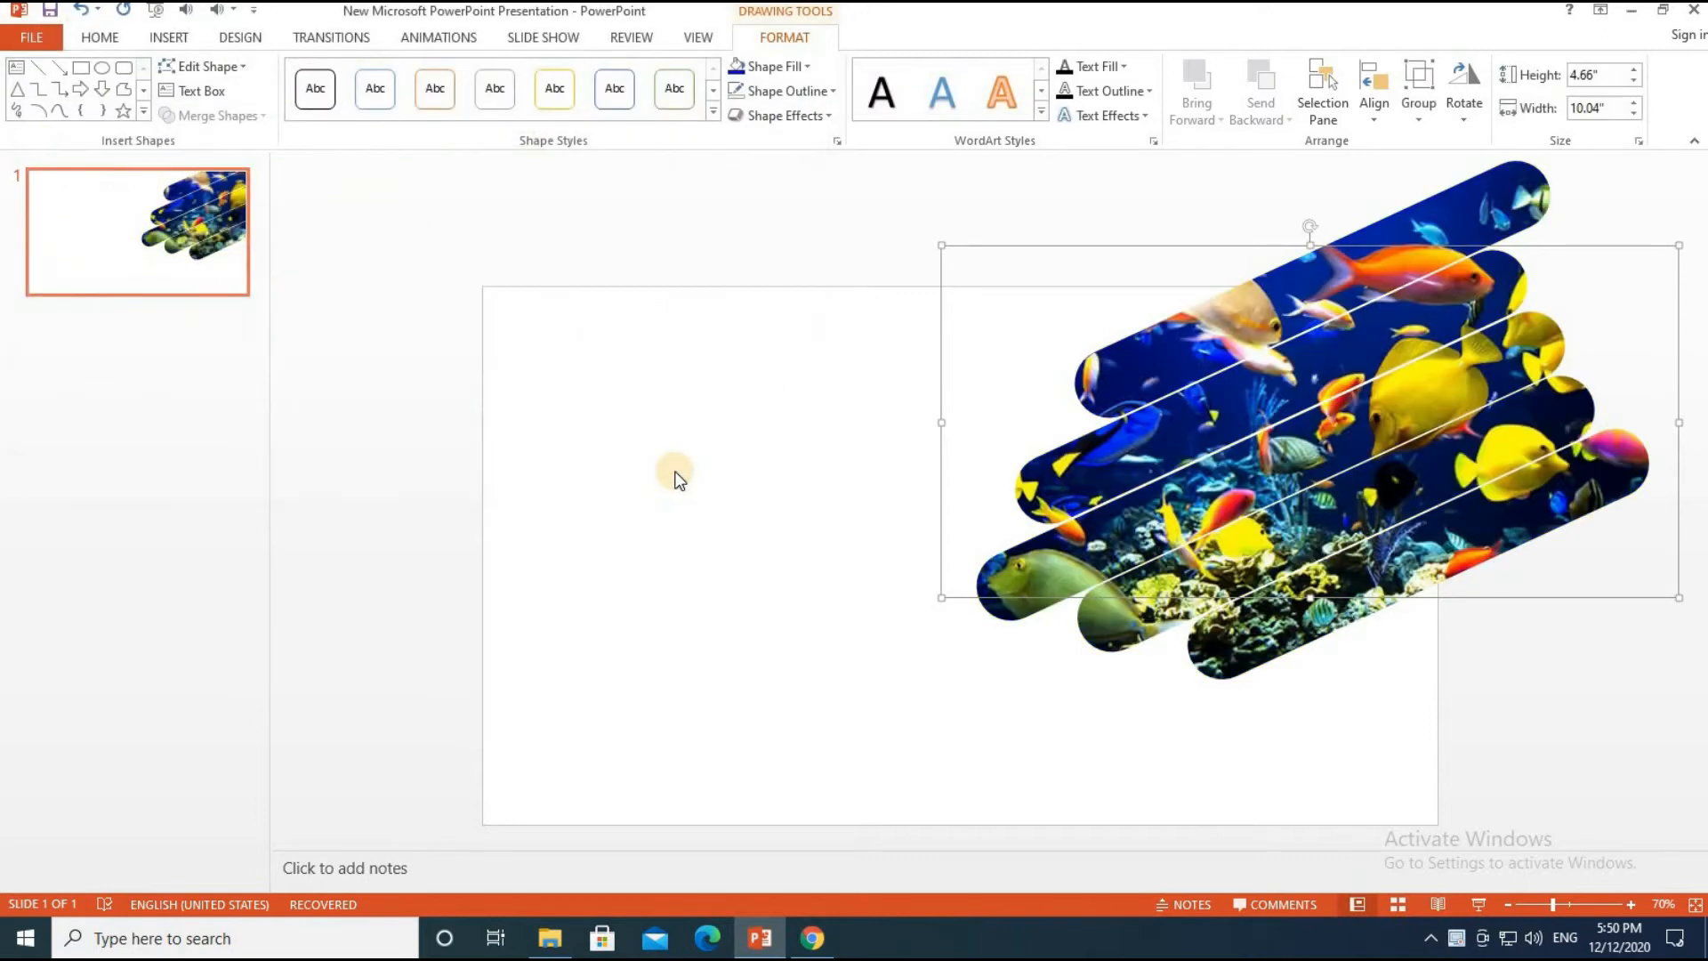
click(676, 478)
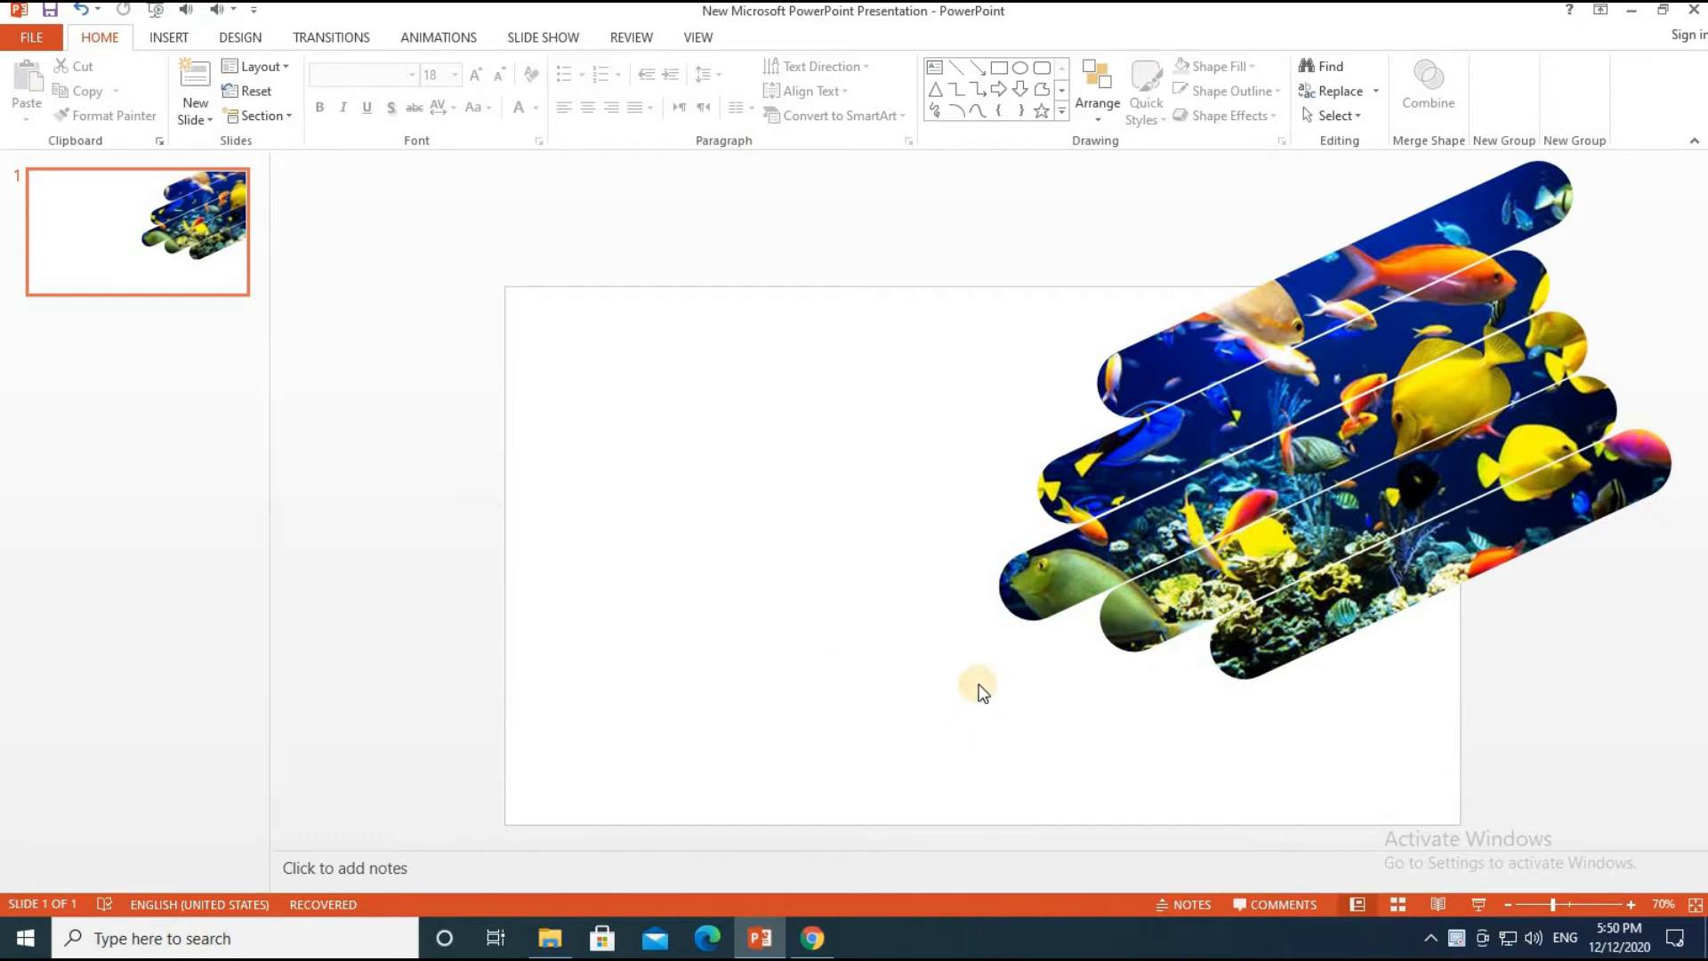
click(81, 16)
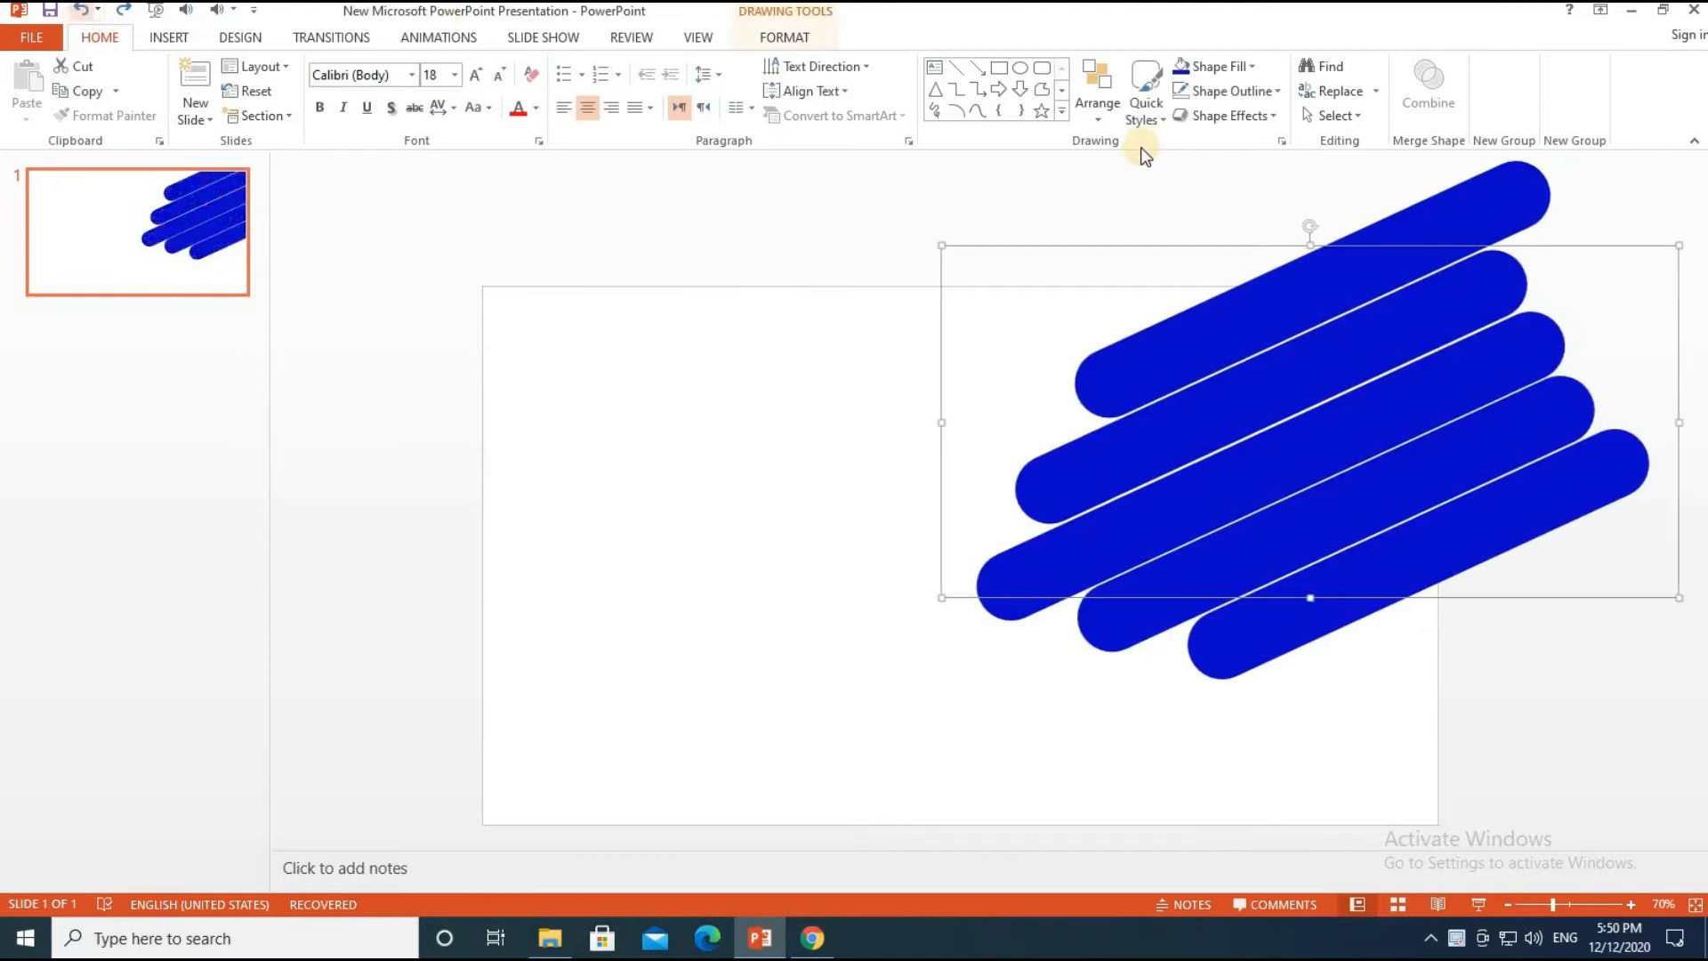
Fill the group of five diagonal bars with the How-Do-Fish-Mate-Banner picture from the Desktop.
click(790, 31)
click(762, 64)
click(811, 378)
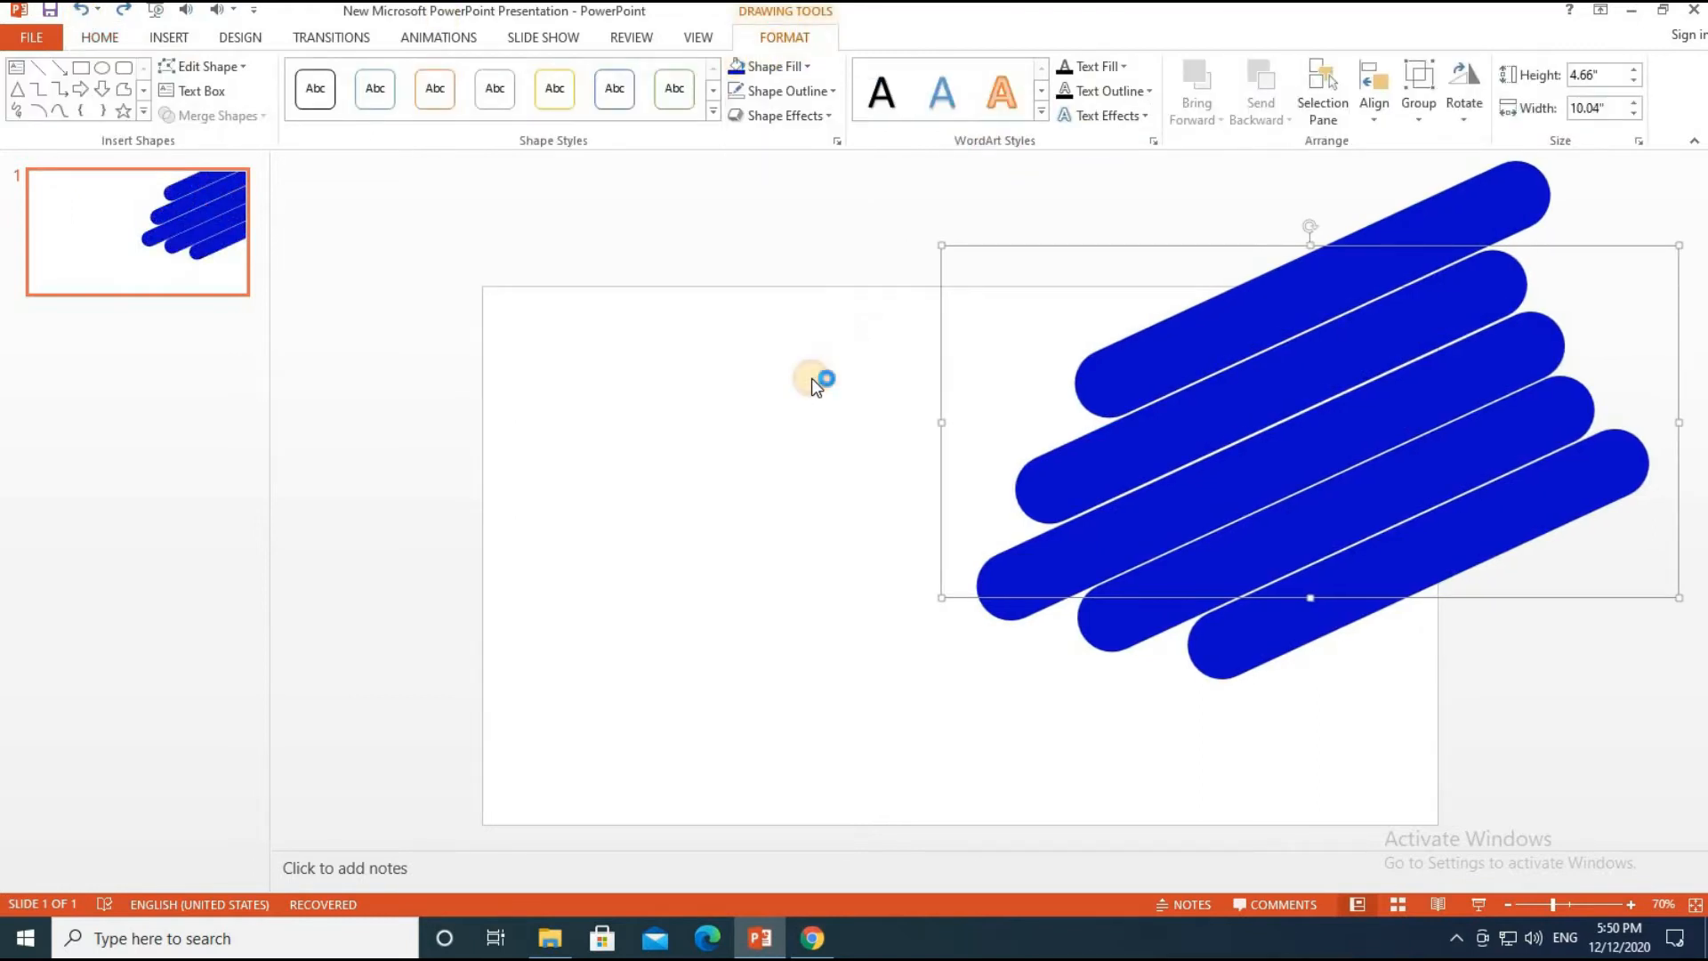
click(810, 347)
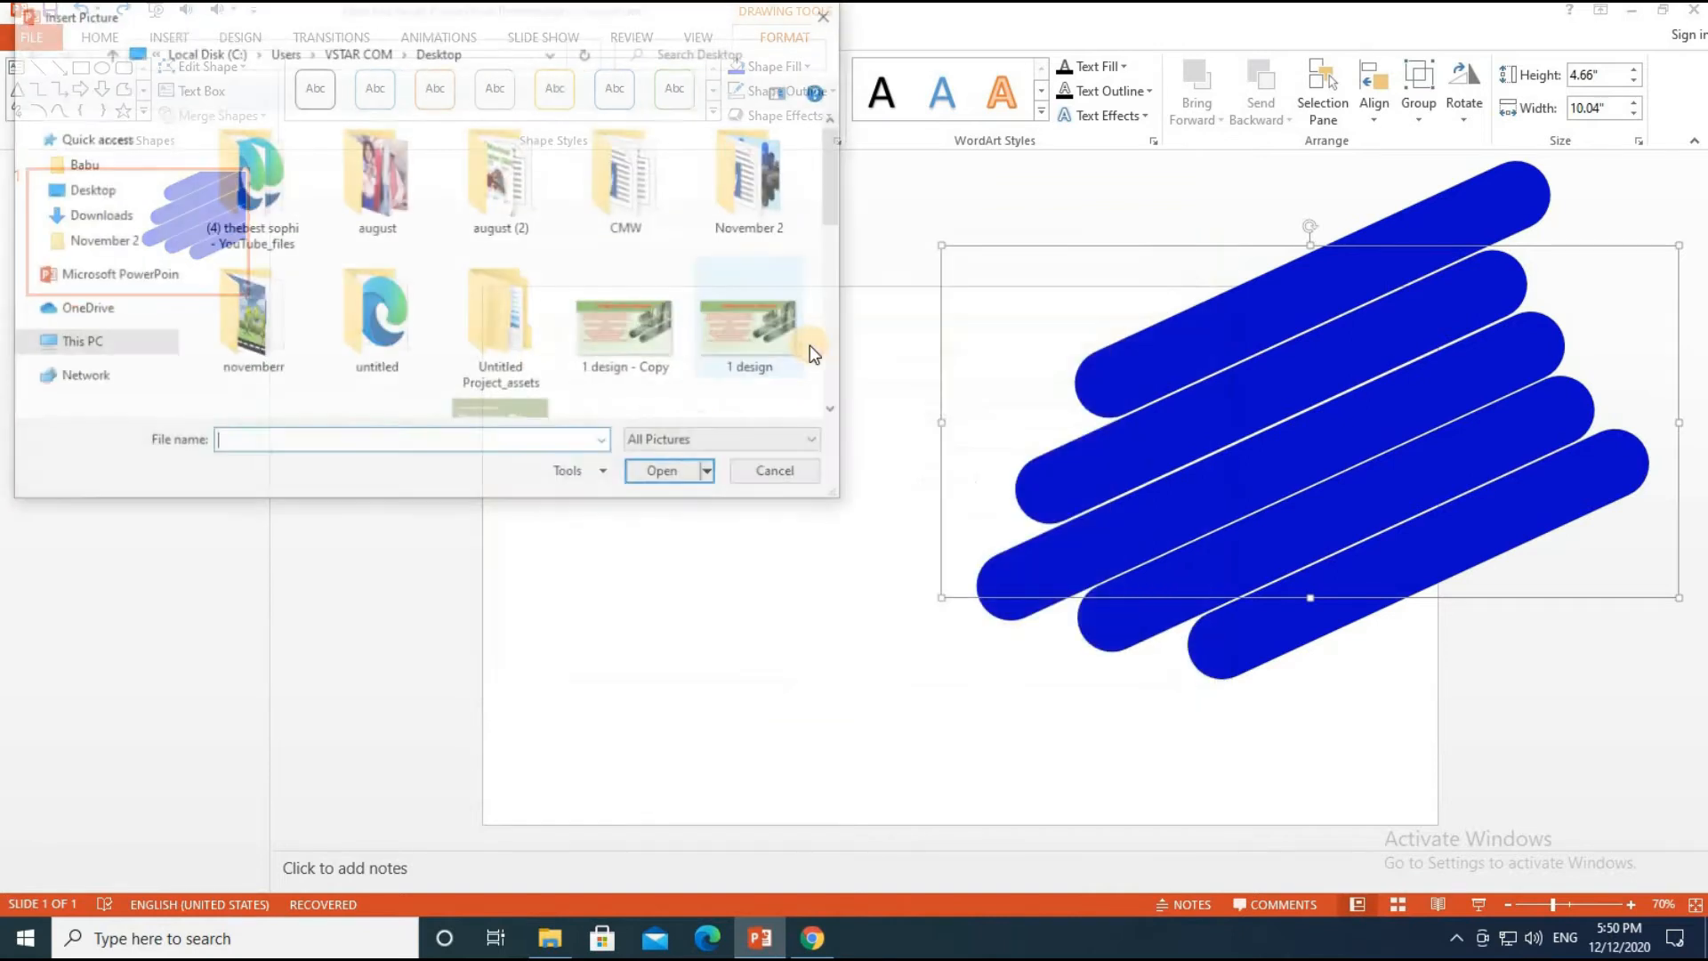
scroll(507, 147, down, 5)
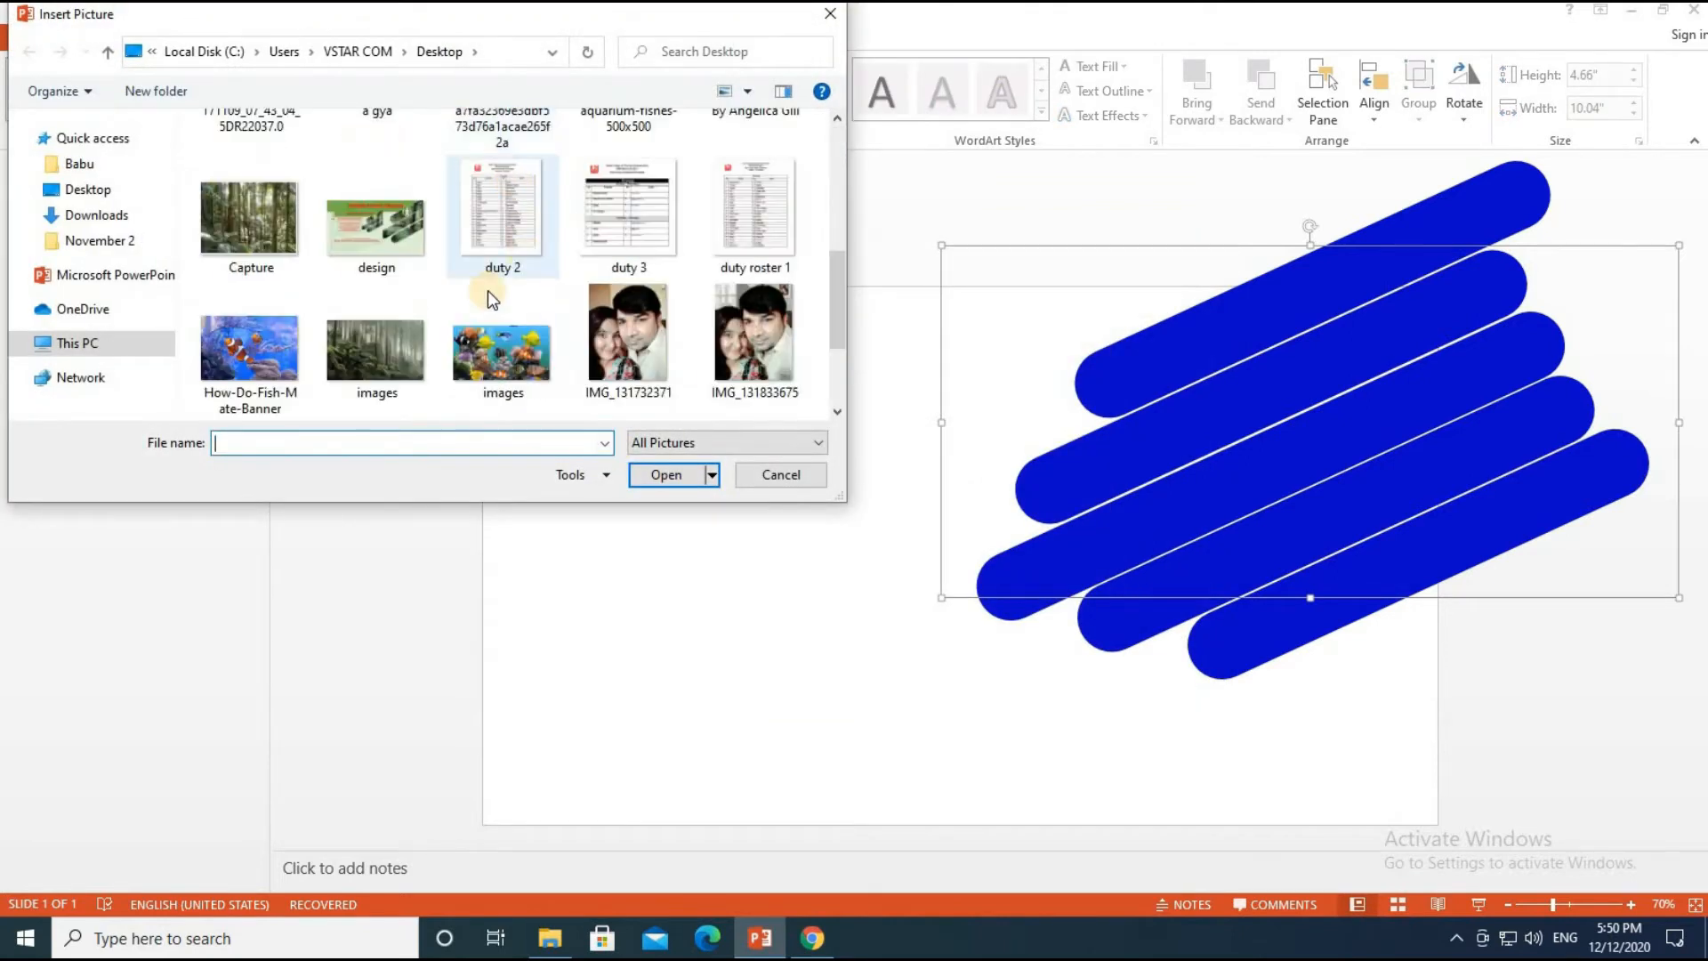
scroll(335, 324, down, 2)
click(301, 248)
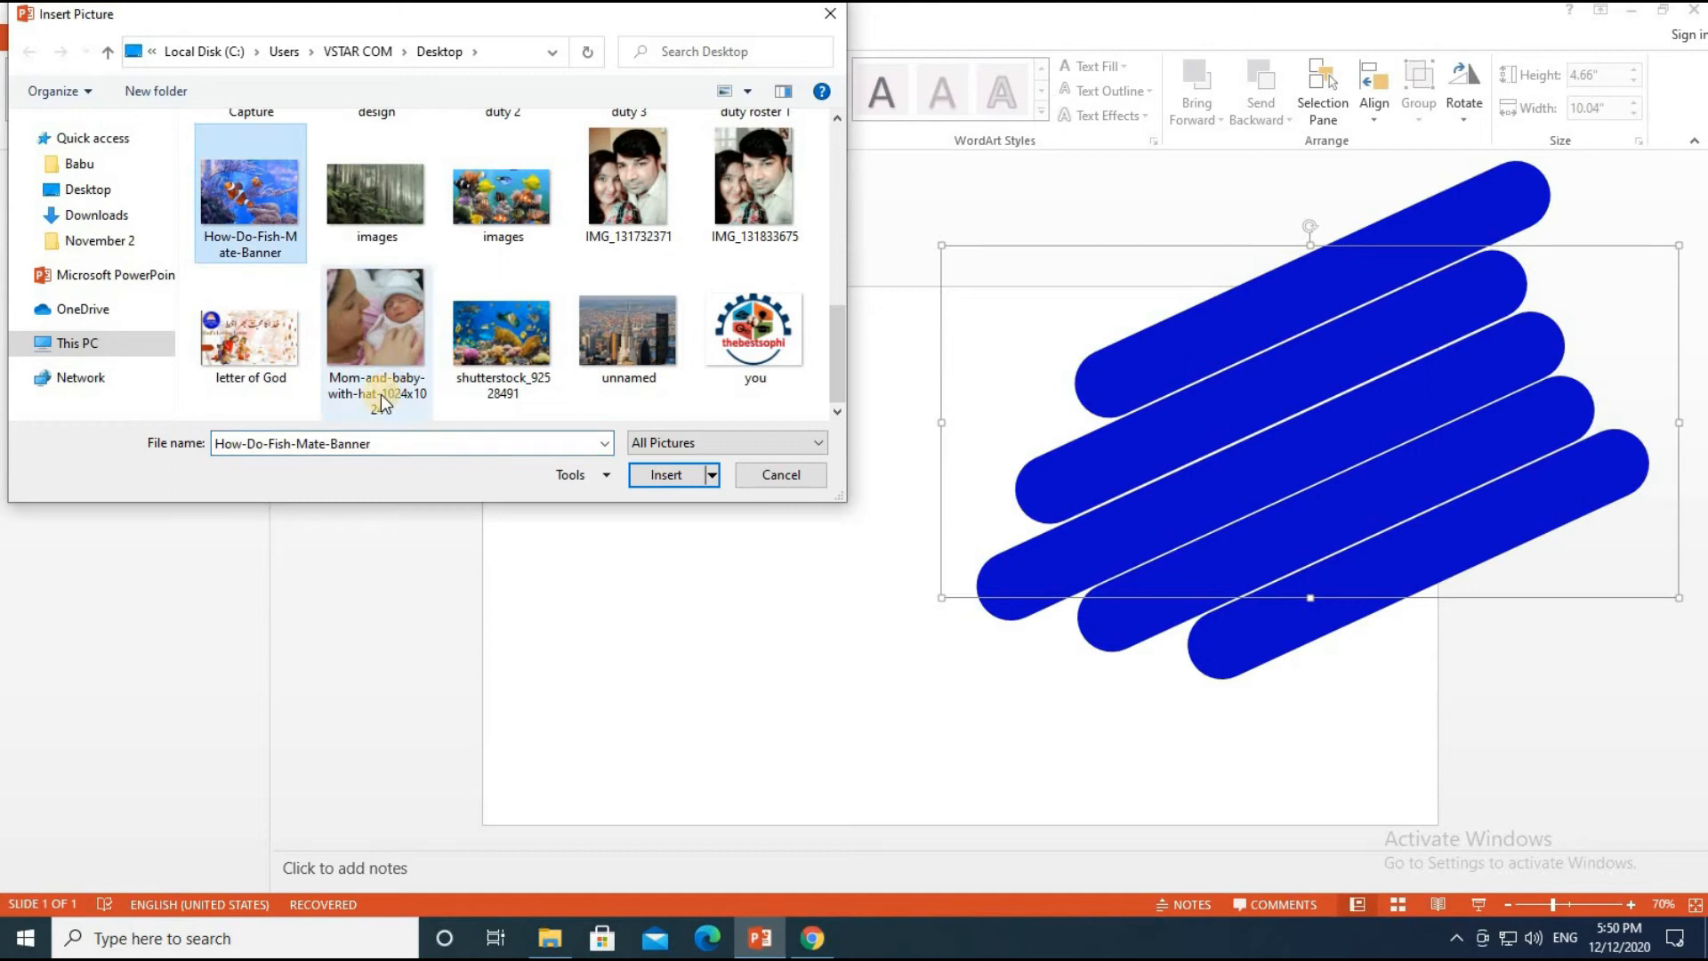
click(659, 480)
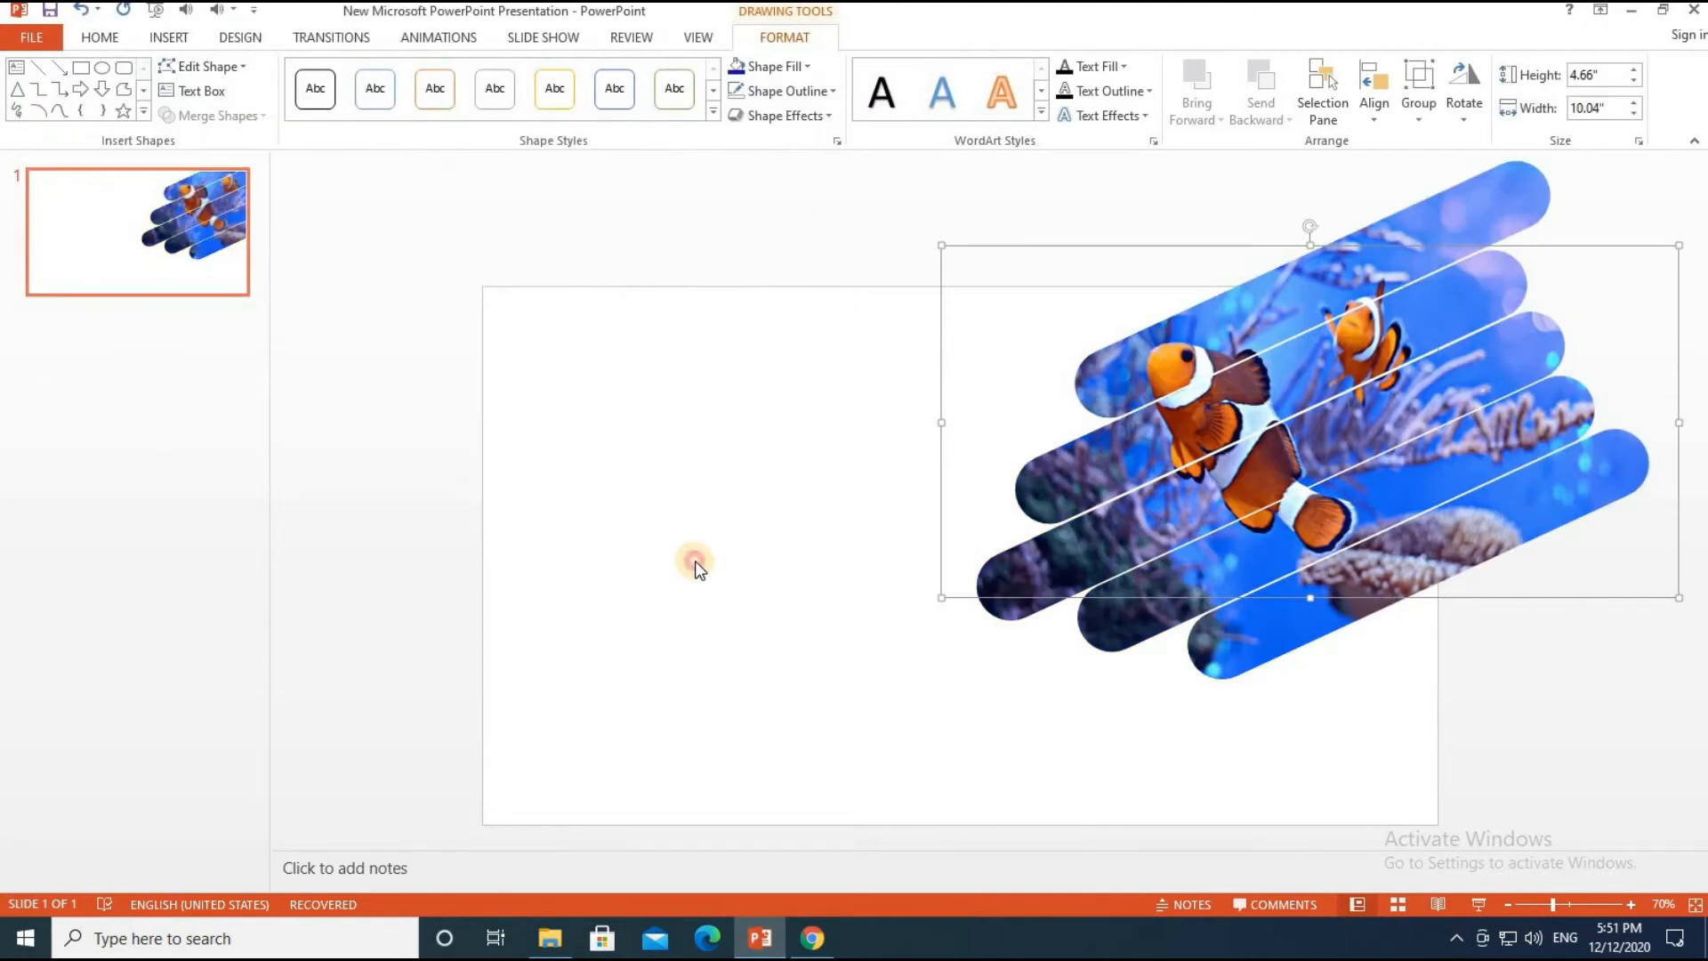
click(696, 560)
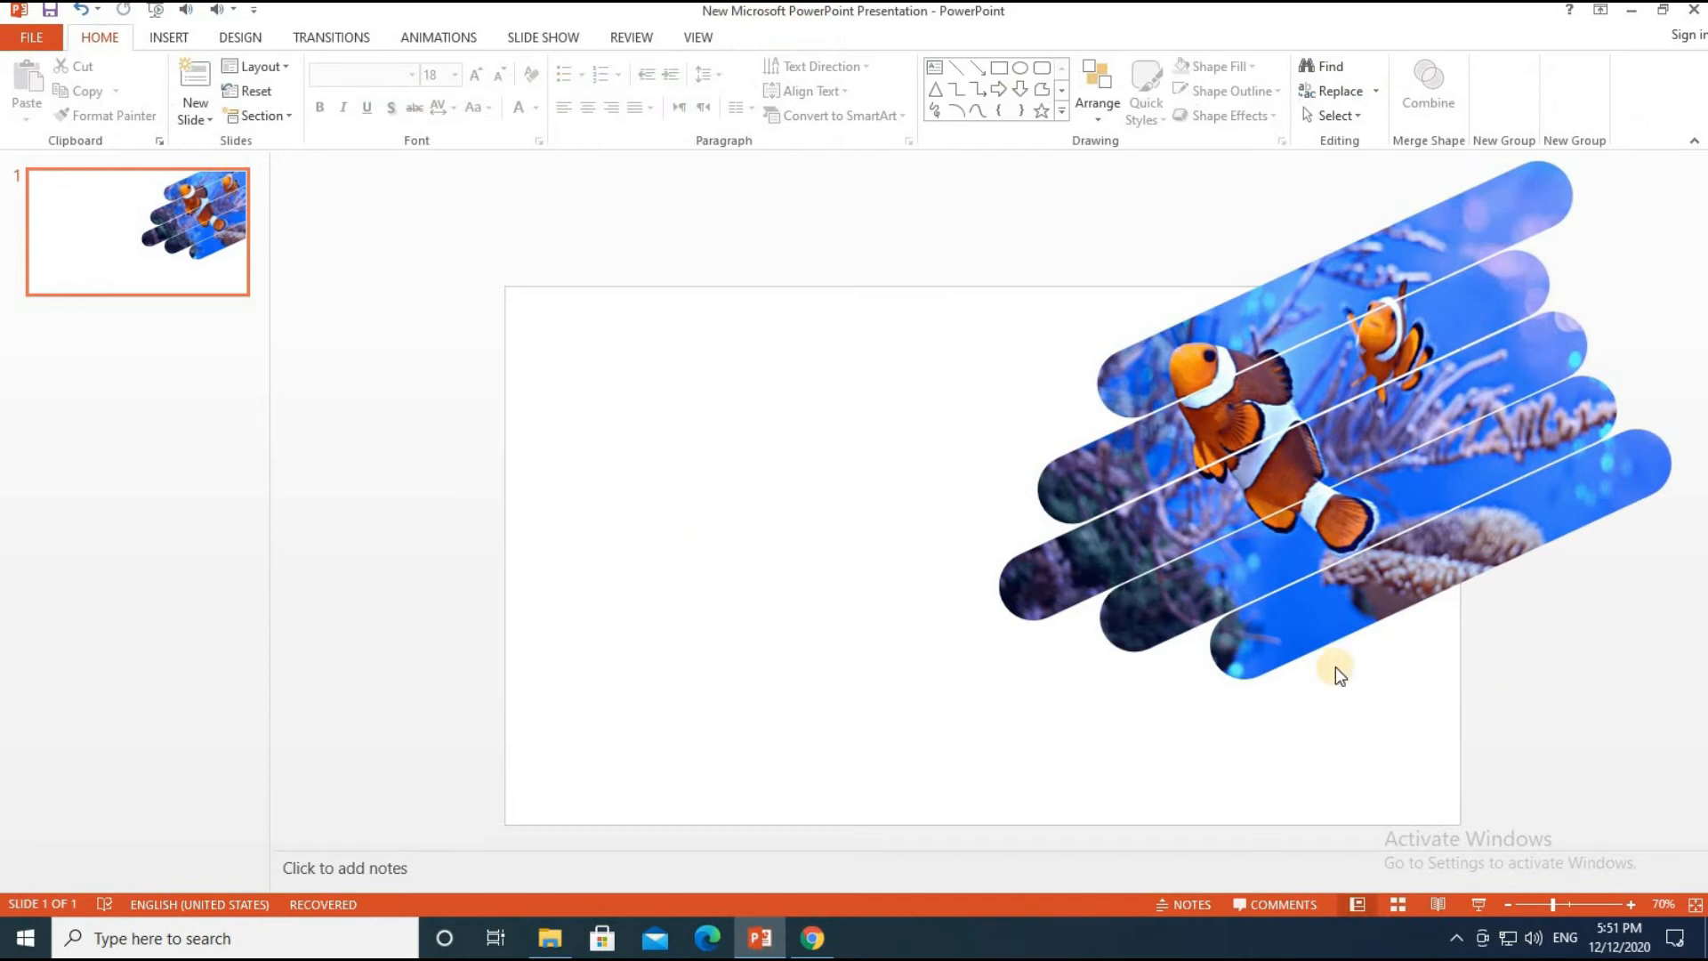
Open the Format Shape fill settings for the picture-filled bar group.
click(1147, 342)
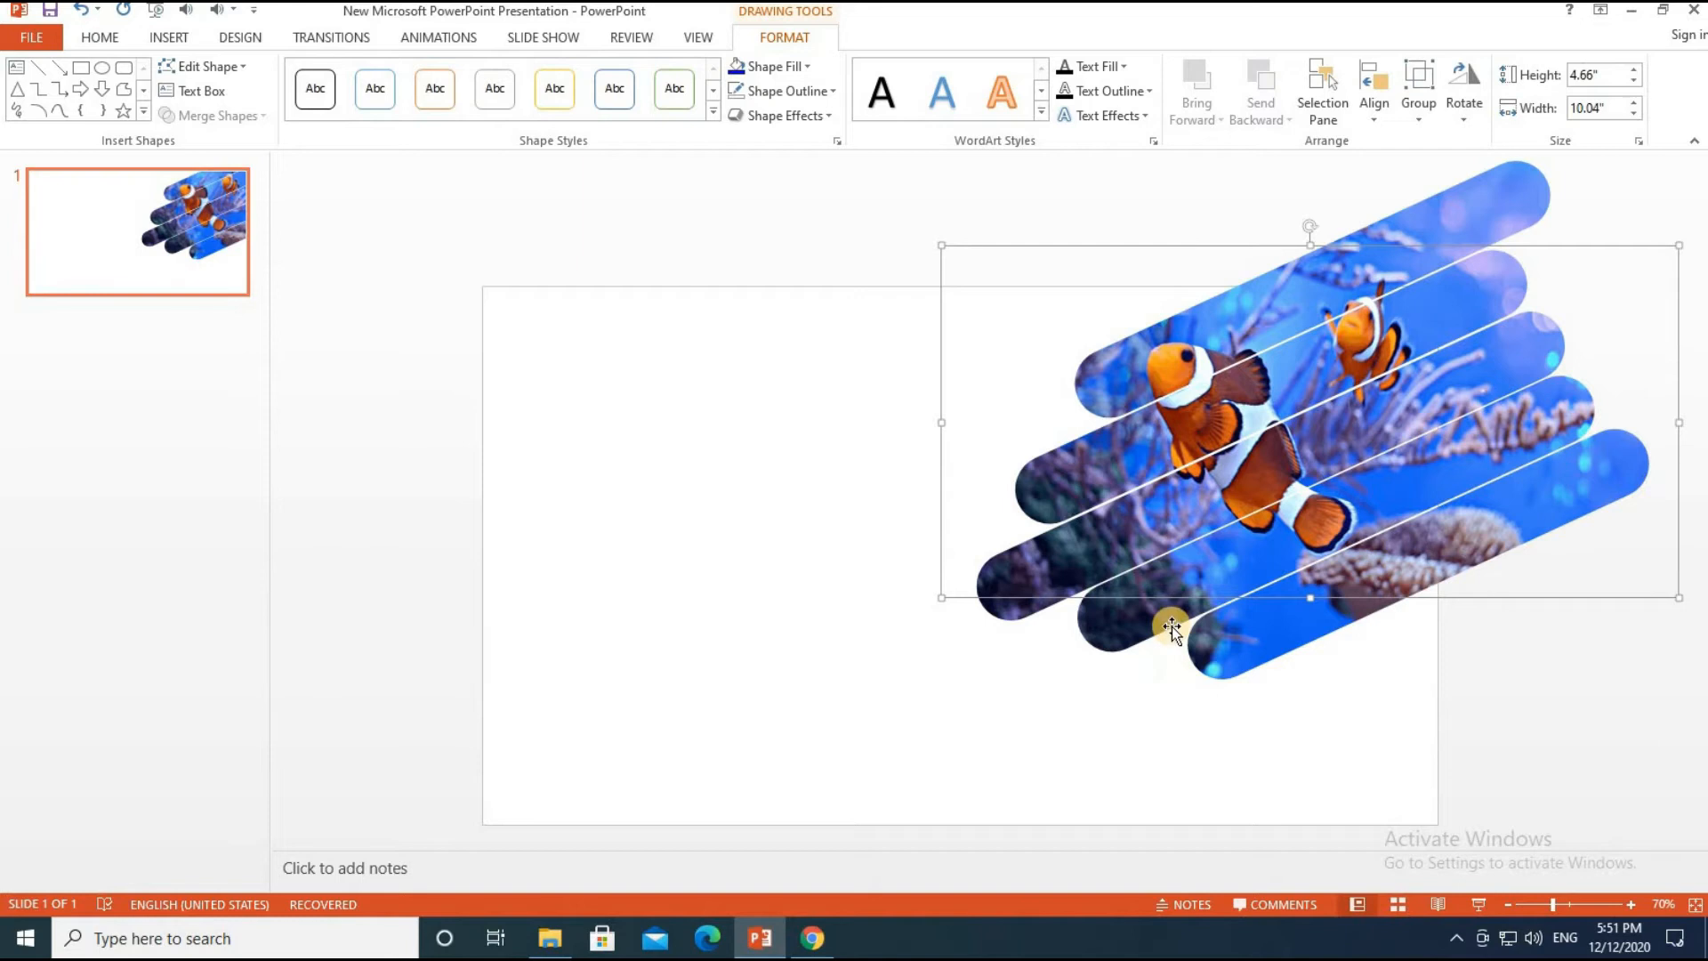
right_click(1162, 550)
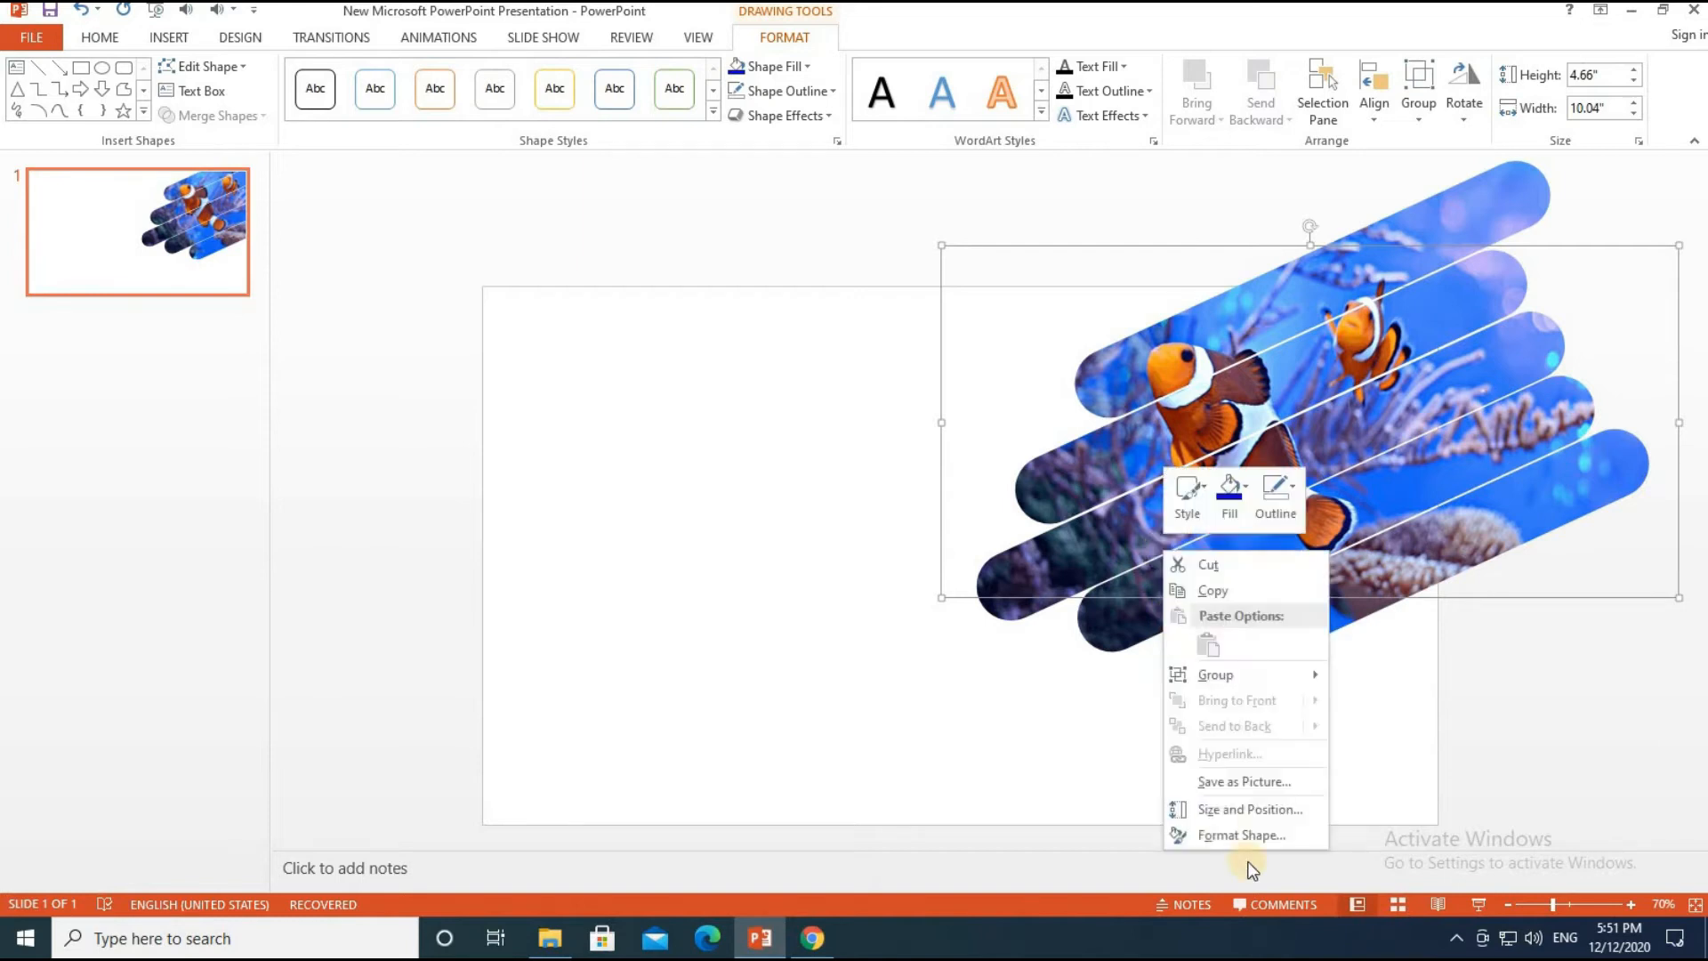
click(1245, 836)
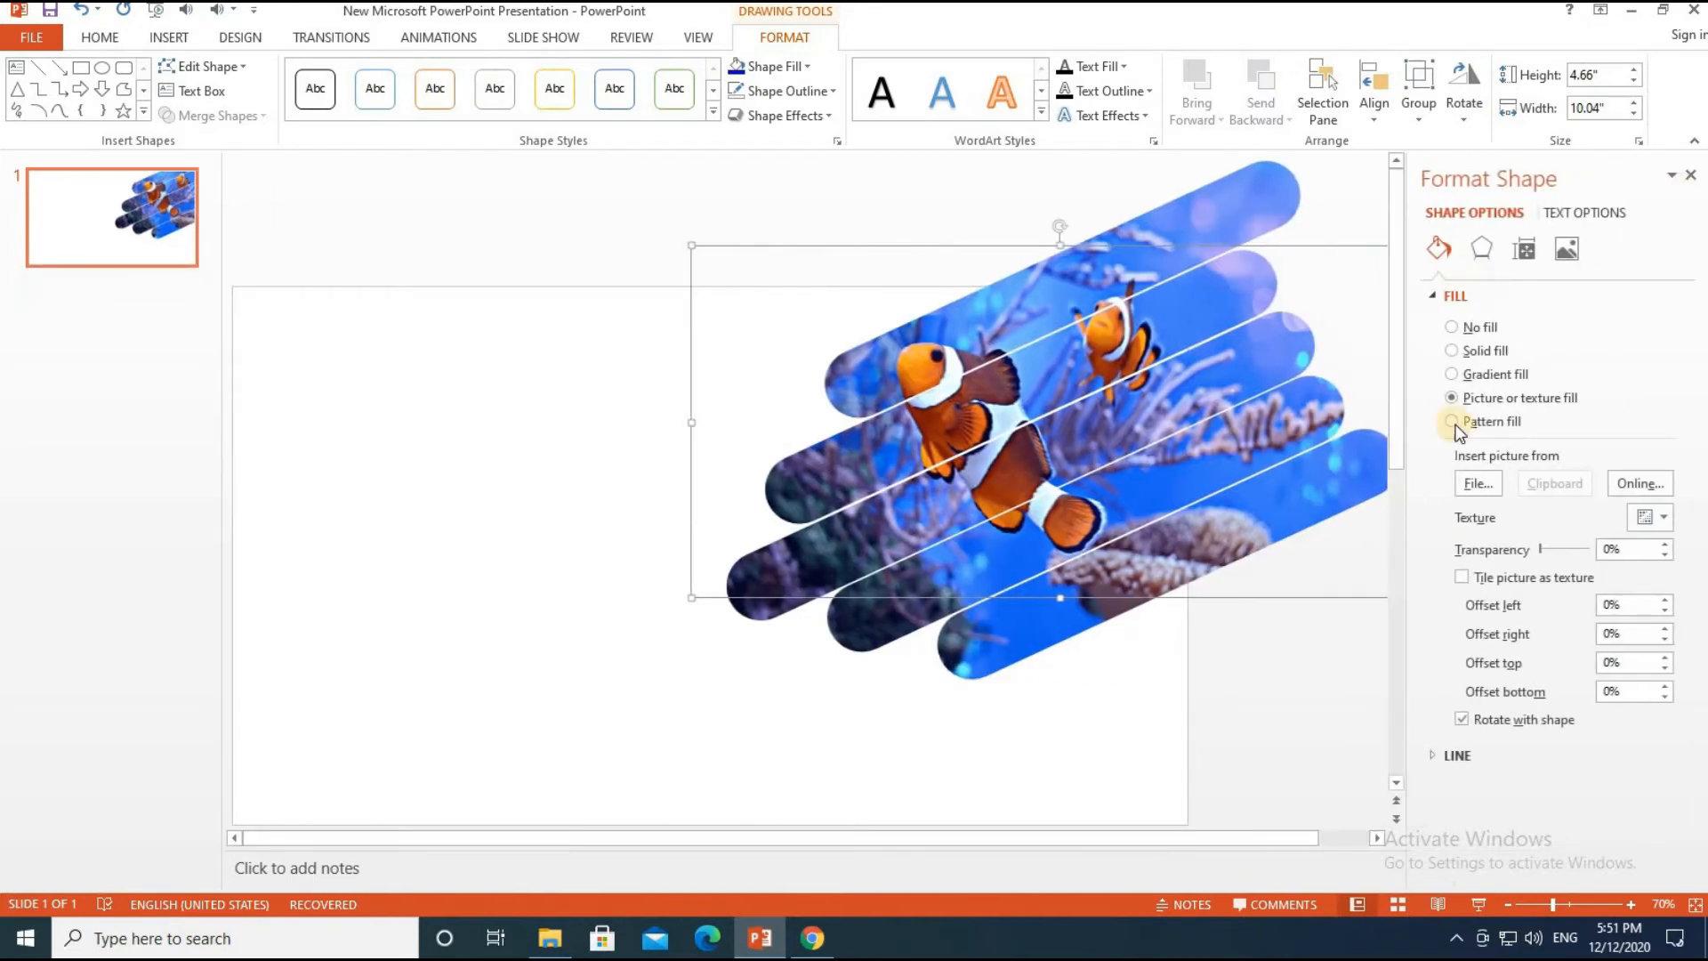